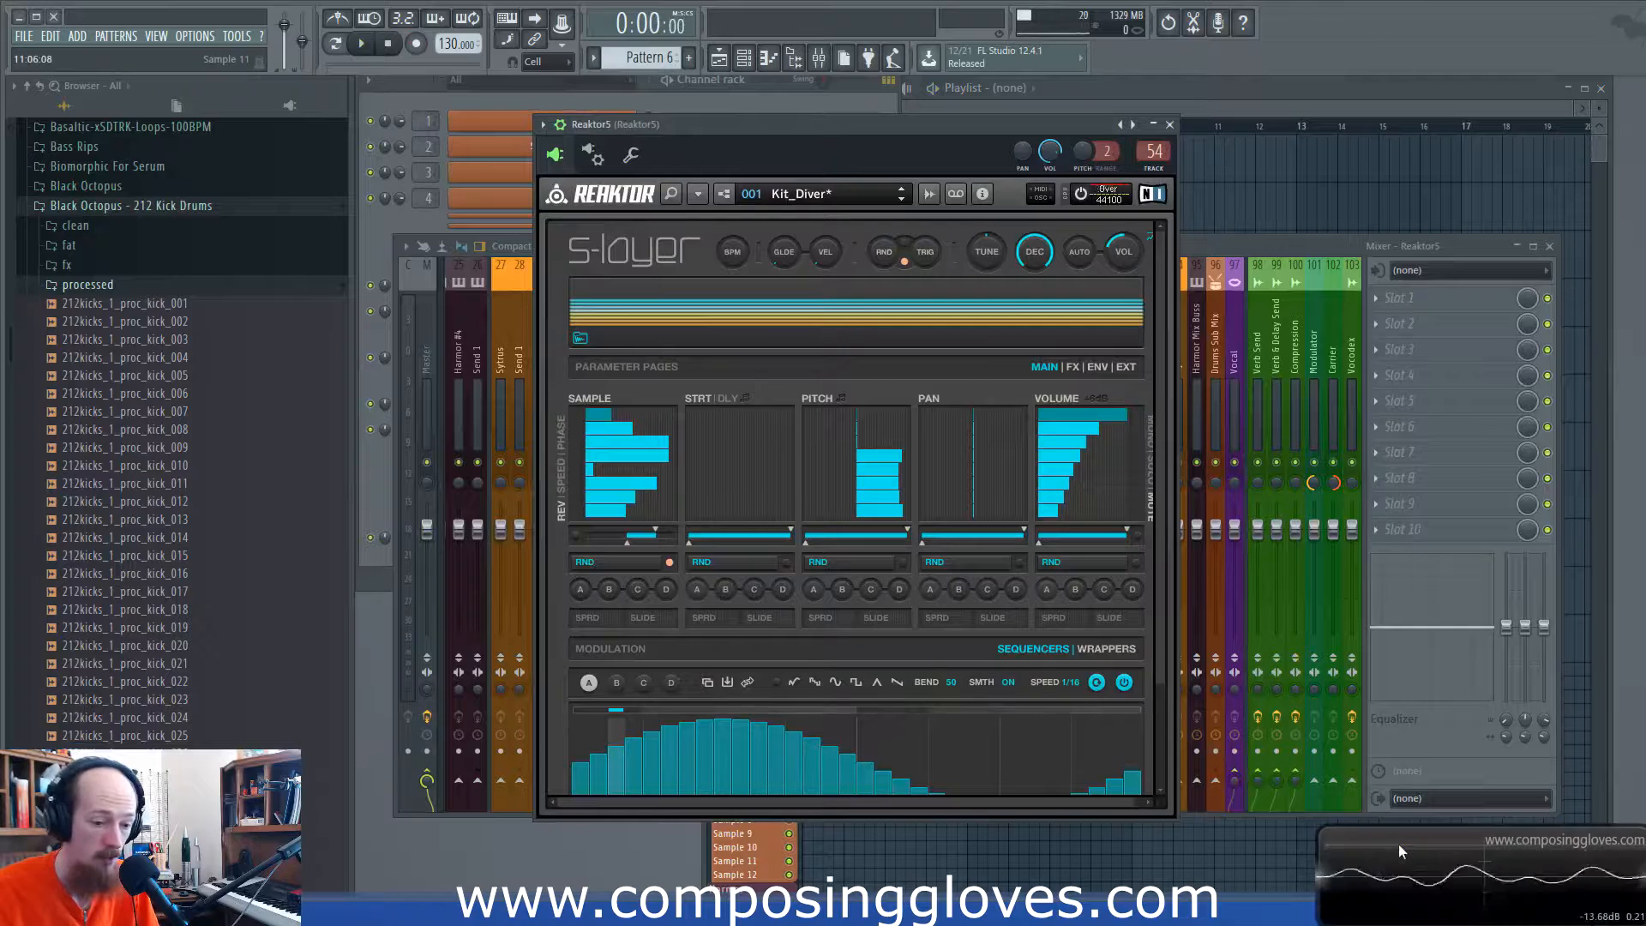
Step: Move the Reaktor5 window slightly upward and bring the Mono, Solo and Mute strip beside the Volume lane into view
{"action": "left_click_drag", "start_coordinate": [847, 126], "coordinate": [838, 103]}
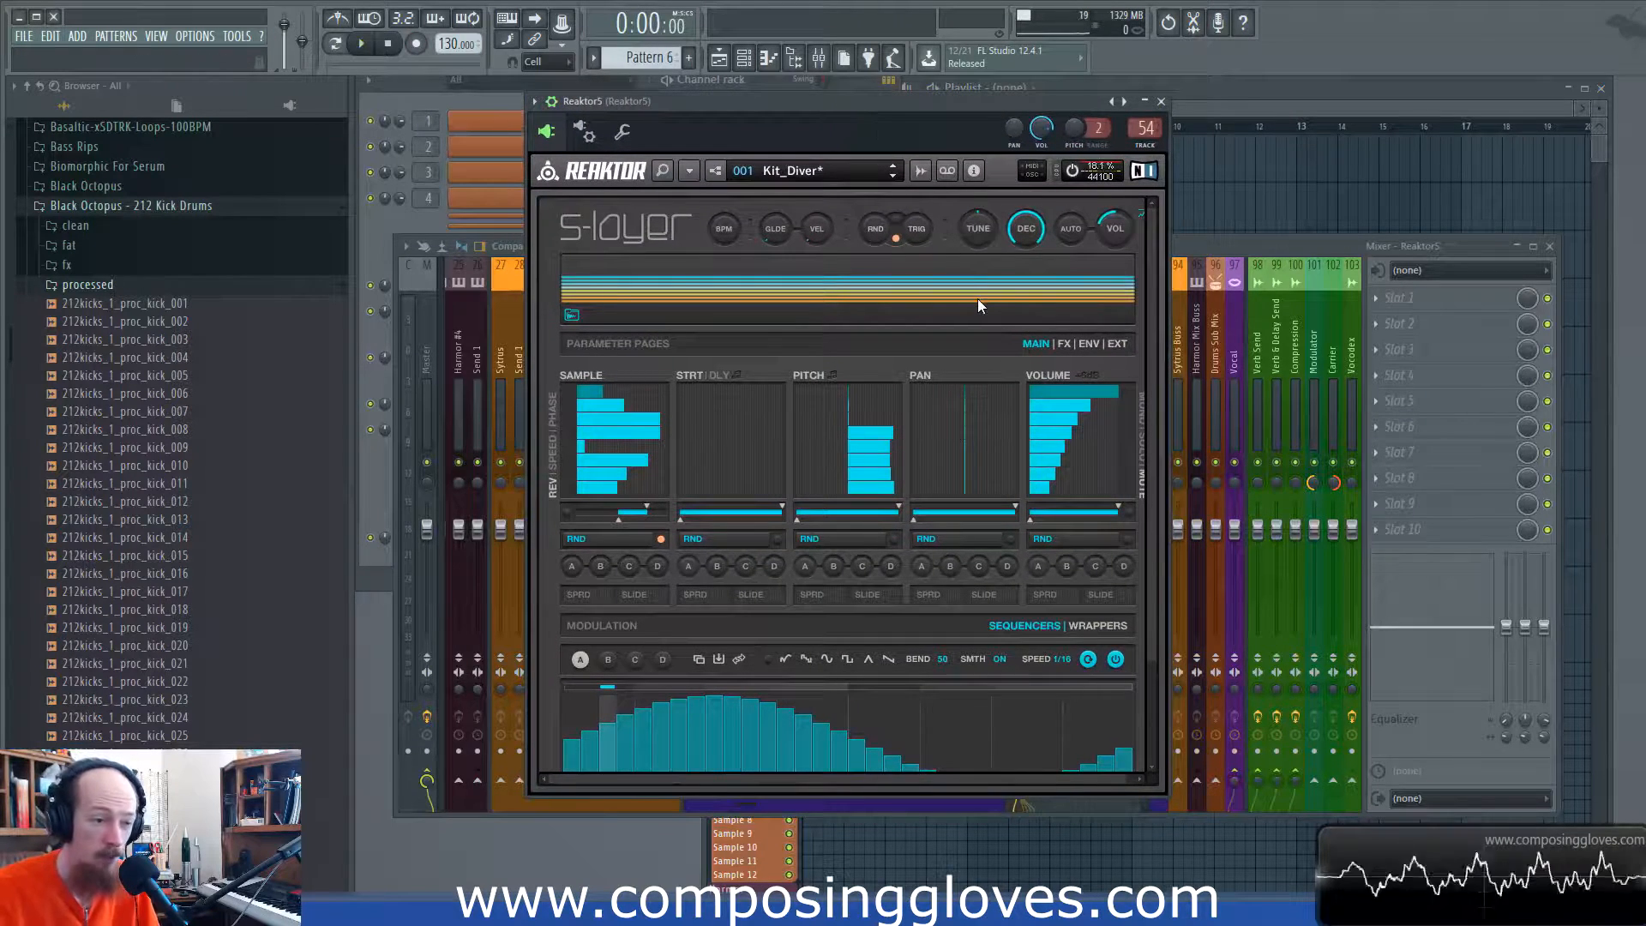
{"action": "mouse_move", "coordinate": [1154, 441]}
{"action": "left_mouse_down"}
{"action": "mouse_move", "coordinate": [1150, 556]}
{"action": "mouse_move", "coordinate": [1145, 409]}
{"action": "left_mouse_up"}
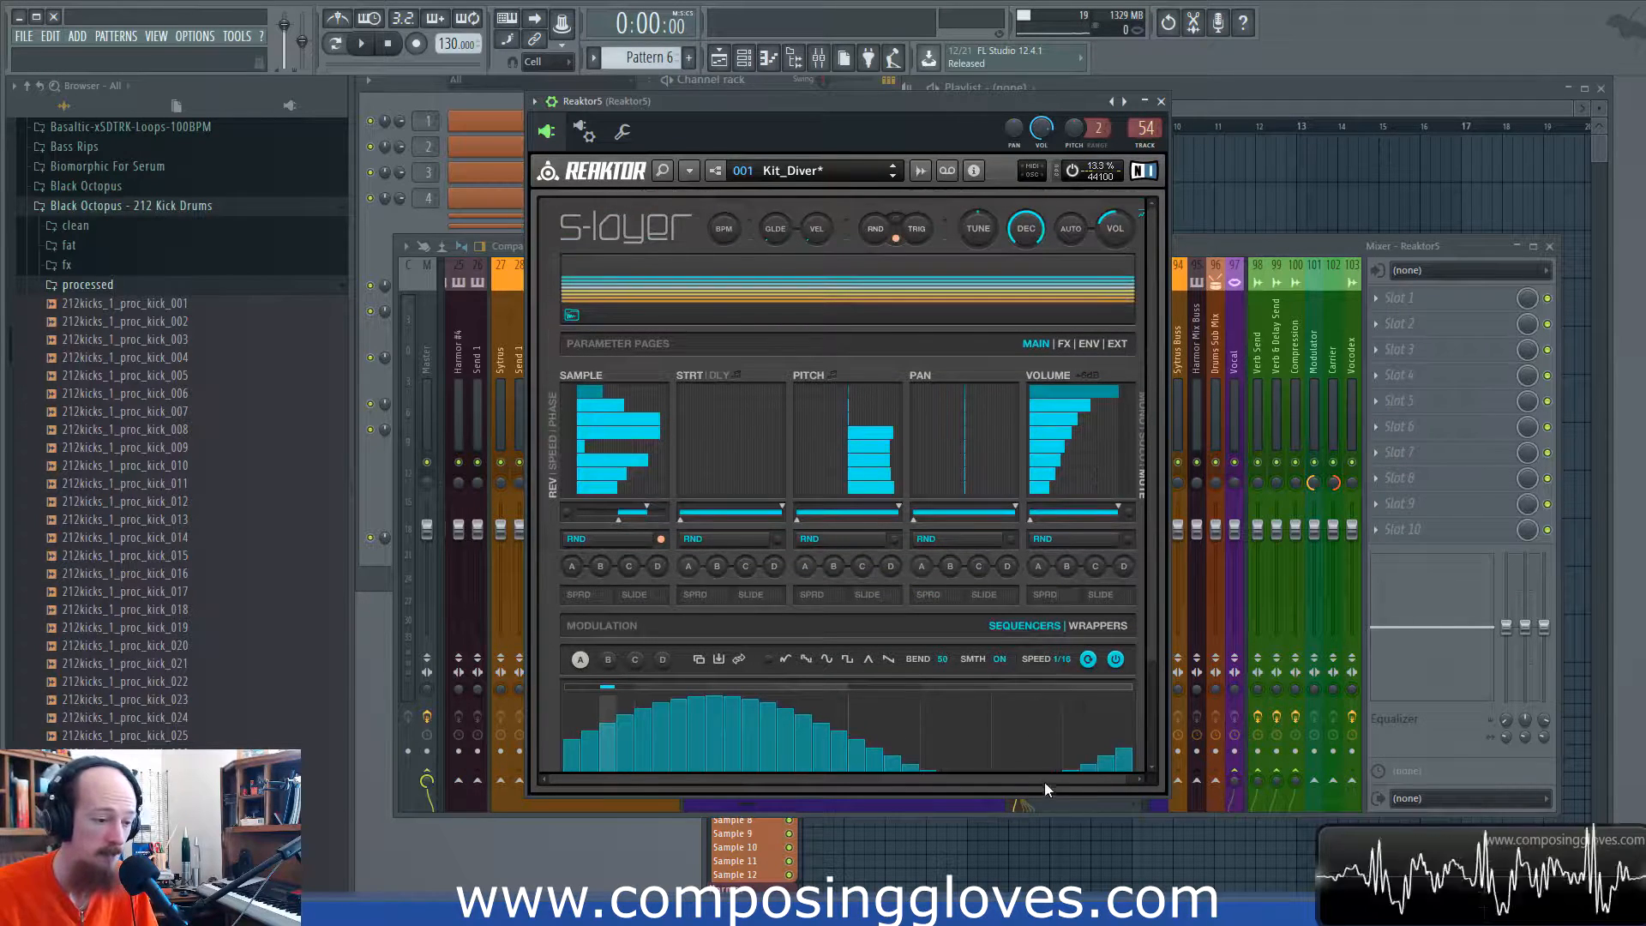
{"action": "left_click_drag", "start_coordinate": [1056, 778], "coordinate": [1062, 779]}
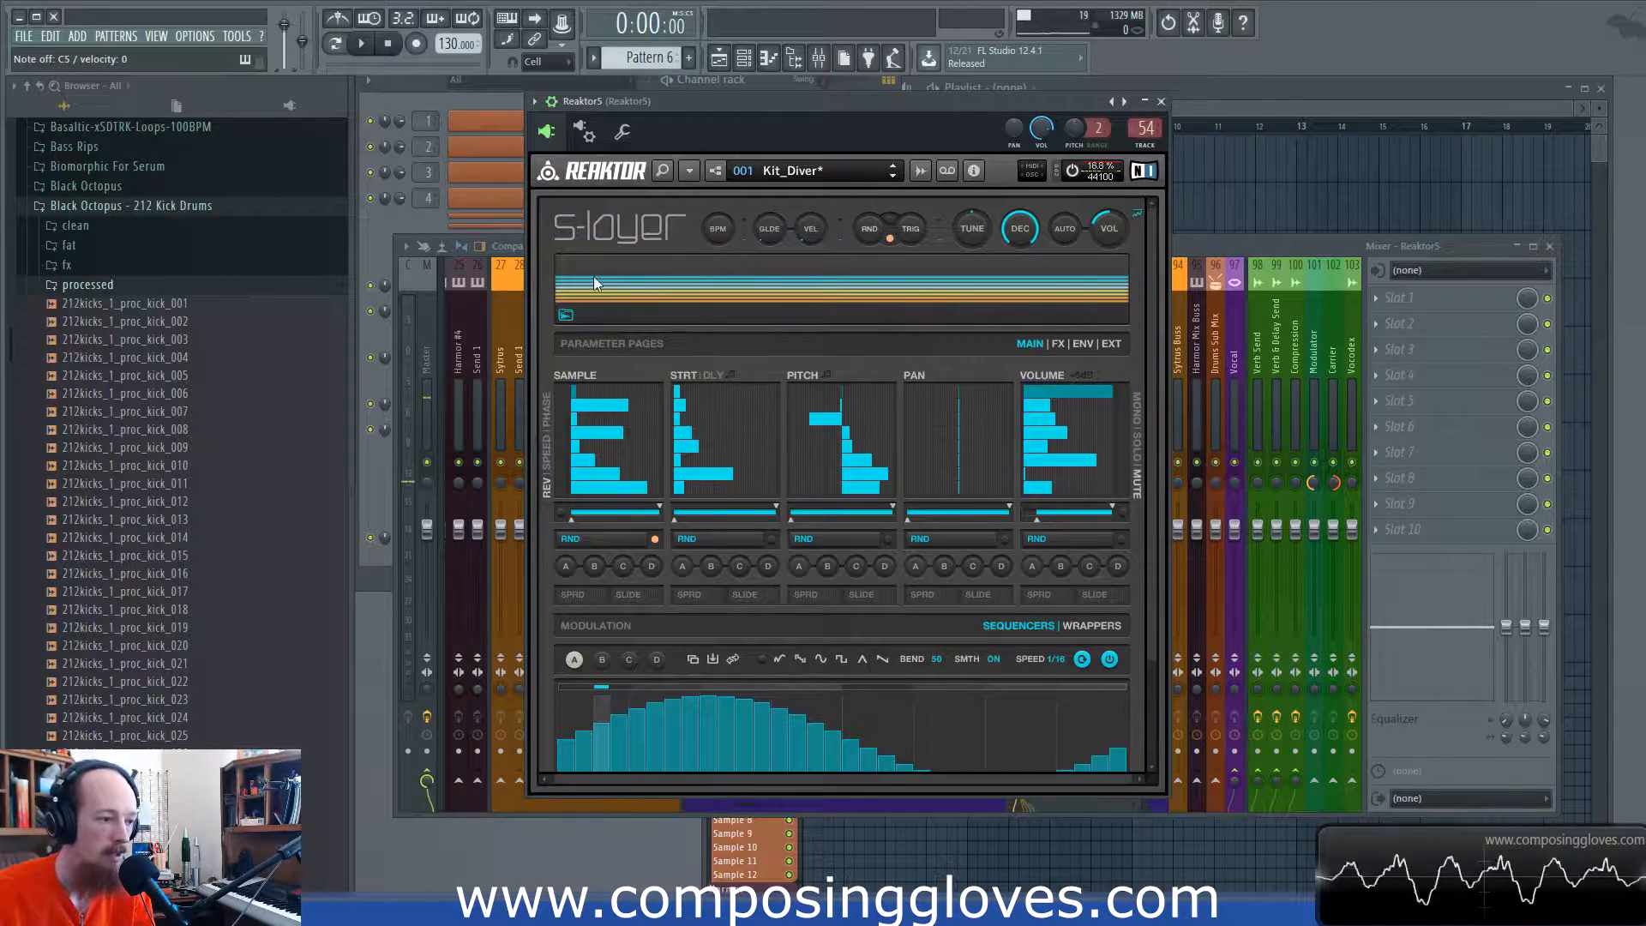
{"action": "left_click", "coordinate": [1131, 455]}
{"action": "left_click", "coordinate": [1128, 398]}
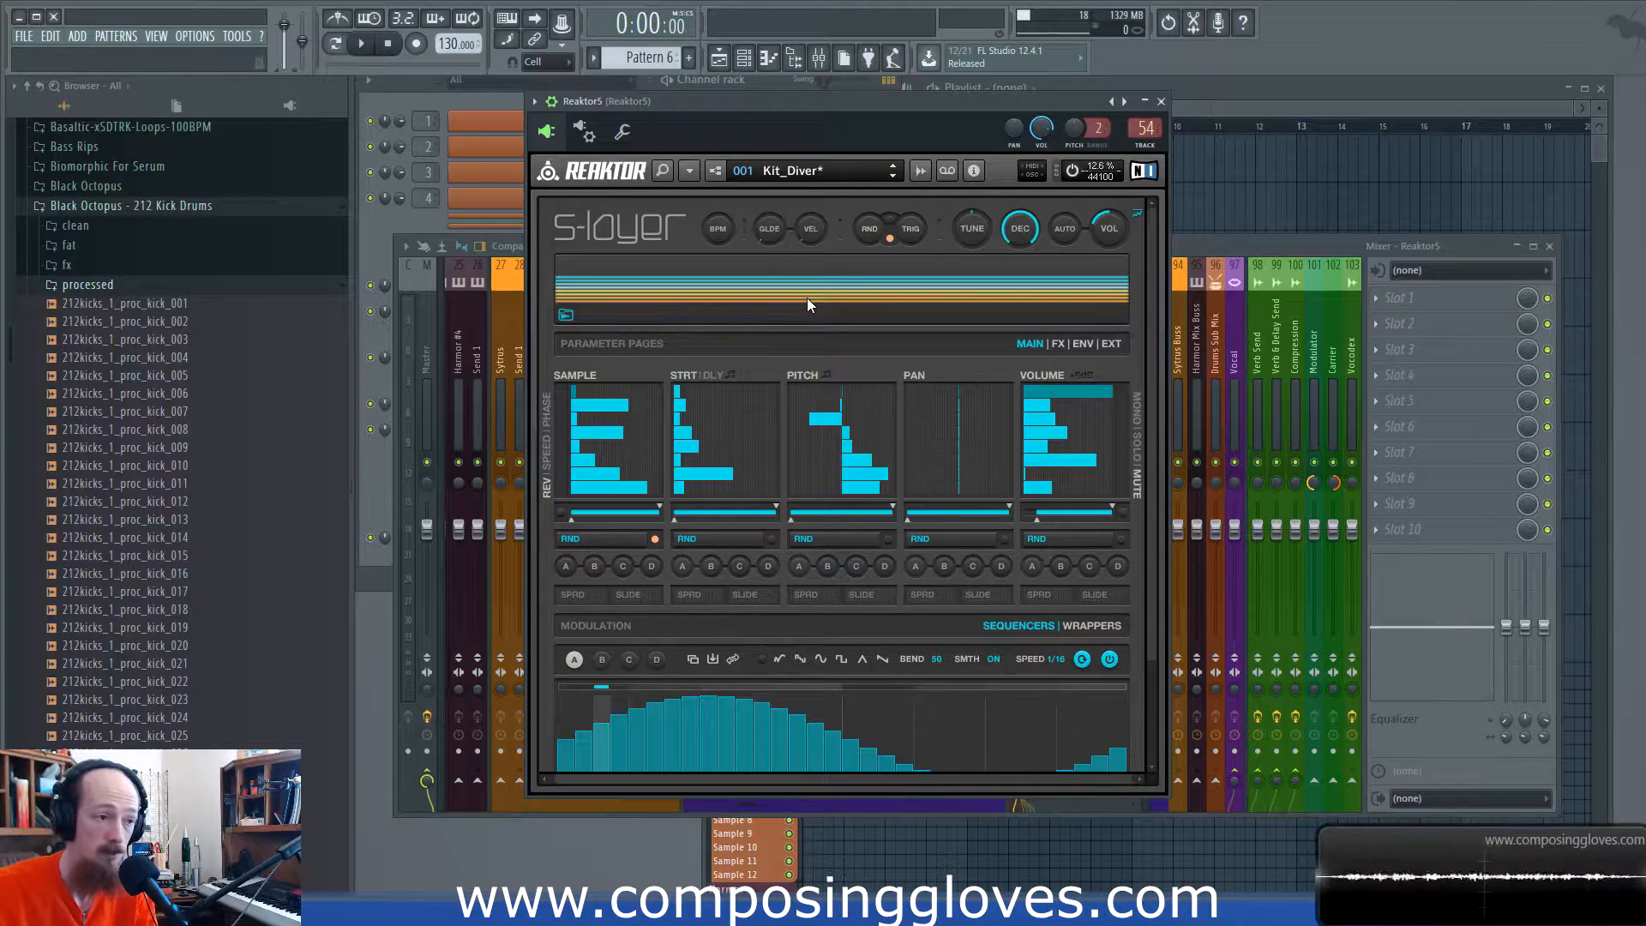
Step: Examine the sample map editor and, in edit mode, the sample display's Import Sample Map options
{"action": "left_click", "coordinate": [918, 170]}
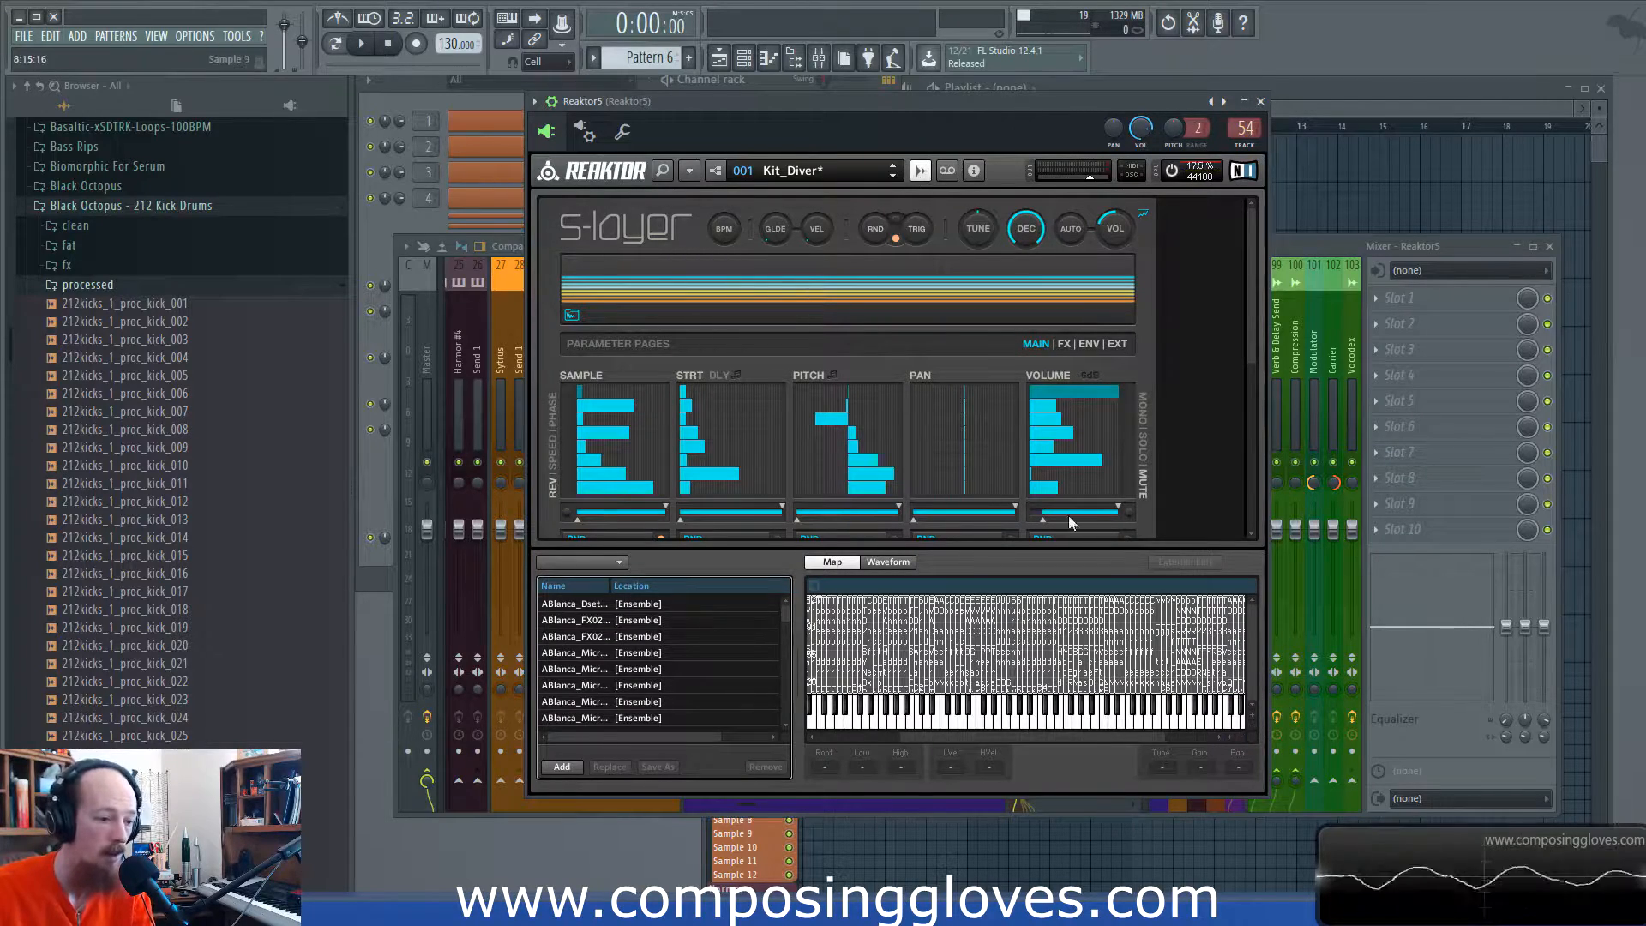
{"action": "left_click", "coordinate": [920, 171]}
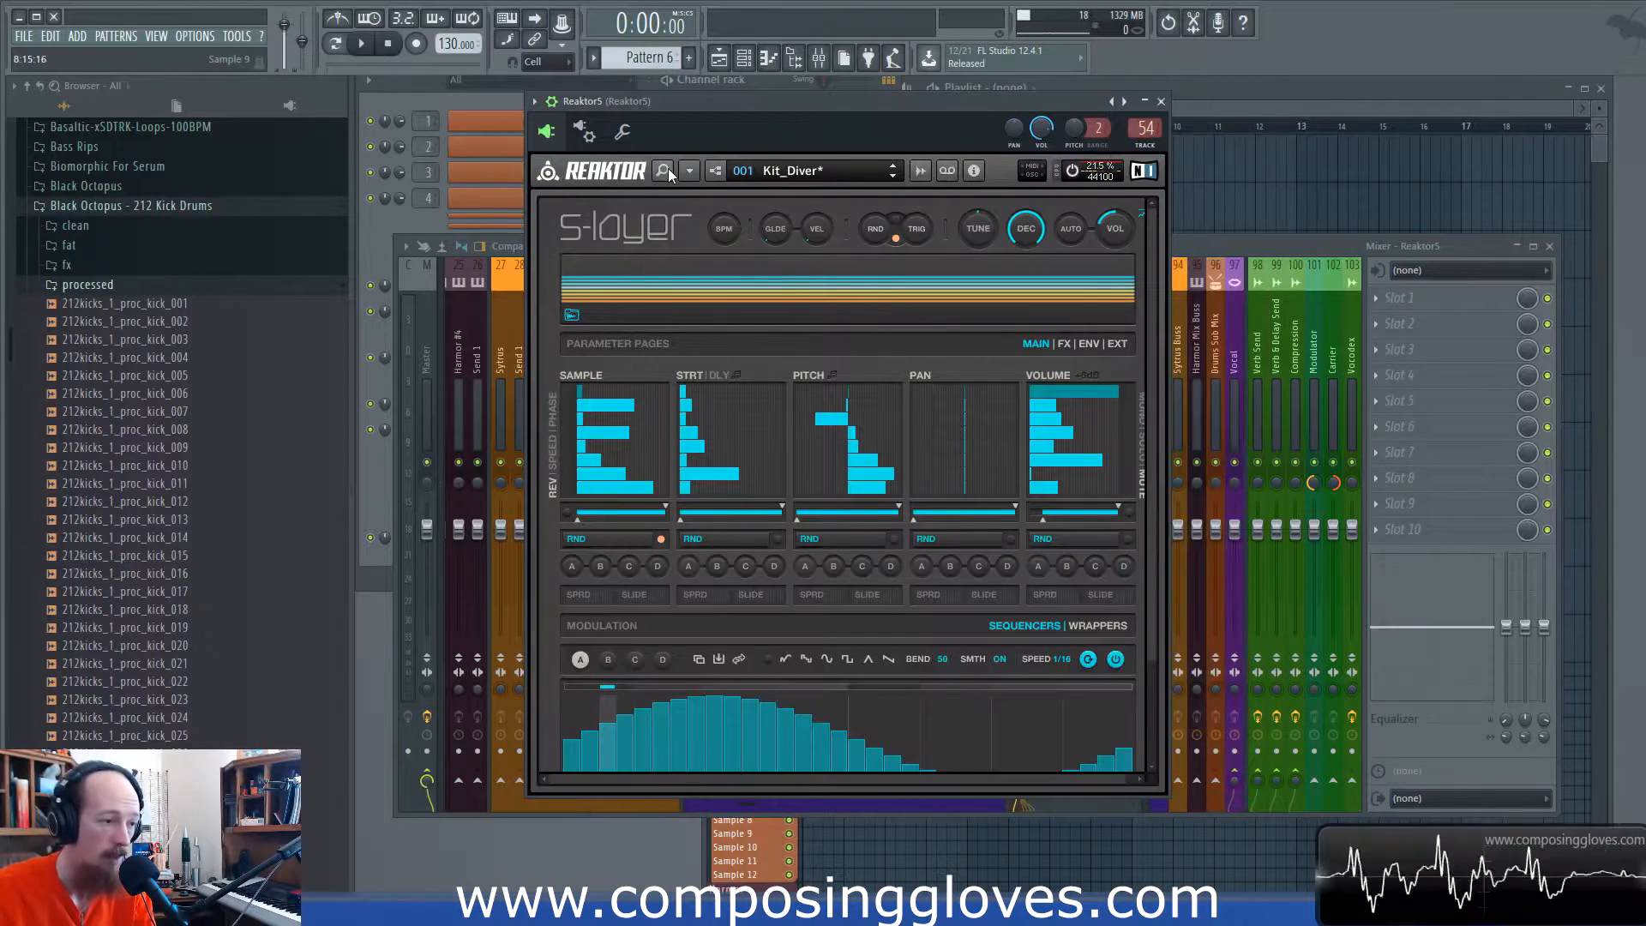
{"action": "left_click", "coordinate": [715, 171]}
{"action": "right_click", "coordinate": [600, 335]}
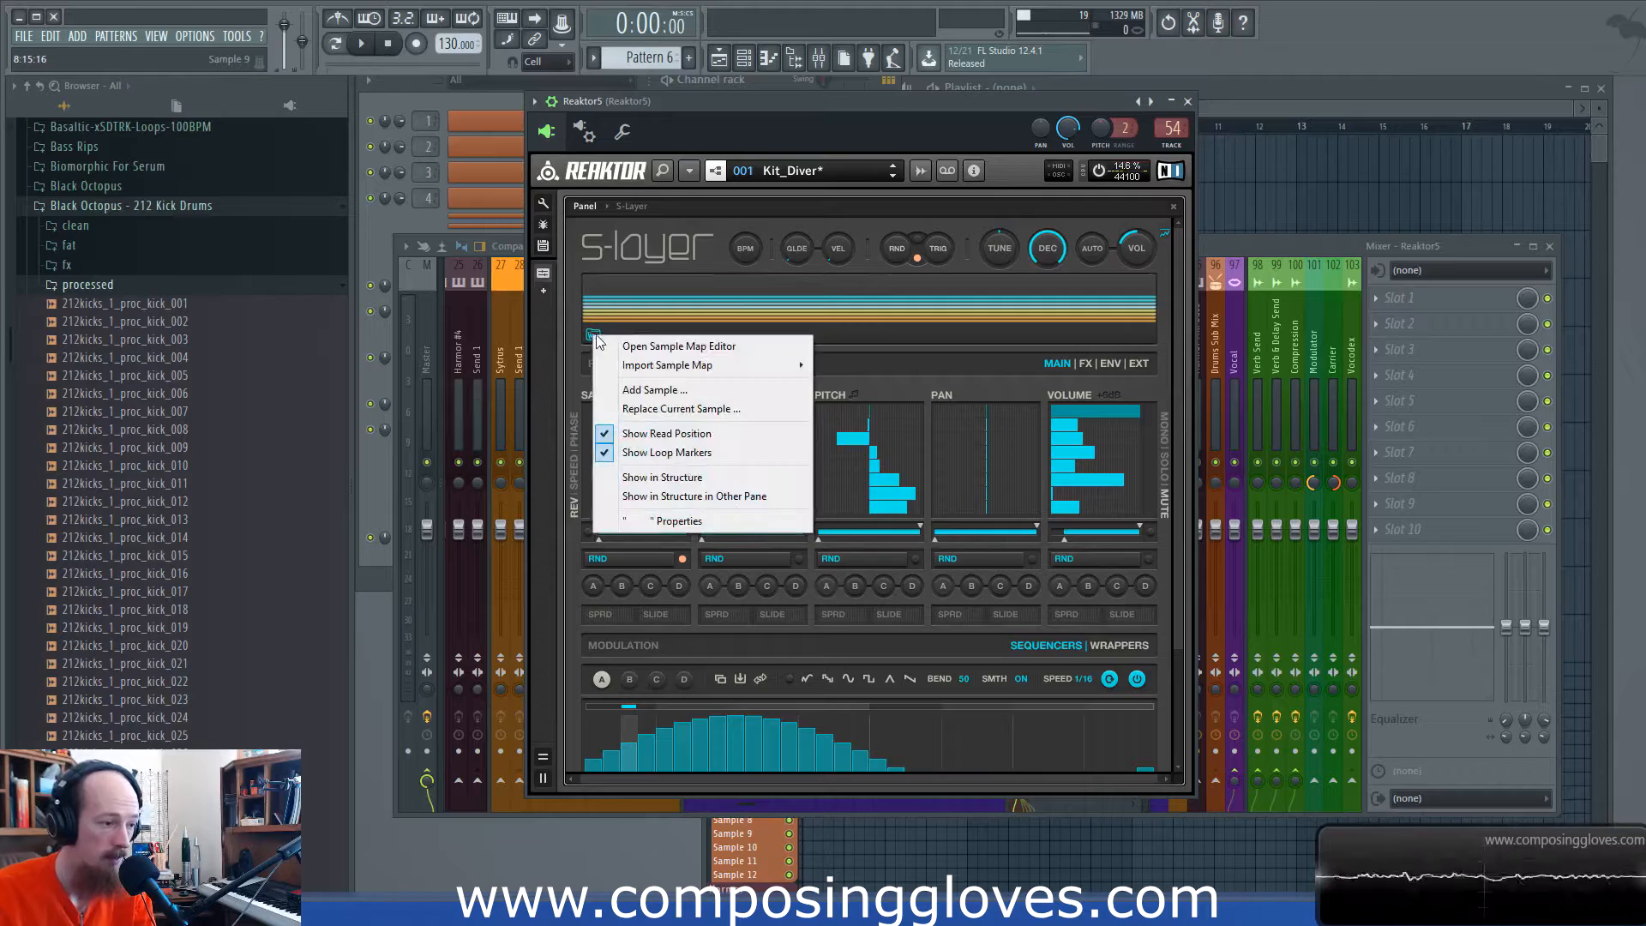
{"action": "mouse_move", "coordinate": [668, 364]}
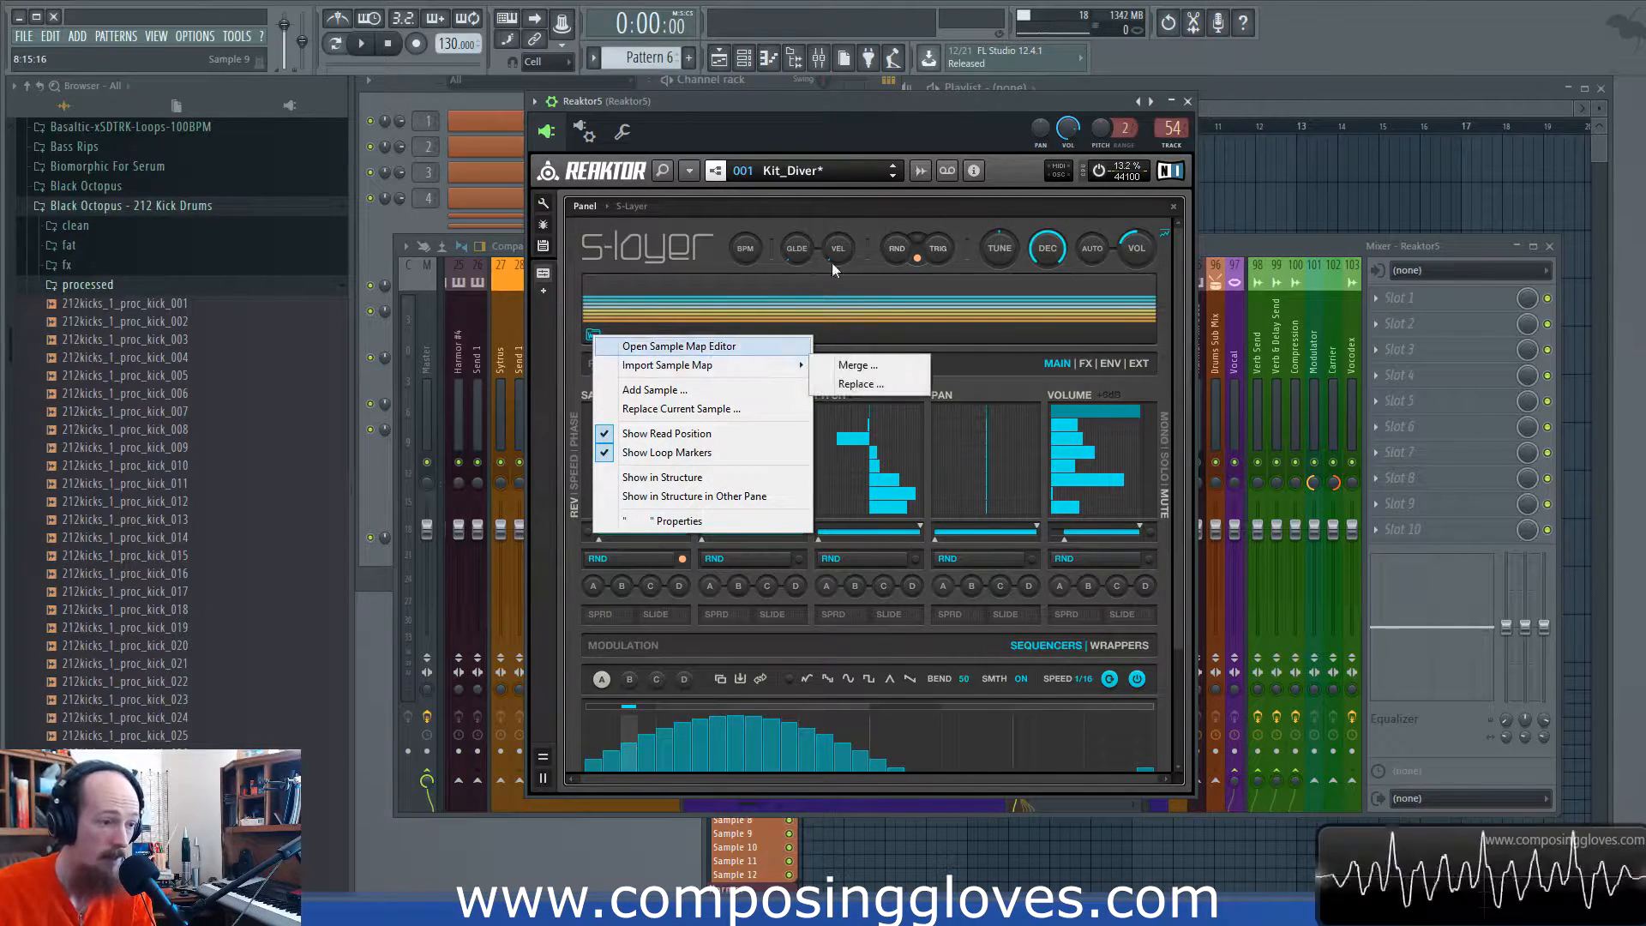
{"action": "left_click", "coordinate": [629, 223]}
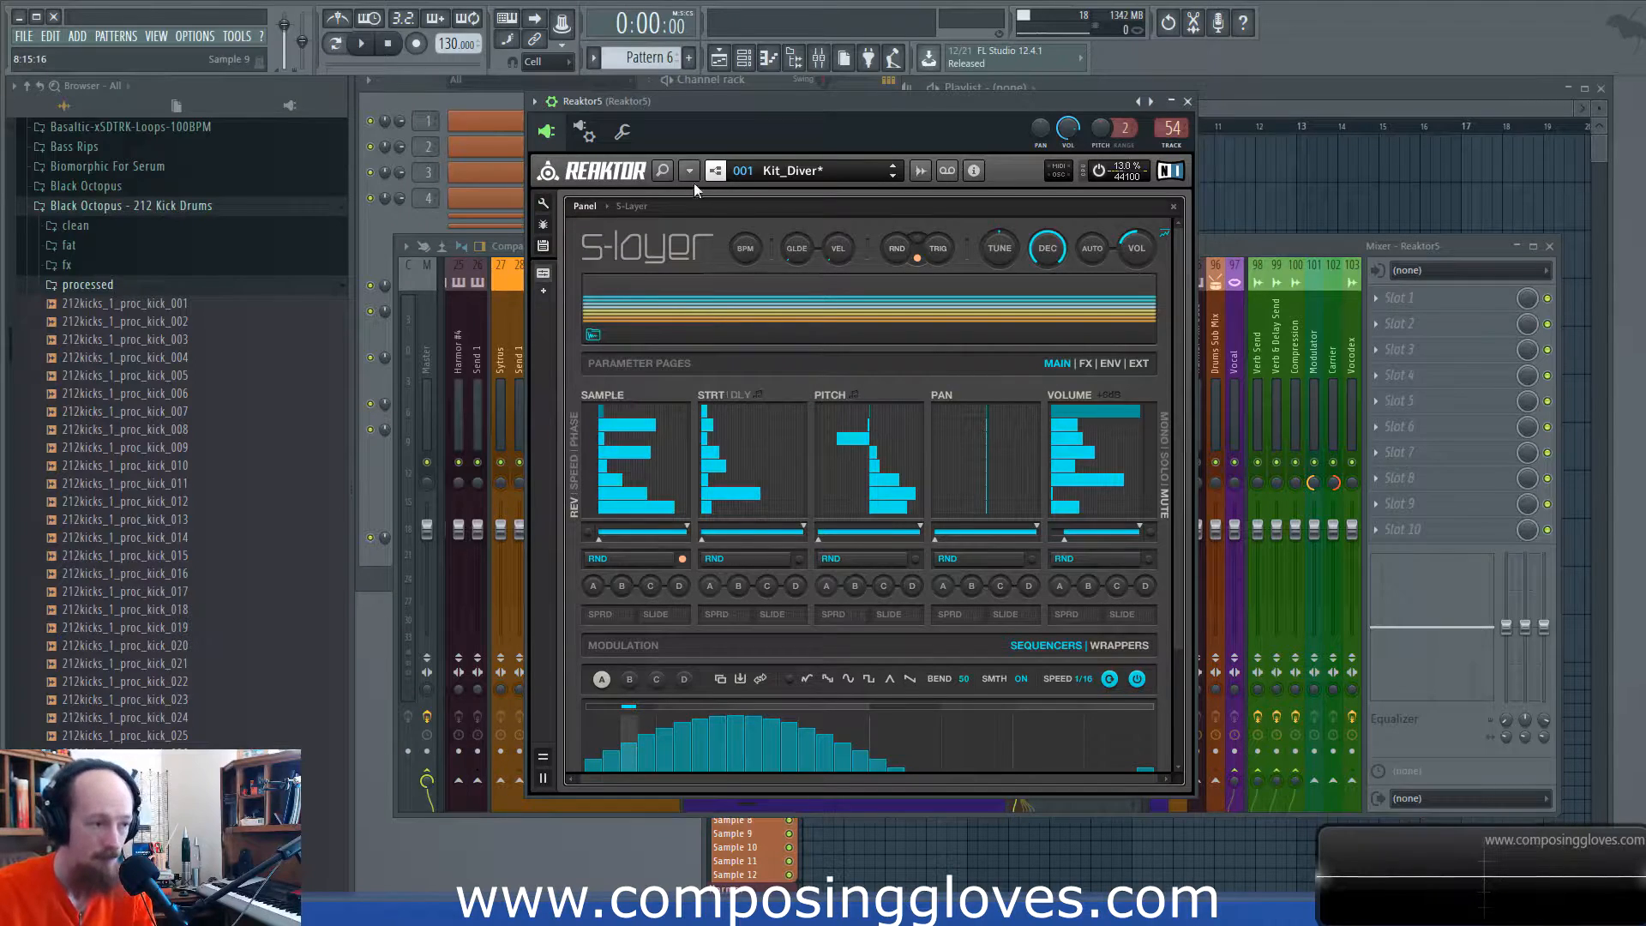
{"action": "left_click", "coordinate": [711, 170]}
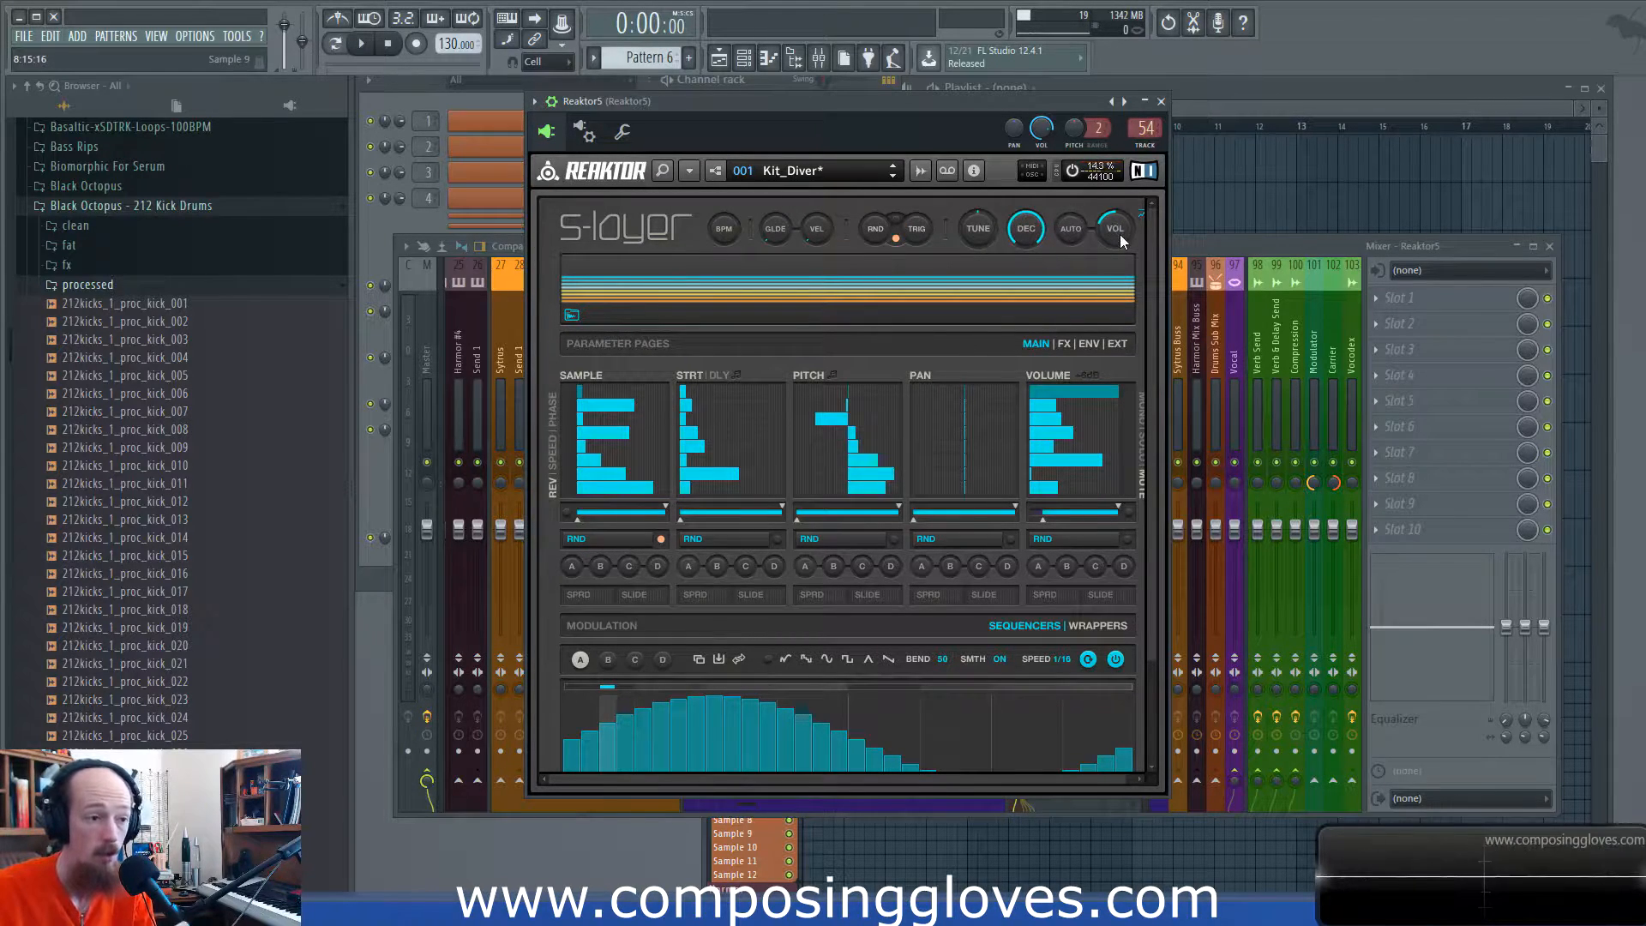
Step: Randomize the Sample, Start and Pitch lanes with the master randomizer, then disable Start and Pitch and randomize only the Sample lane
{"action": "left_click_drag", "start_coordinate": [1102, 777], "coordinate": [1113, 780]}
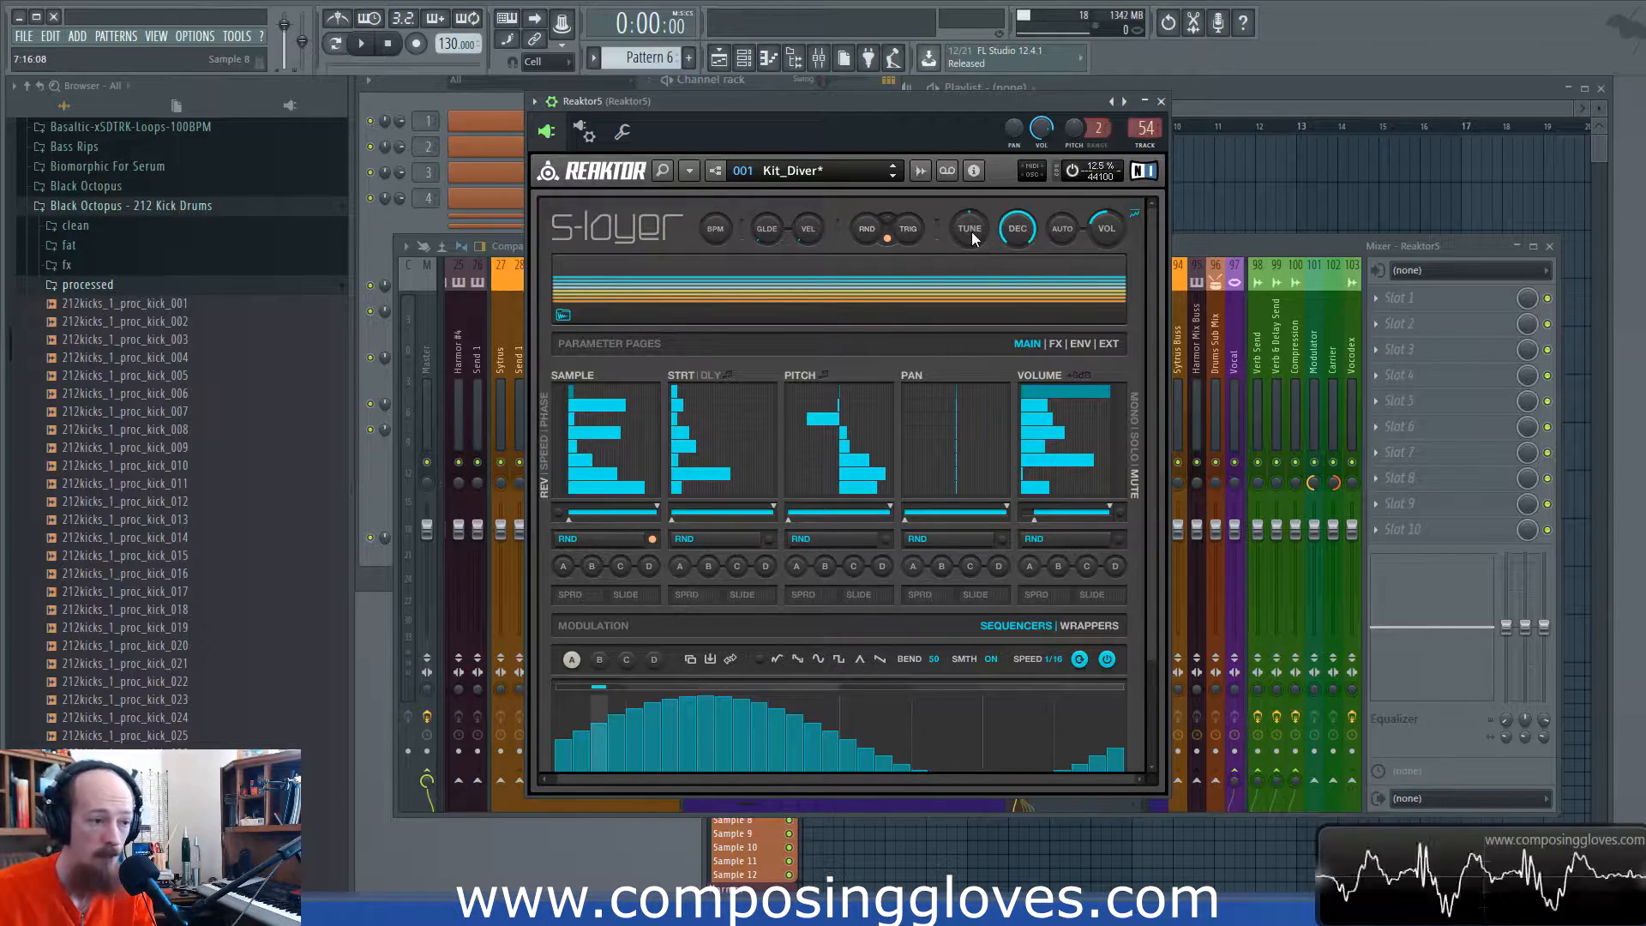
{"action": "left_click", "coordinate": [911, 229]}
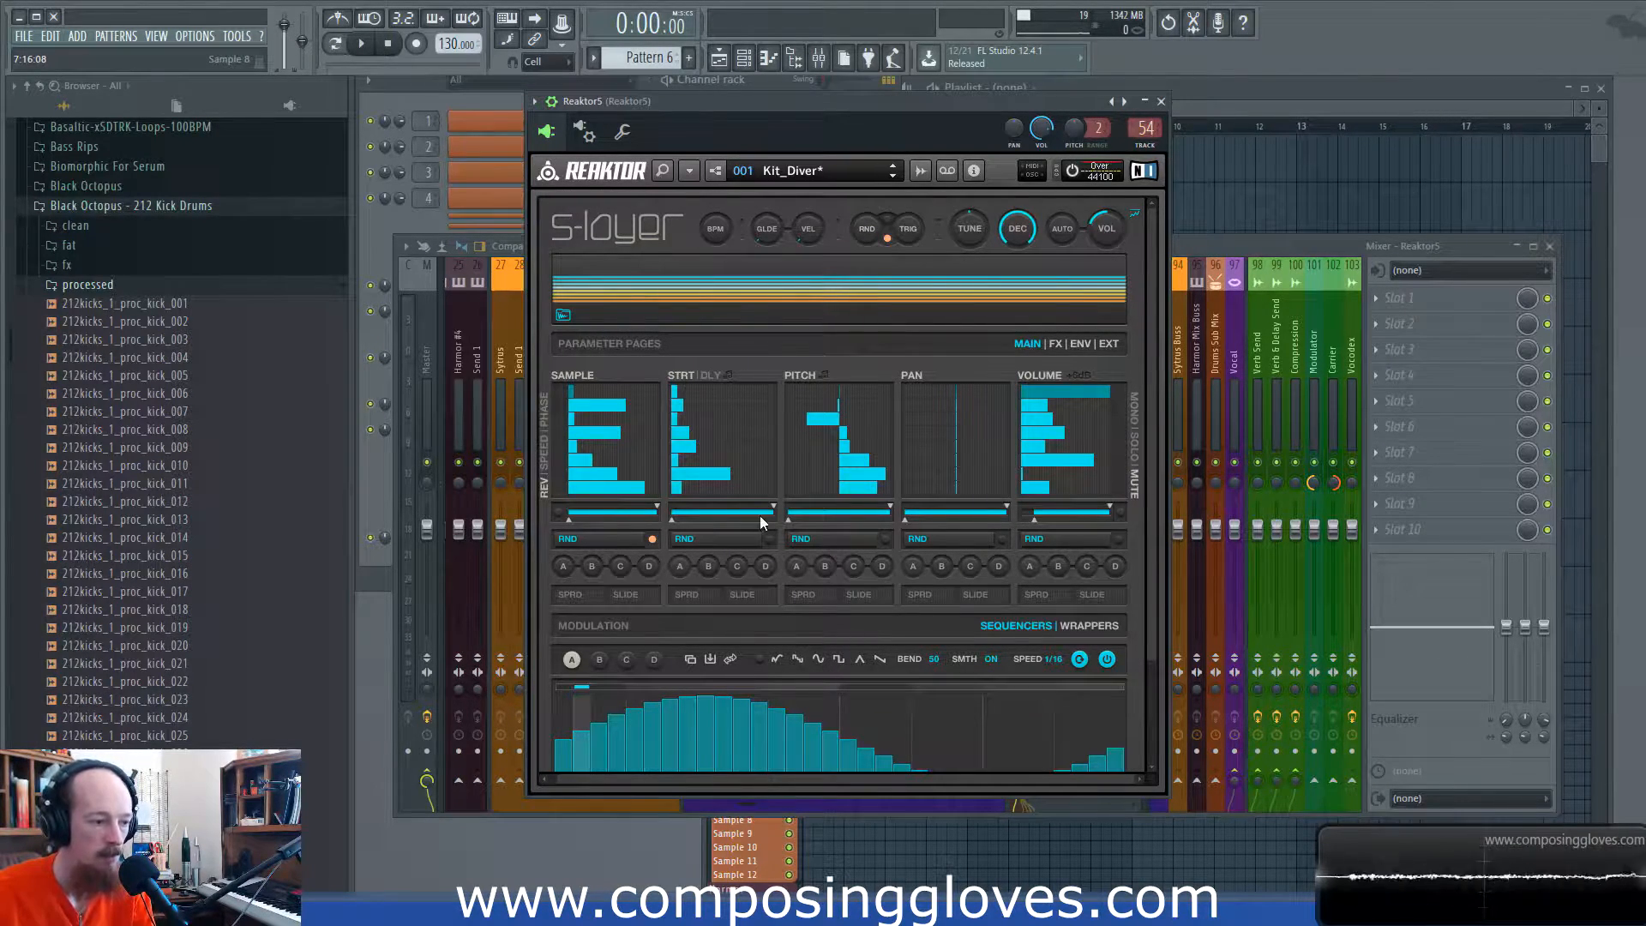
{"action": "left_click", "coordinate": [870, 227]}
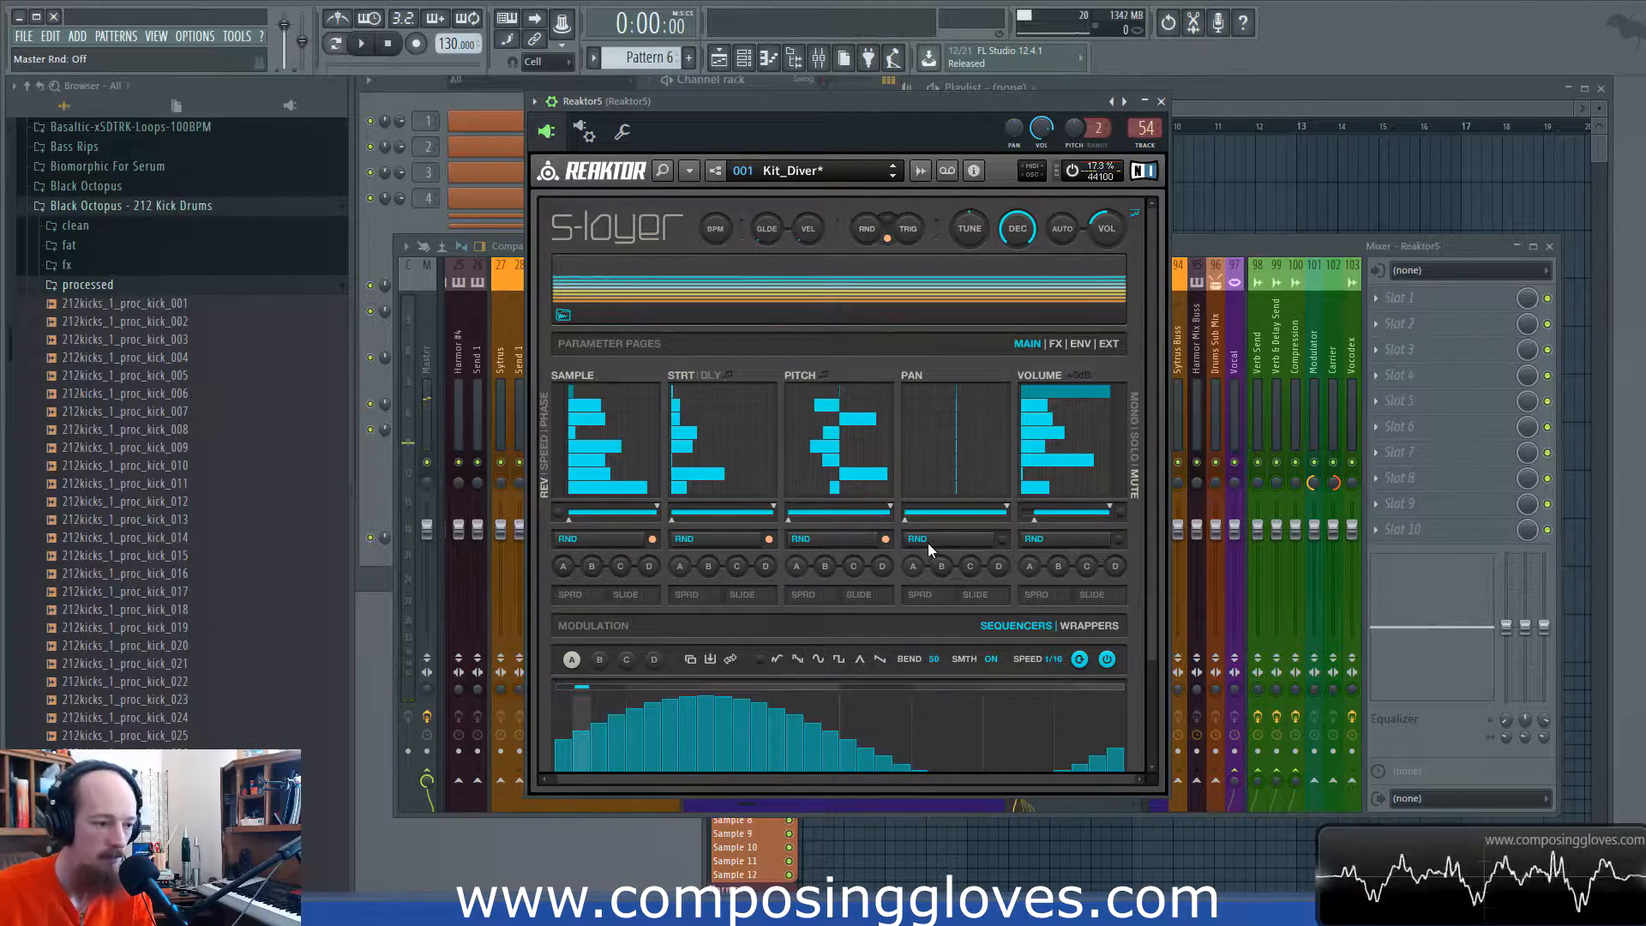
{"action": "left_click", "coordinate": [770, 540]}
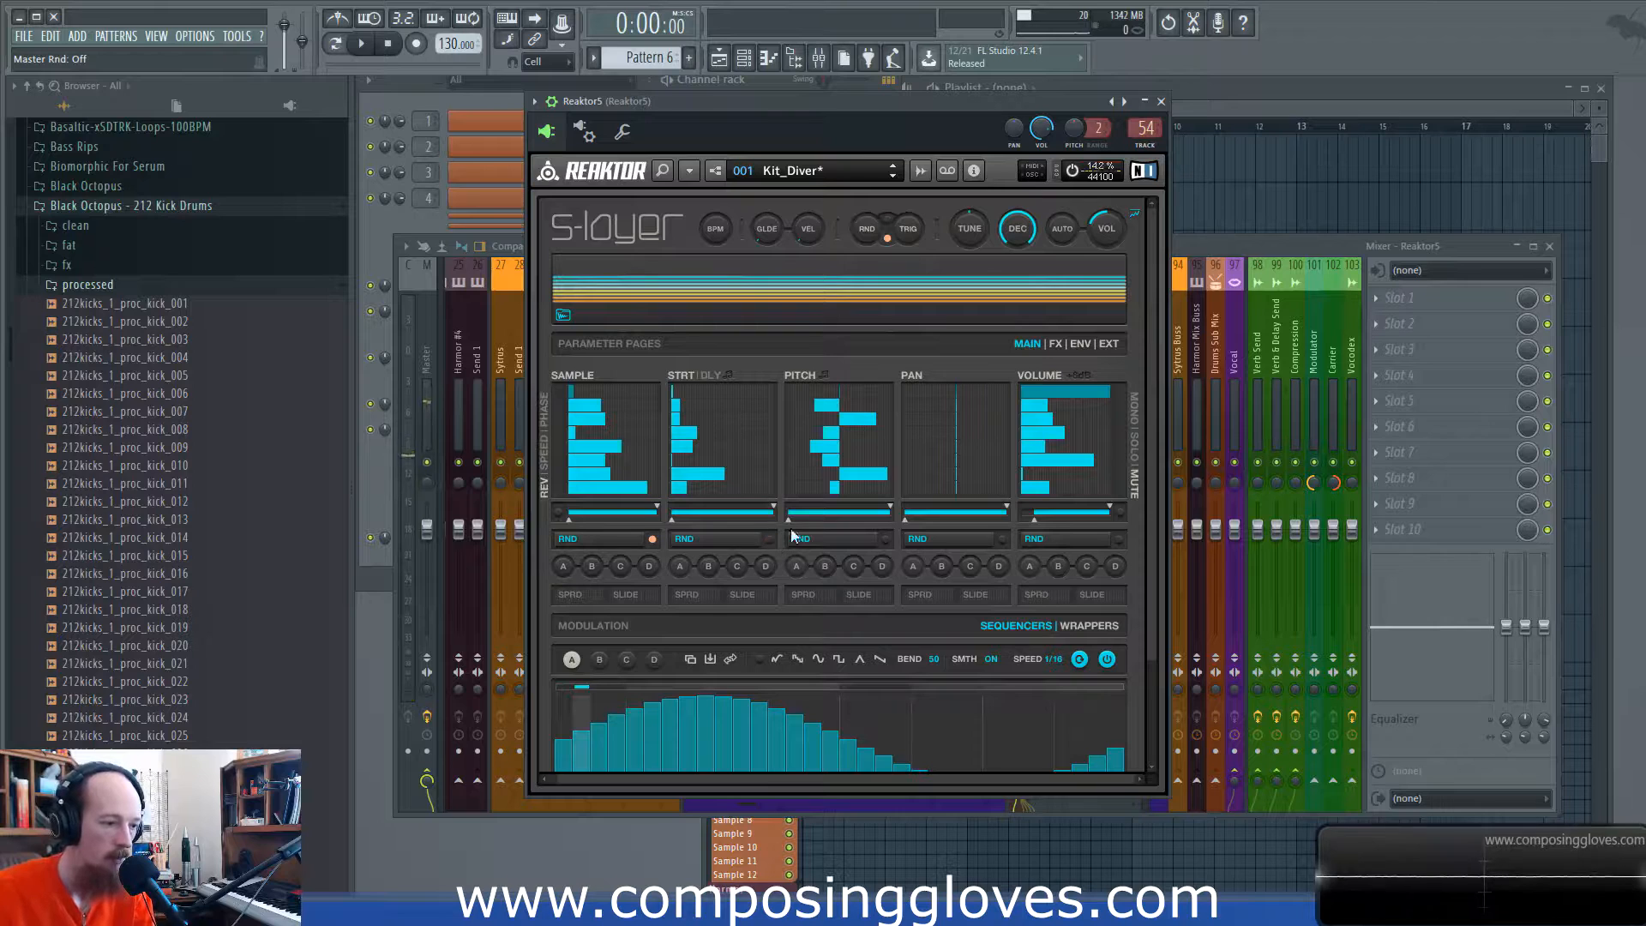
{"action": "left_click", "coordinate": [868, 231]}
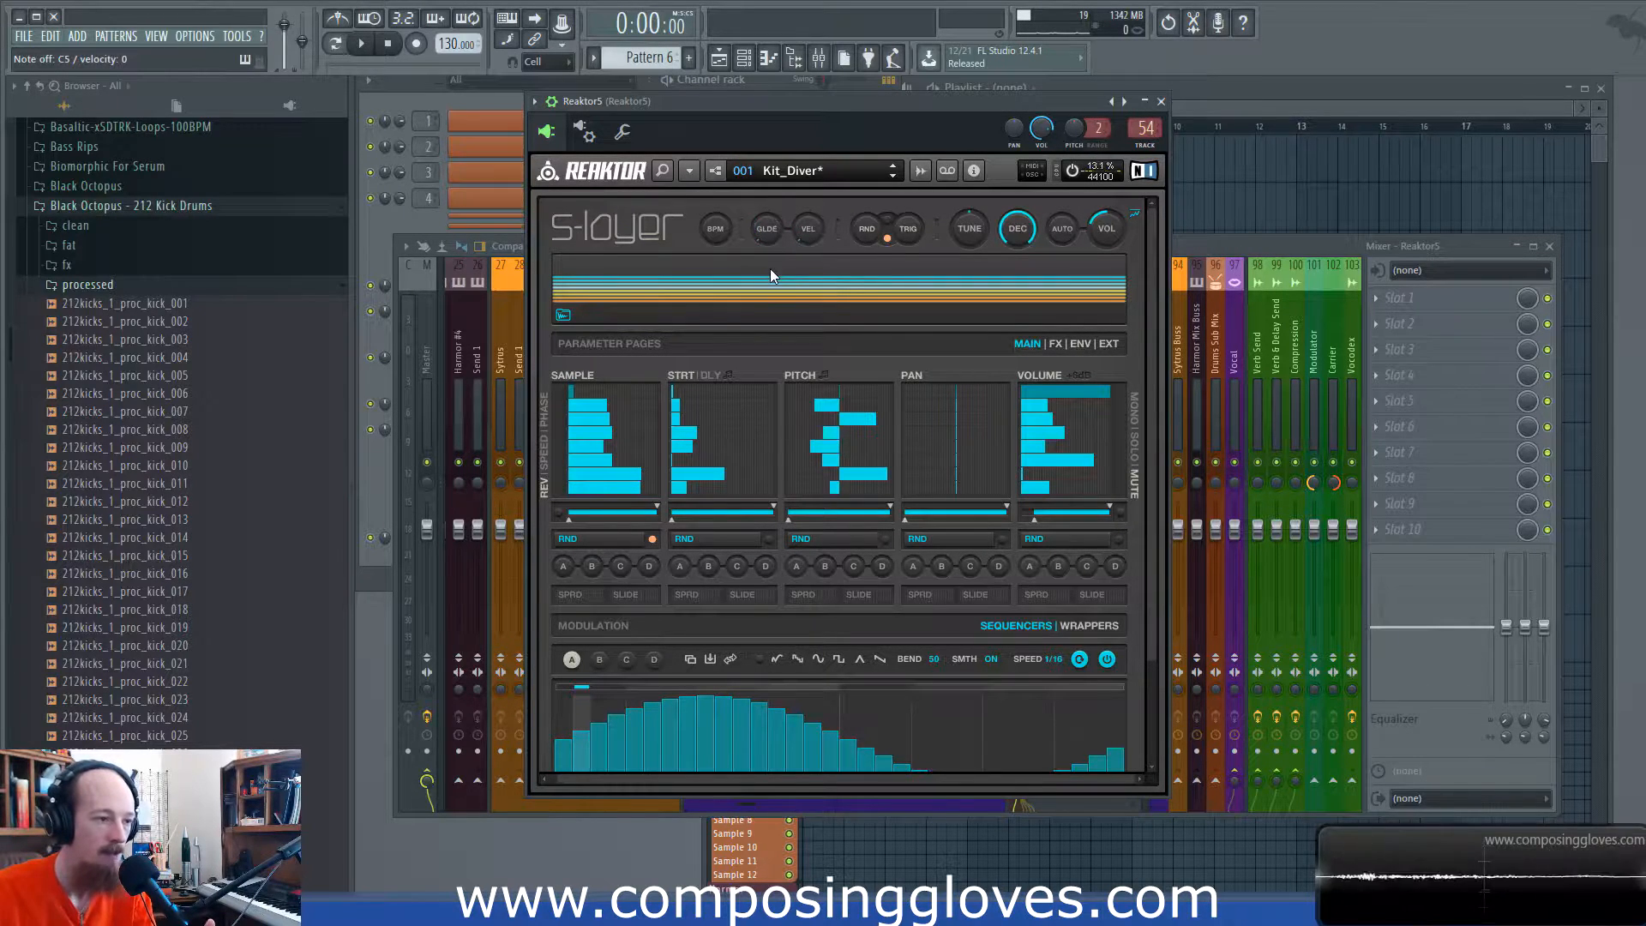
Step: Check the keyboard scene switch below the modulation sequencer and open the piano roll of the Reaktor5 channel
{"action": "scroll", "coordinate": [1140, 476], "scroll_direction": "down", "scroll_amount": 3}
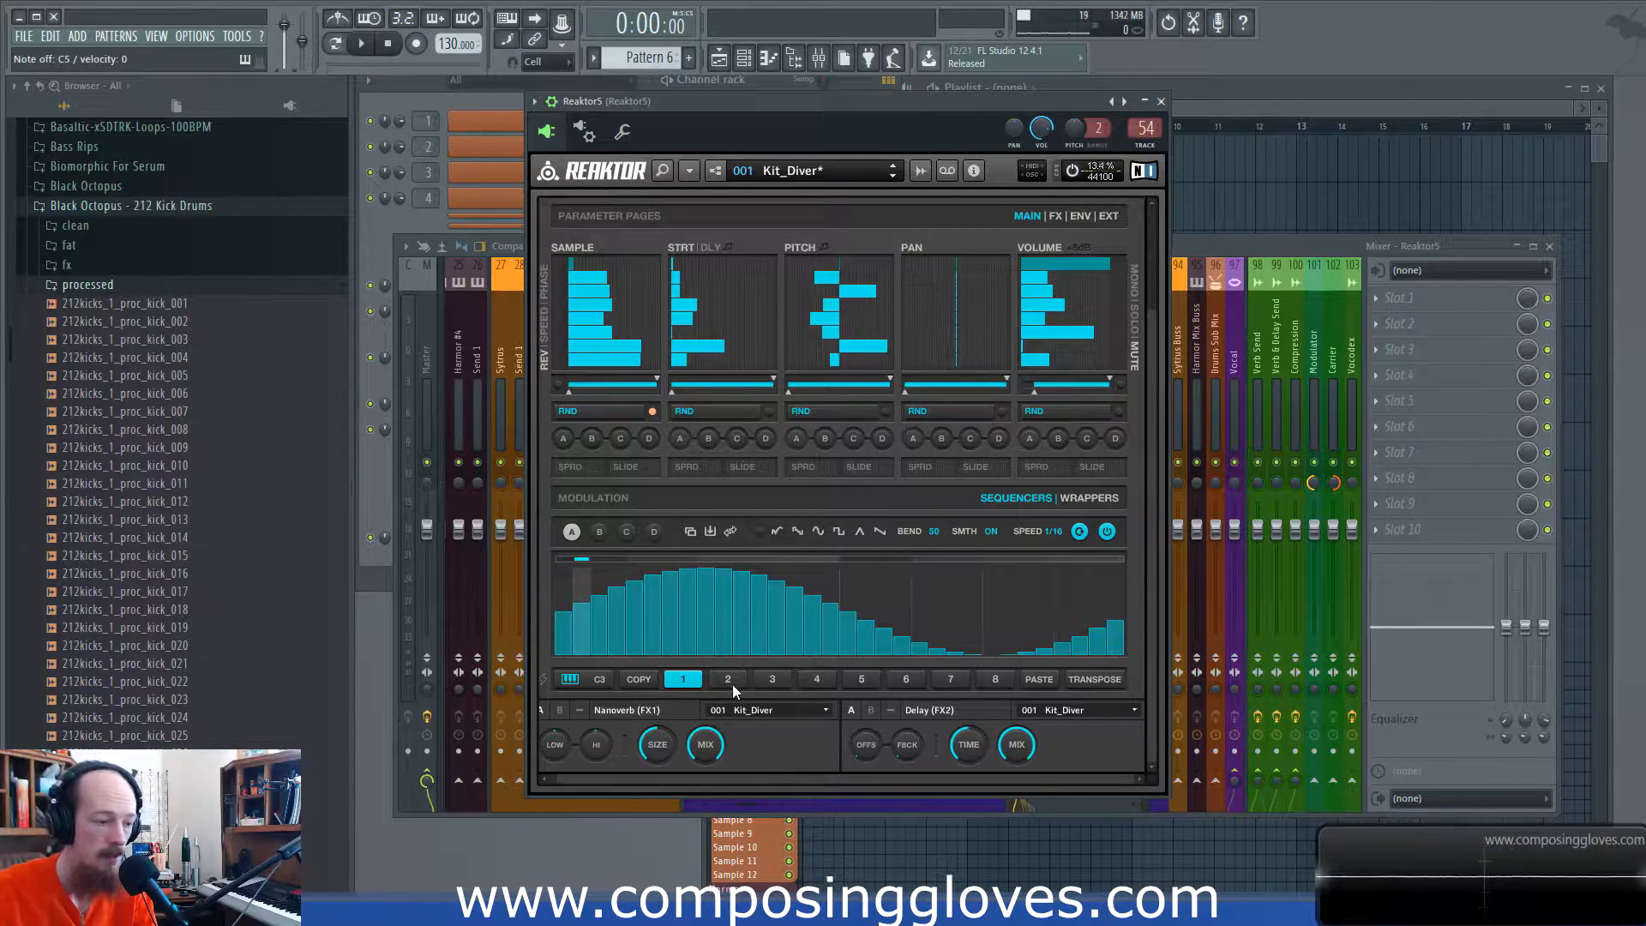
{"action": "left_click", "coordinate": [572, 678]}
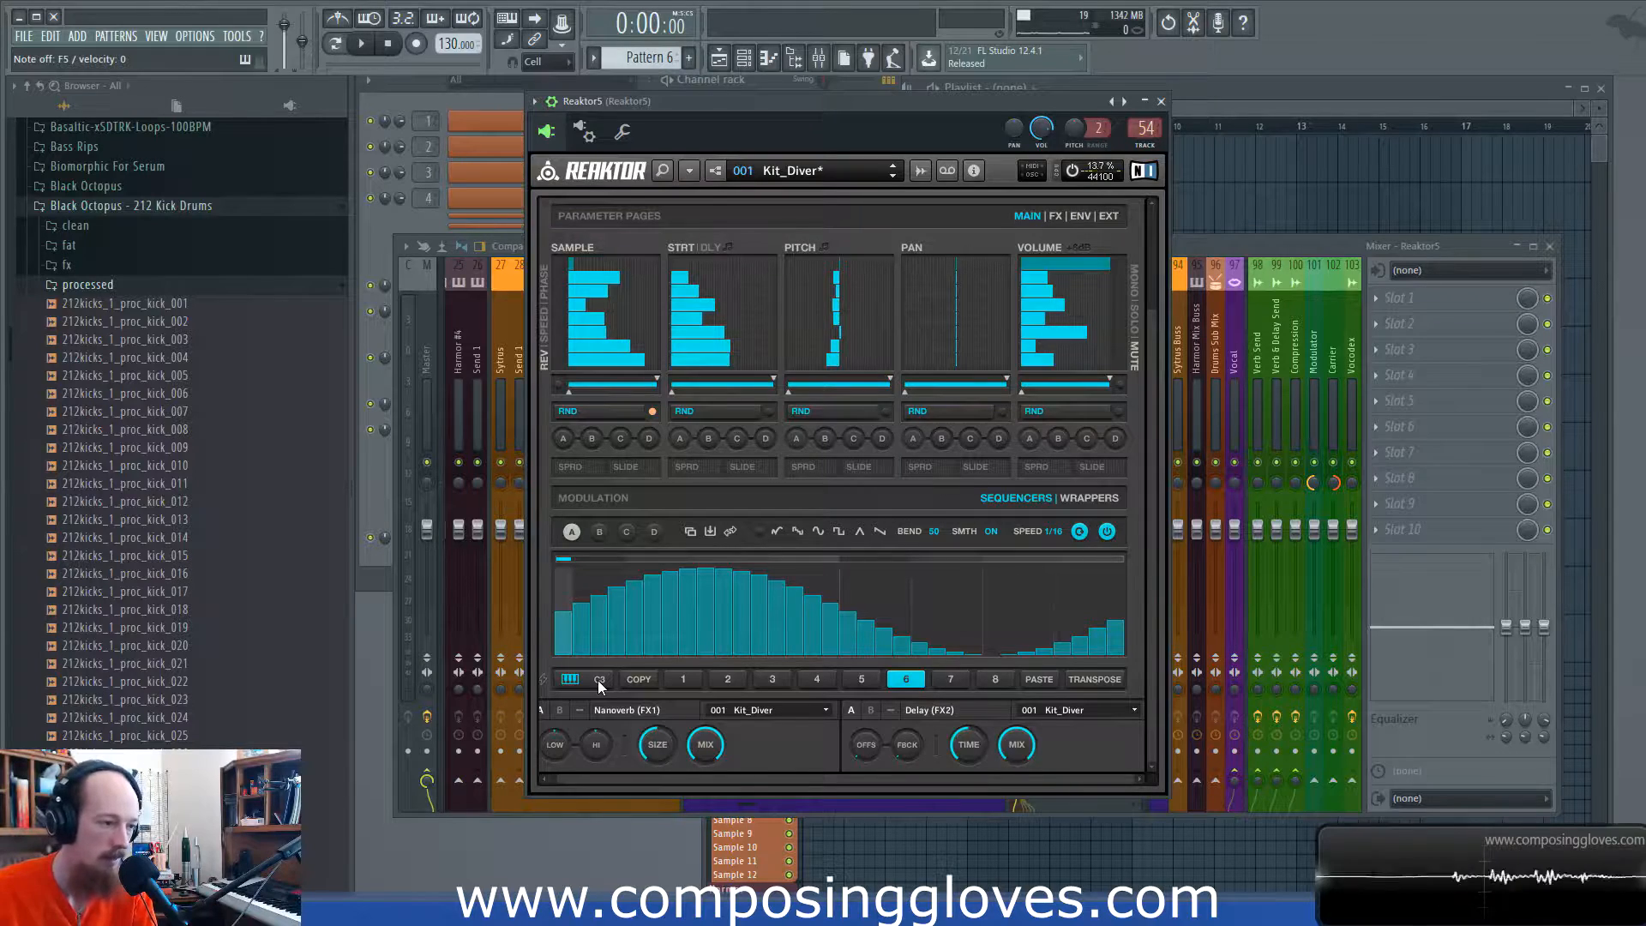
{"action": "left_click", "coordinate": [381, 240]}
{"action": "right_click", "coordinate": [578, 546]}
{"action": "left_click", "coordinate": [744, 540]}
{"action": "scroll", "coordinate": [632, 349], "scroll_direction": "down", "scroll_amount": 5}
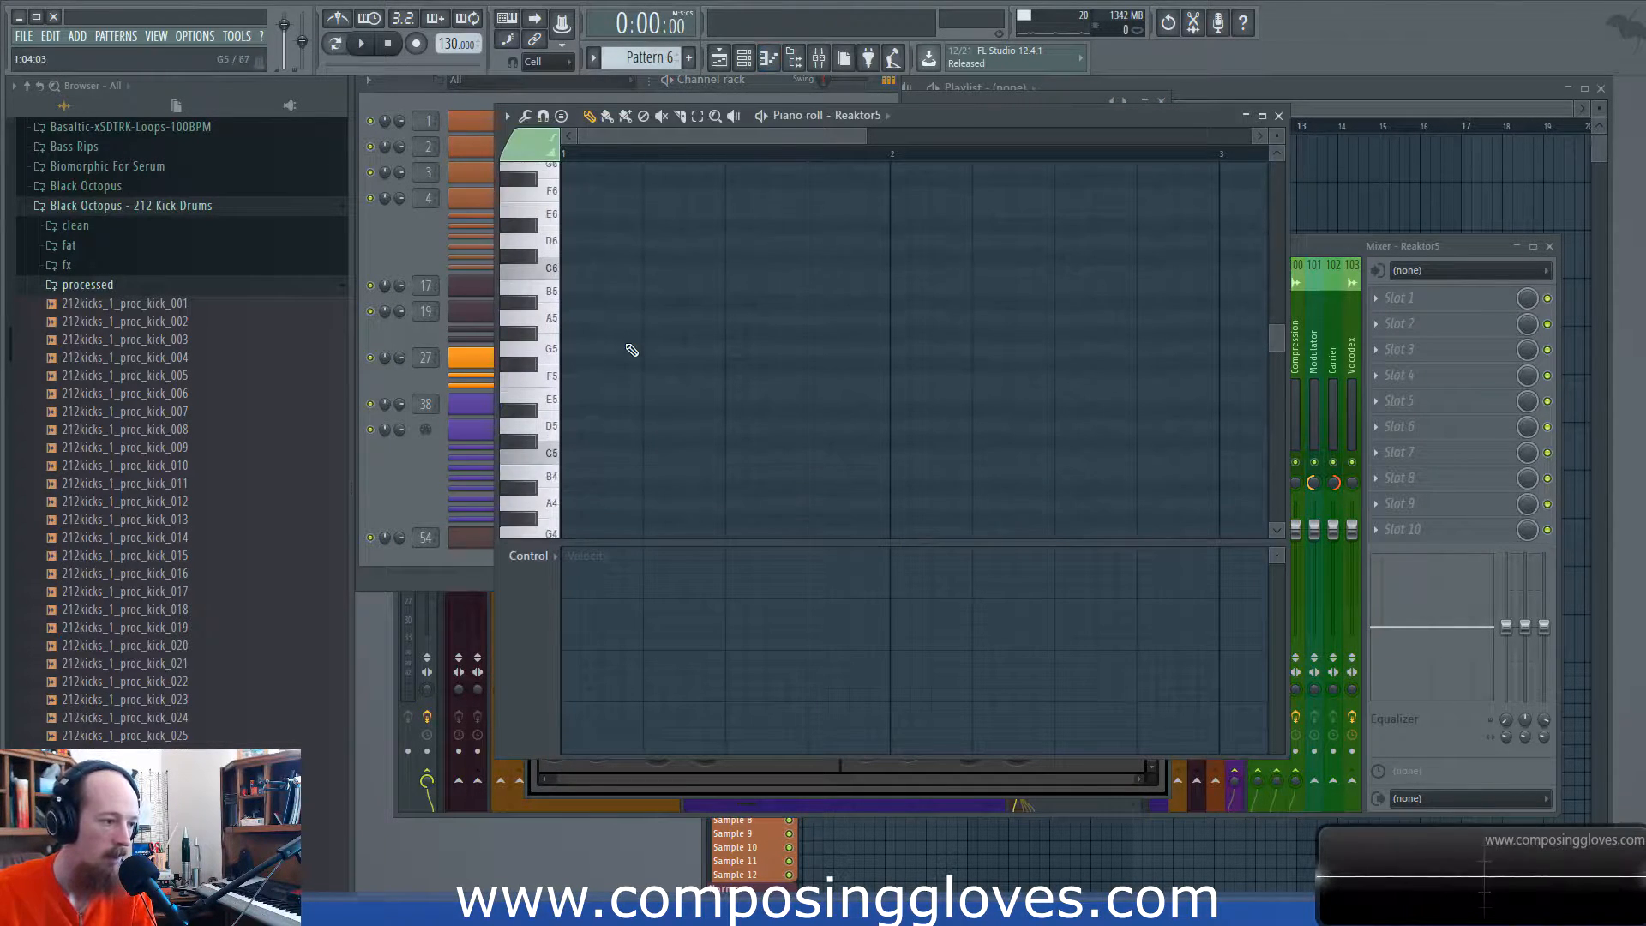
Step: Audition keys on the piano roll keyboard from the fifth octave down to around C3 to find the scene-switching notes
{"action": "left_click", "coordinate": [547, 361]}
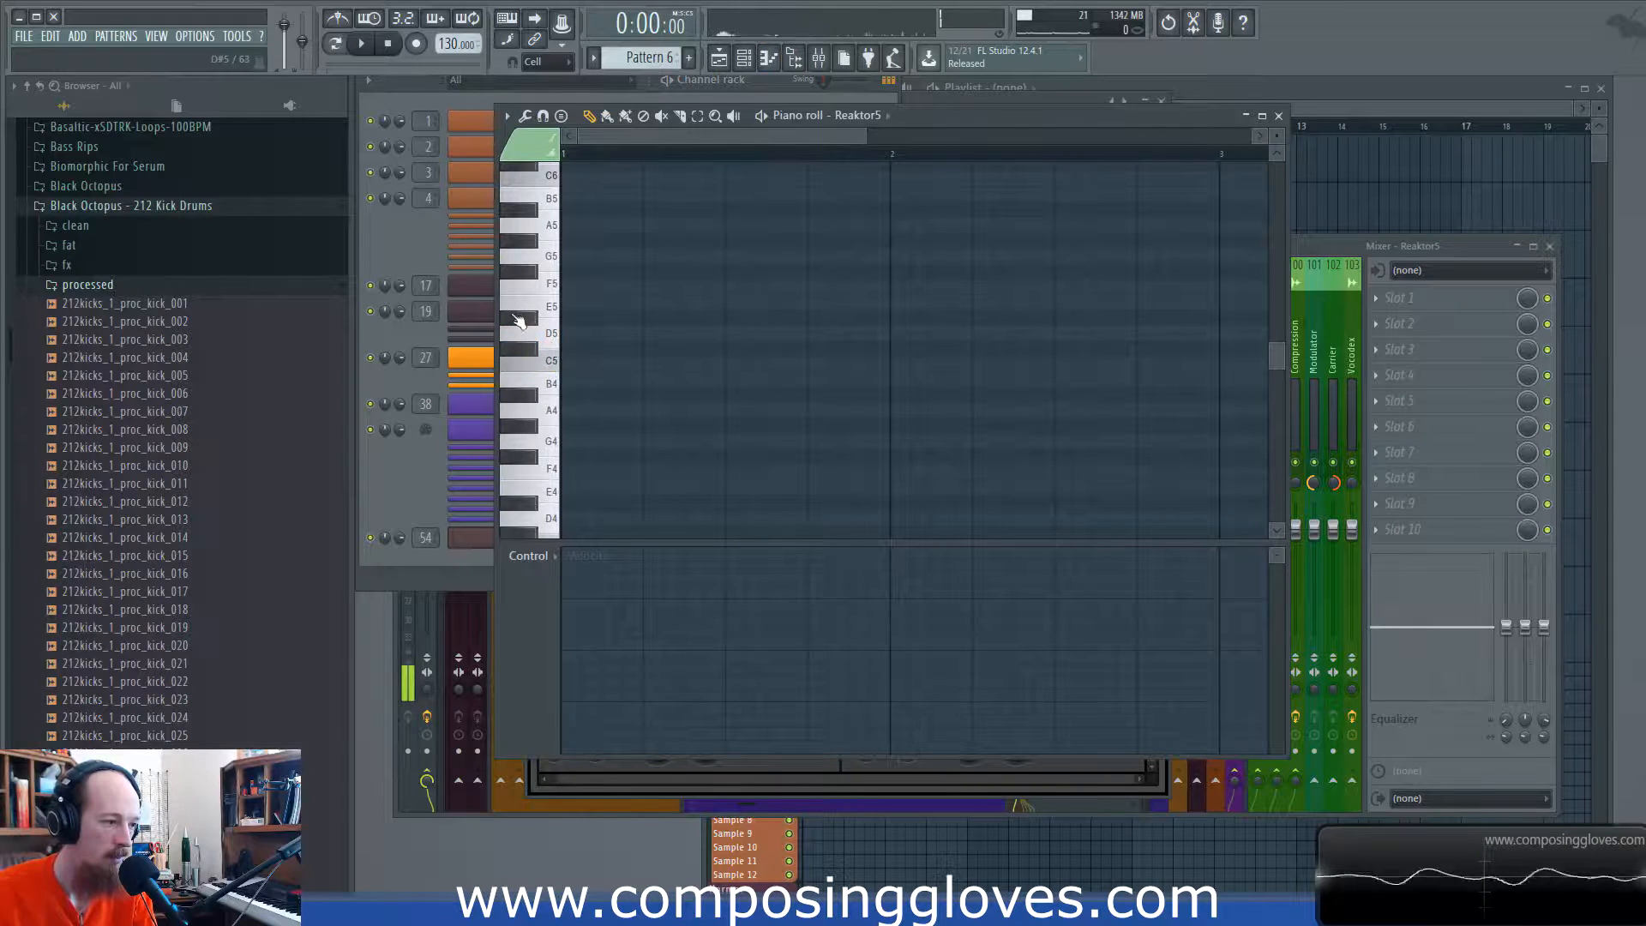
{"action": "left_click", "coordinate": [552, 408]}
{"action": "left_click_drag", "start_coordinate": [548, 486], "coordinate": [547, 537]}
{"action": "scroll", "coordinate": [586, 451], "scroll_direction": "down", "scroll_amount": 4}
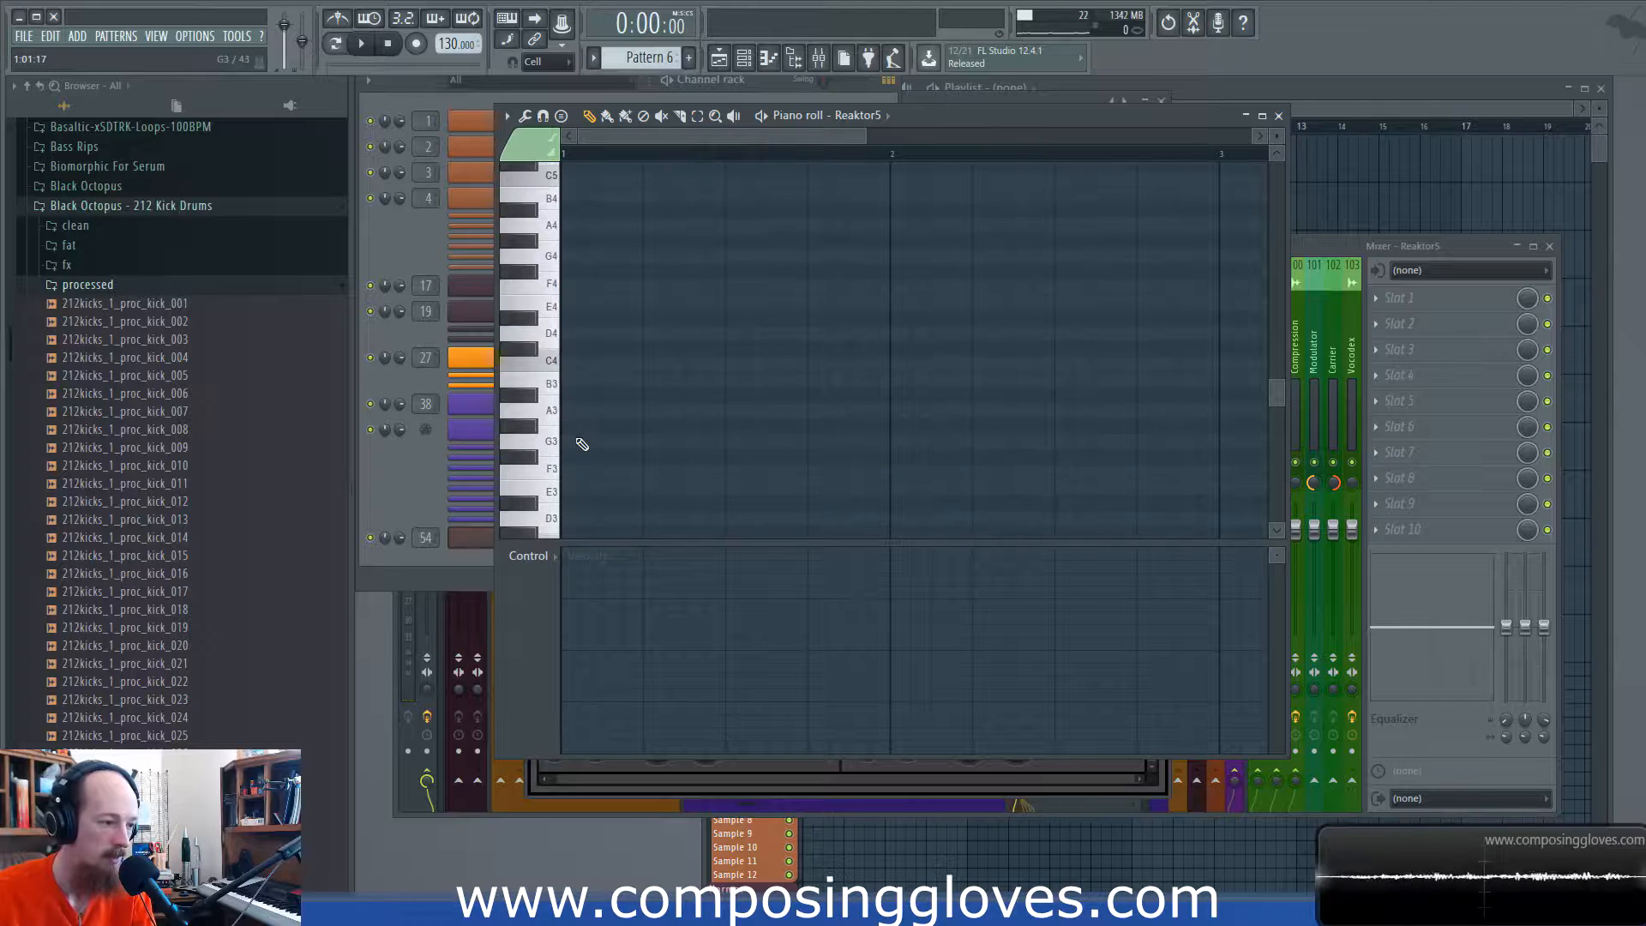
{"action": "left_click_drag", "start_coordinate": [549, 453], "coordinate": [545, 429]}
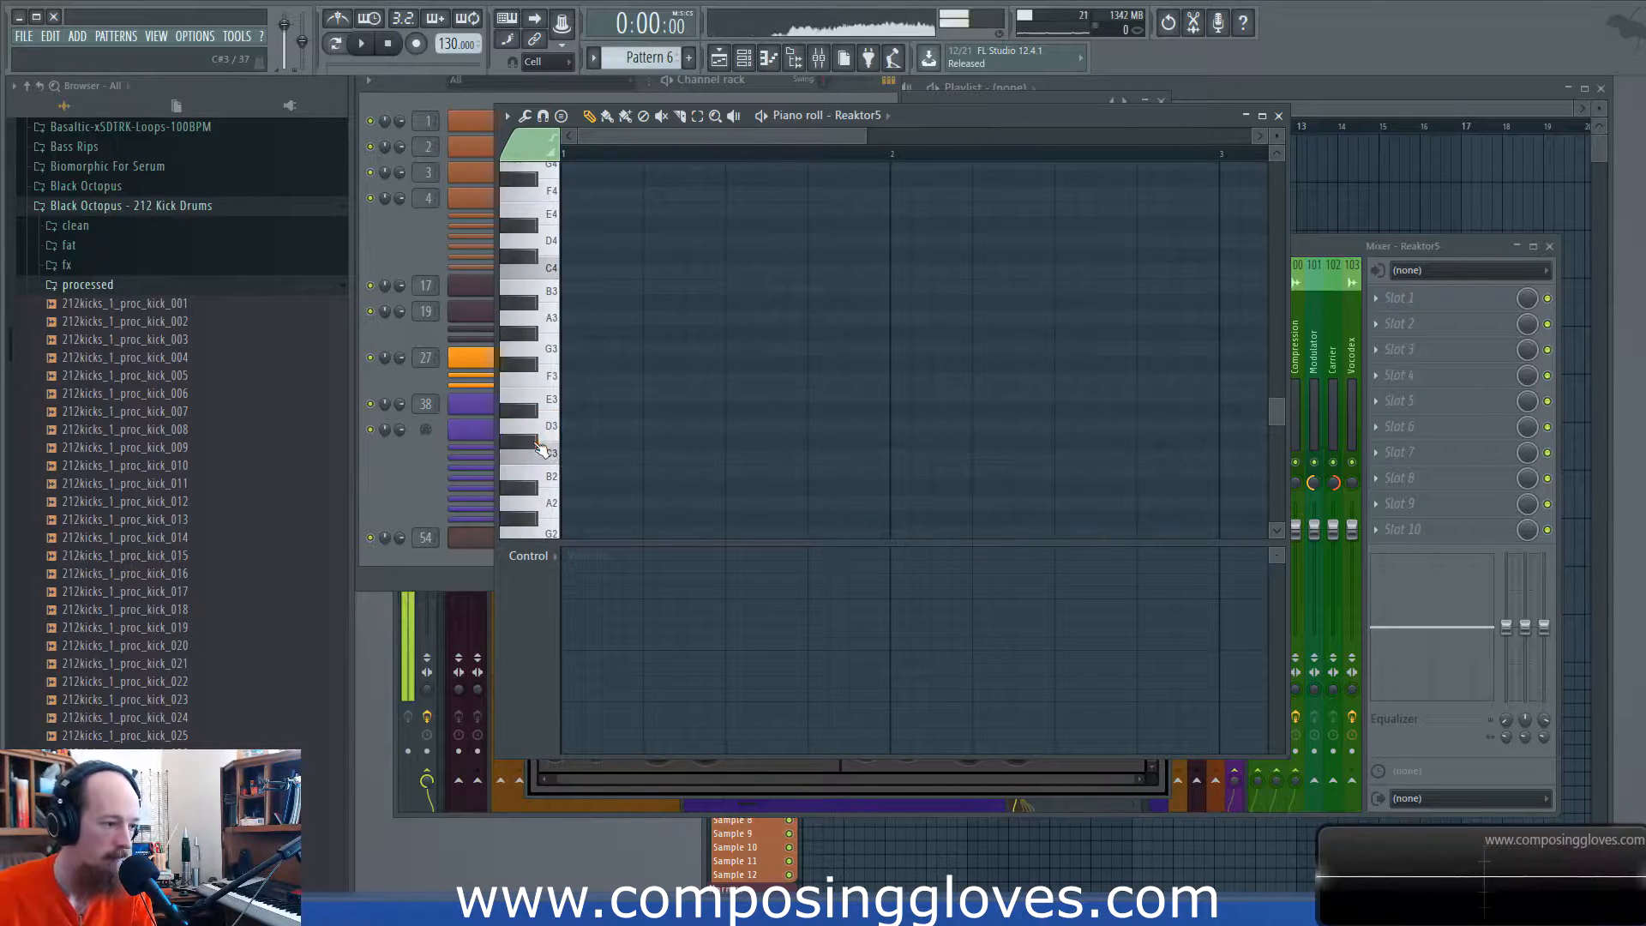
Step: Bring the Reaktor5 window back to the front and recall scene 2, then scene 1
{"action": "left_click", "coordinate": [393, 468]}
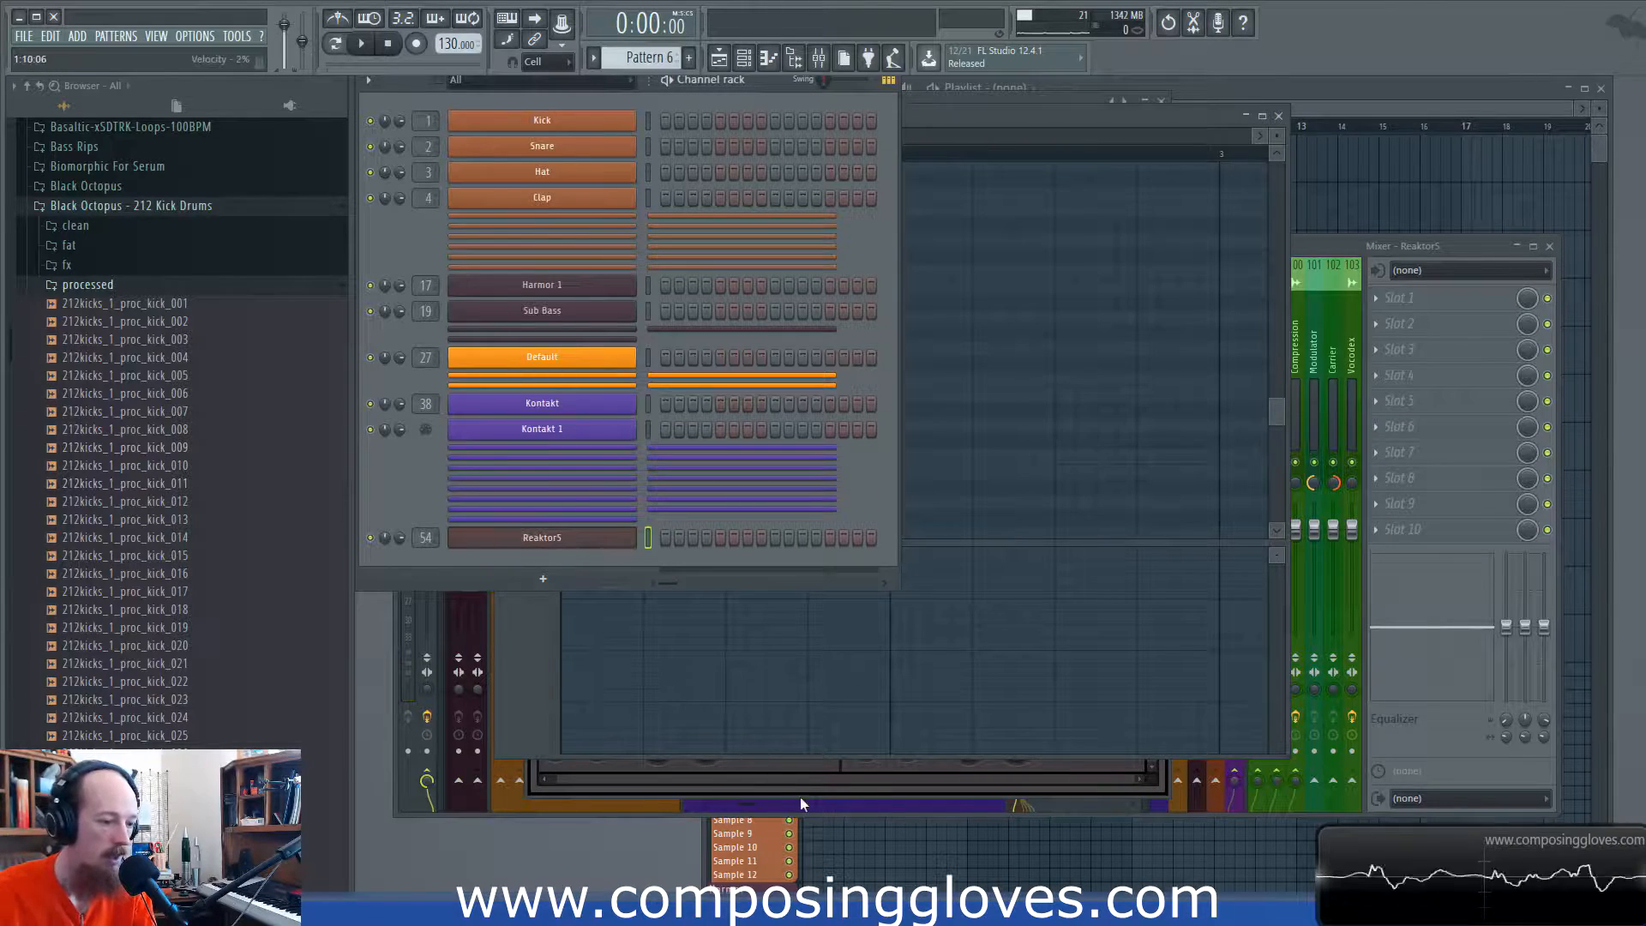
{"action": "left_click", "coordinate": [824, 779]}
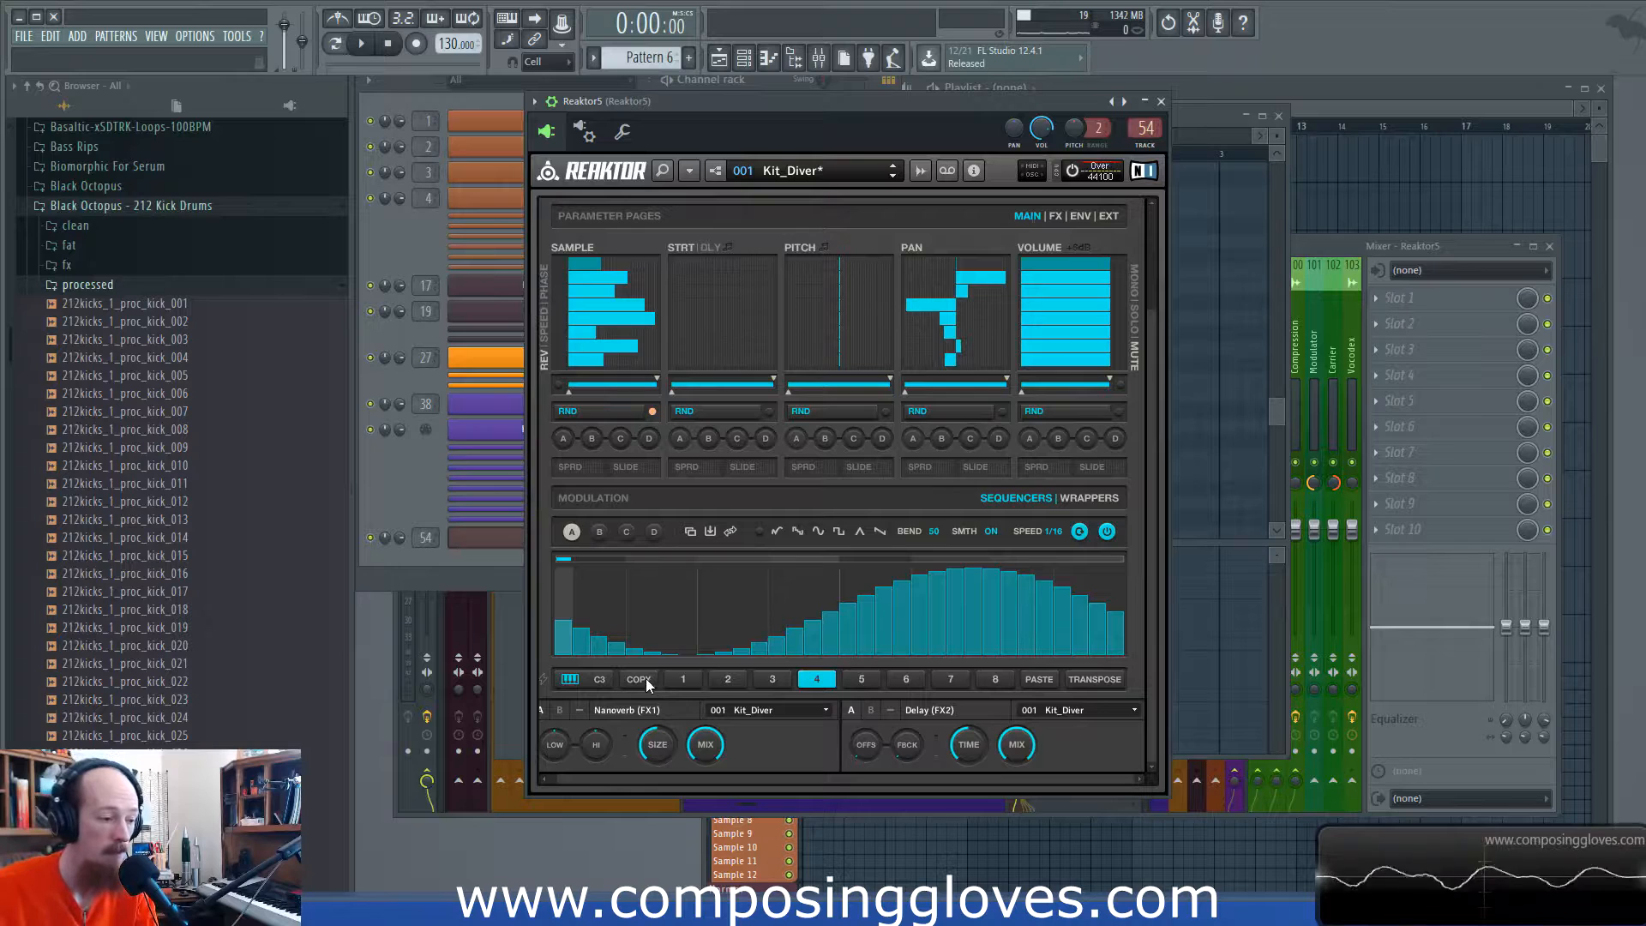
{"action": "left_click", "coordinate": [727, 679]}
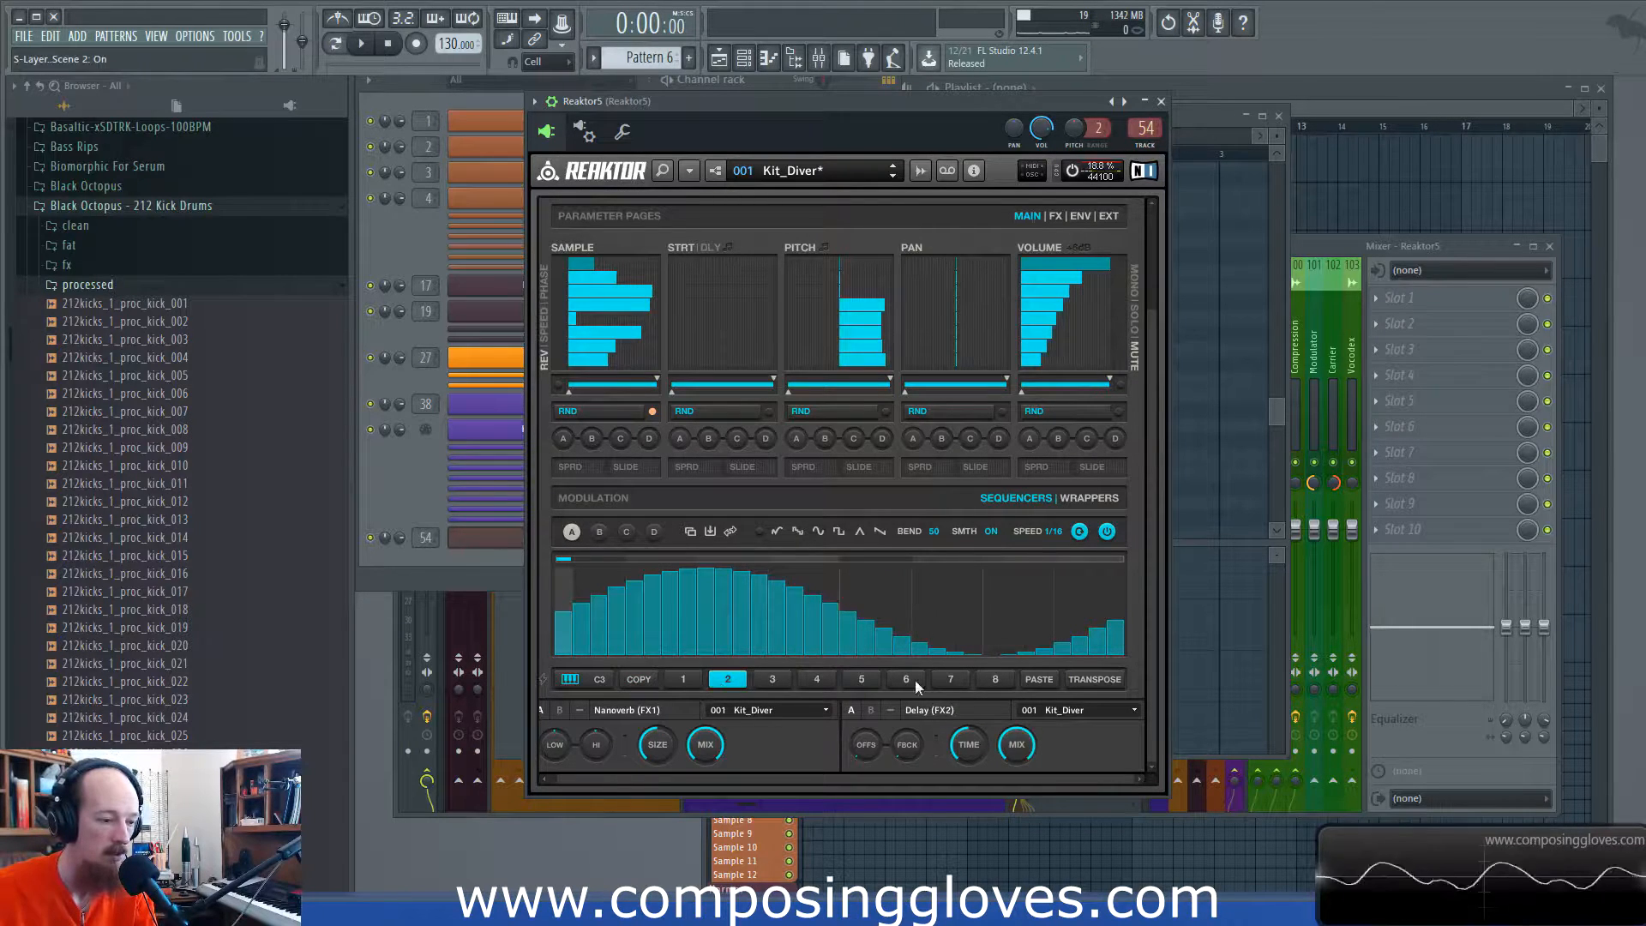
{"action": "left_click", "coordinate": [689, 680]}
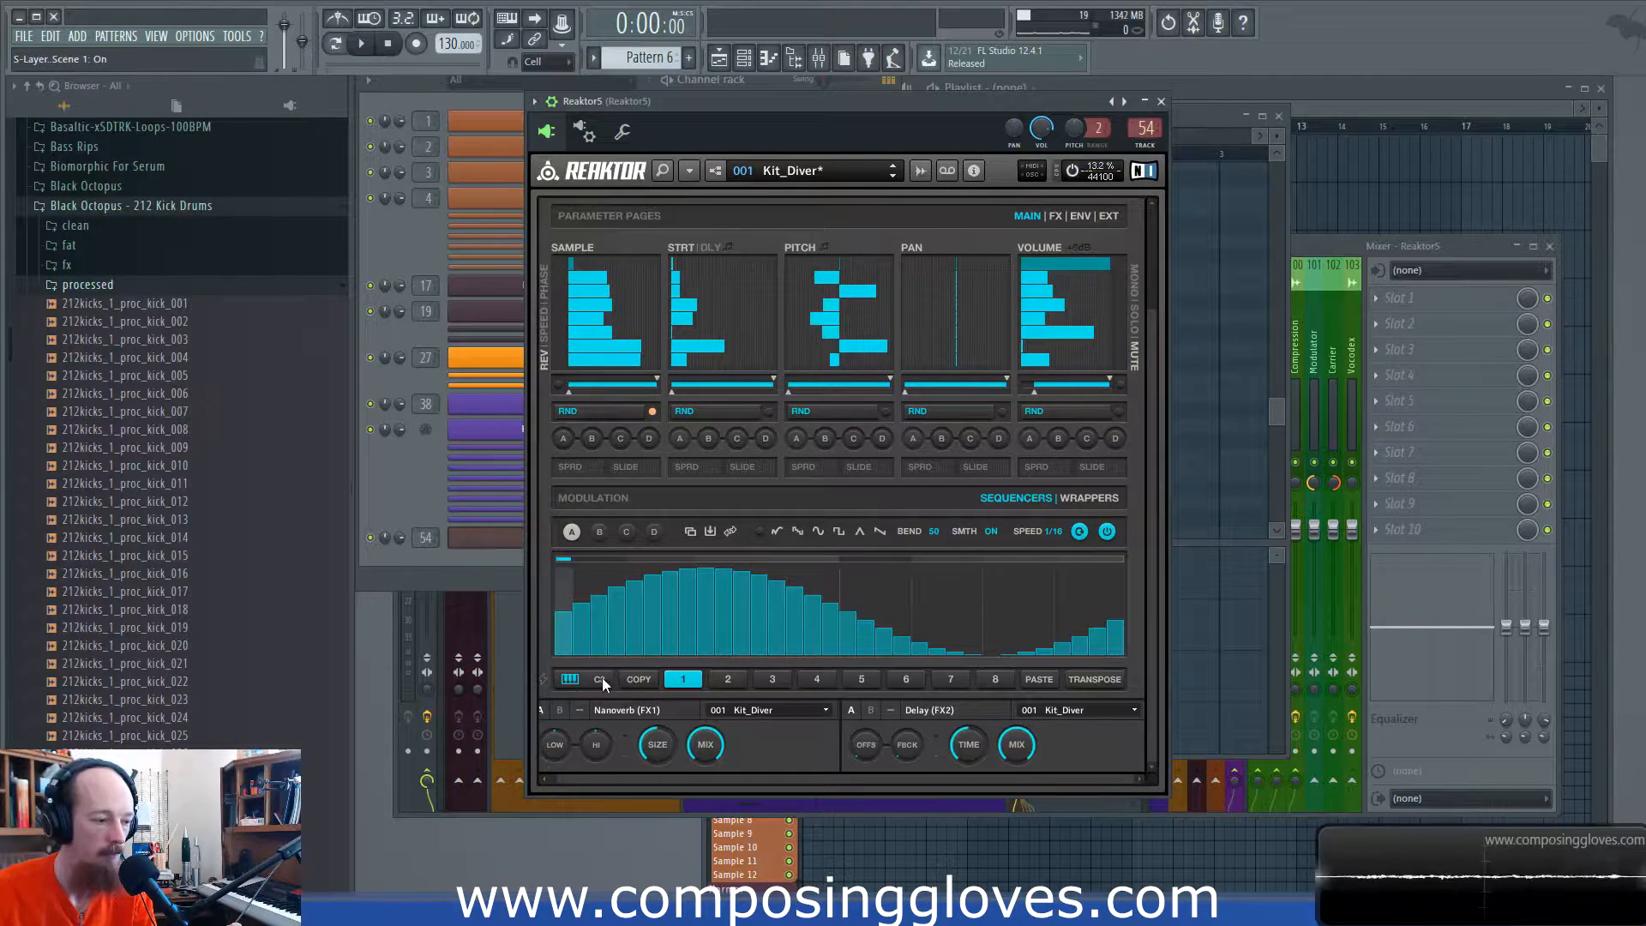
Step: Try the Transpose keyboard mode and go back to keyboard scene switching
{"action": "left_click", "coordinate": [1098, 684]}
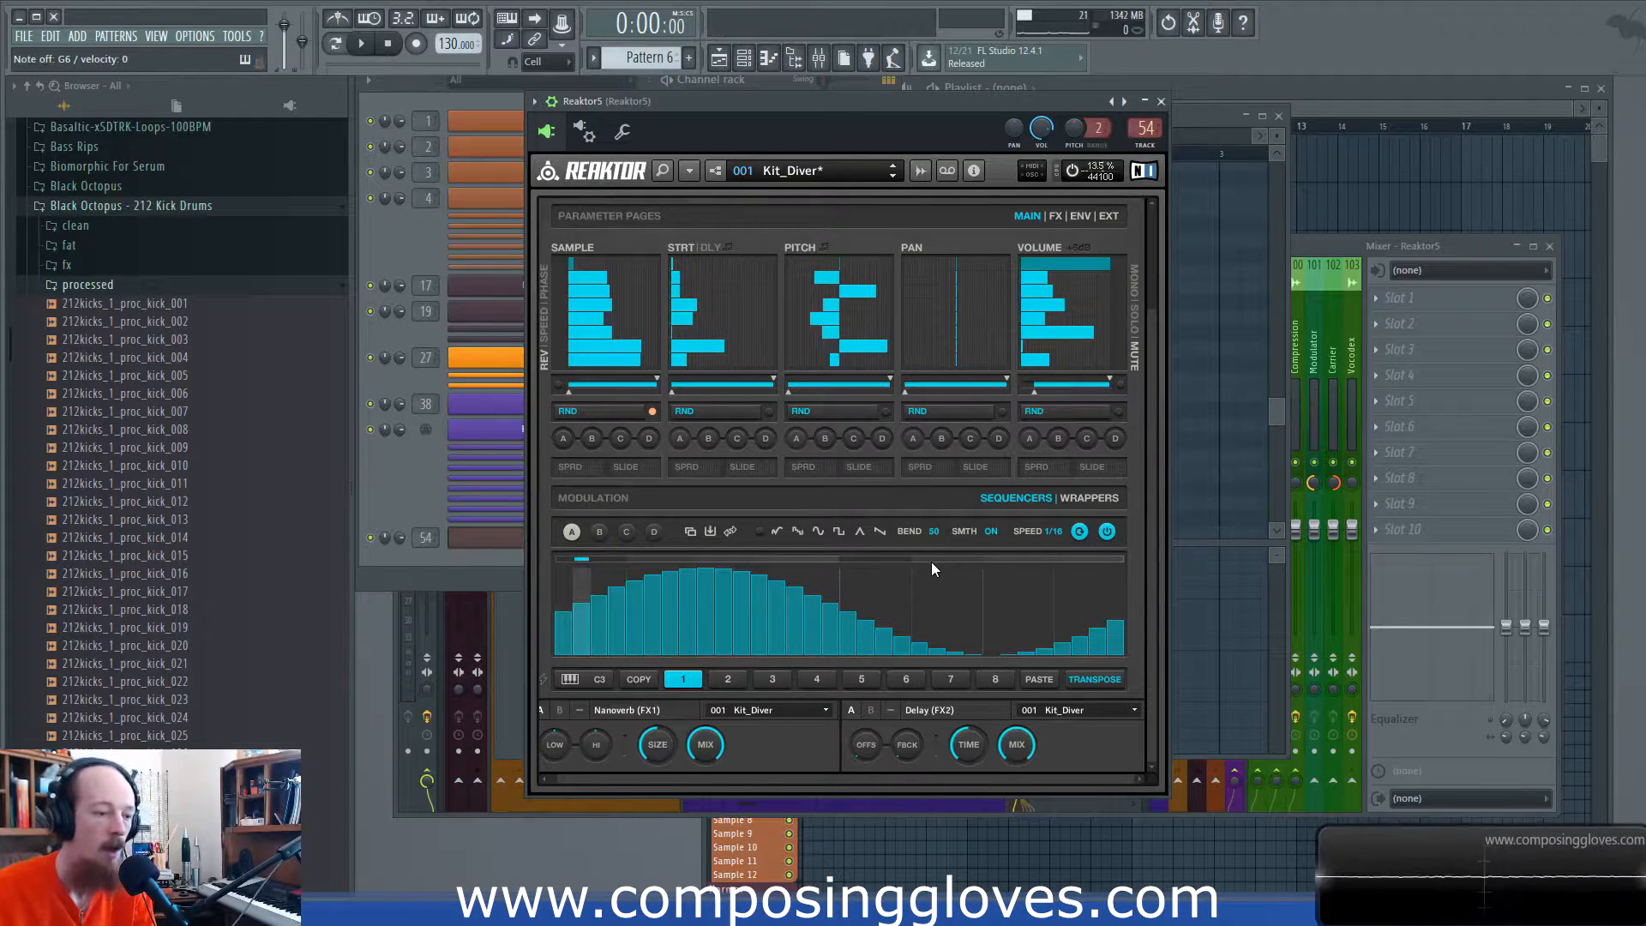
{"action": "left_click", "coordinate": [567, 679]}
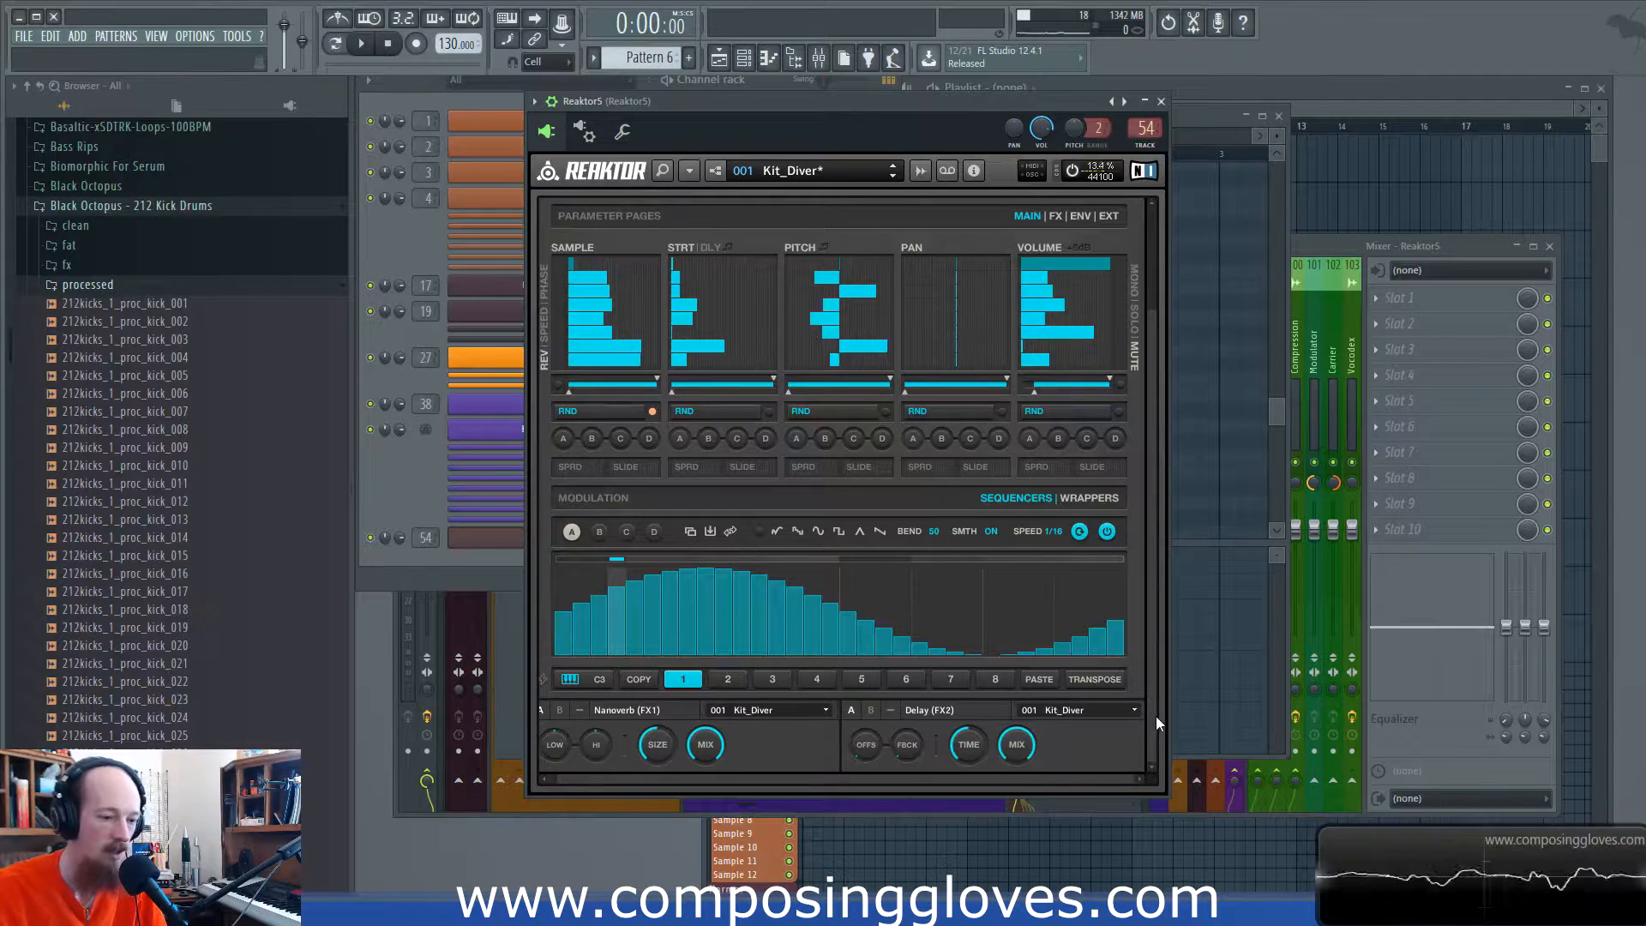
Step: Look through the ENV and EXT parameter pages and return to the MAIN page
{"action": "left_click_drag", "start_coordinate": [1058, 782], "coordinate": [1051, 786]}
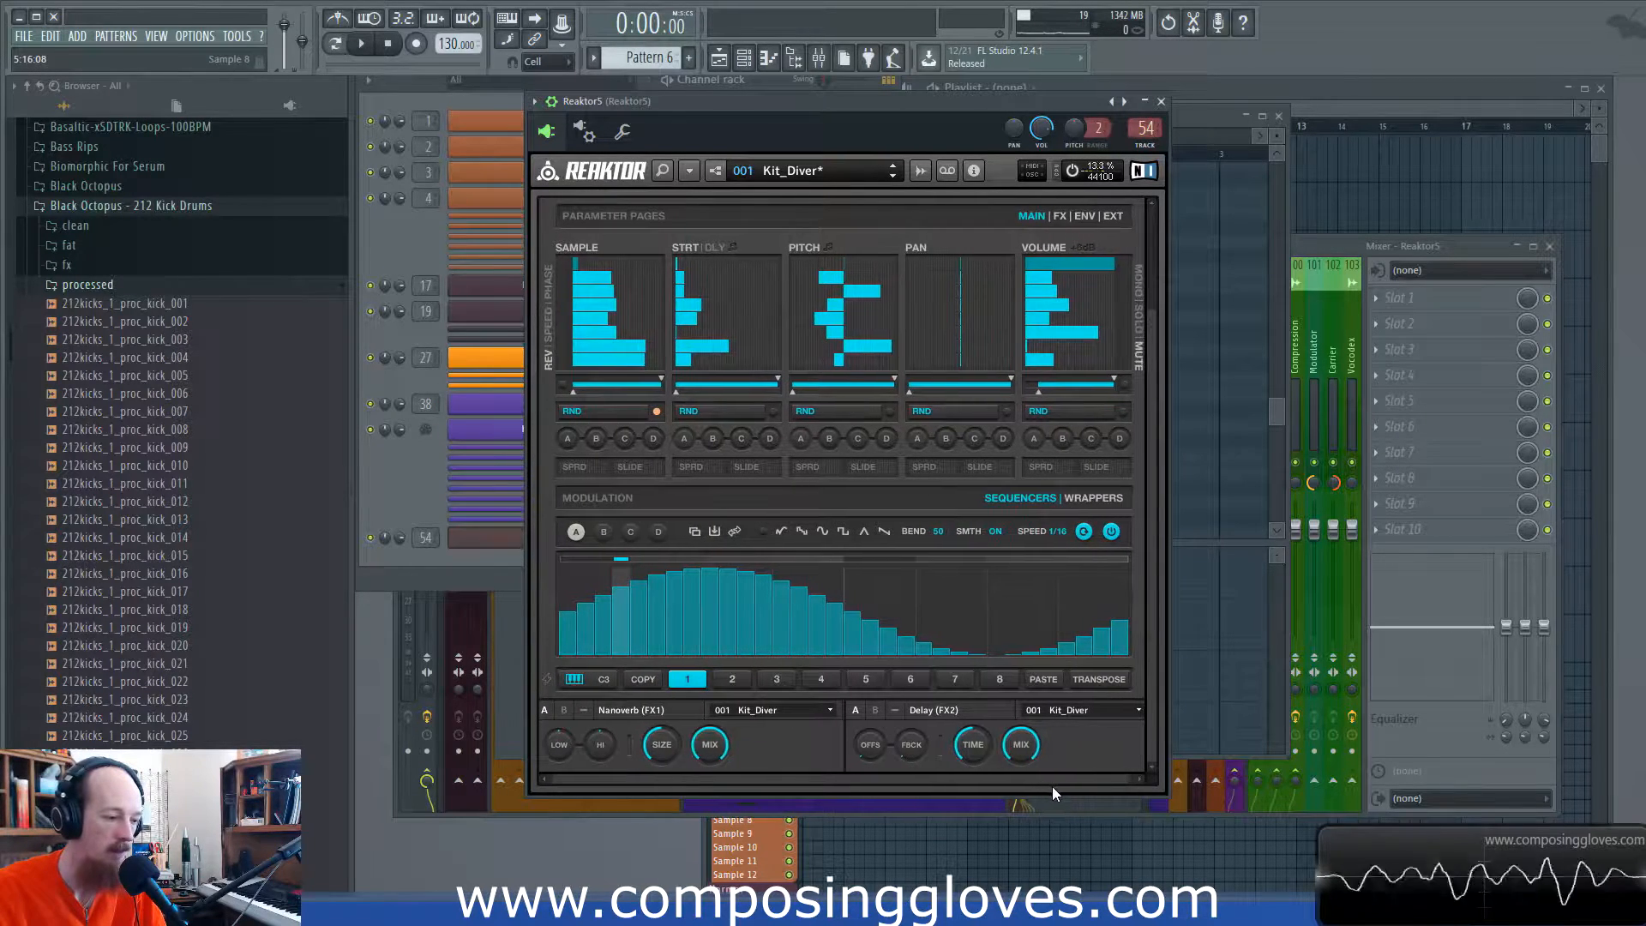
{"action": "left_click_drag", "start_coordinate": [1151, 747], "coordinate": [1144, 576]}
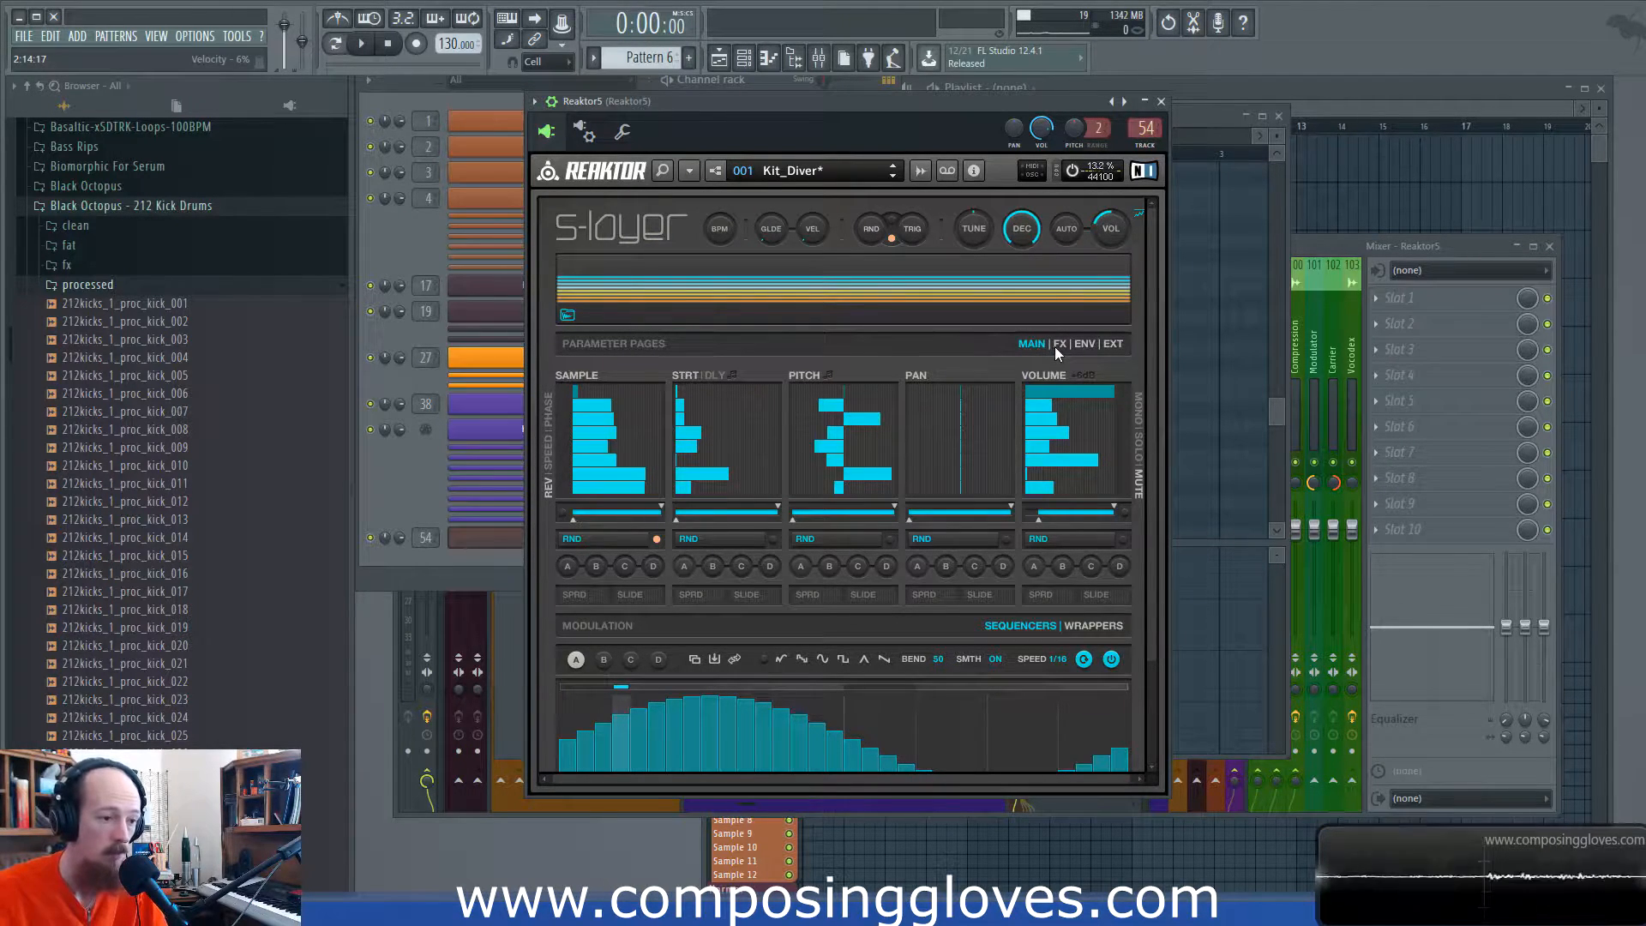
{"action": "left_click", "coordinate": [1083, 344]}
{"action": "left_click", "coordinate": [1113, 345]}
{"action": "left_click", "coordinate": [1032, 343]}
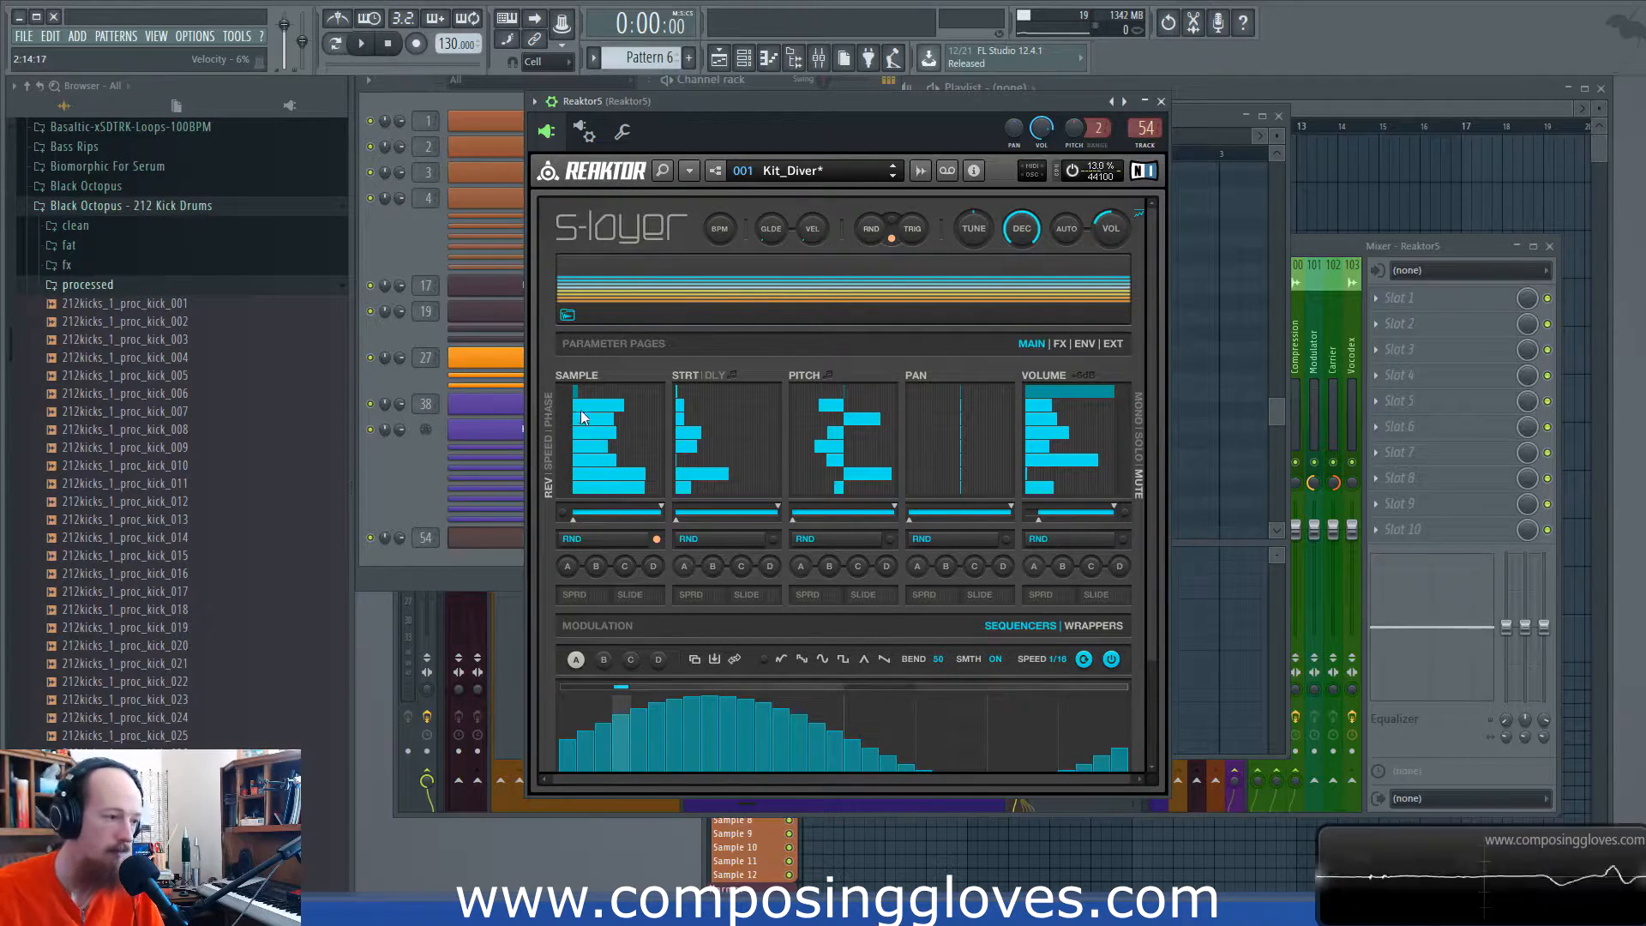
Step: Set the second layer's Sample value to 53 and slightly increase its Start value
{"action": "left_click", "coordinate": [613, 405]}
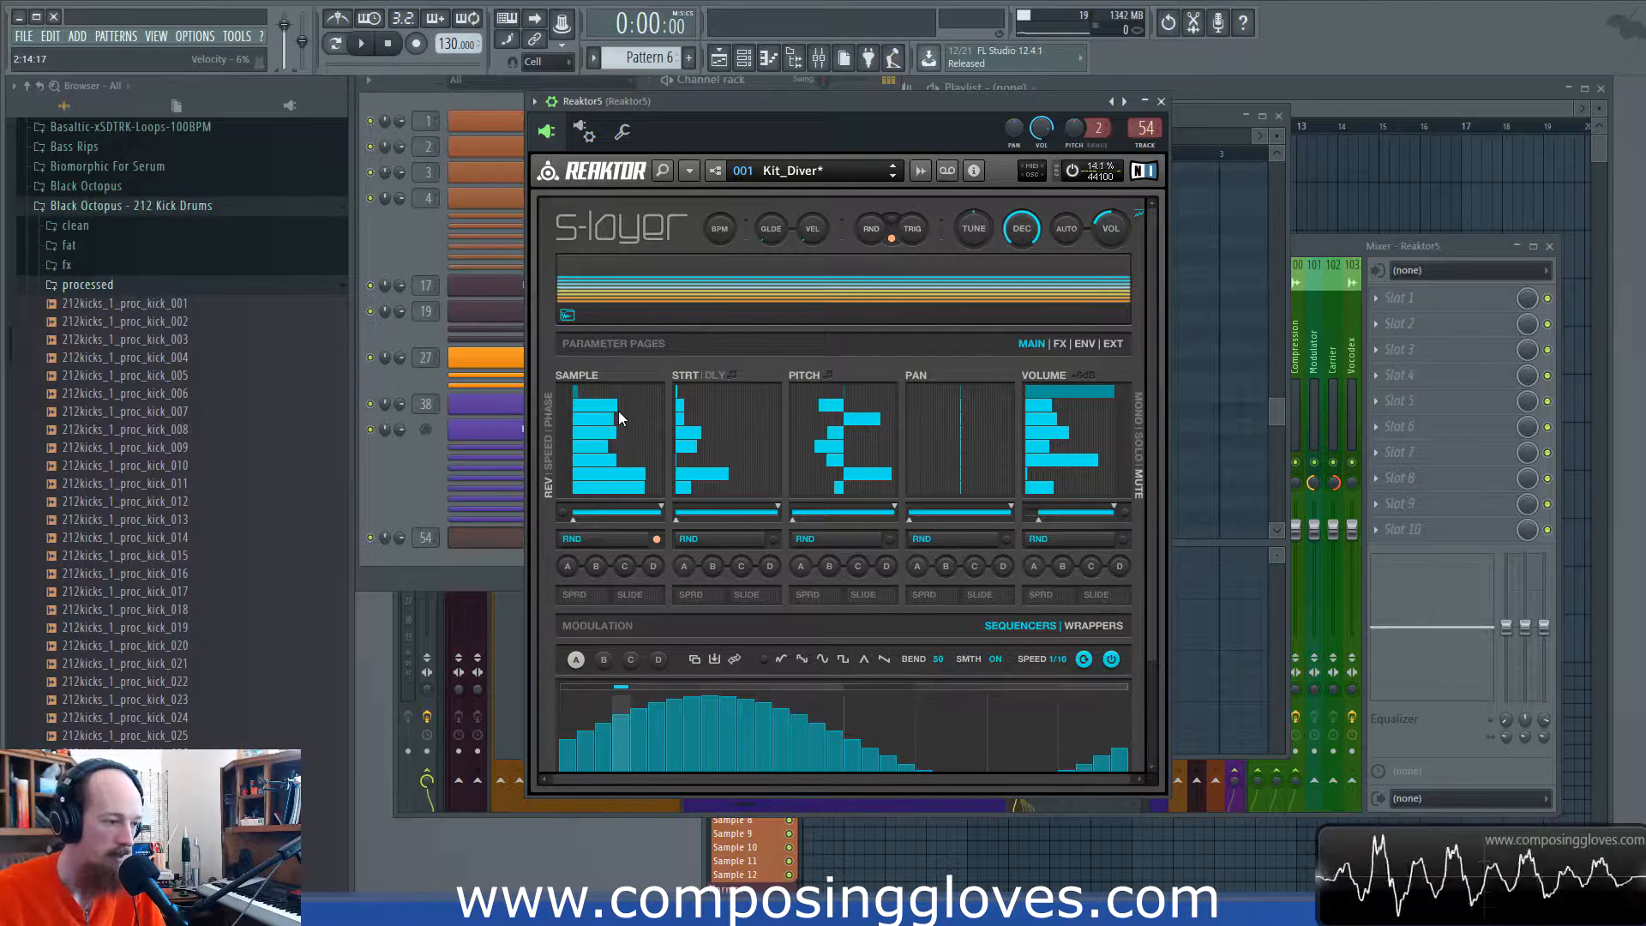
{"action": "left_click", "coordinate": [624, 405]}
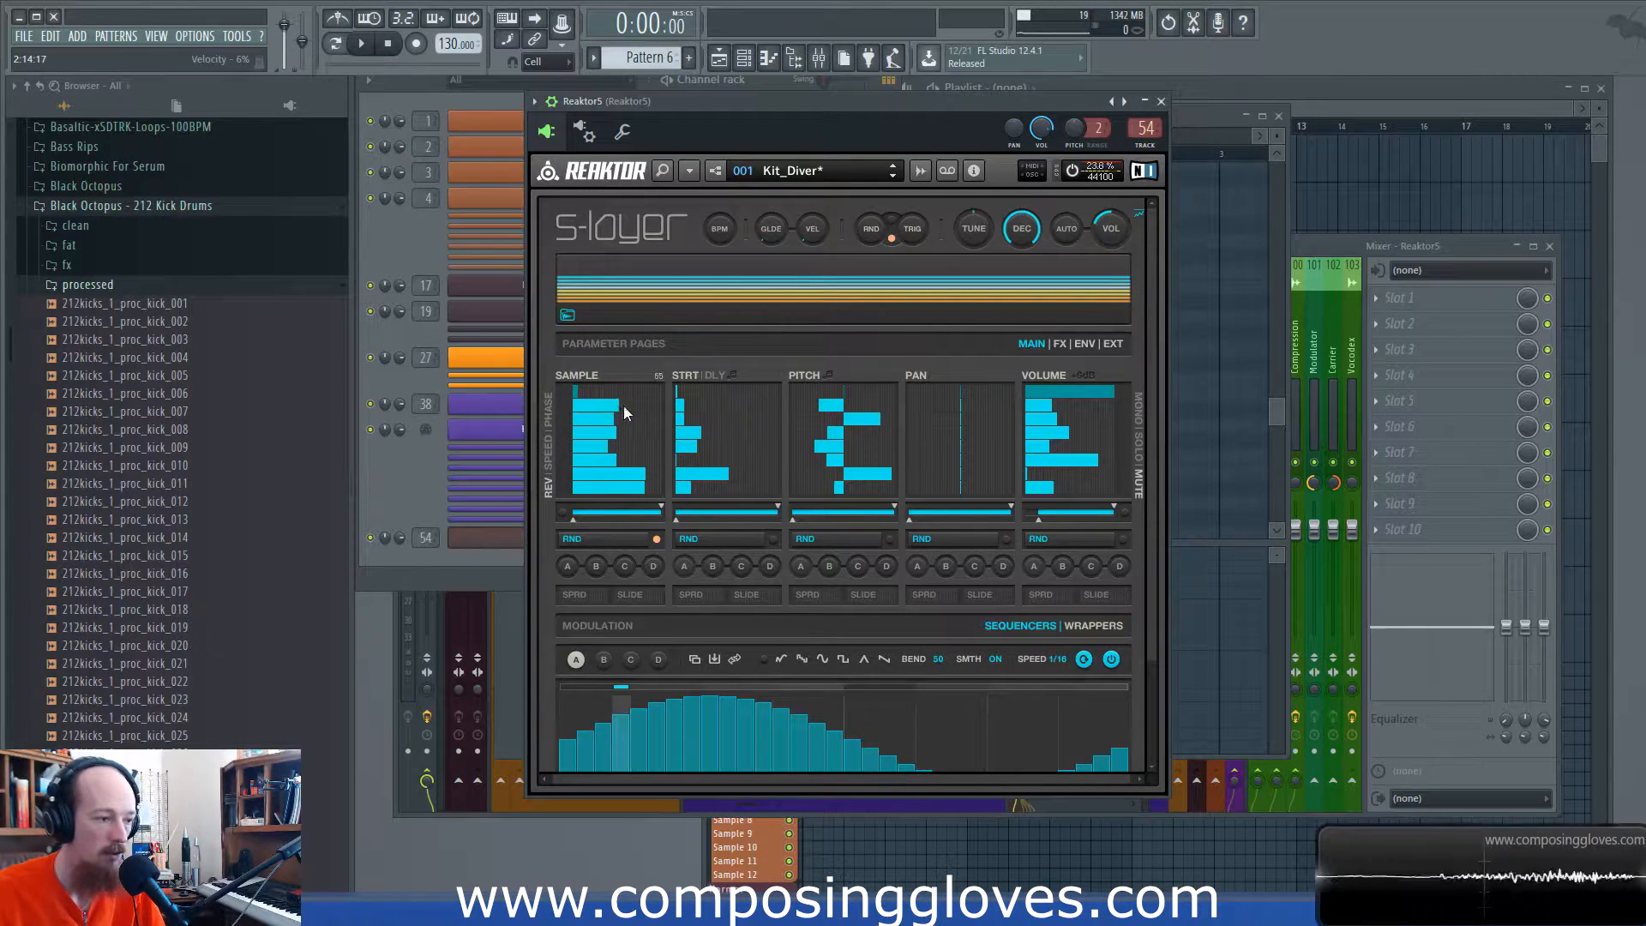
{"action": "left_click", "coordinate": [629, 408]}
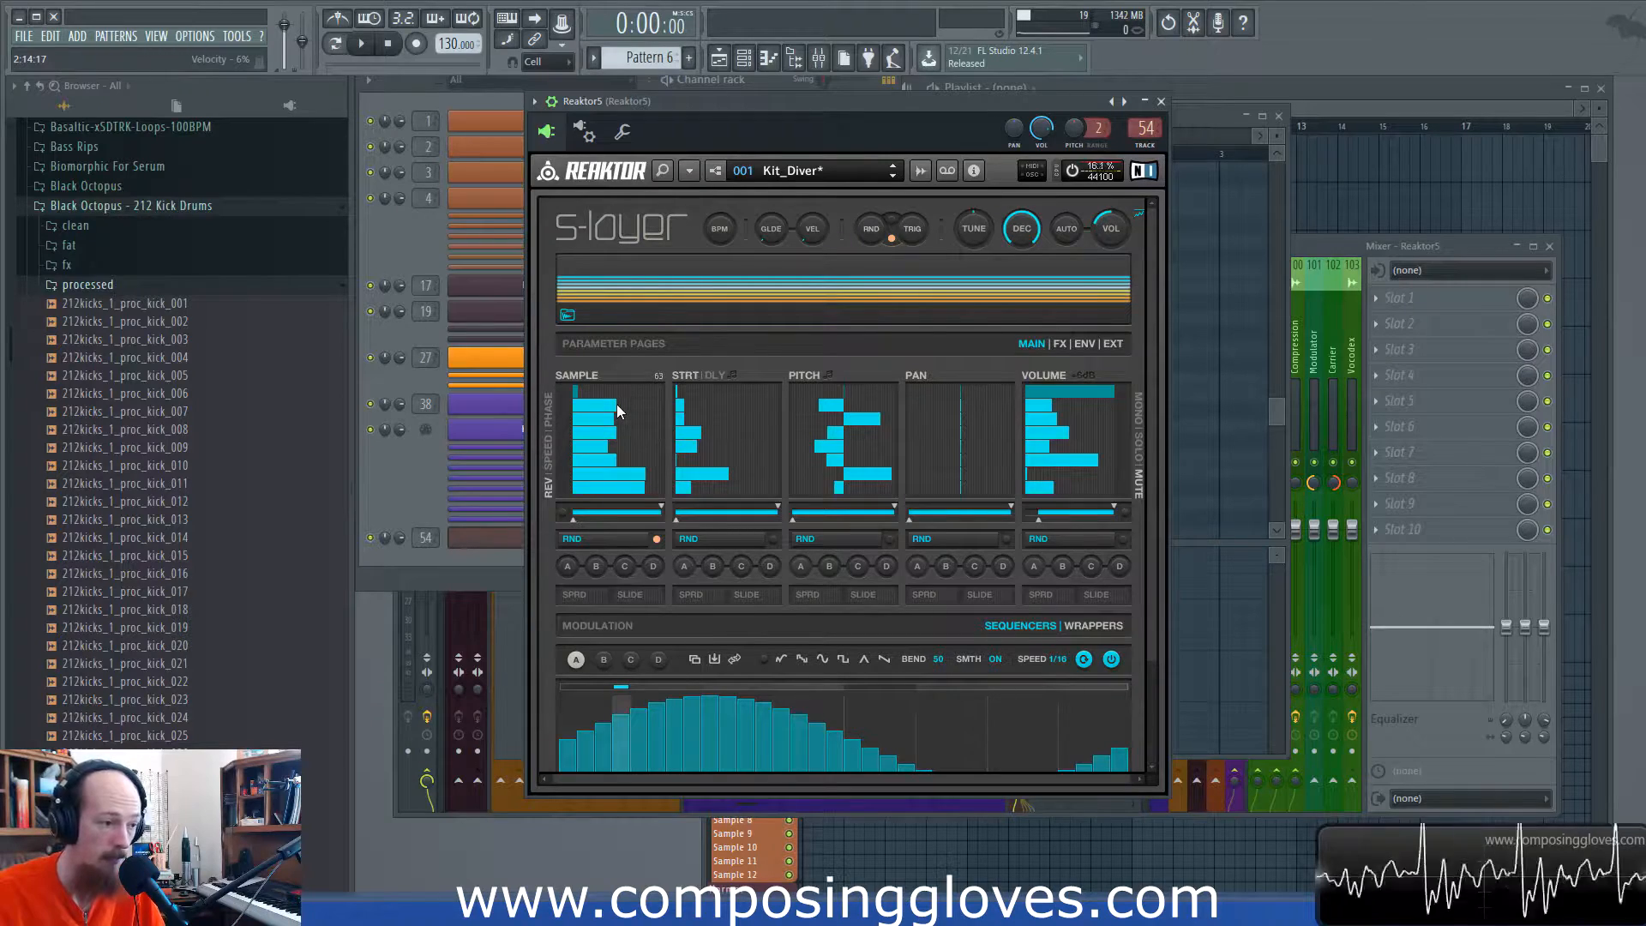
{"action": "left_click", "coordinate": [689, 404]}
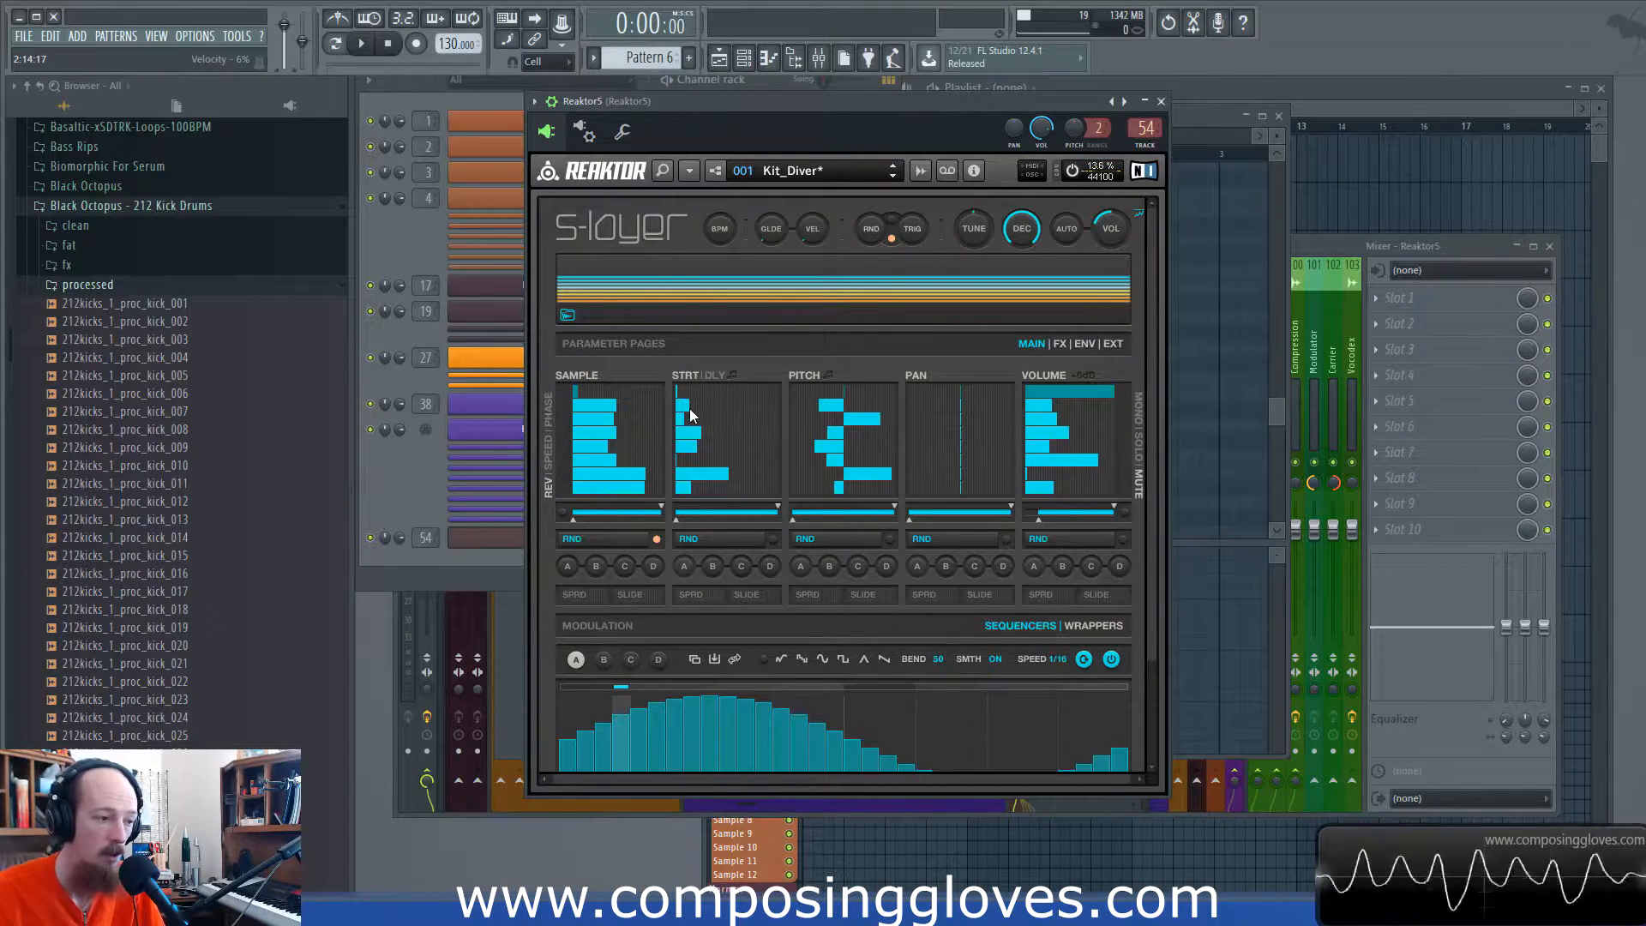
Step: Open the Kick channel's sampler settings from the channel rack
{"action": "left_click", "coordinate": [415, 478]}
{"action": "left_click", "coordinate": [595, 126]}
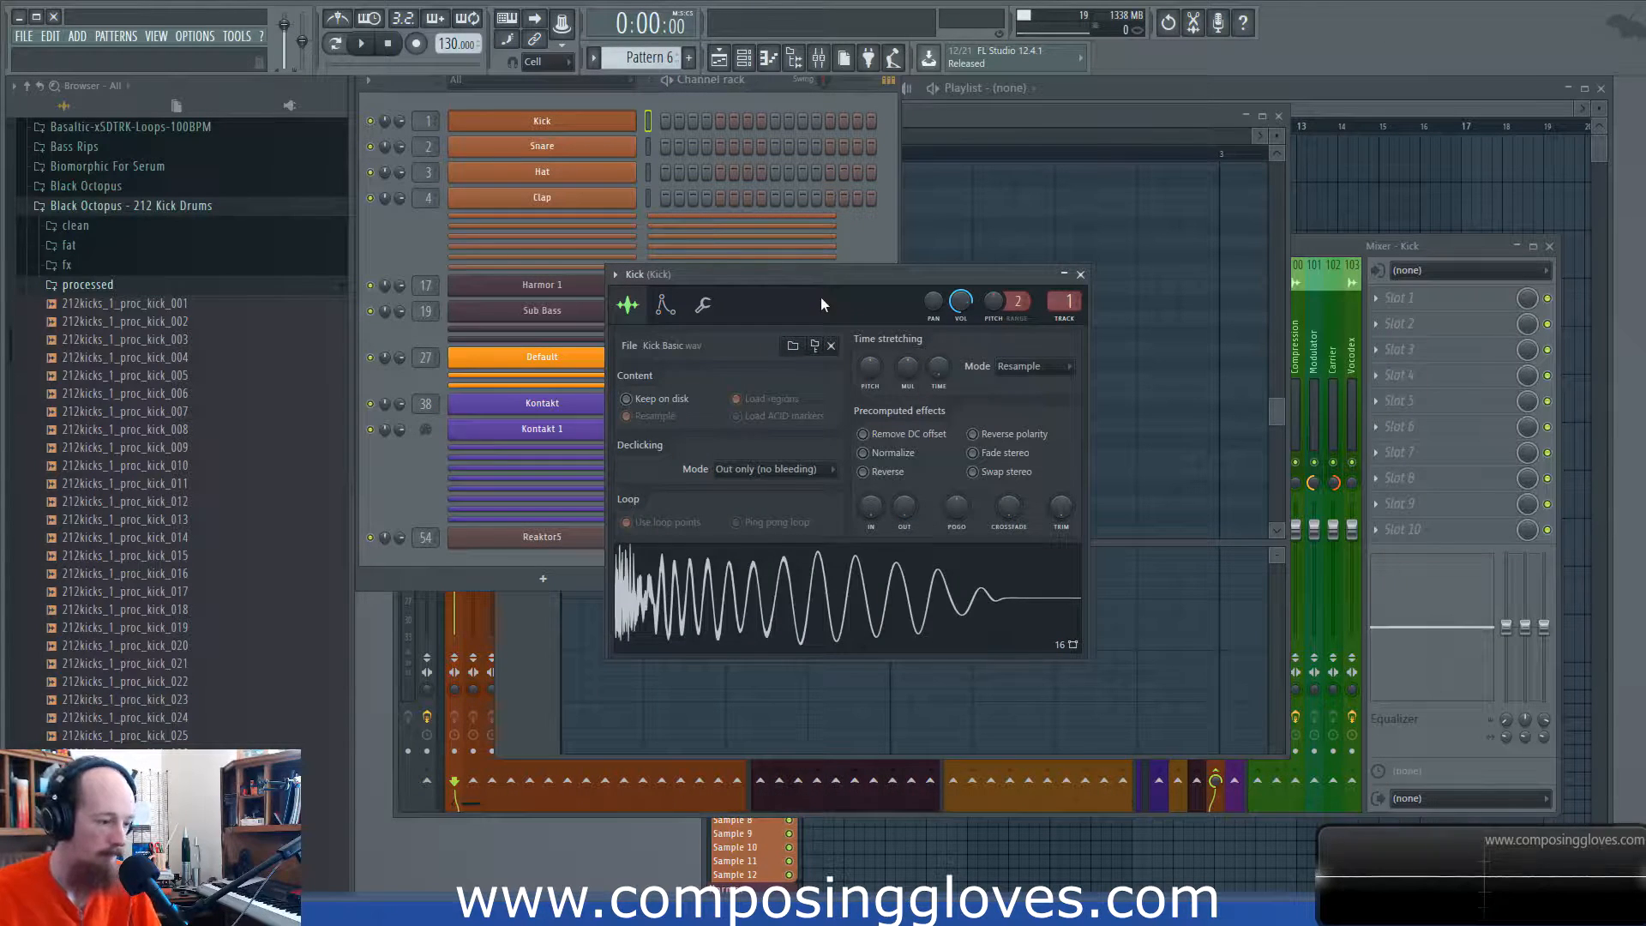
Step: Open the kick sample in Edison and select its opening transient, followed by the section after it, before closing the editor
{"action": "key", "text": "ctrl+e"}
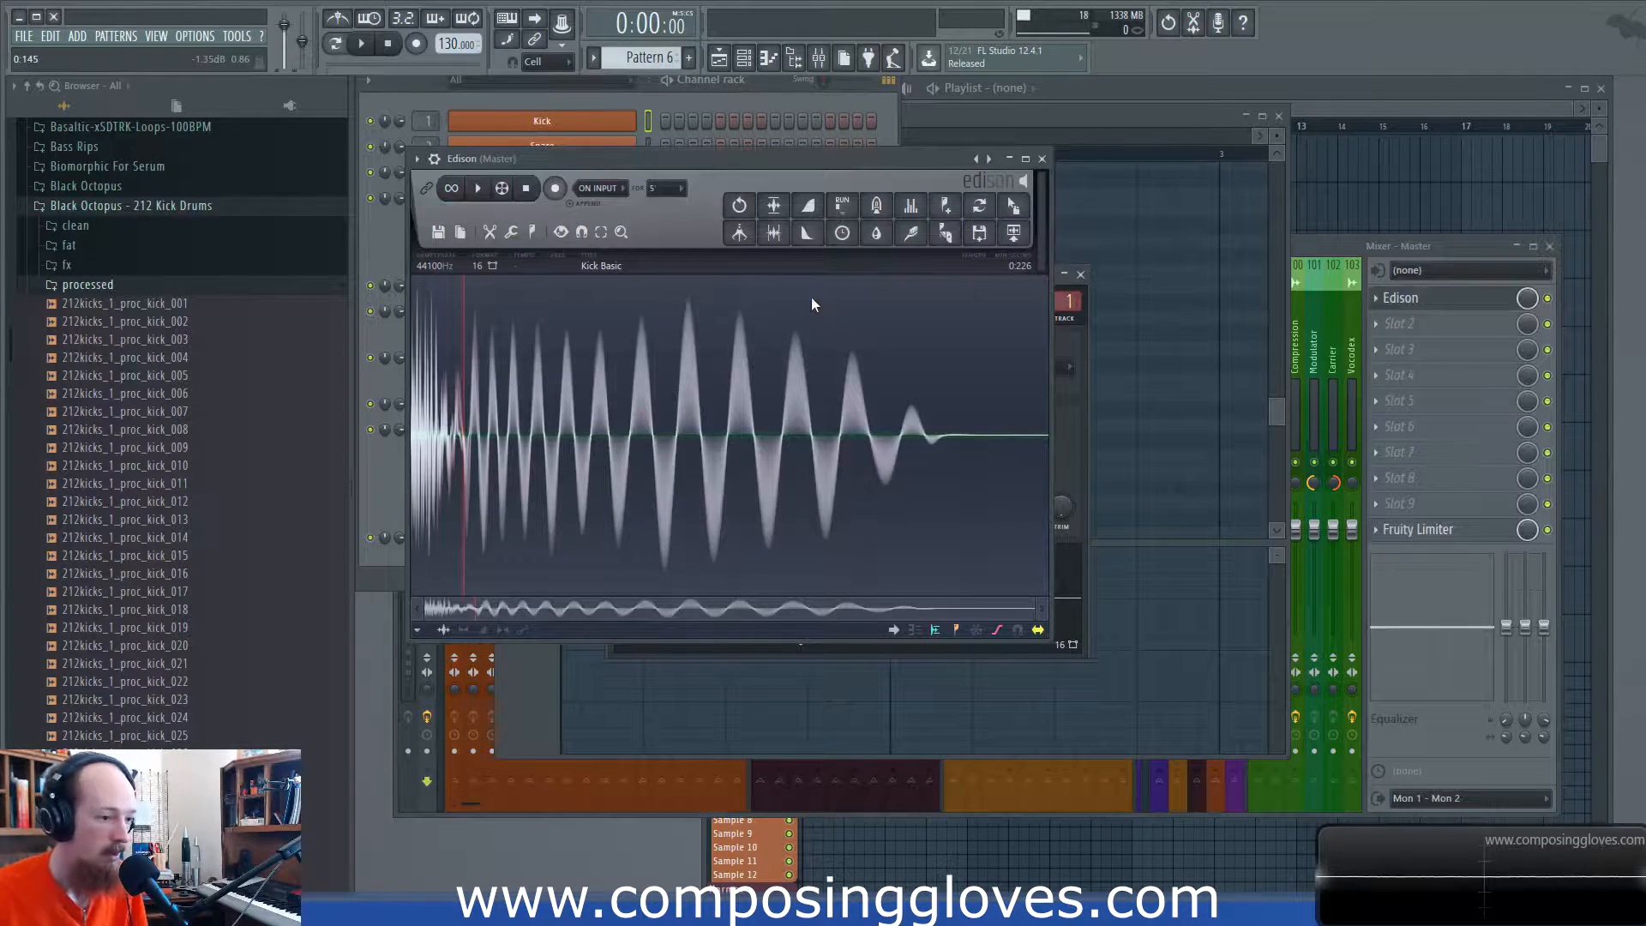
{"action": "left_click_drag", "start_coordinate": [443, 396], "coordinate": [378, 379]}
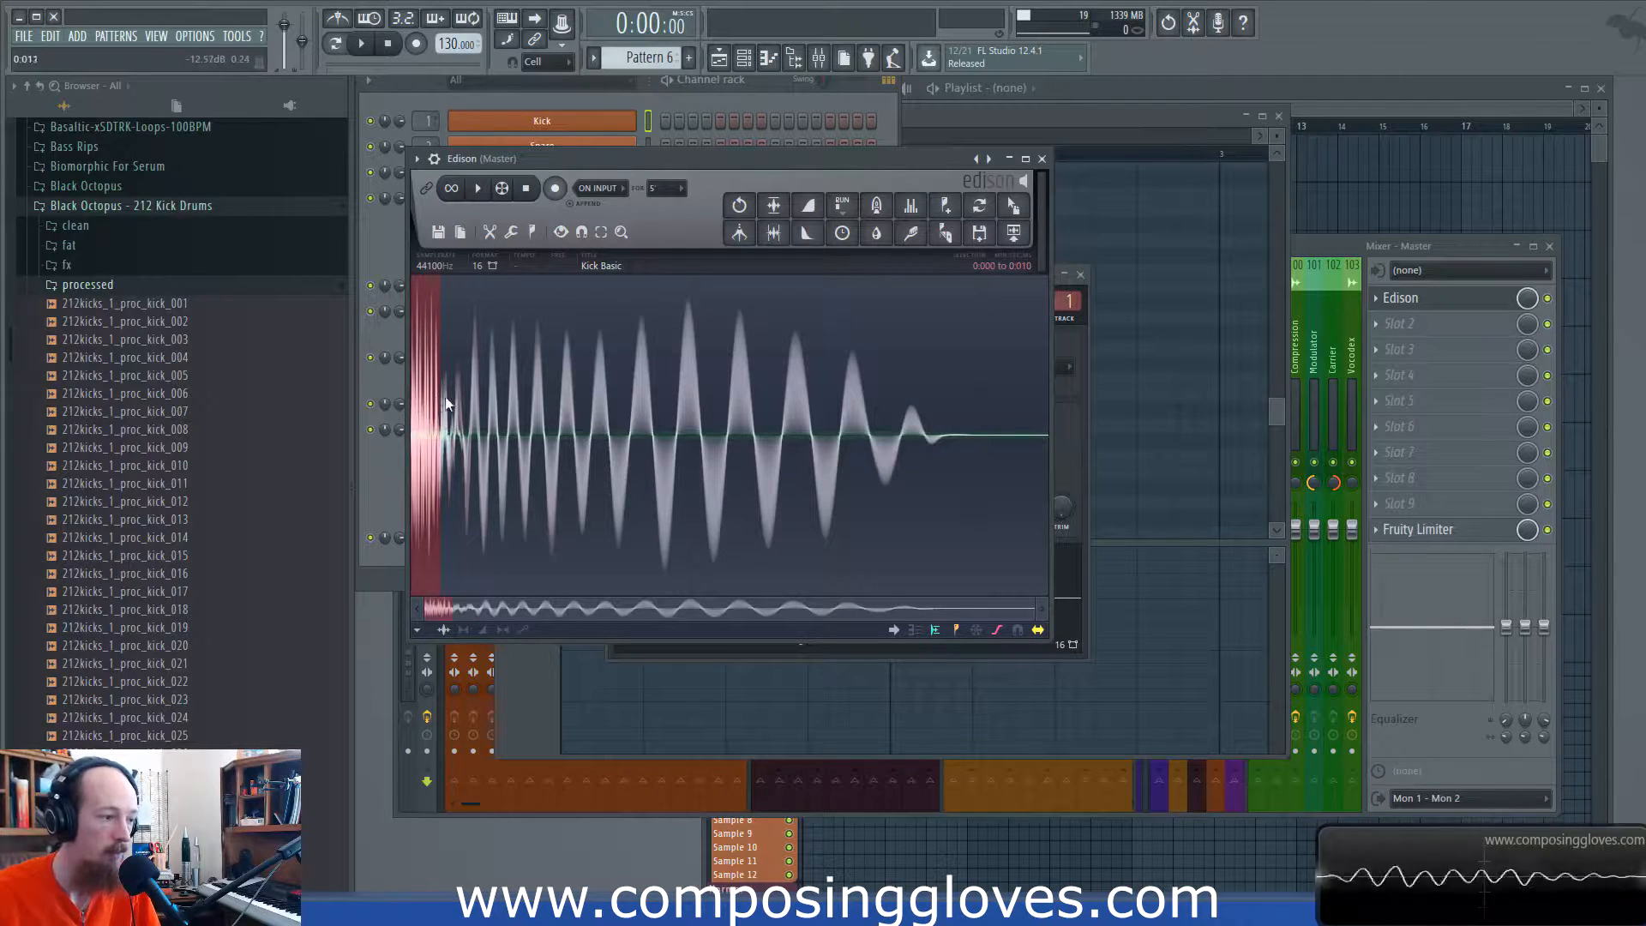
{"action": "left_click_drag", "start_coordinate": [444, 398], "coordinate": [824, 421]}
{"action": "left_click_drag", "start_coordinate": [444, 429], "coordinate": [606, 436]}
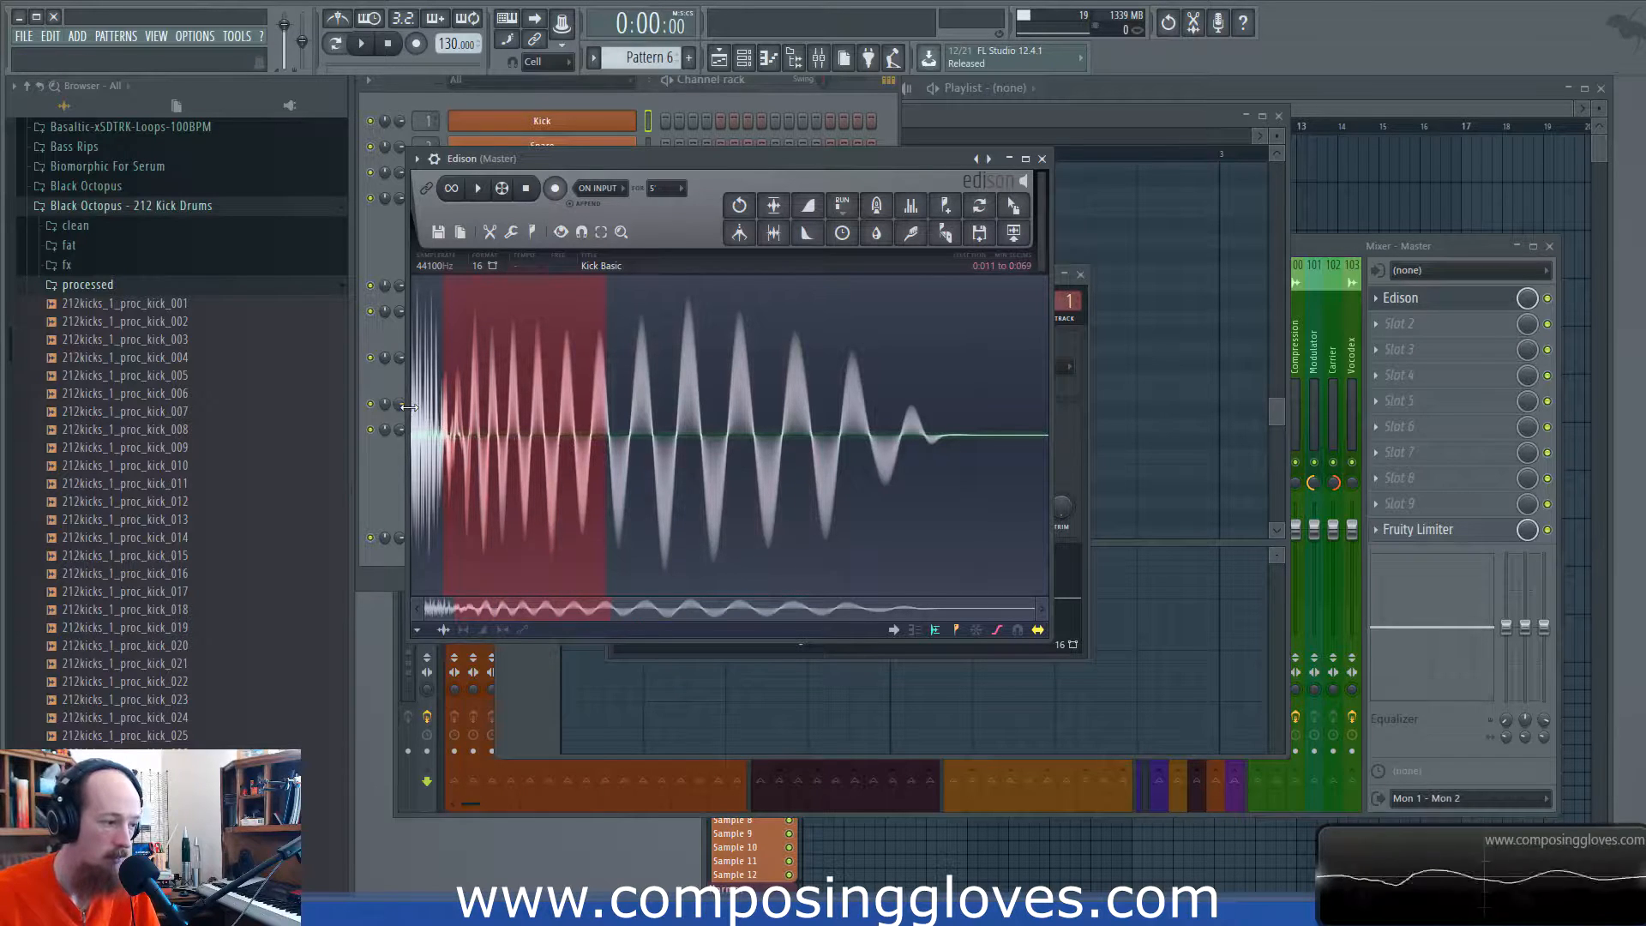
{"action": "left_click", "coordinate": [1042, 159]}
Step: Reopen the Reaktor5 instrument, solo the first layer, try a high Start value, set it to zero and return to the Mute view
{"action": "left_click", "coordinate": [524, 536]}
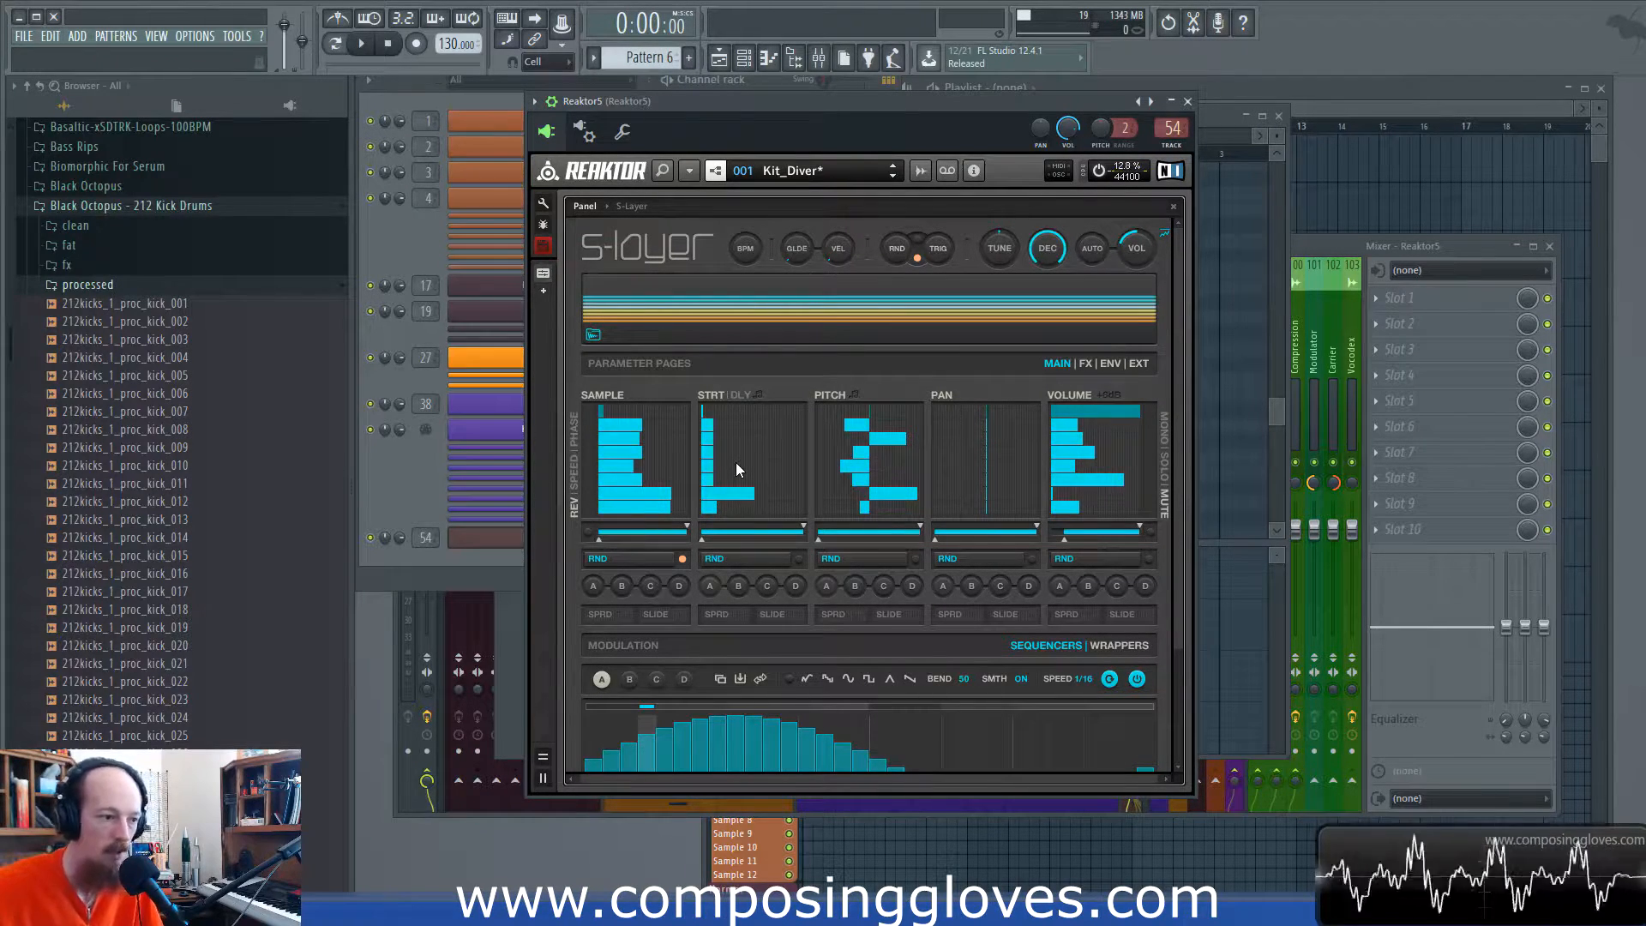
{"action": "left_click", "coordinate": [1160, 469]}
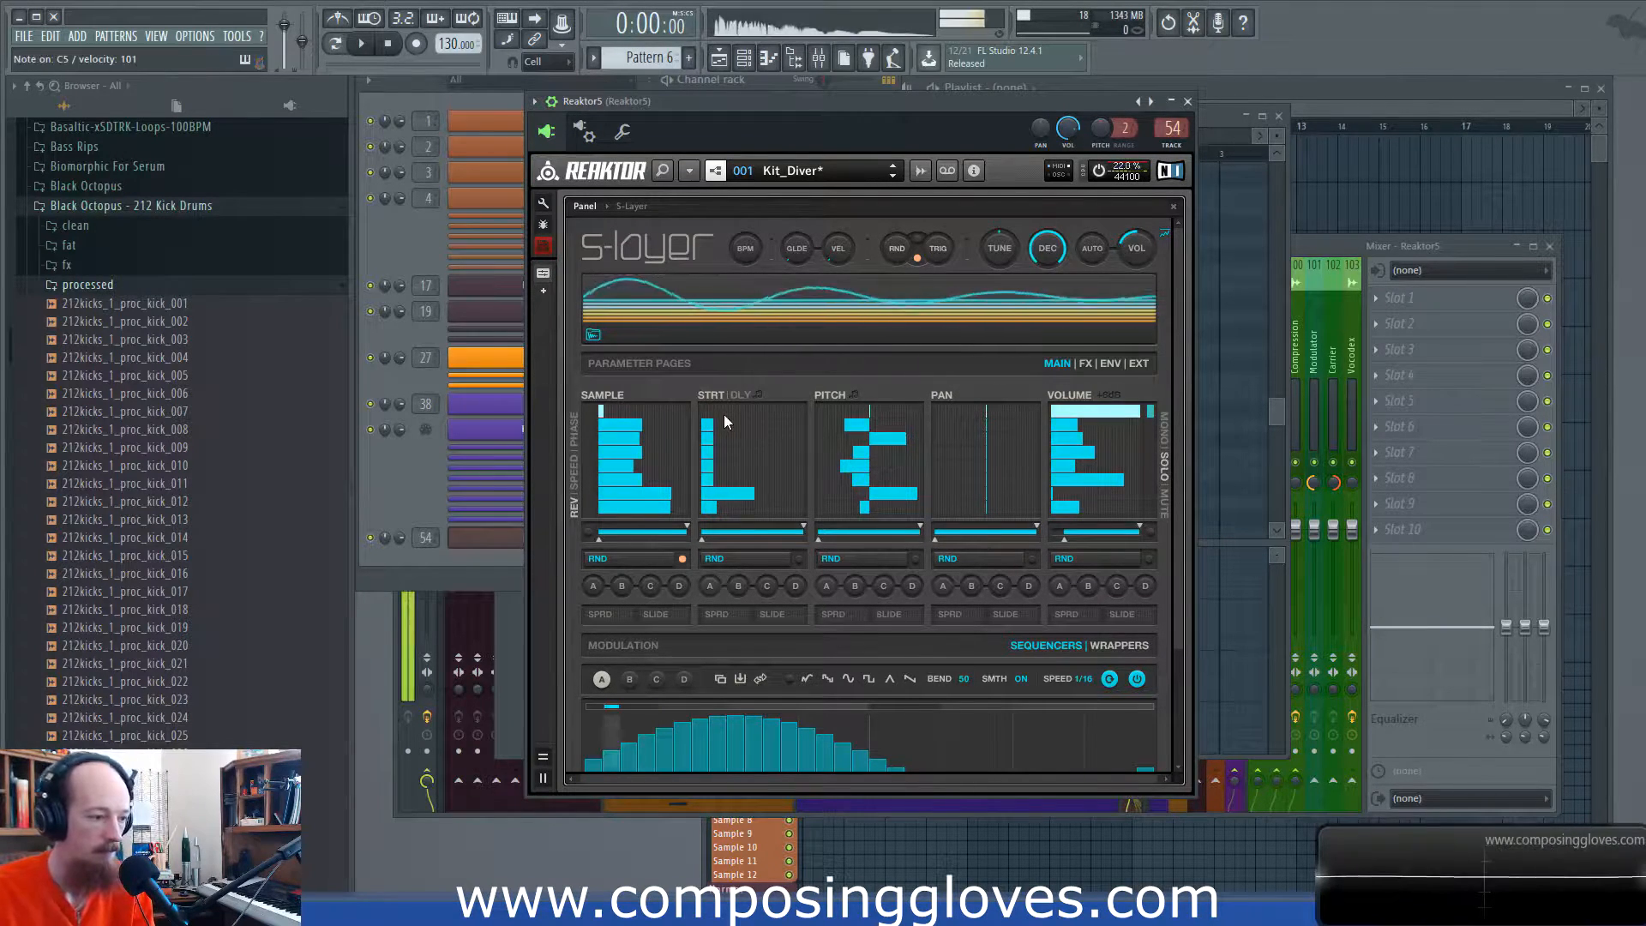
{"action": "left_click_drag", "start_coordinate": [706, 412], "coordinate": [792, 408]}
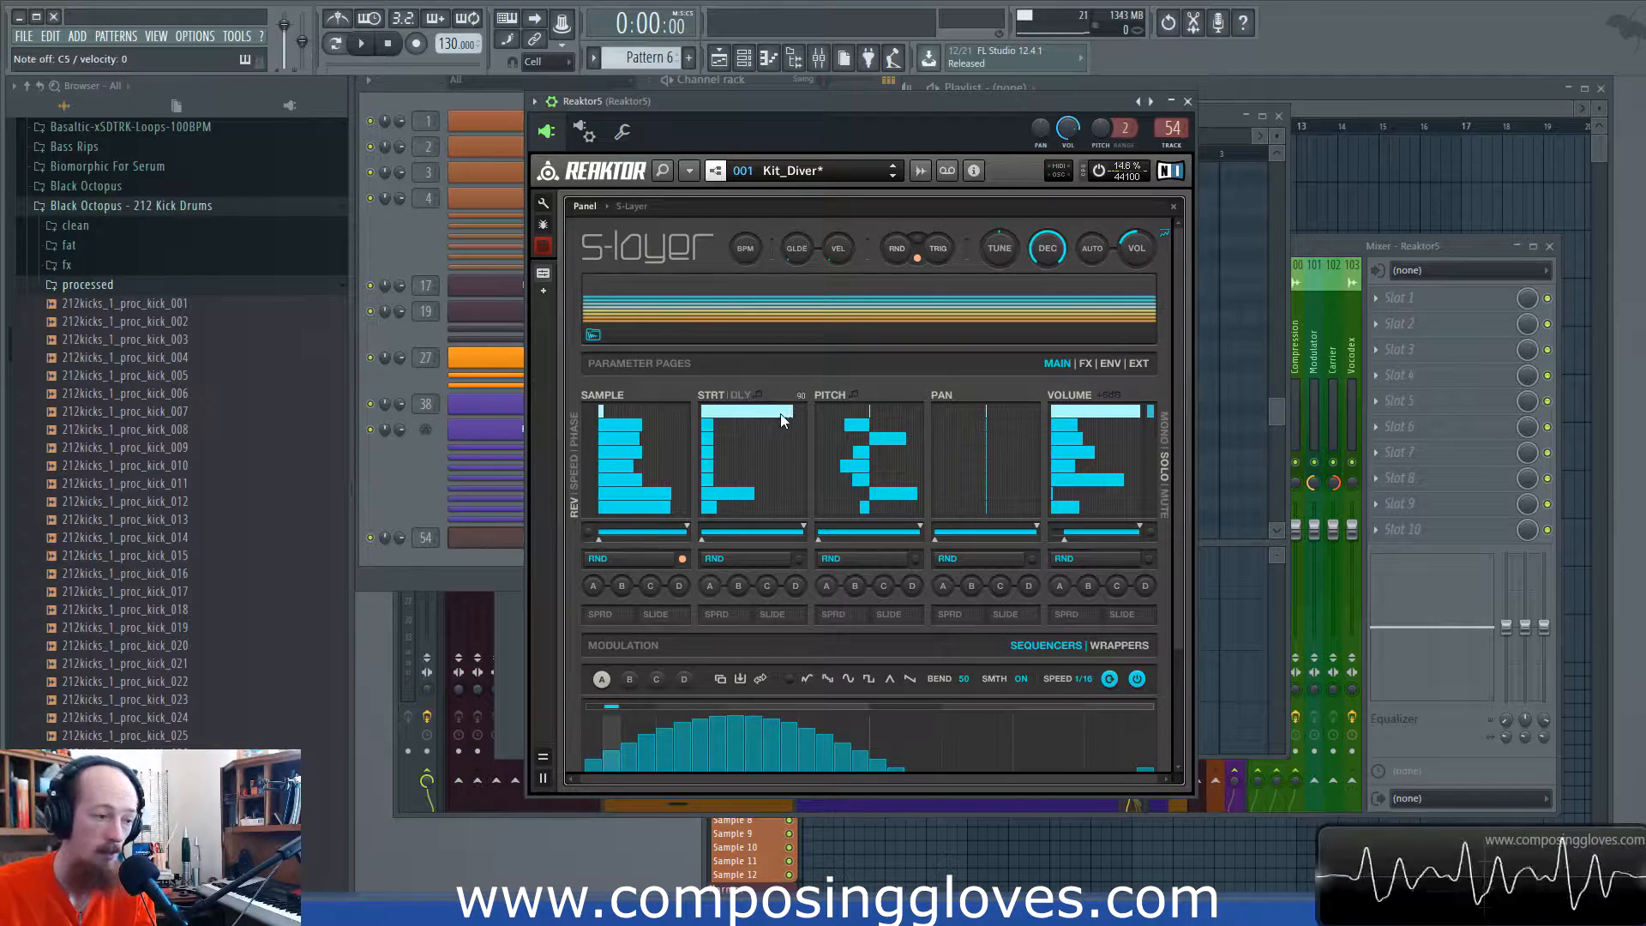
{"action": "left_click_drag", "start_coordinate": [785, 413], "coordinate": [648, 412]}
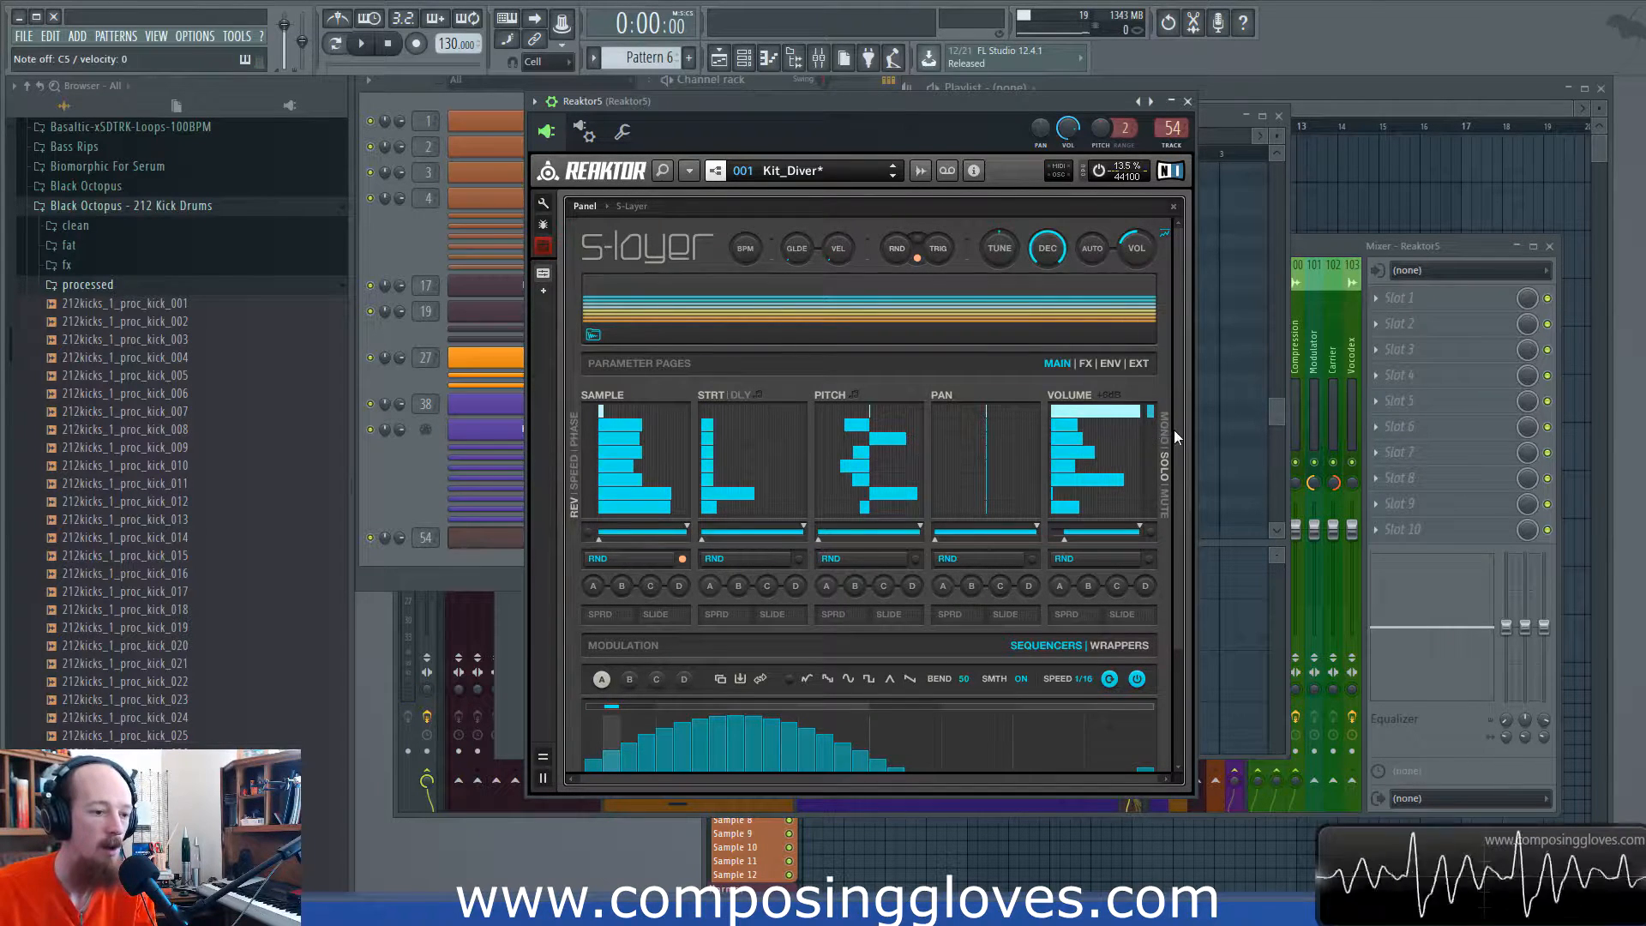
{"action": "left_click", "coordinate": [1164, 504]}
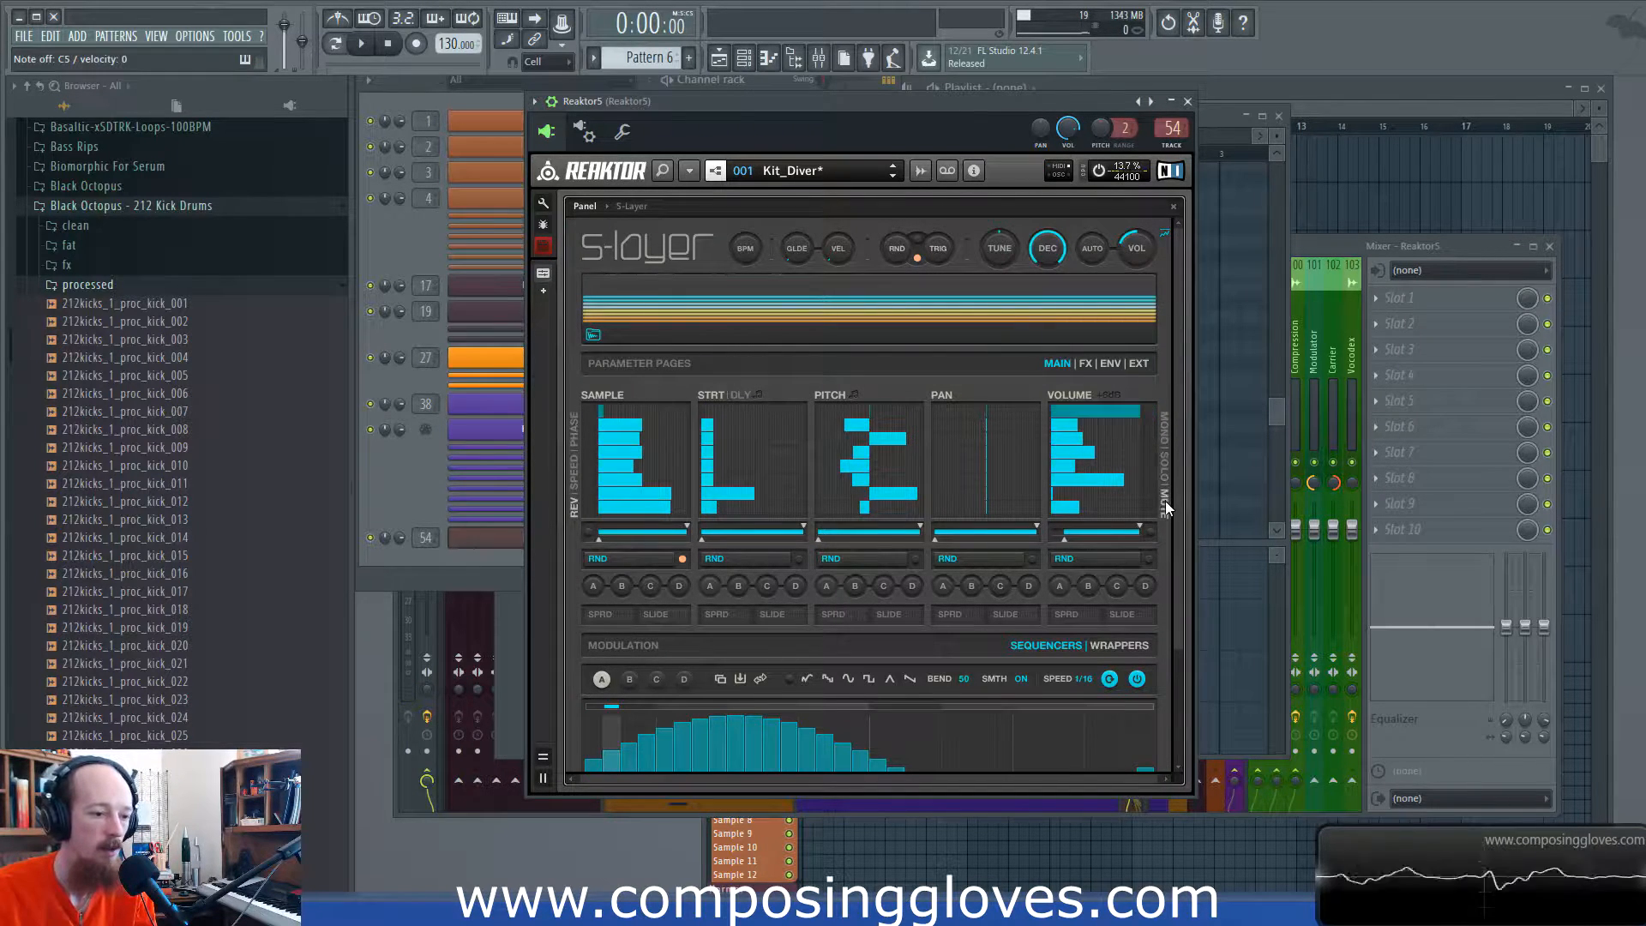
Step: Try the Delay values with sync enabled on the soloed first layer, reset its delay to zero and return to the Start values
{"action": "left_click", "coordinate": [742, 398]}
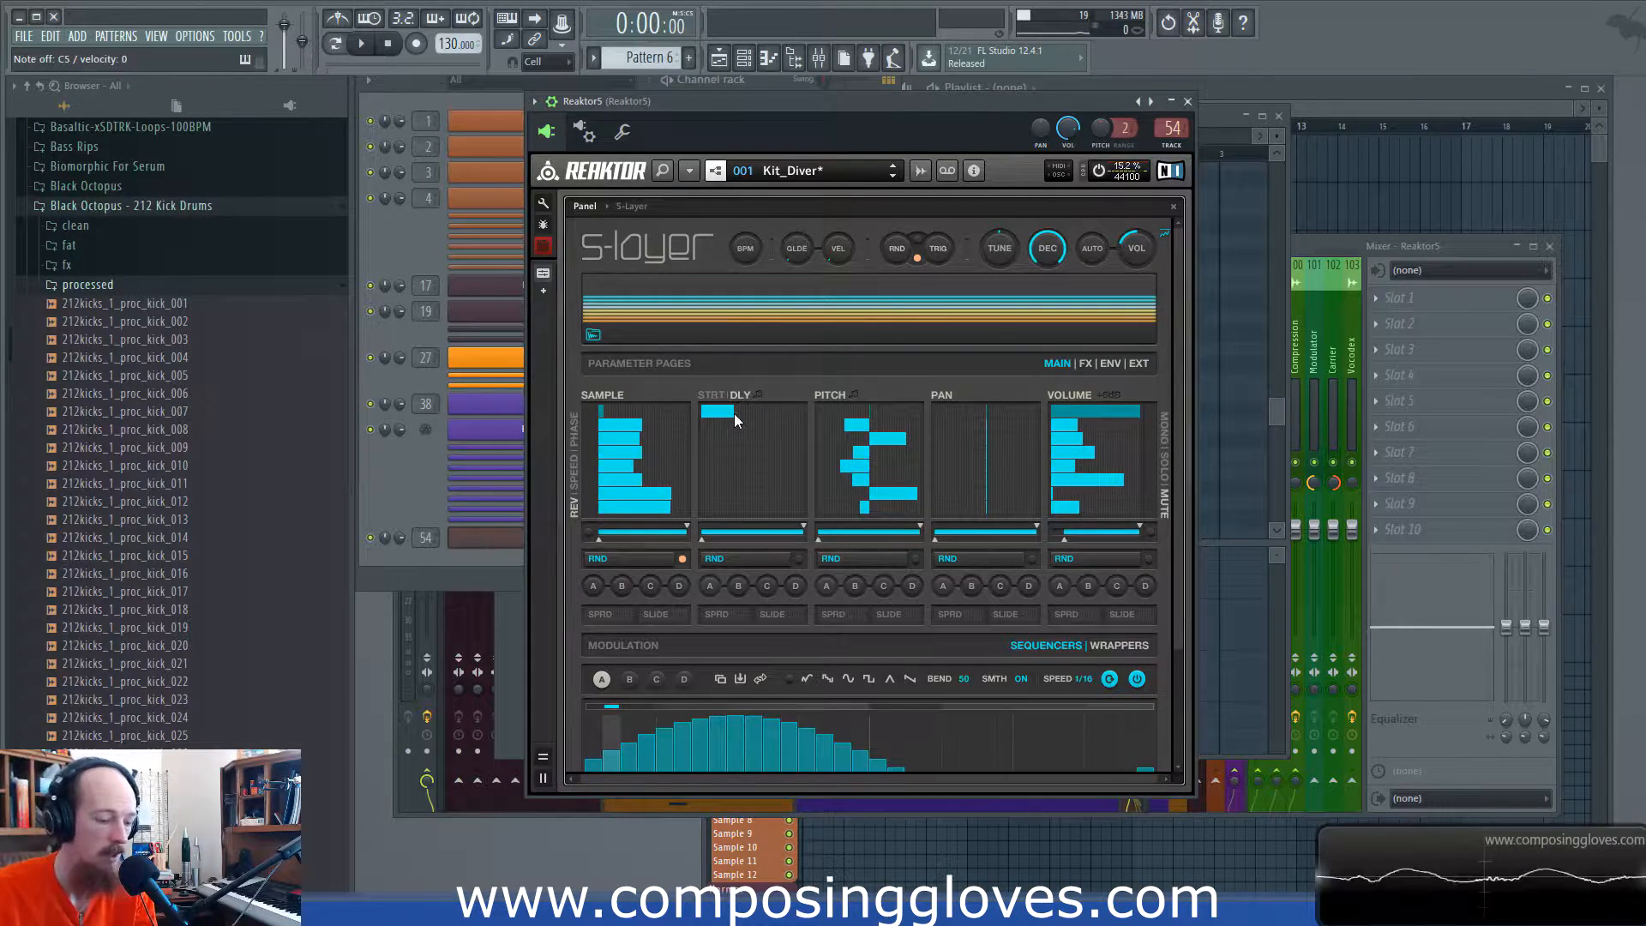
{"action": "left_click", "coordinate": [1162, 463]}
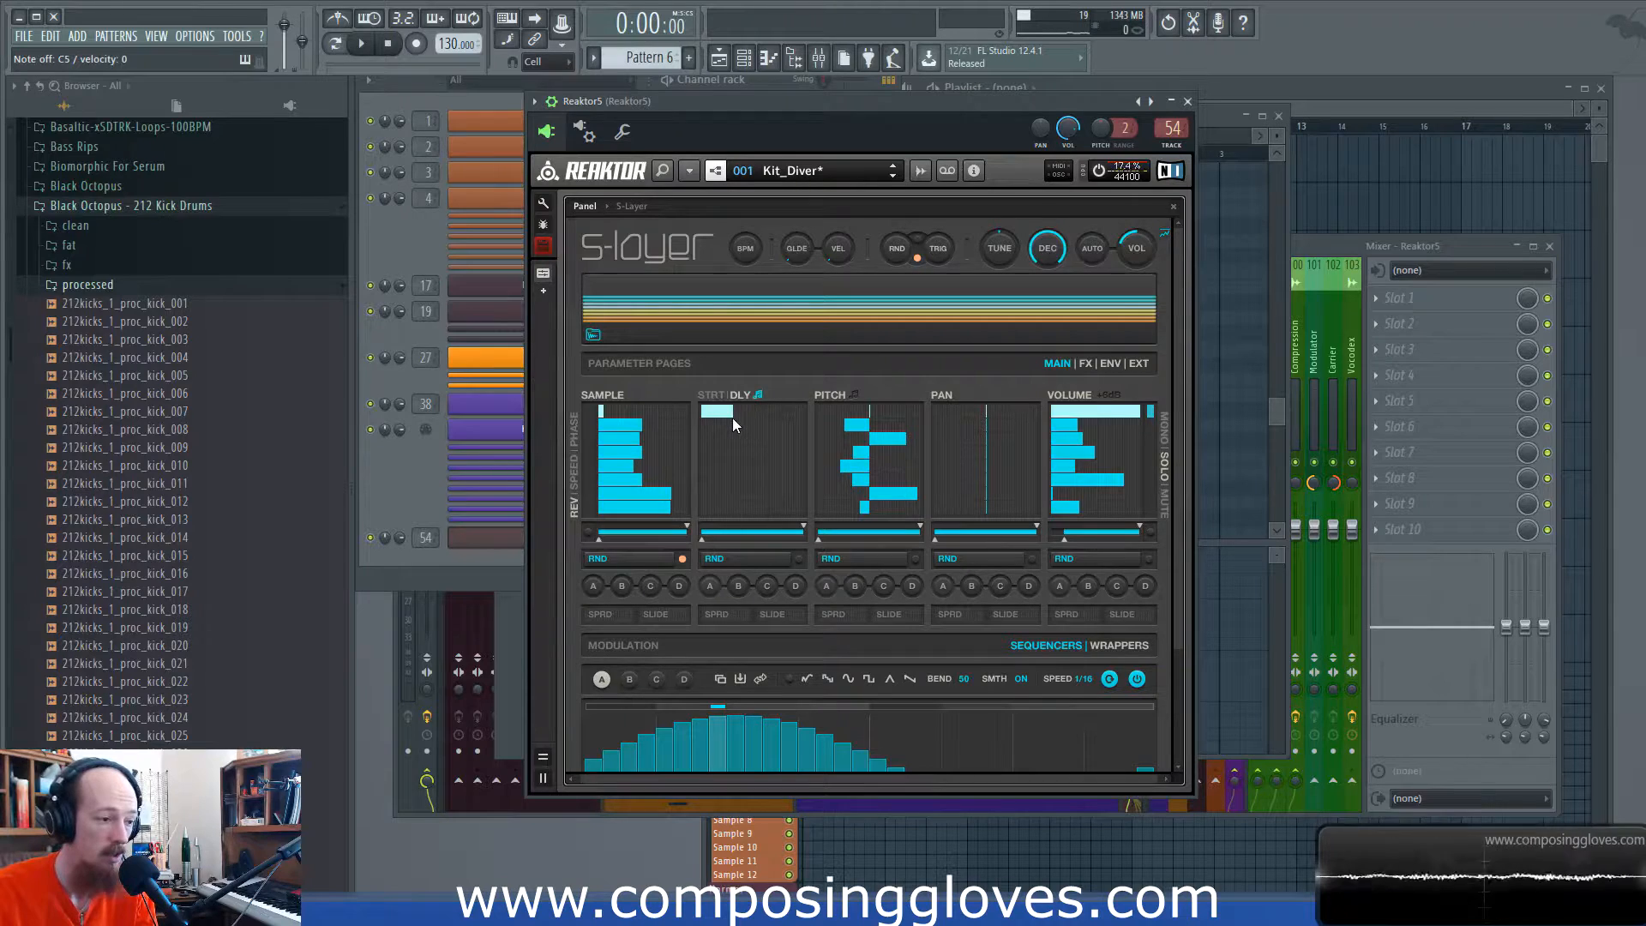
{"action": "left_click_drag", "start_coordinate": [732, 409], "coordinate": [724, 410]}
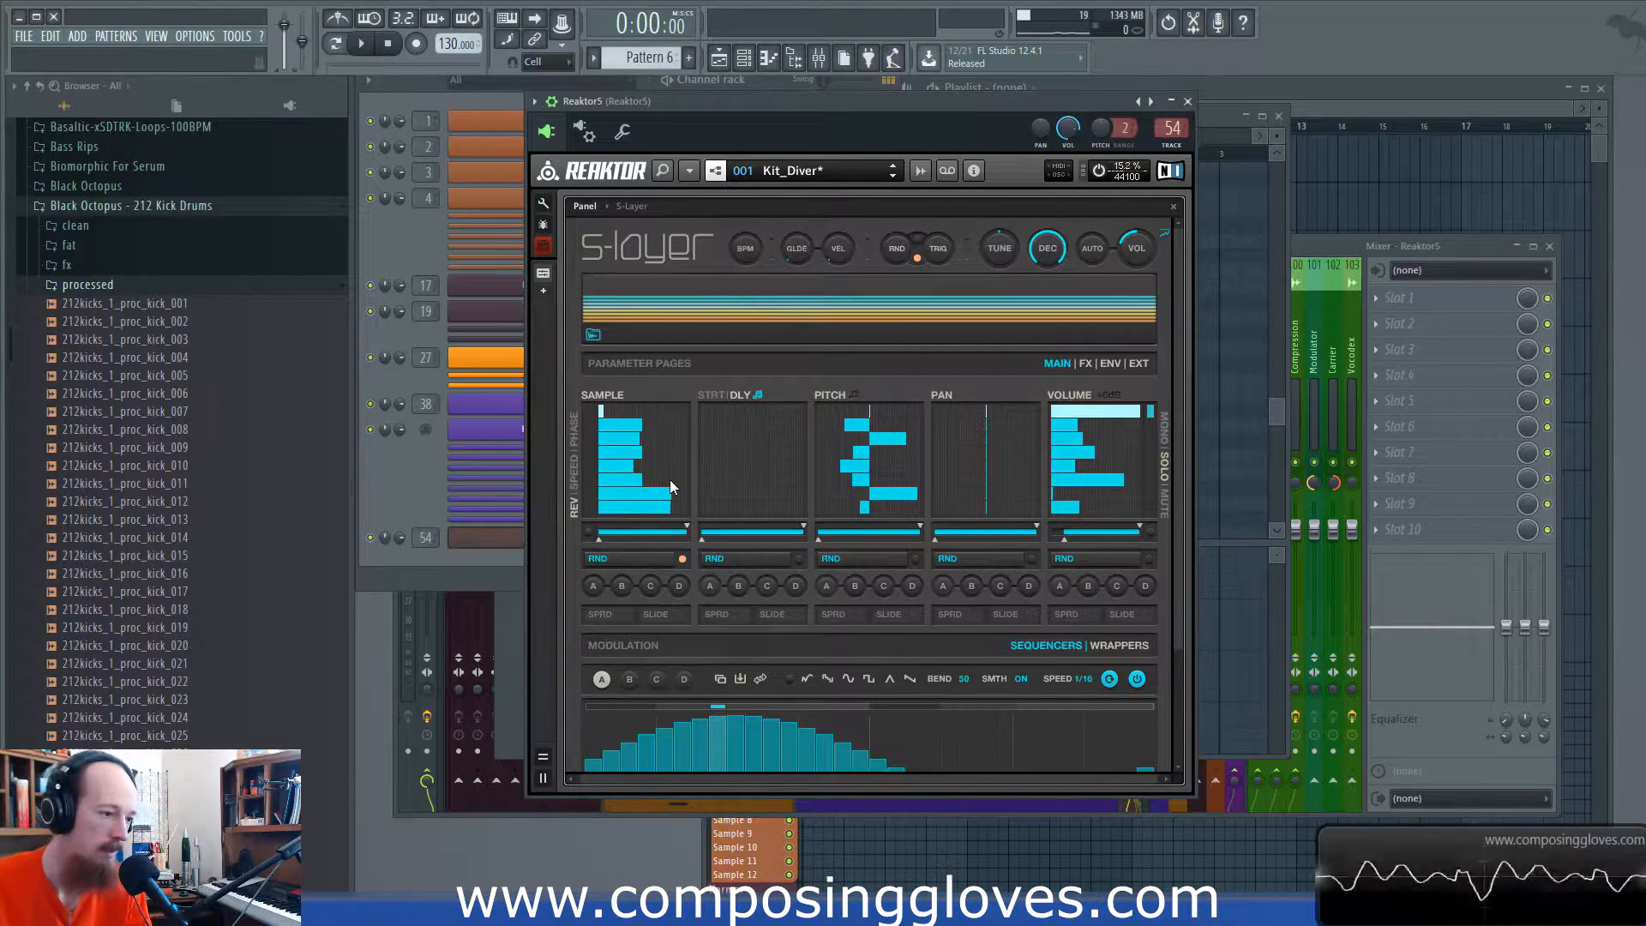
{"action": "left_click", "coordinate": [711, 396]}
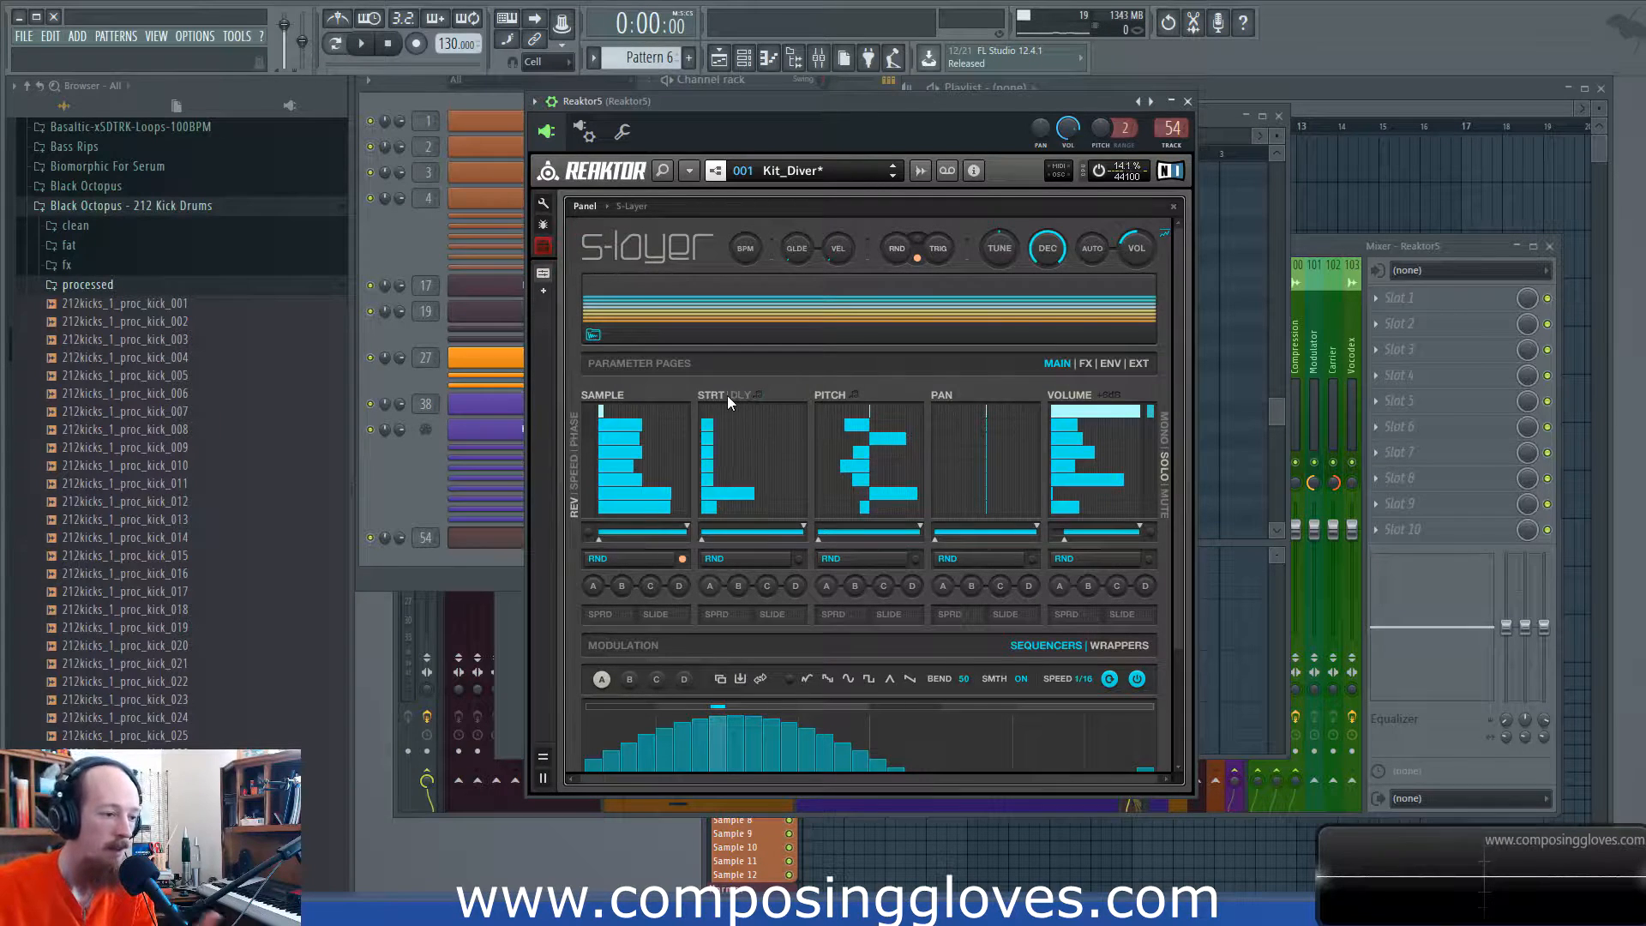
Step: With Pitch Quantize off, sweep the first layer's pitch and leave it close to zero
{"action": "left_click", "coordinate": [853, 395]}
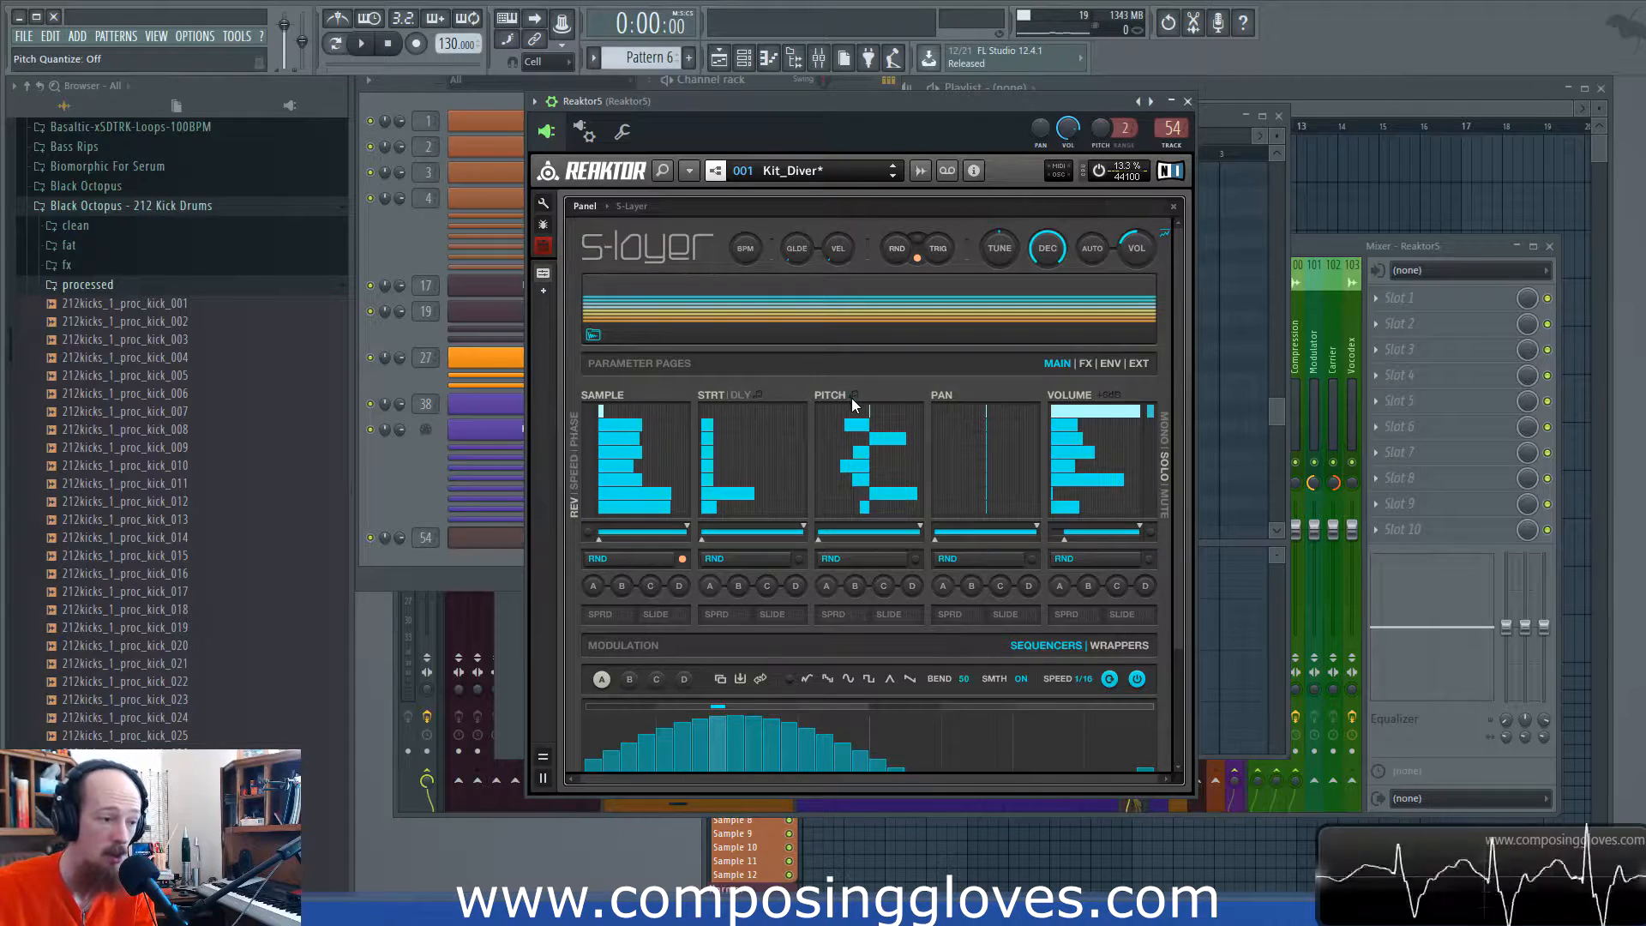
{"action": "mouse_move", "coordinate": [871, 410]}
{"action": "left_mouse_down"}
{"action": "mouse_move", "coordinate": [843, 411]}
{"action": "mouse_move", "coordinate": [990, 422]}
{"action": "left_mouse_up"}
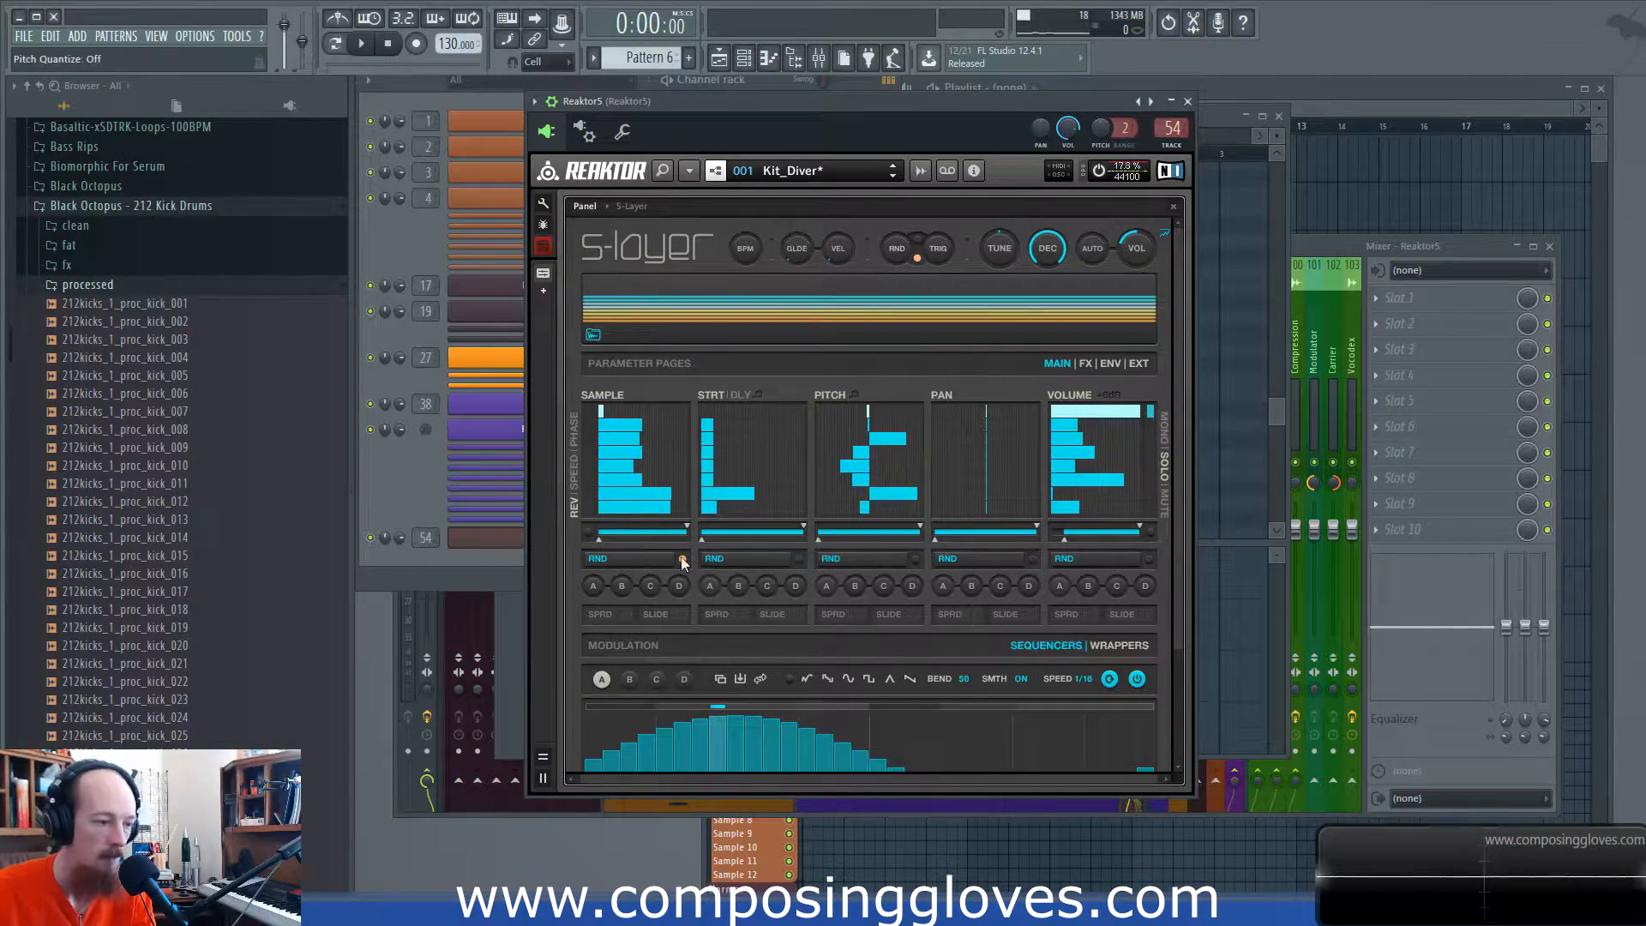
Step: Randomize the Sample values repeatedly while the first layer's sample stays locked
{"action": "left_click", "coordinate": [615, 557]}
{"action": "left_click", "coordinate": [615, 557]}
{"action": "left_click", "coordinate": [615, 557]}
{"action": "left_click", "coordinate": [614, 557]}
{"action": "left_click", "coordinate": [615, 557]}
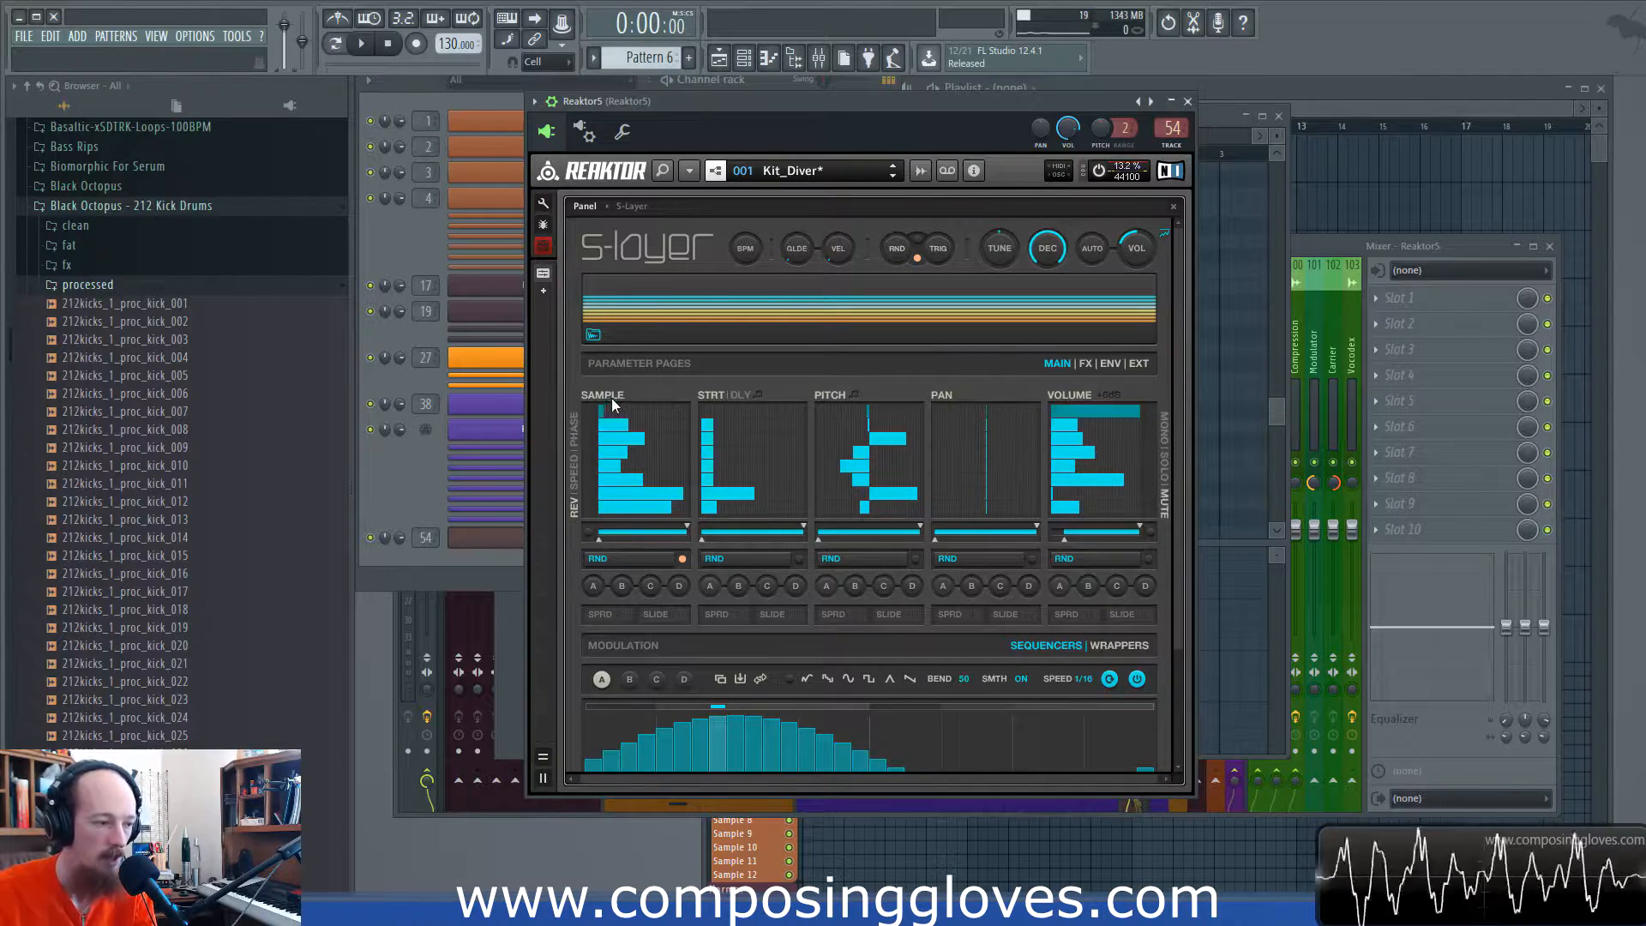
{"action": "left_click", "coordinate": [650, 556]}
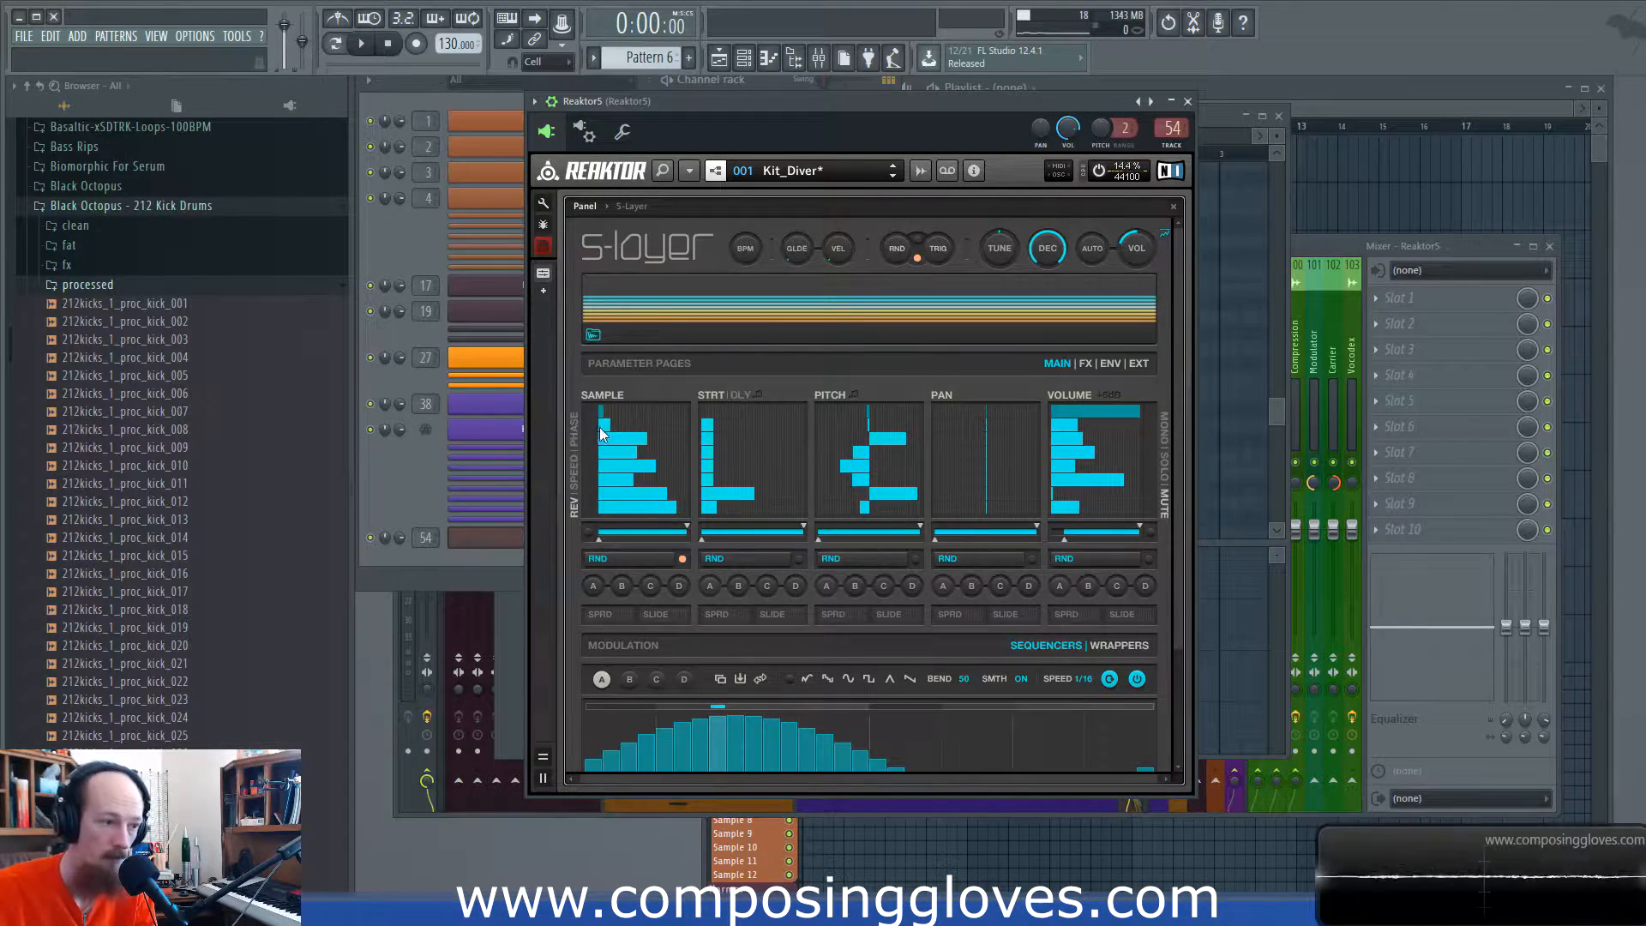
Step: Randomize the Sample values of the layers several times, including the first layer
{"action": "left_click", "coordinate": [628, 558]}
{"action": "left_click", "coordinate": [628, 557]}
{"action": "left_click", "coordinate": [627, 557]}
{"action": "left_click", "coordinate": [627, 557]}
{"action": "left_click", "coordinate": [627, 557]}
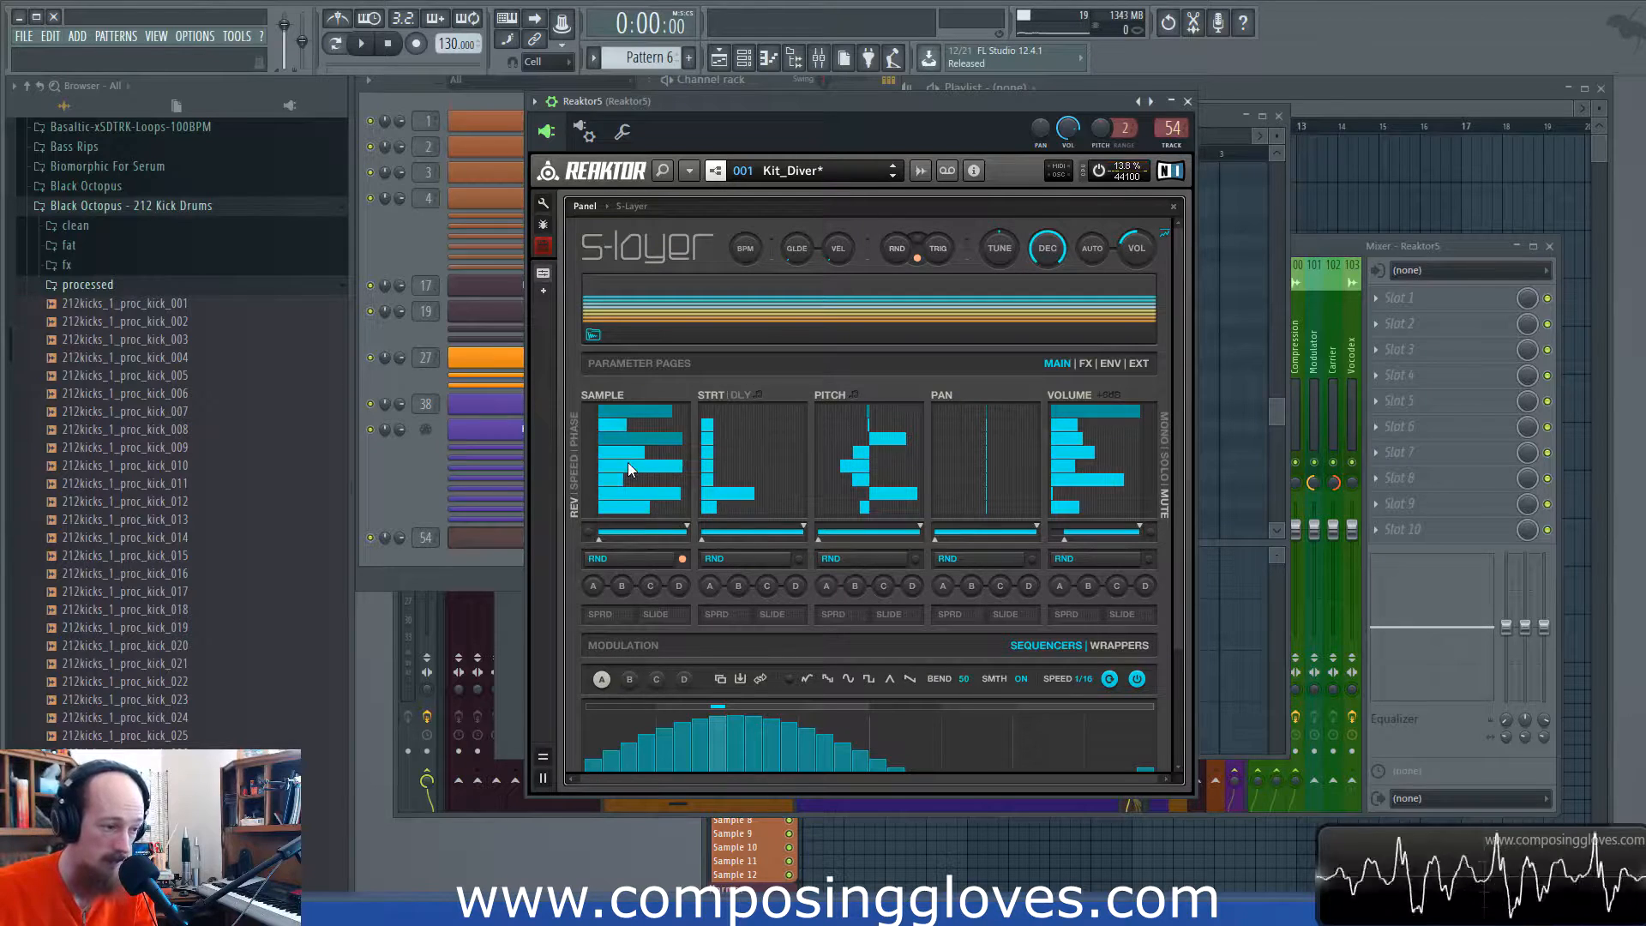
Step: Randomize the Sample values again with the first and third layers locked
{"action": "left_click", "coordinate": [642, 558]}
{"action": "left_click", "coordinate": [642, 558]}
{"action": "left_click", "coordinate": [643, 558]}
{"action": "left_click", "coordinate": [643, 558]}
{"action": "left_click", "coordinate": [643, 558]}
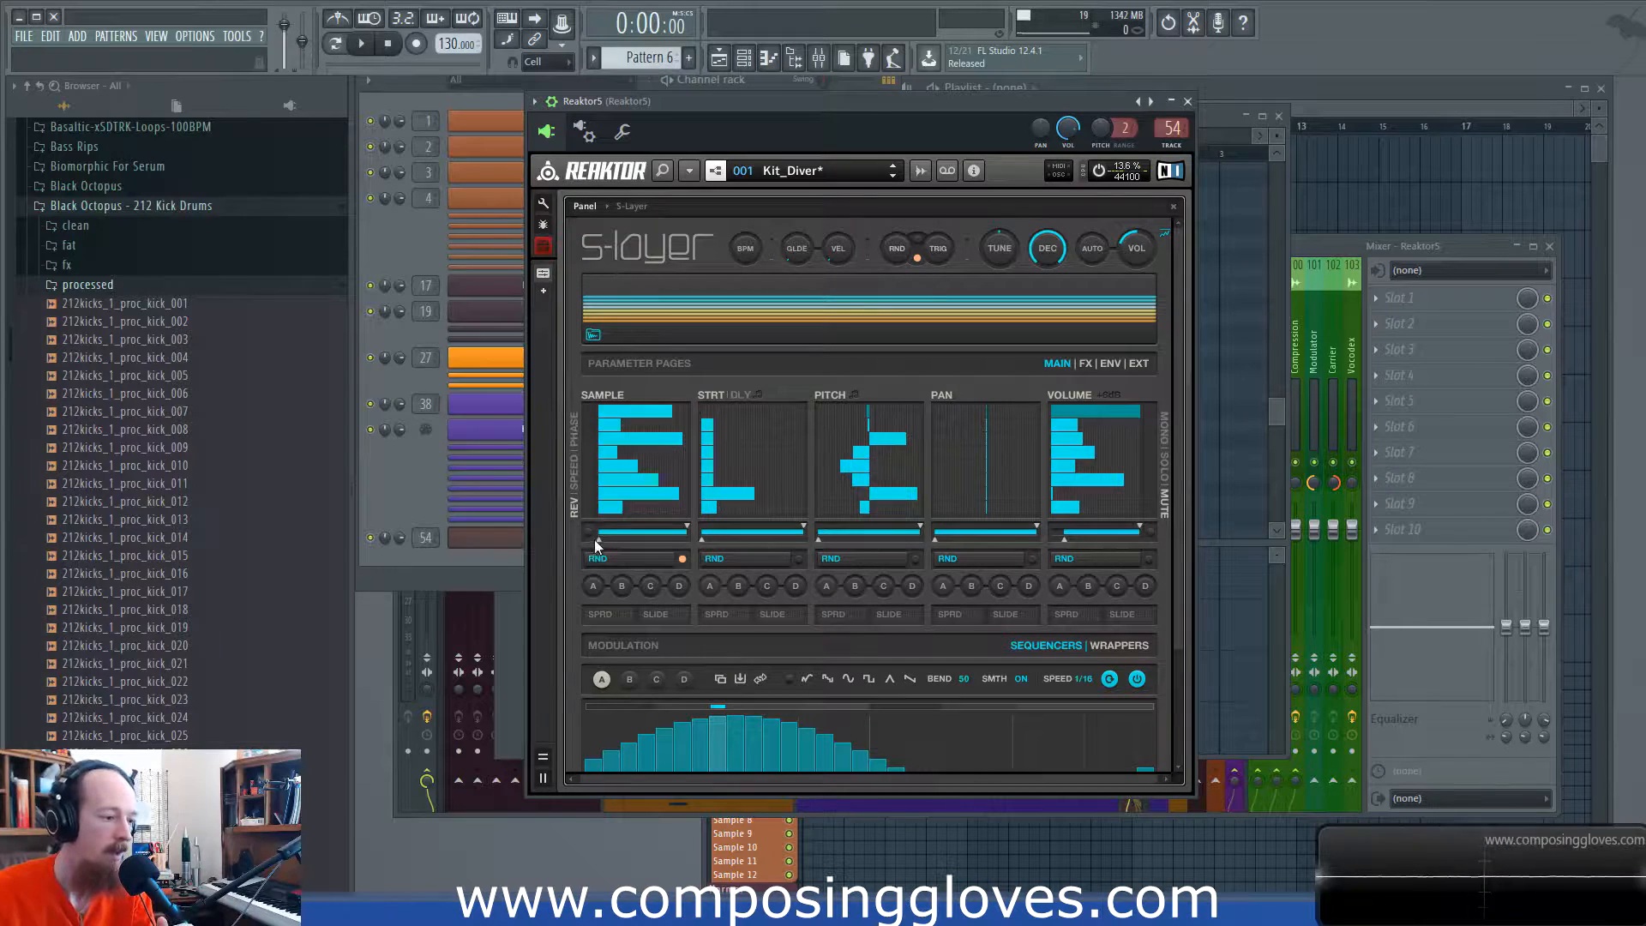
Step: Narrow the Sample randomization range from both ends, randomize the samples and adjust the first layer's Sample value
{"action": "left_click_drag", "start_coordinate": [599, 539], "coordinate": [635, 542]}
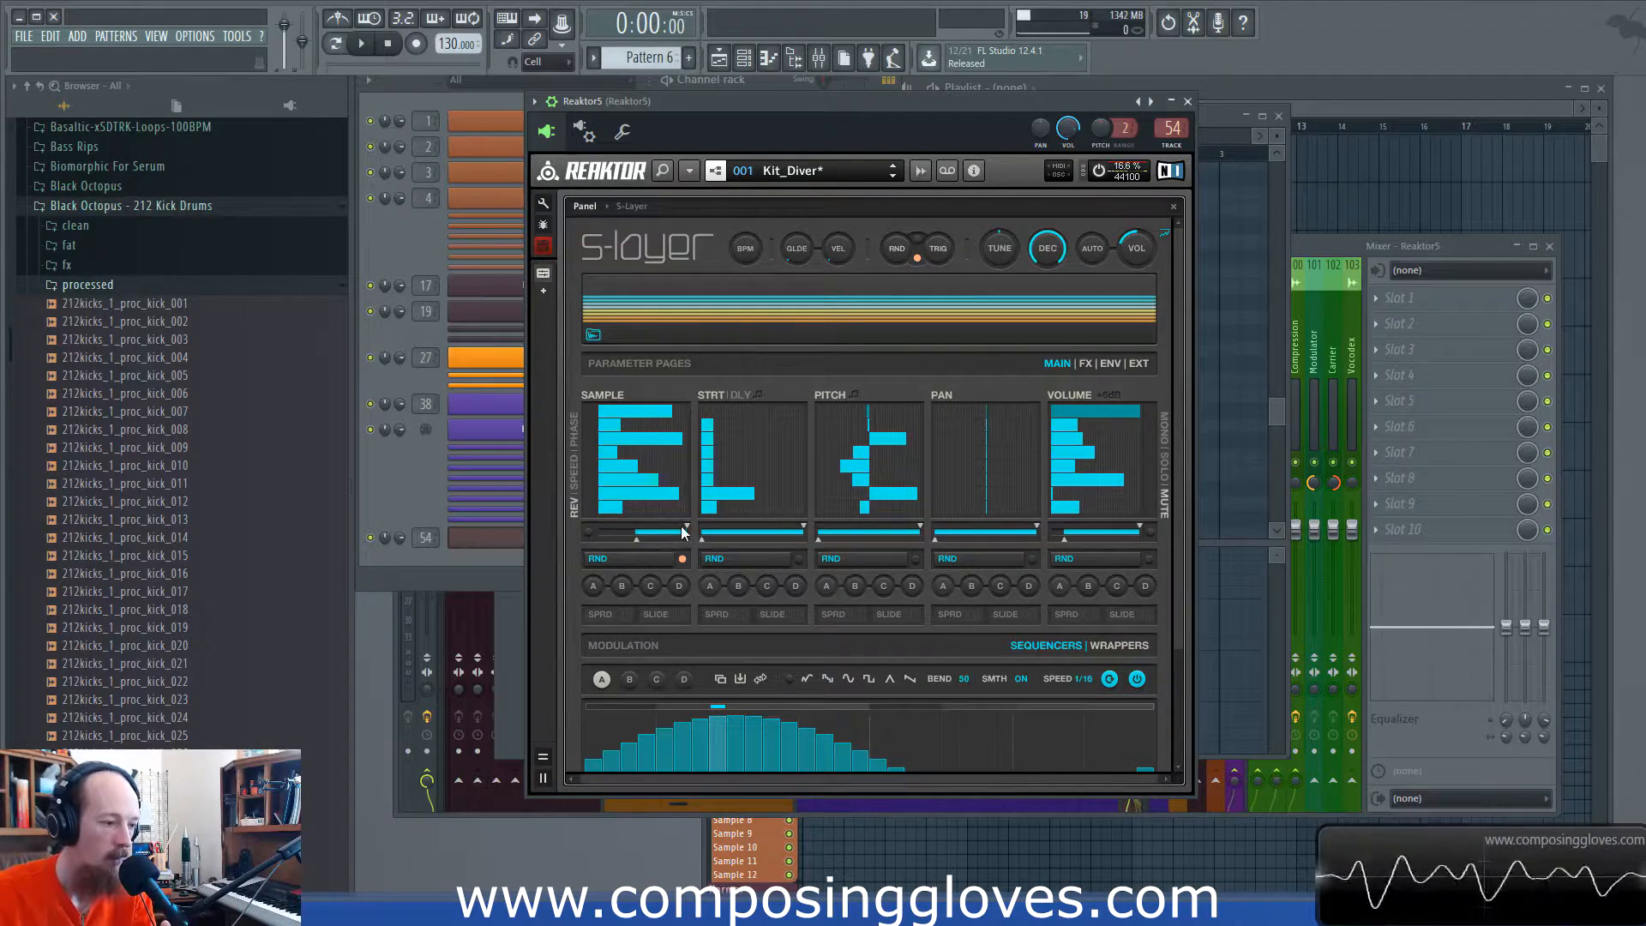
{"action": "left_click_drag", "start_coordinate": [687, 528], "coordinate": [656, 533]}
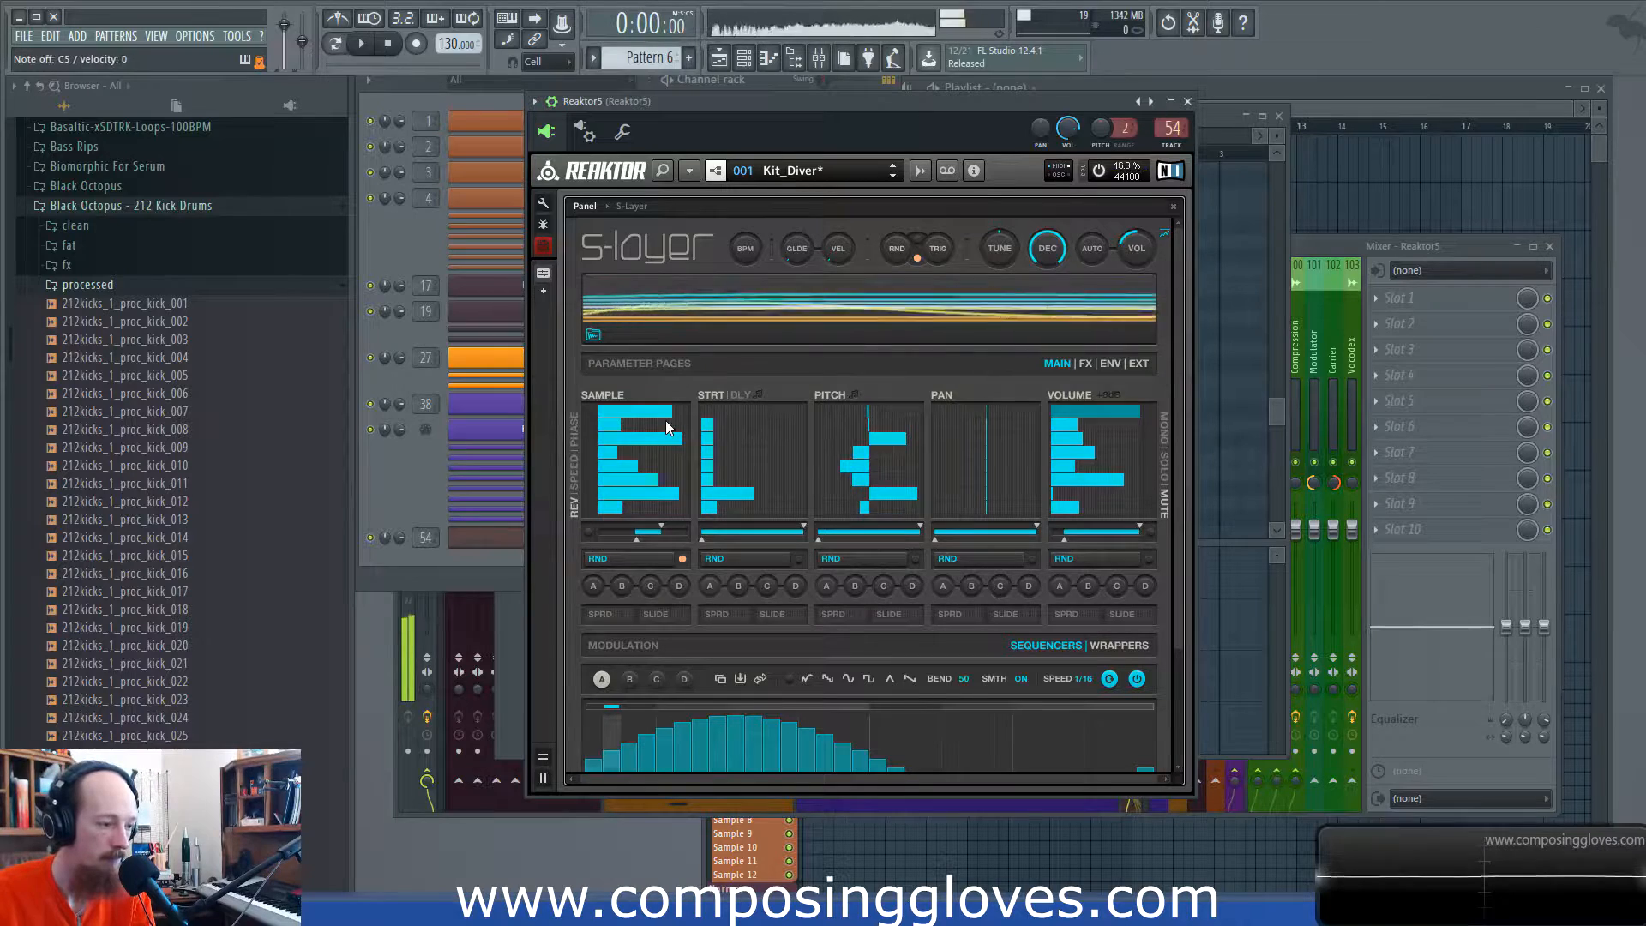
{"action": "left_click", "coordinate": [650, 558]}
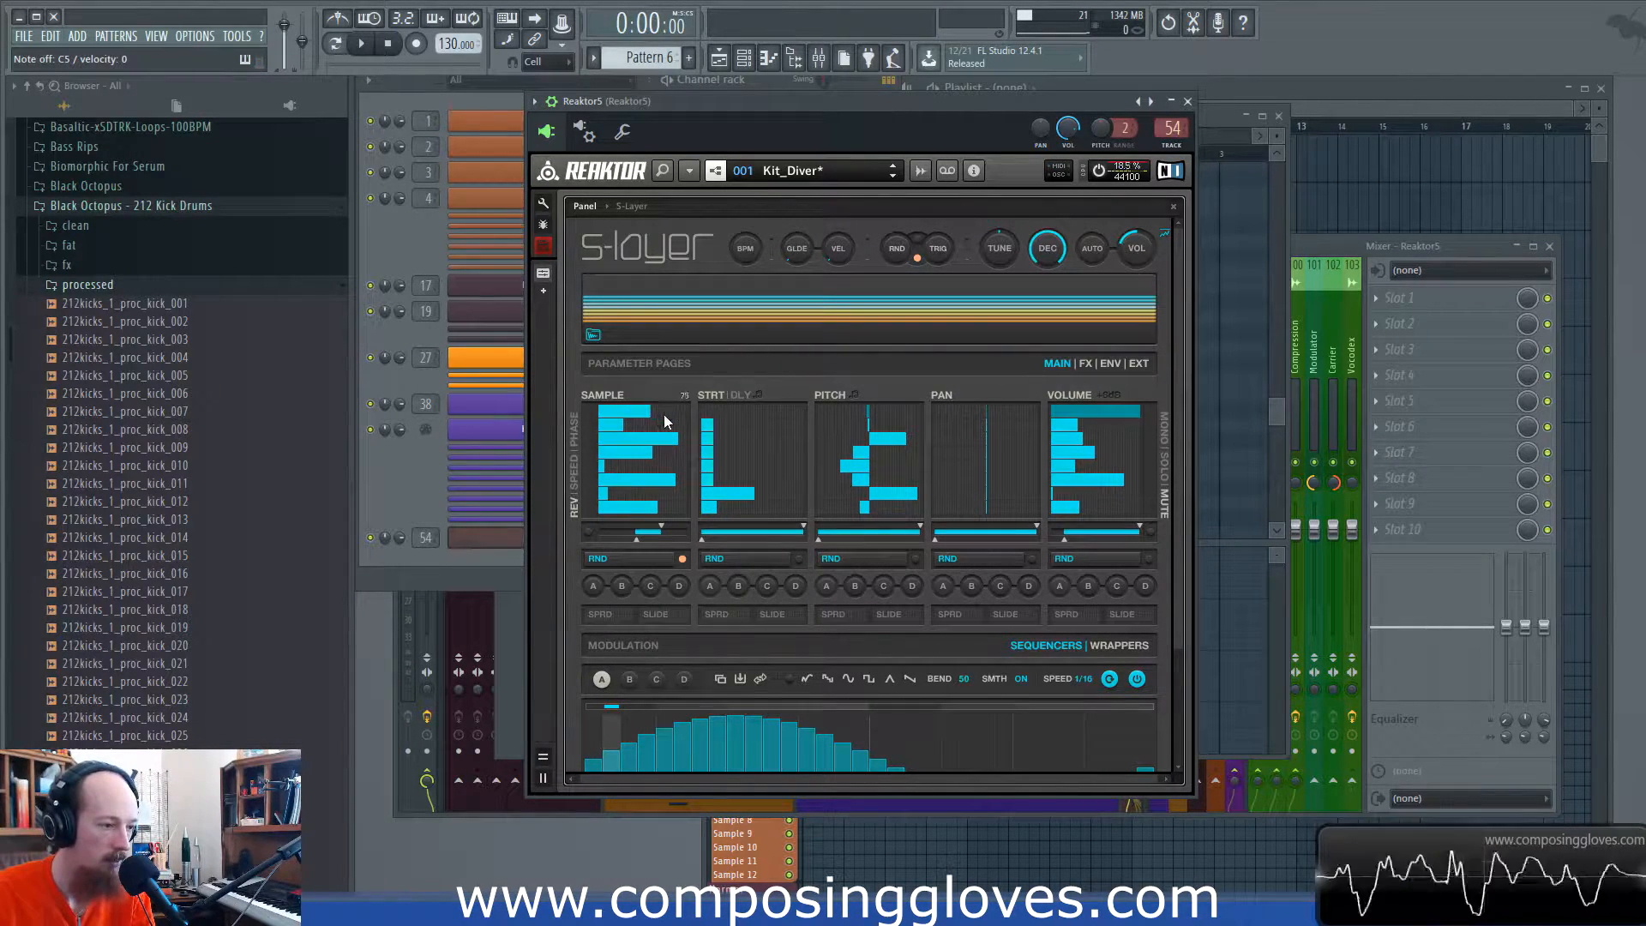
{"action": "mouse_move", "coordinate": [696, 412]}
{"action": "left_mouse_down"}
{"action": "mouse_move", "coordinate": [536, 409]}
{"action": "mouse_move", "coordinate": [673, 411]}
{"action": "left_mouse_up"}
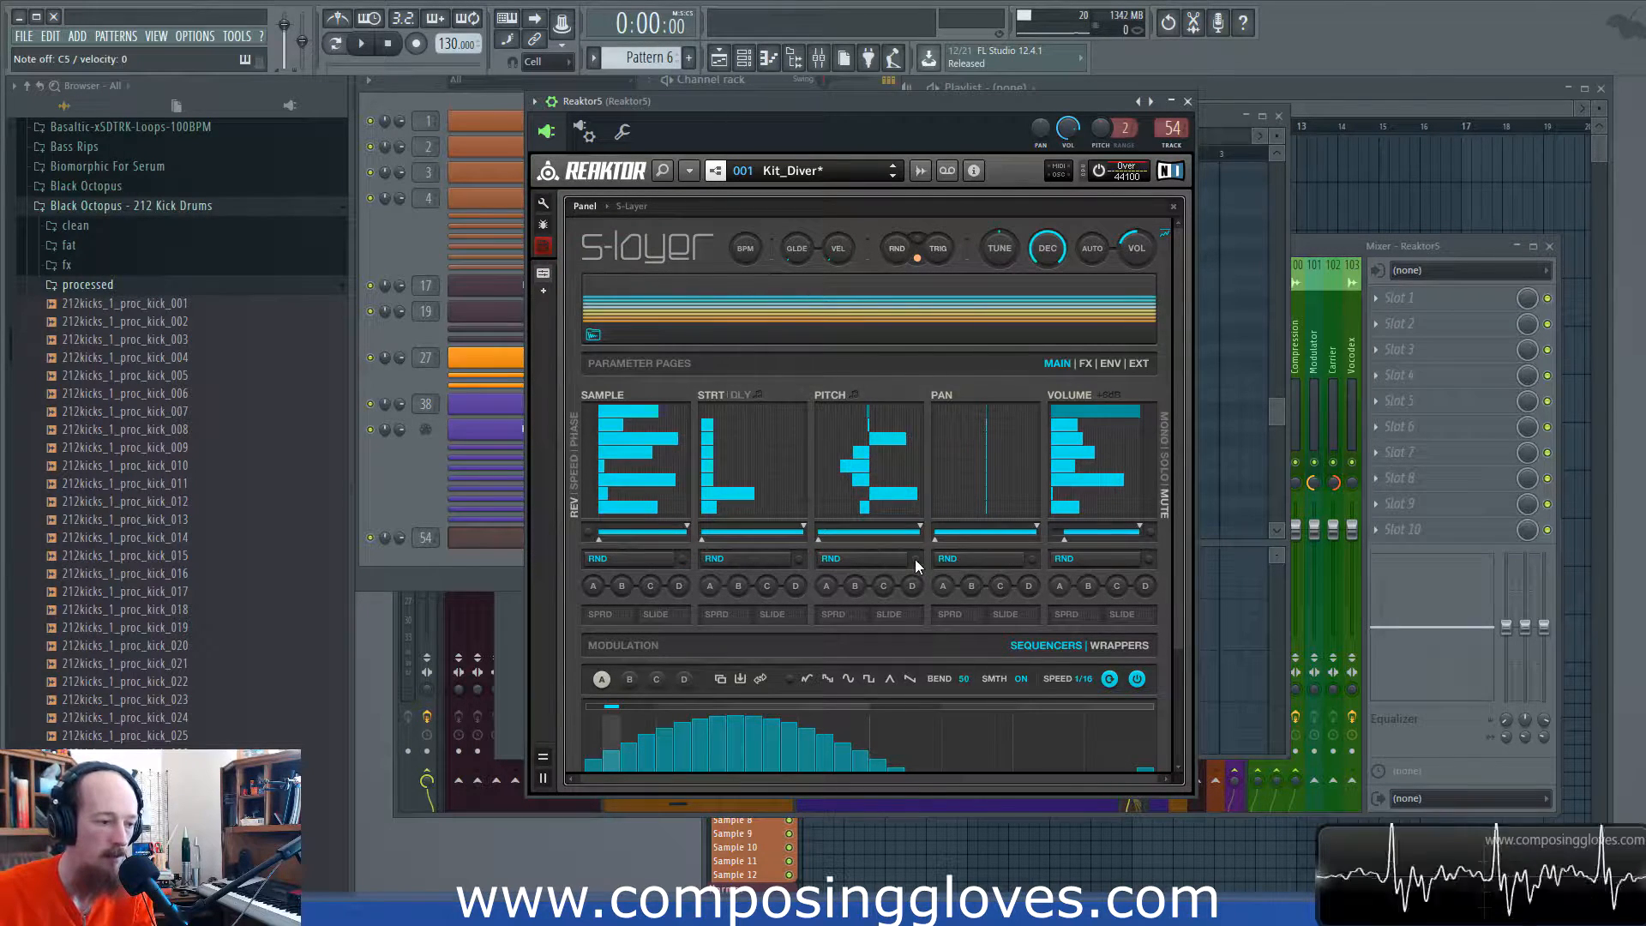
Step: Turn on the upper switch between RND and TRIG and try the reverse switches of the layers
{"action": "left_click", "coordinate": [917, 240]}
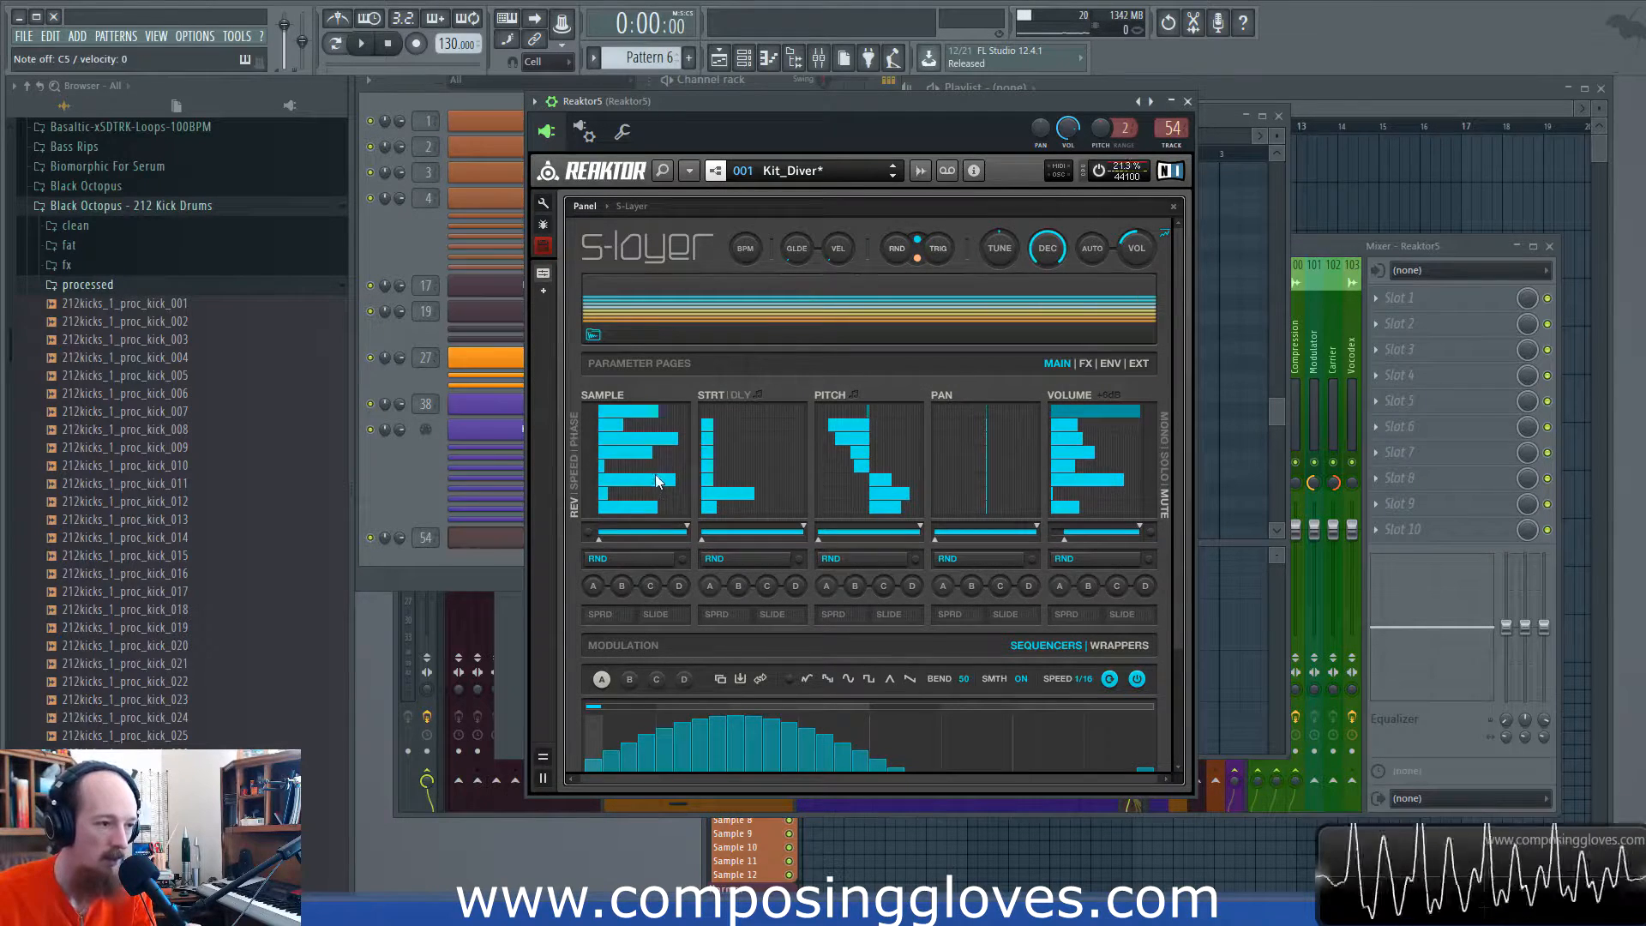
{"action": "left_click_drag", "start_coordinate": [593, 497], "coordinate": [589, 418]}
{"action": "left_click", "coordinate": [589, 507]}
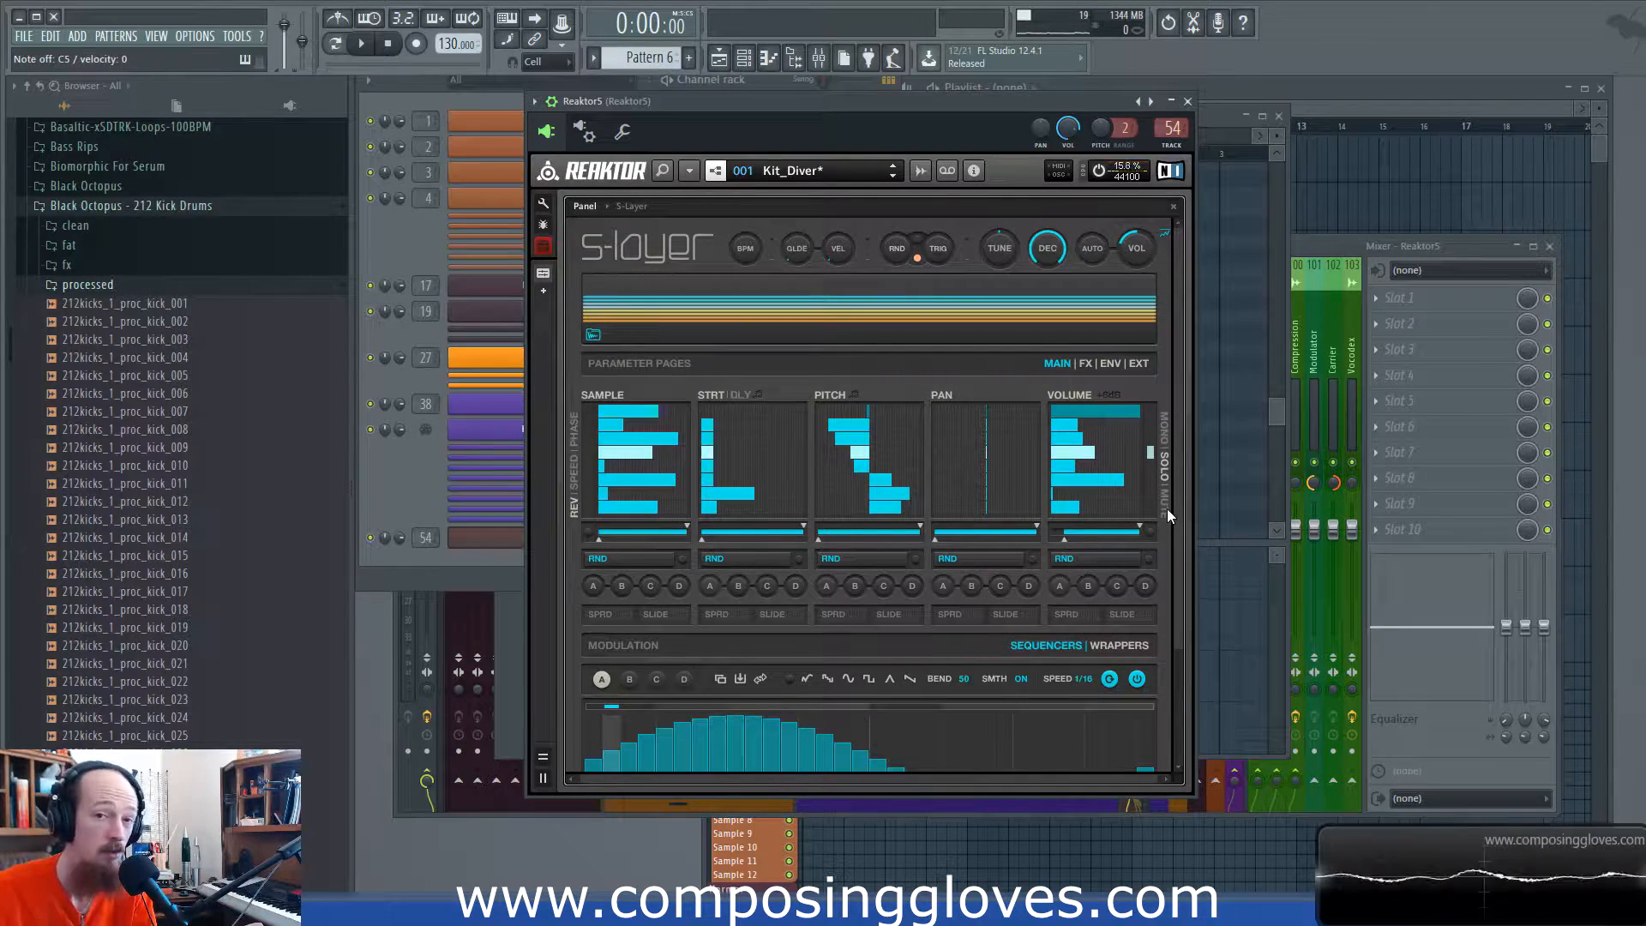
Step: Try the Mono setting on the first layer and switch it off again
{"action": "left_click", "coordinate": [1165, 432]}
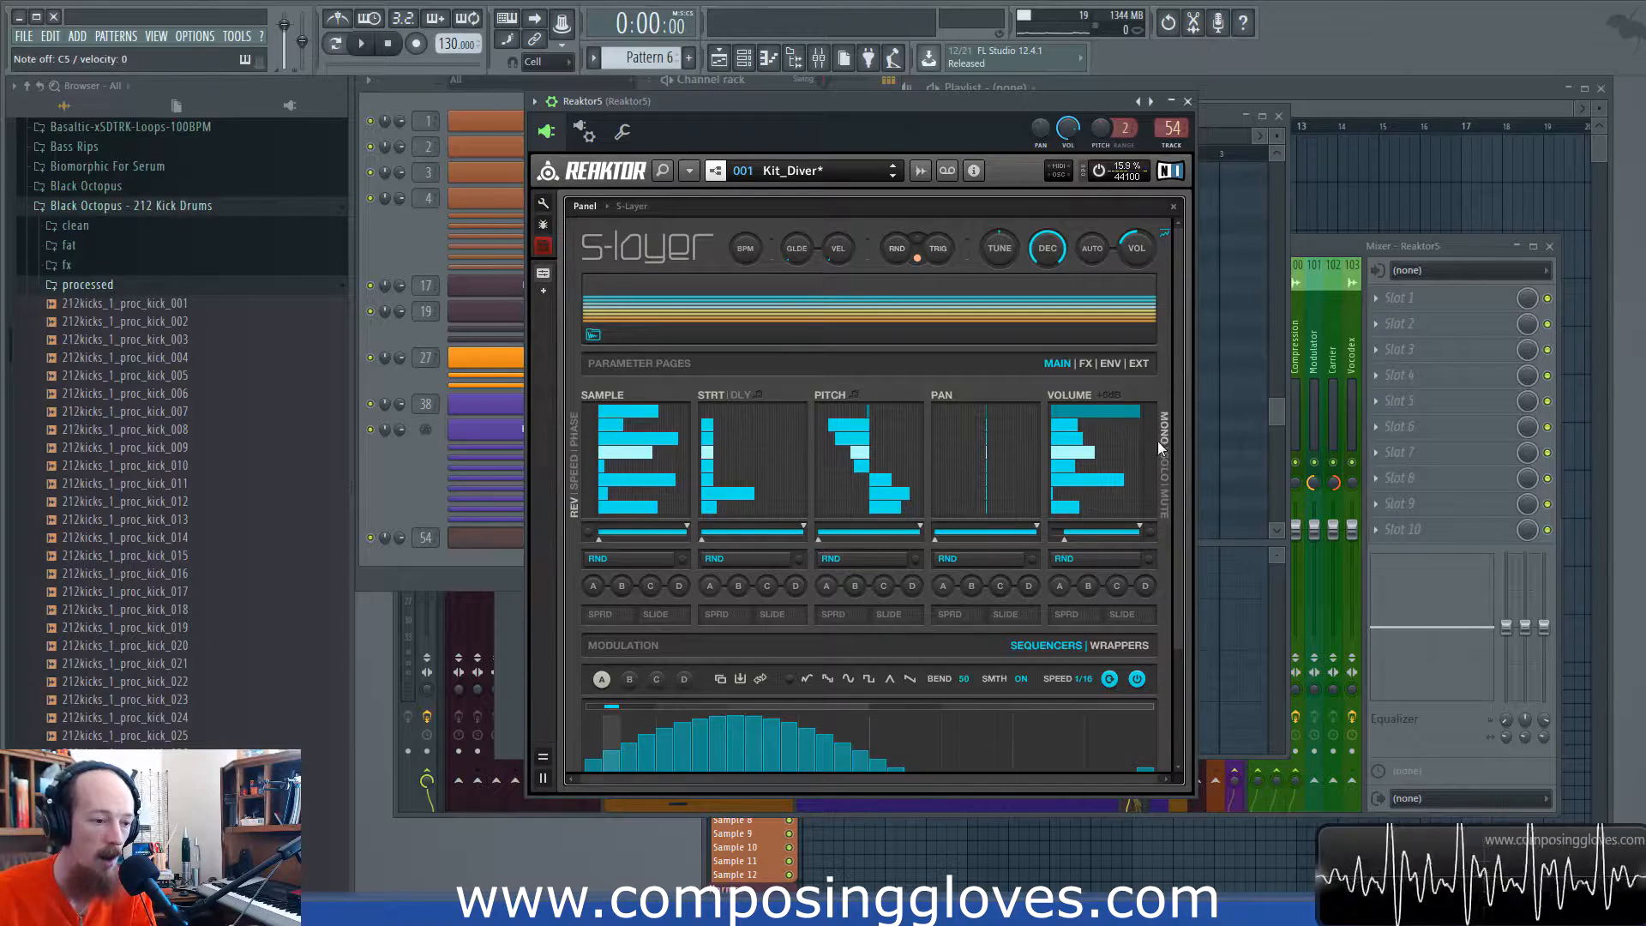
{"action": "left_click", "coordinate": [1166, 462]}
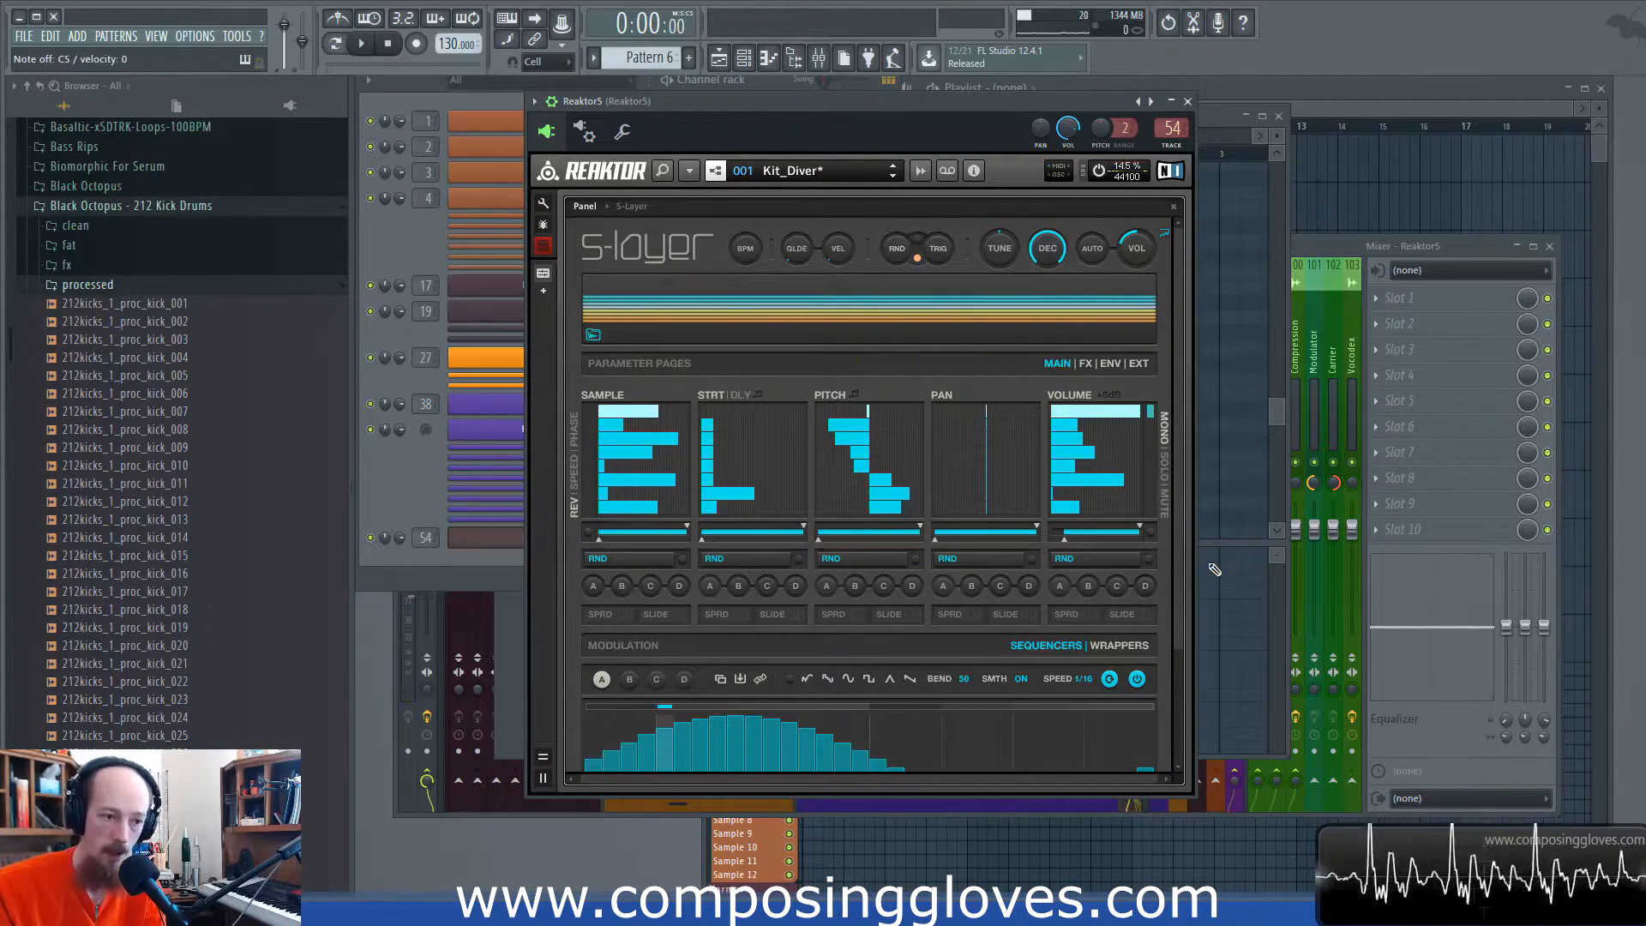
{"action": "left_click", "coordinate": [1154, 415]}
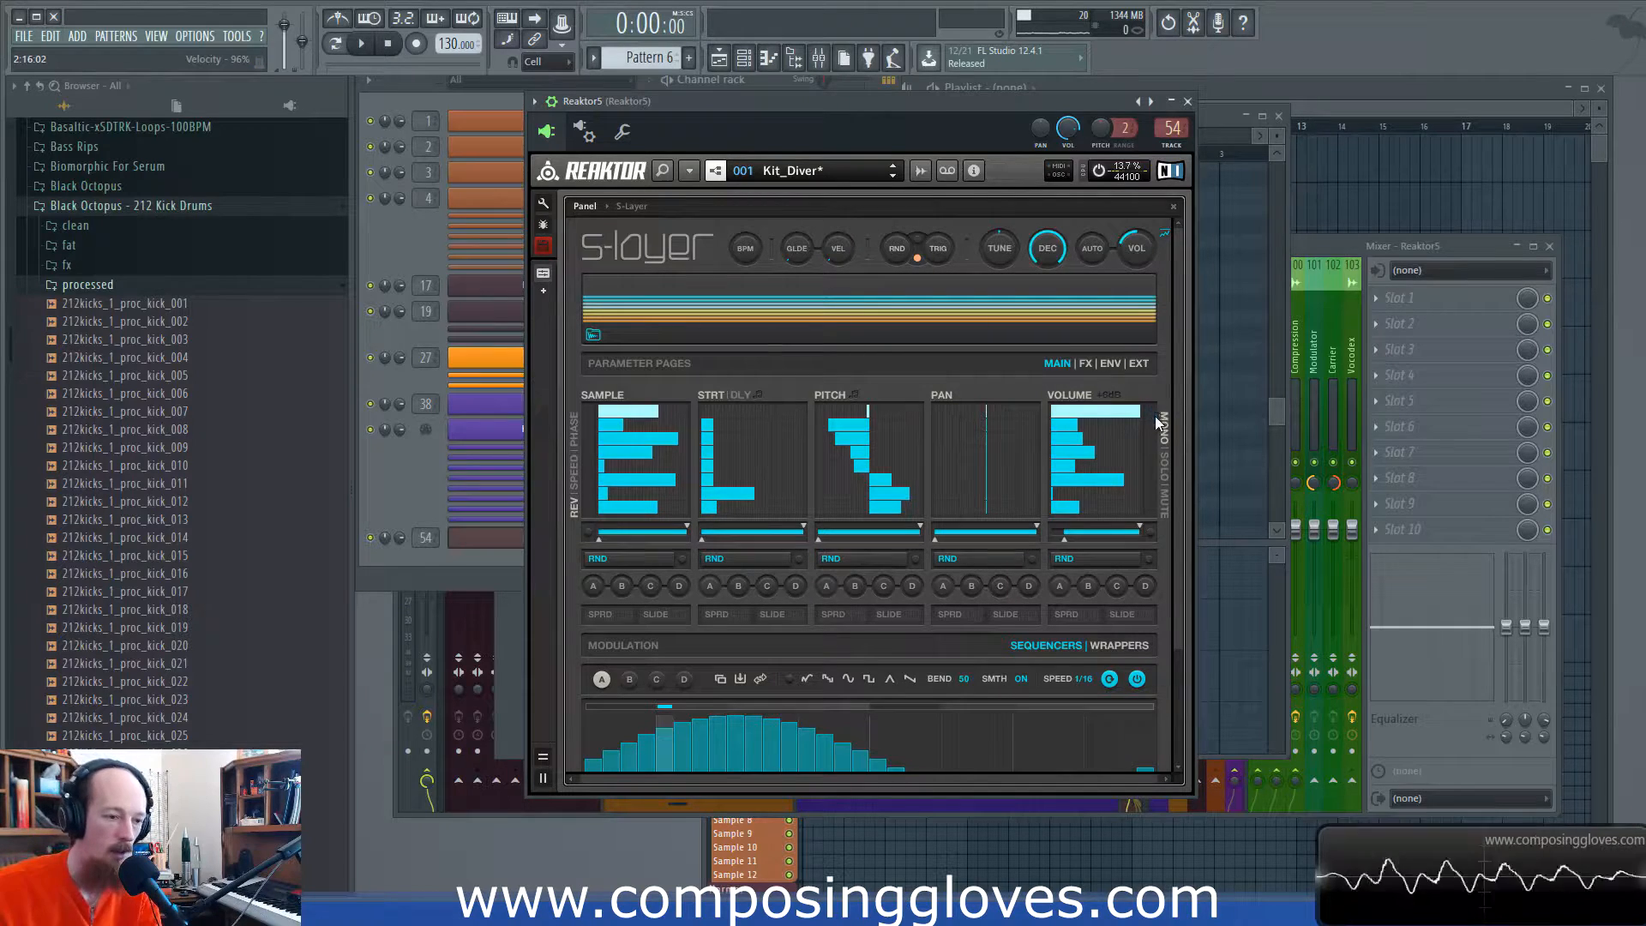
Step: Compare the Solo, Mute and Mono views for the layers, returning to Solo with the bottom layer soloed
{"action": "left_click", "coordinate": [1168, 467]}
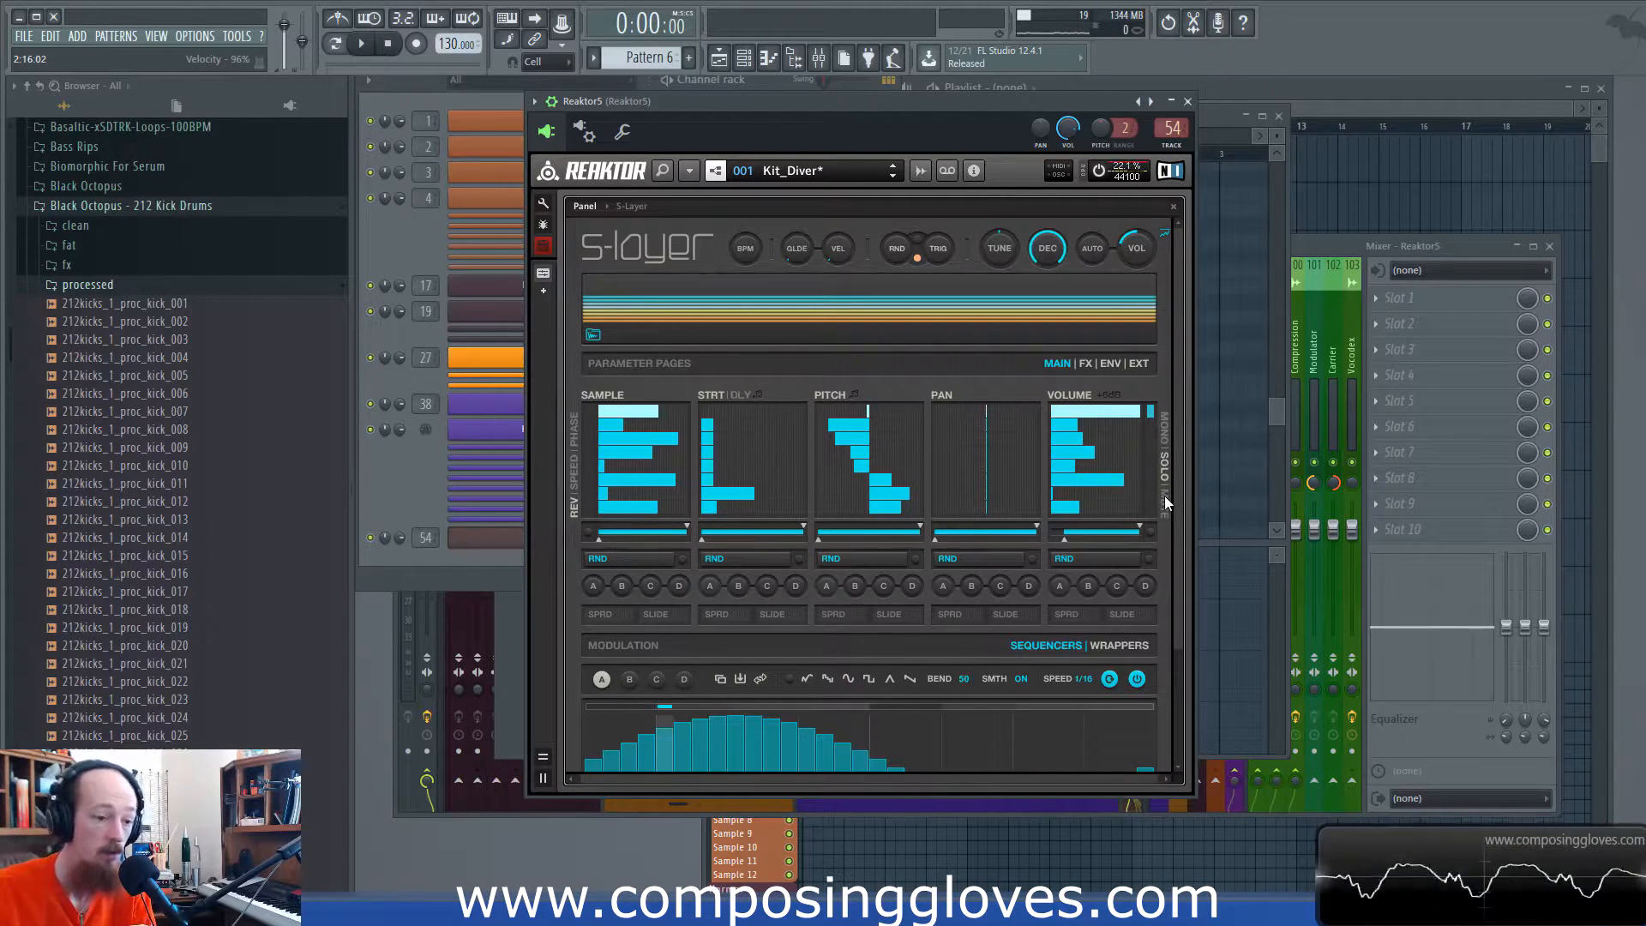
{"action": "left_click", "coordinate": [1164, 507]}
{"action": "left_click", "coordinate": [1169, 425]}
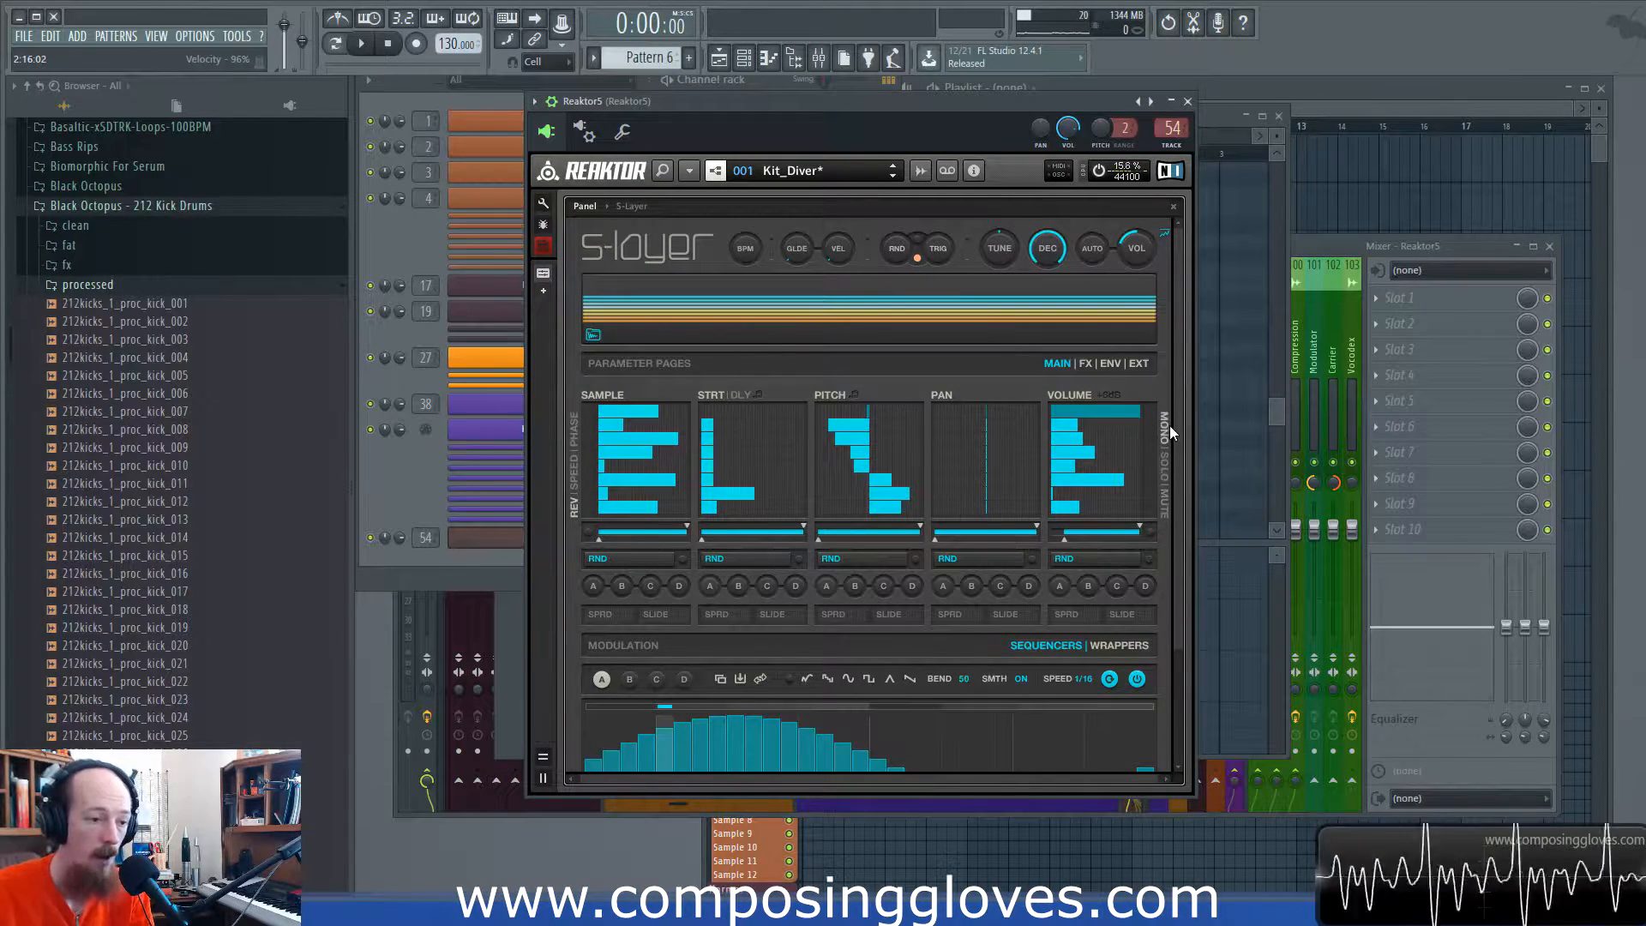
{"action": "left_click", "coordinate": [1161, 478]}
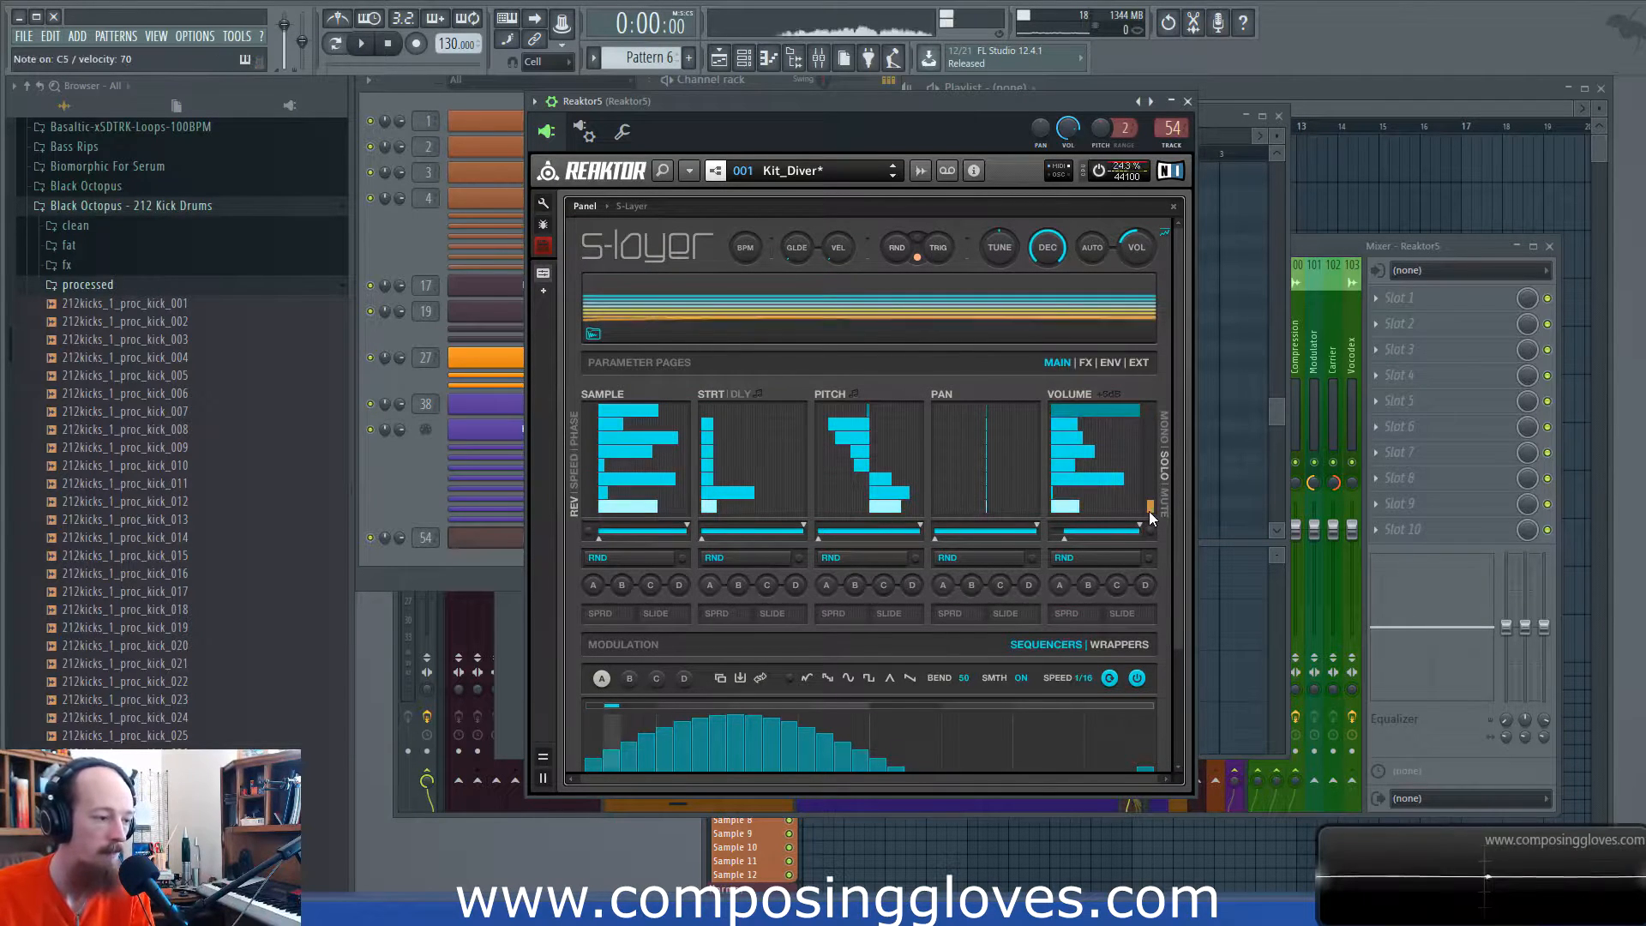
Step: Turn on reverse for the bottom layer, try the layer above and leave the REV view
{"action": "left_click", "coordinate": [588, 506]}
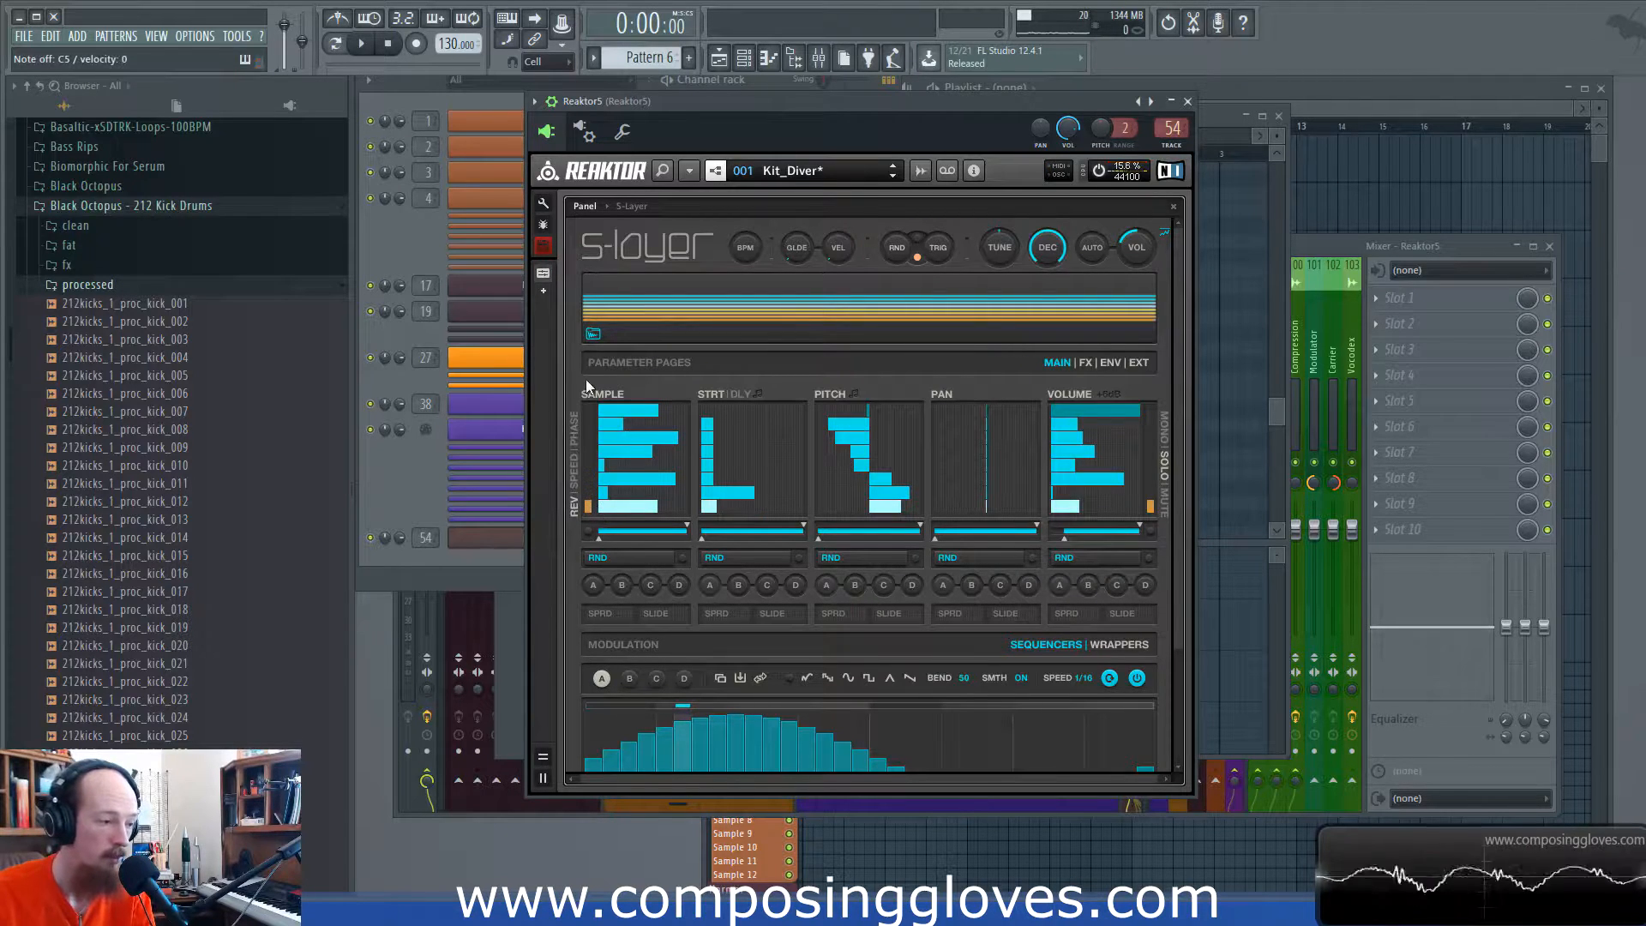
{"action": "left_click", "coordinate": [588, 495]}
{"action": "left_click", "coordinate": [575, 486]}
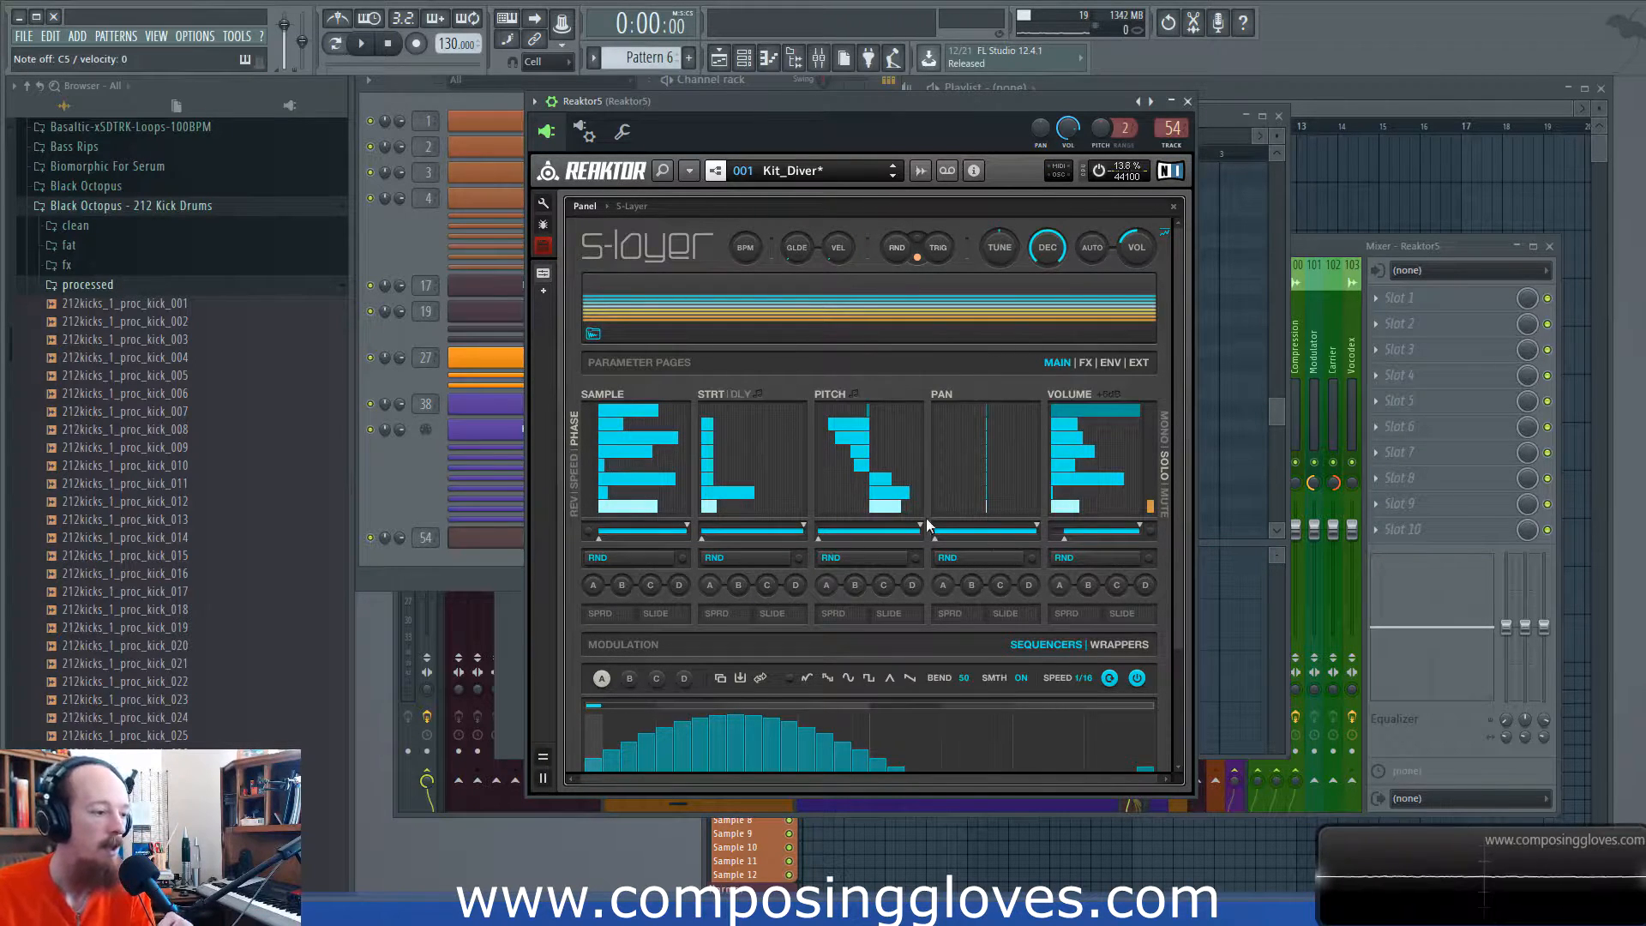
Step: Show the layers' Speed settings, set the bottom layer's speed to x1 and turn on BPM mode
{"action": "left_click", "coordinate": [574, 470]}
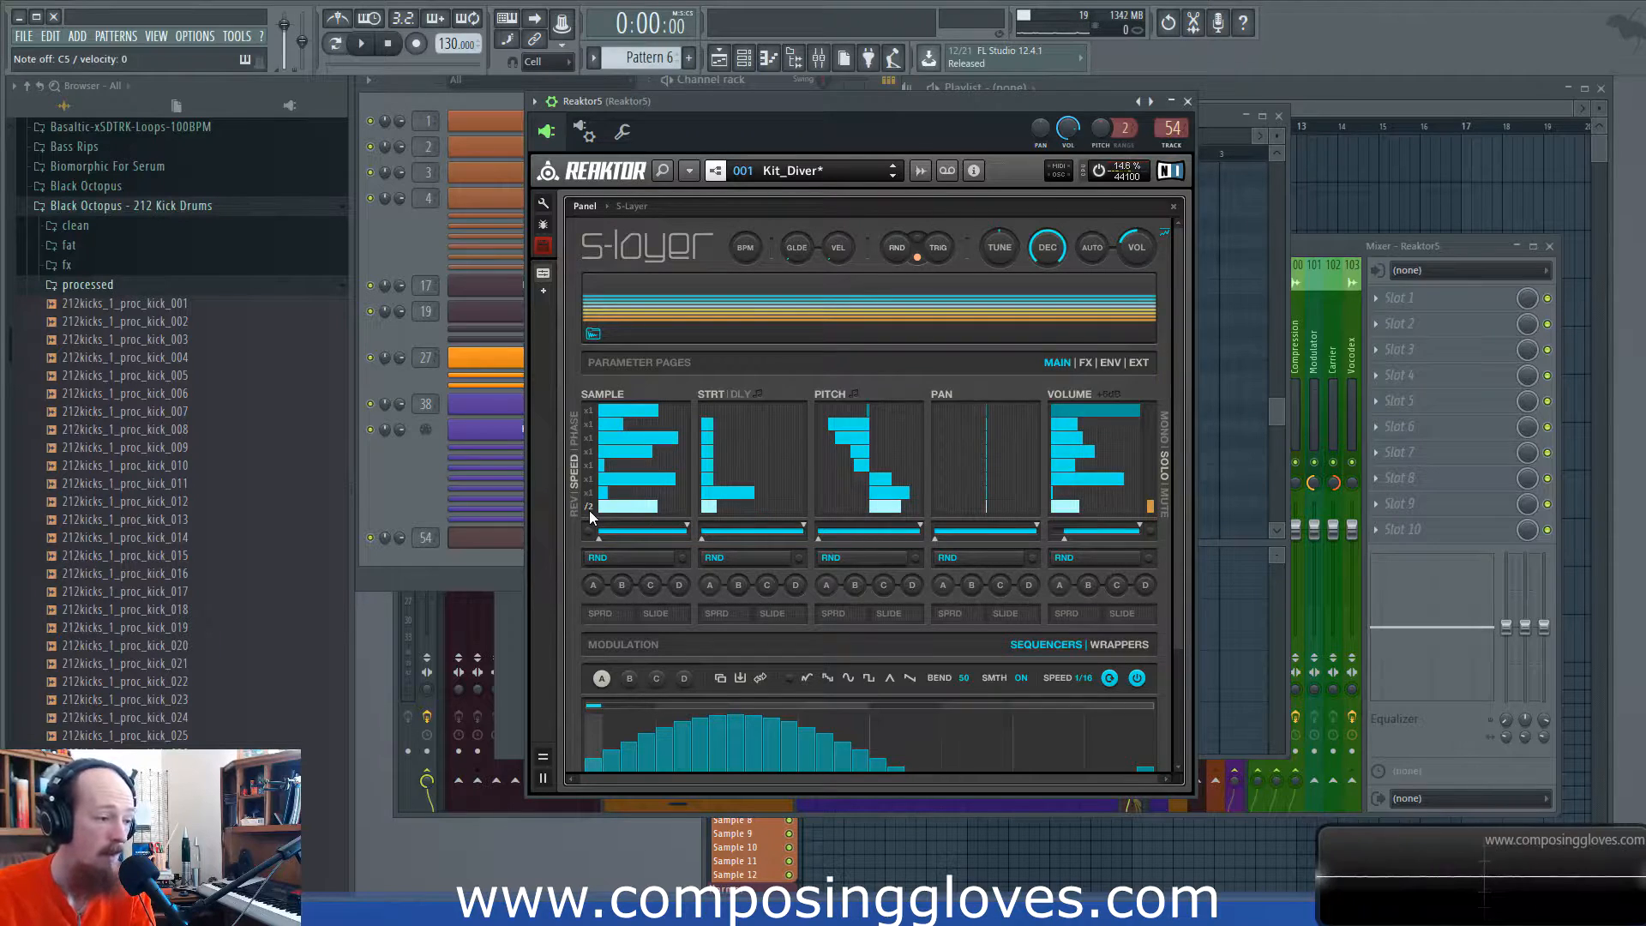
{"action": "left_click", "coordinate": [589, 510]}
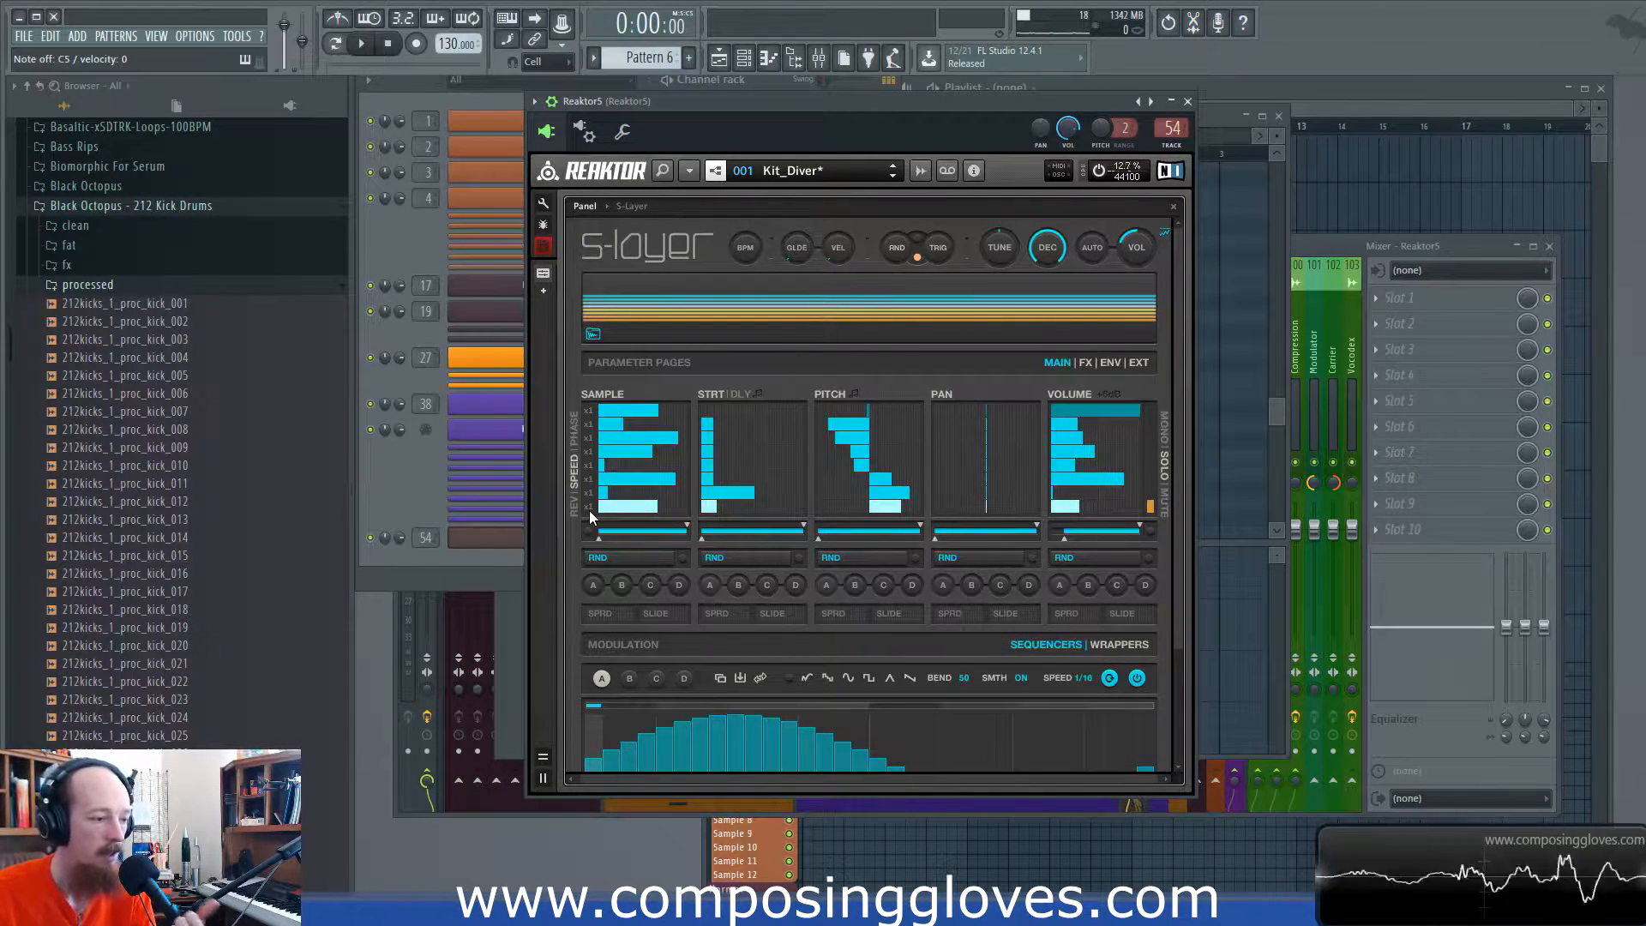
{"action": "left_click", "coordinate": [741, 260]}
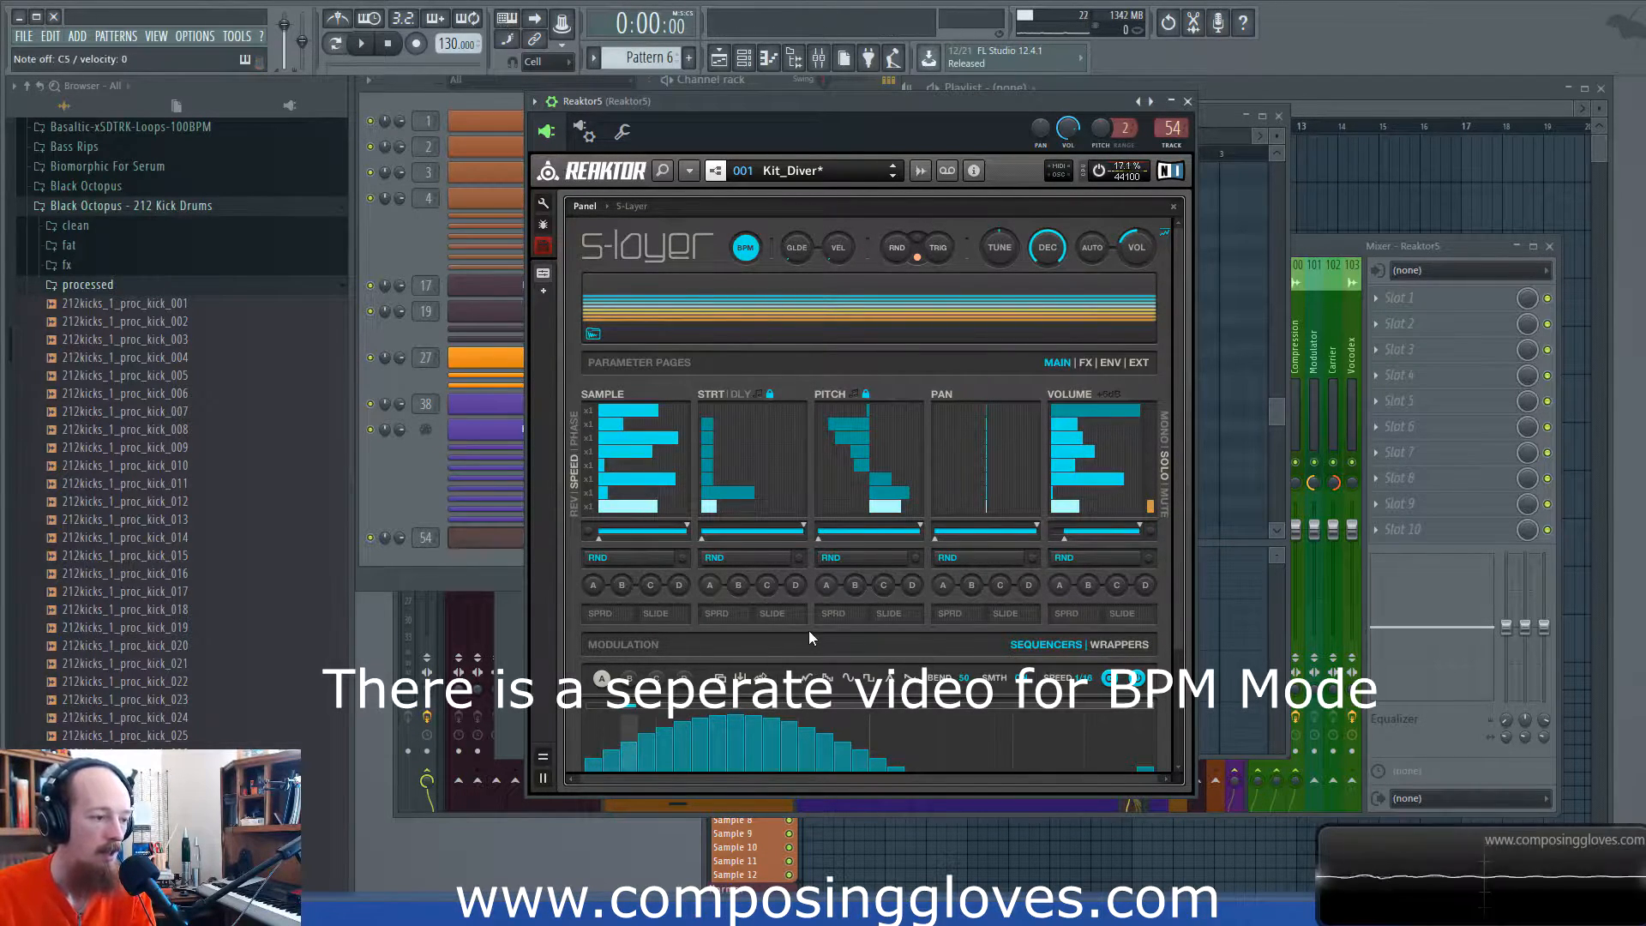
Step: Try the bottom layer's speed at /2 and return it to x1
{"action": "left_click", "coordinate": [589, 507]}
{"action": "left_click", "coordinate": [590, 509]}
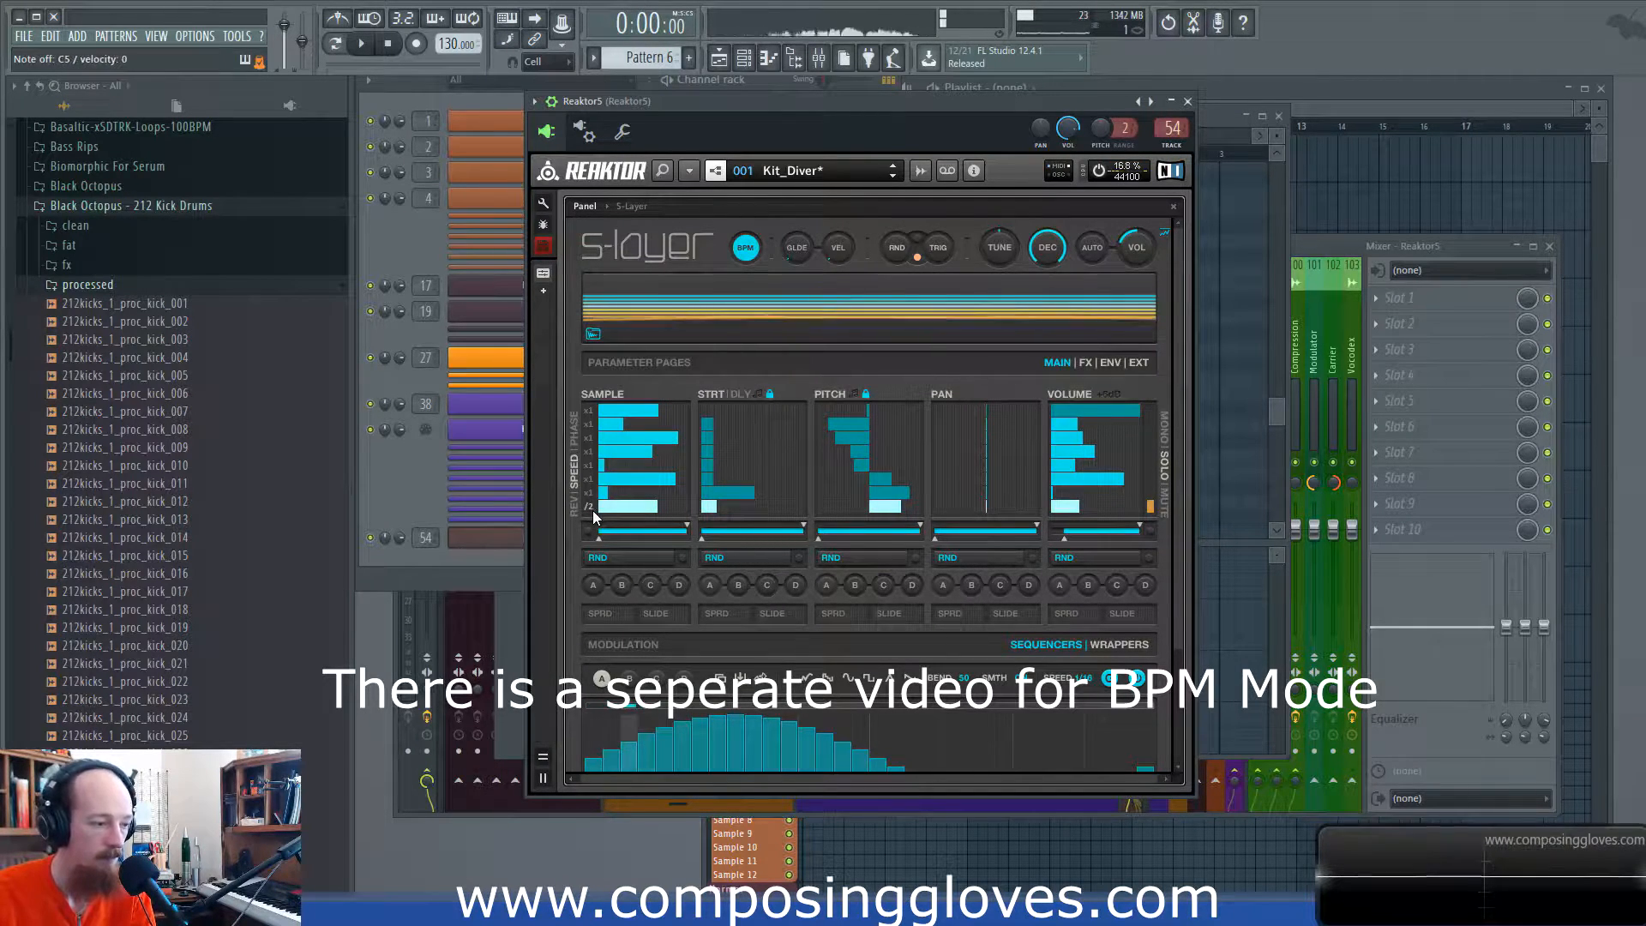
Step: Show the FX parameter page, turn on Grain for the bottom layer and try out its Stretch value
{"action": "left_click_drag", "start_coordinate": [1177, 424], "coordinate": [1177, 450]}
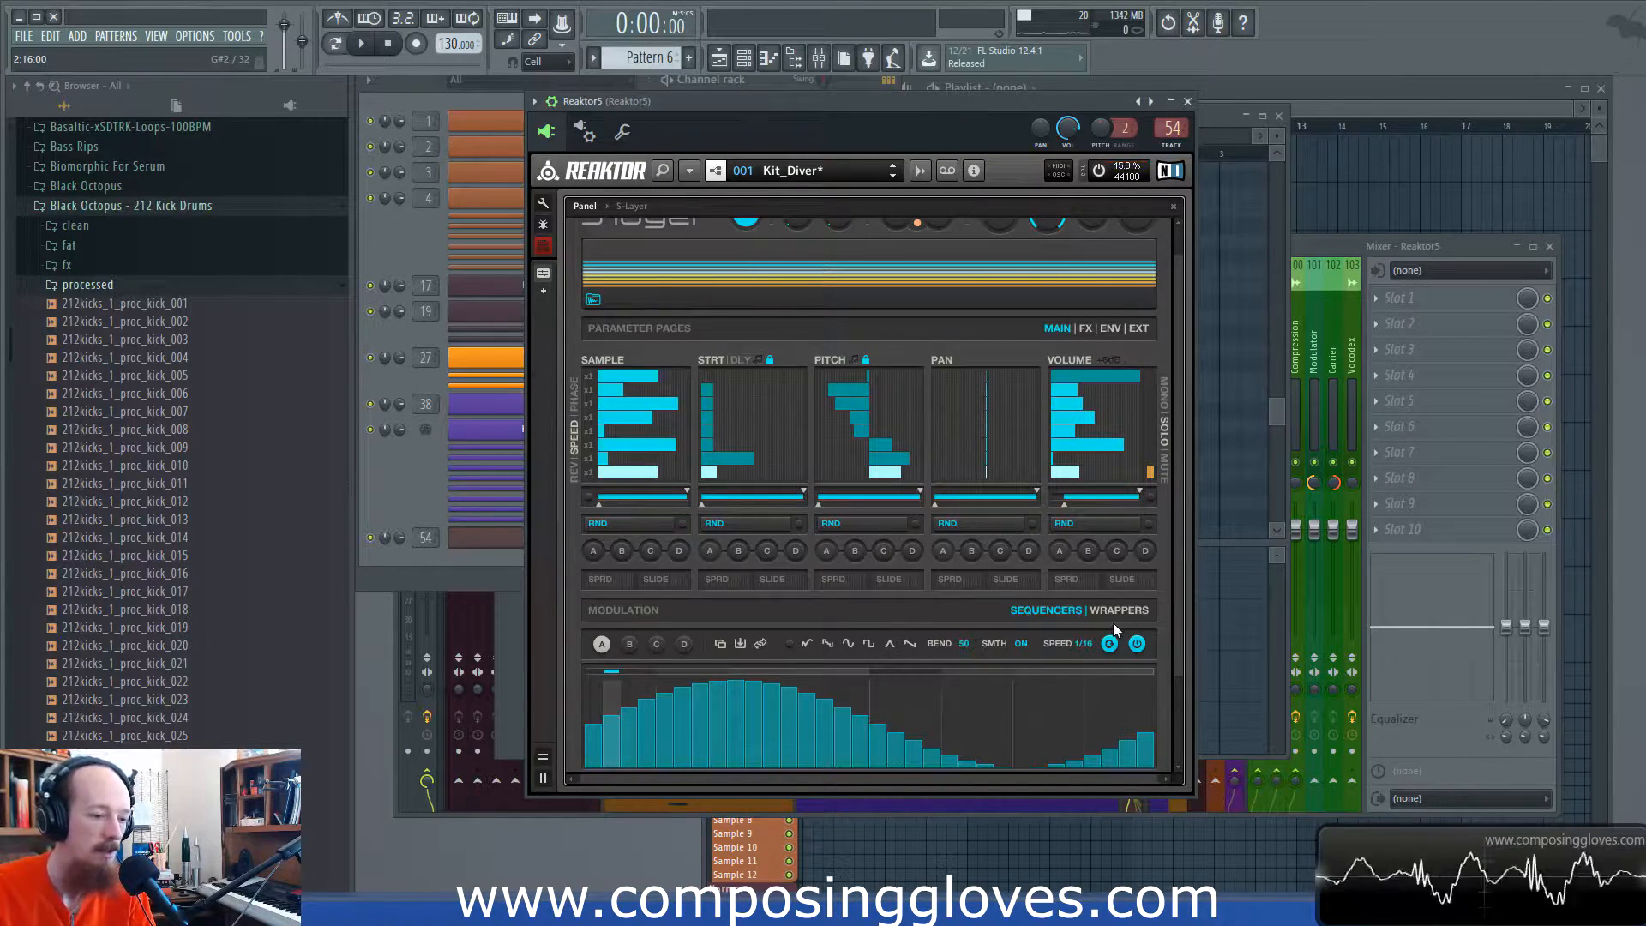
{"action": "left_click", "coordinate": [1083, 330]}
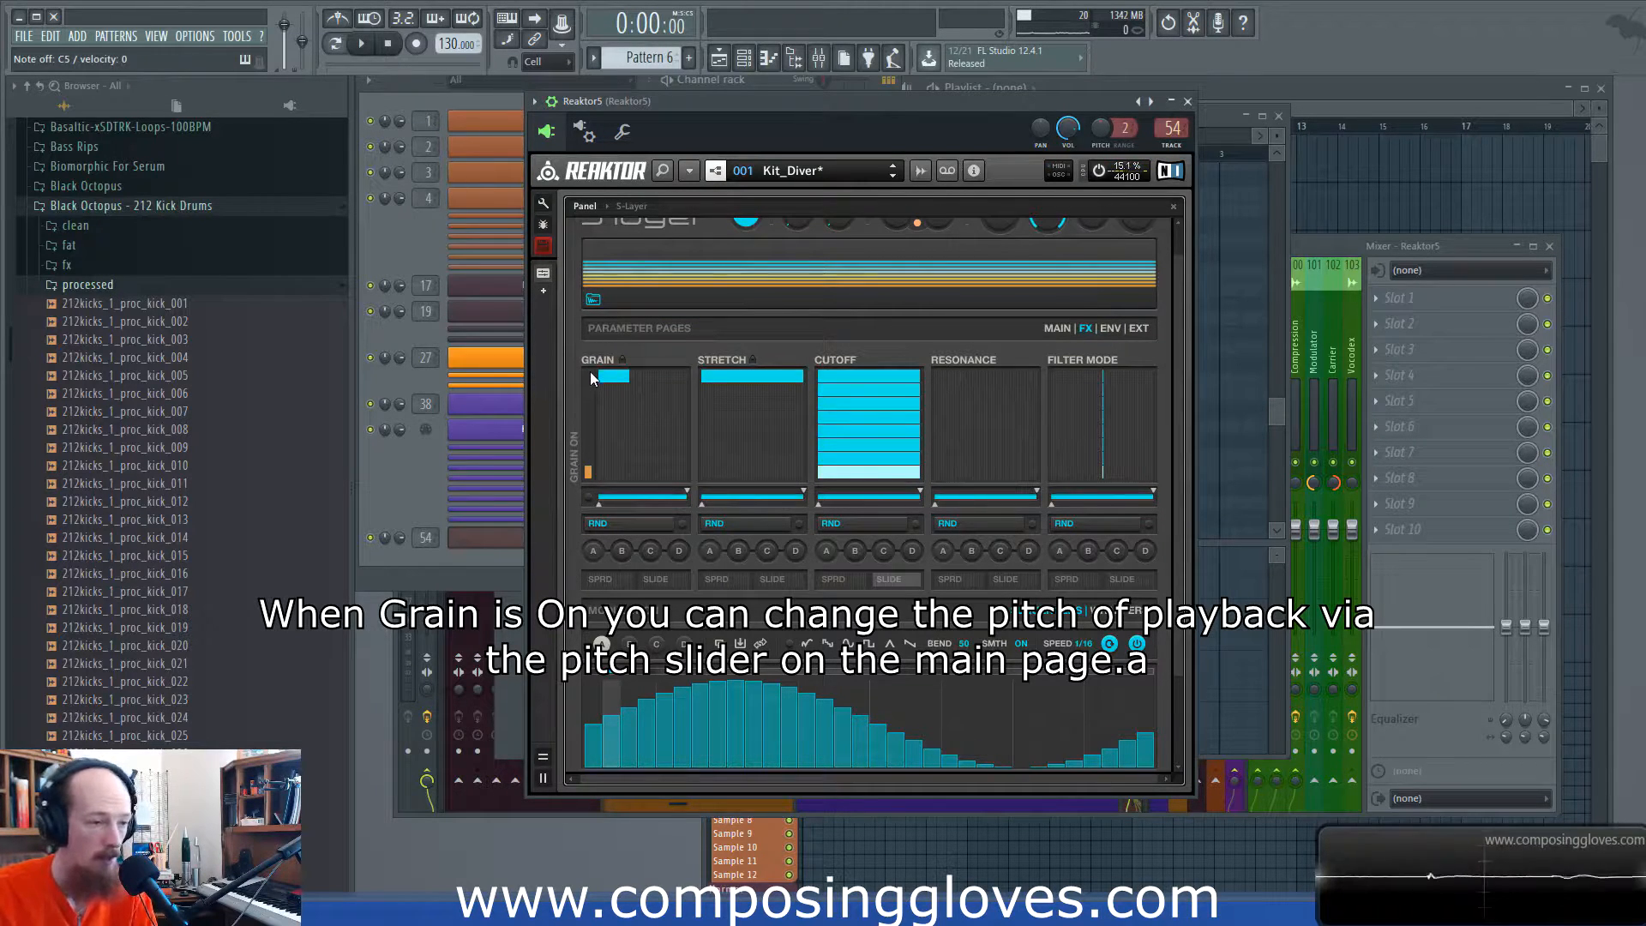
{"action": "mouse_move", "coordinate": [608, 482]}
{"action": "left_mouse_down"}
{"action": "mouse_move", "coordinate": [799, 477]}
{"action": "mouse_move", "coordinate": [759, 474]}
{"action": "left_mouse_up"}
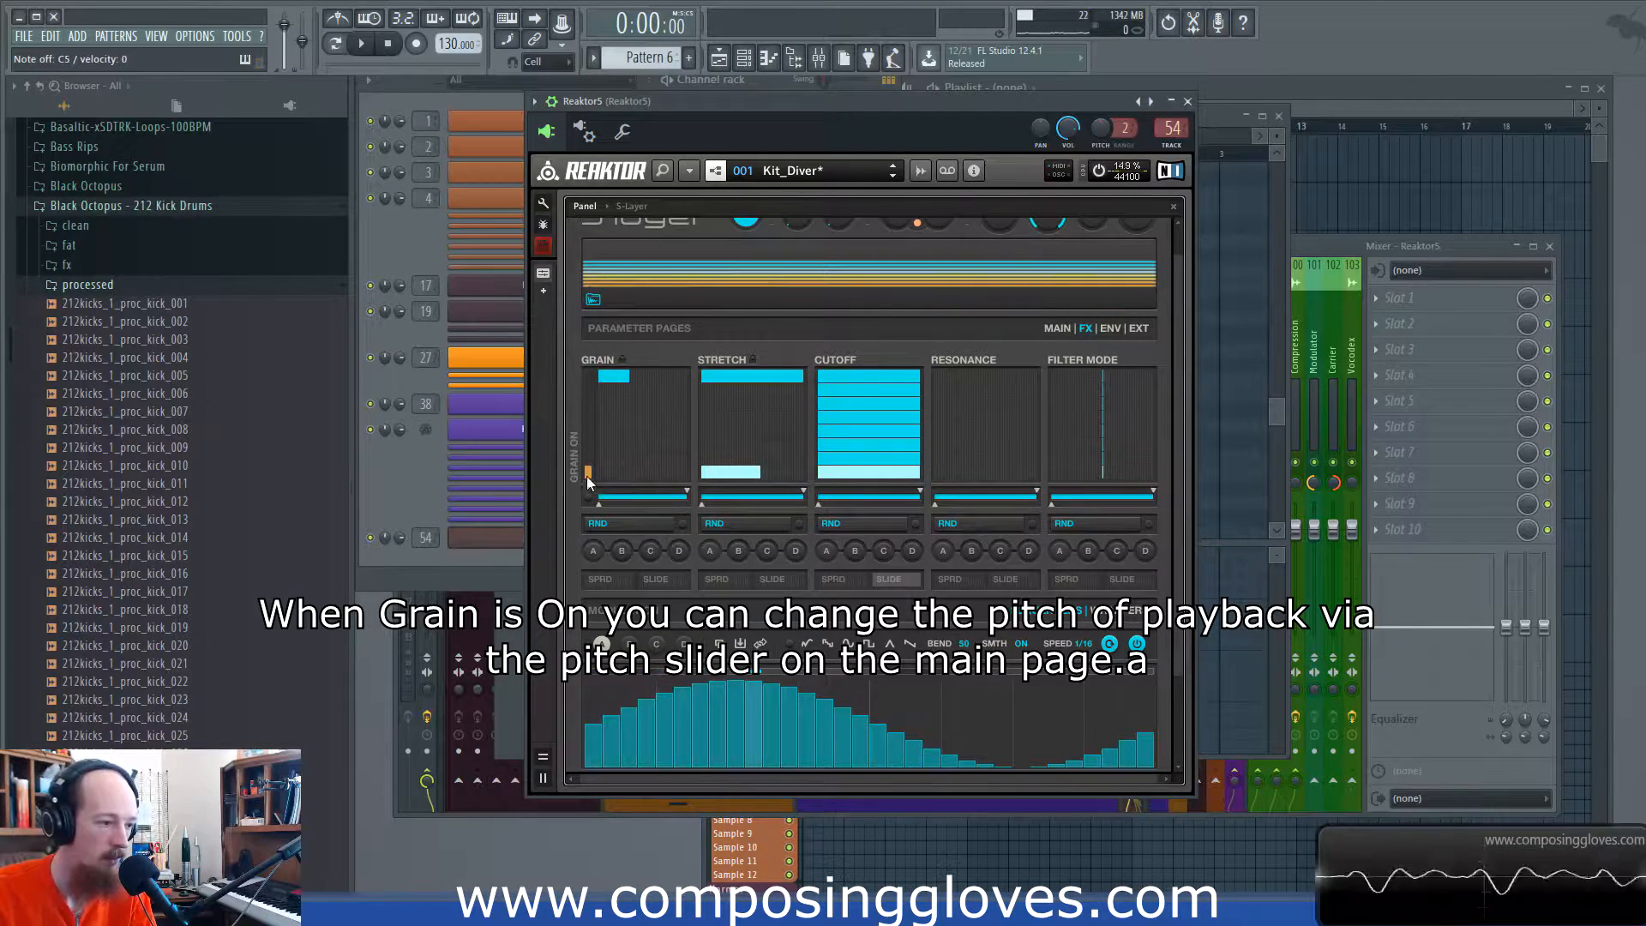
Step: Remove the bottom layer's solo, recheck the FX page, return to the MAIN page and turn off BPM mode
{"action": "left_click", "coordinate": [1055, 327]}
{"action": "scroll", "coordinate": [1164, 392], "scroll_direction": "up", "scroll_amount": 1}
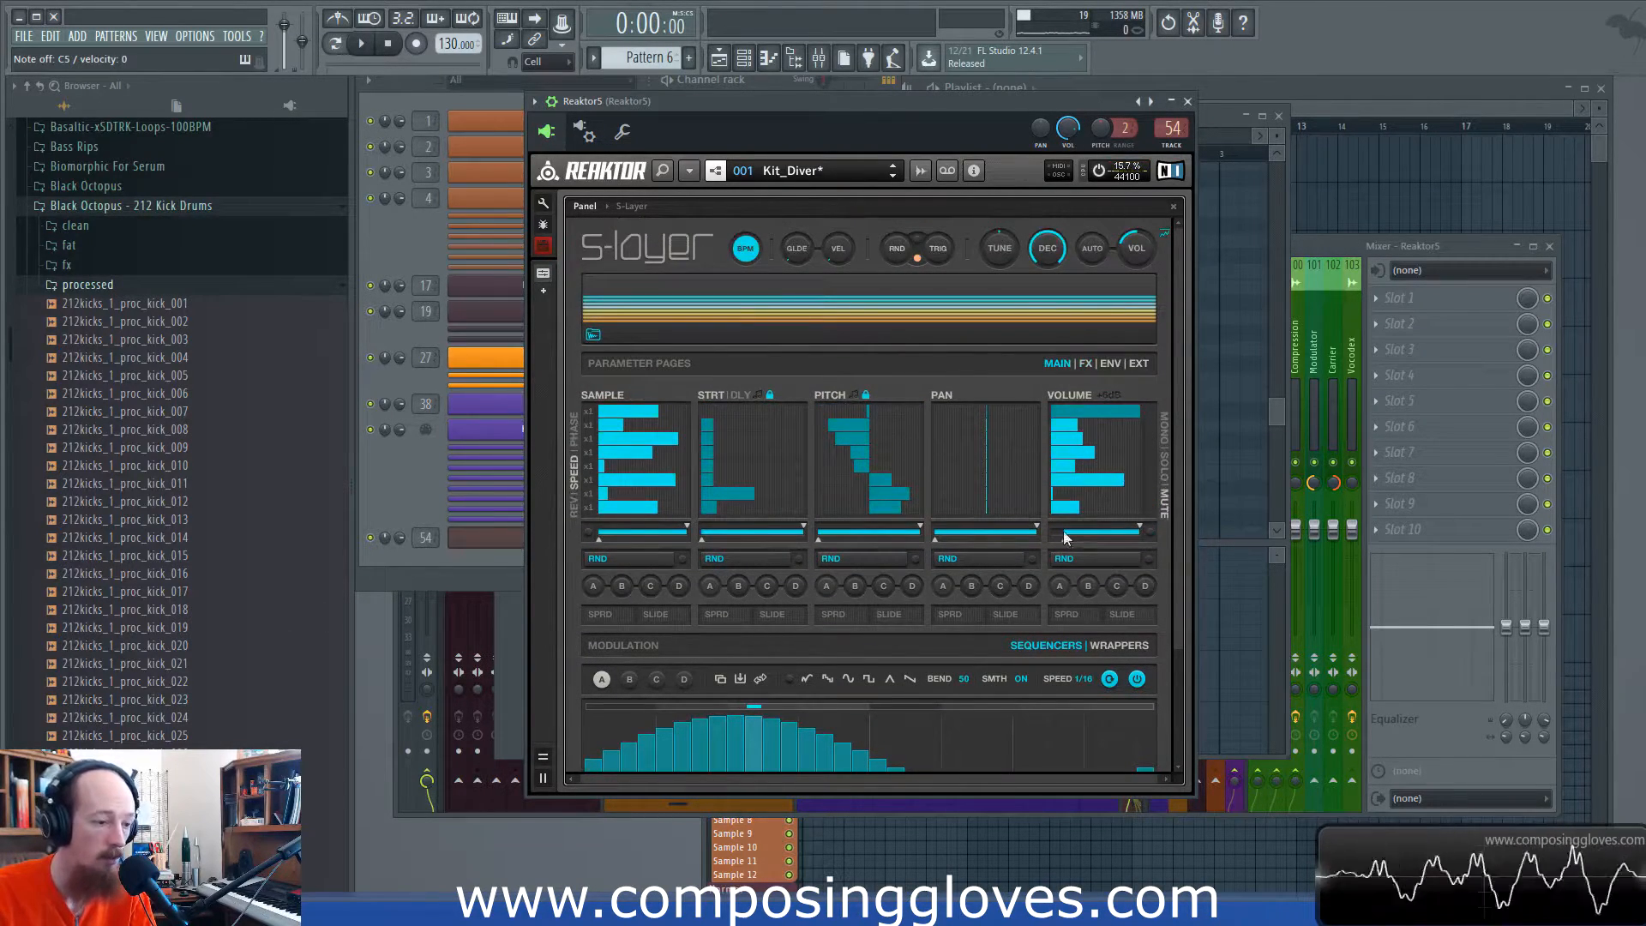
{"action": "left_click", "coordinate": [1085, 363]}
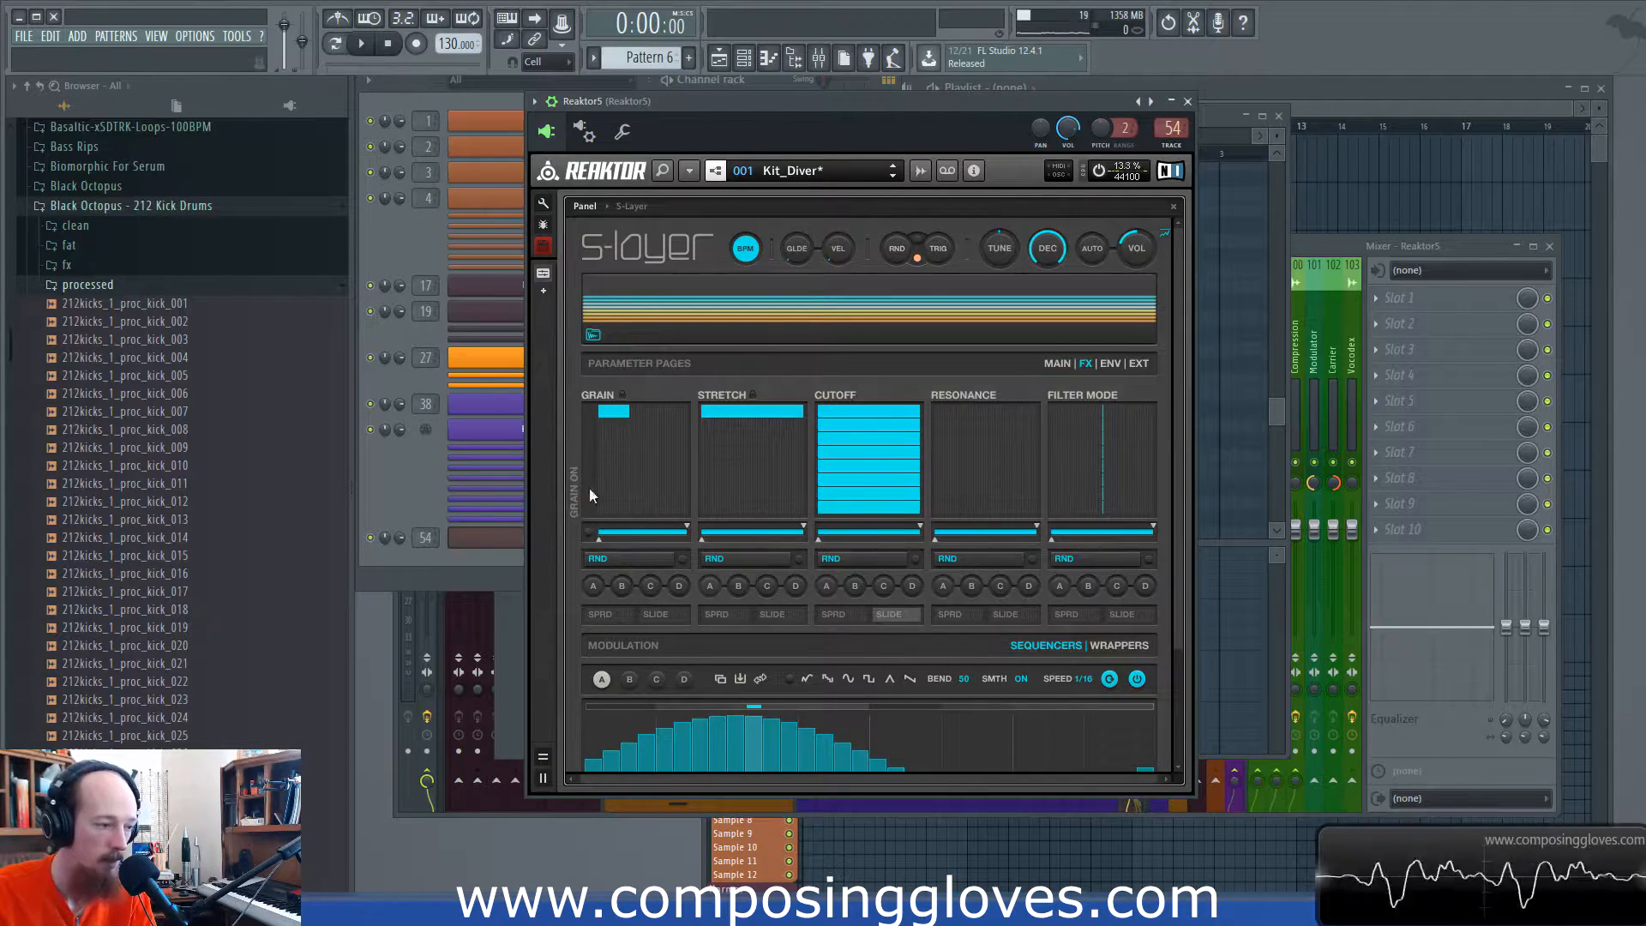
{"action": "left_click", "coordinate": [1058, 363]}
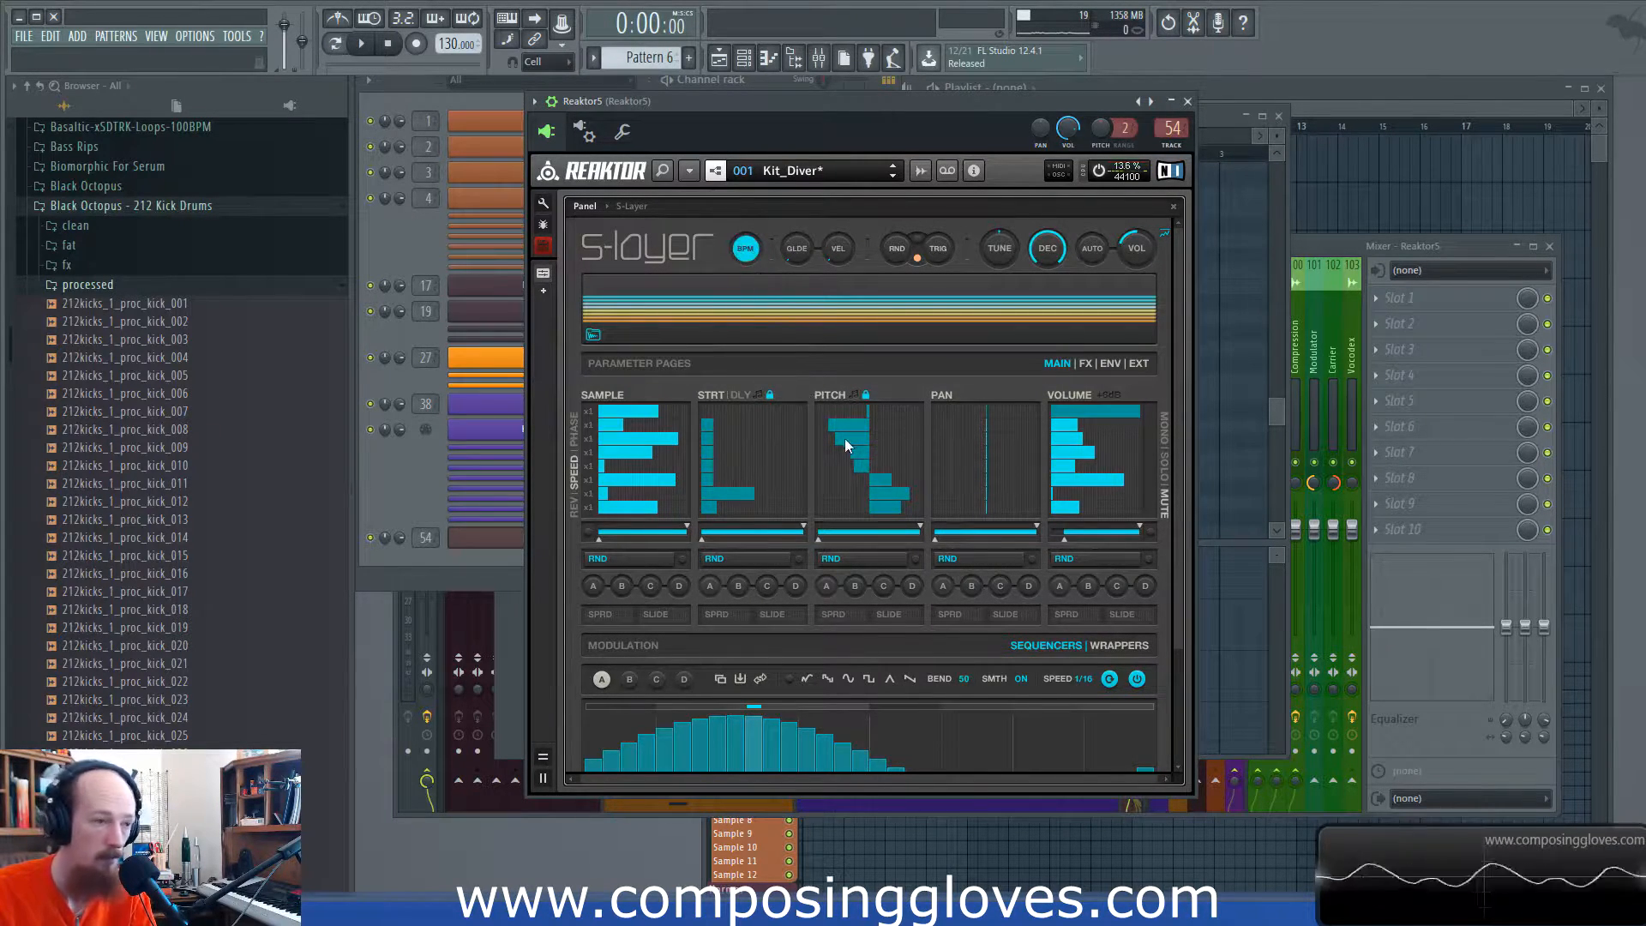
{"action": "left_click", "coordinate": [753, 256]}
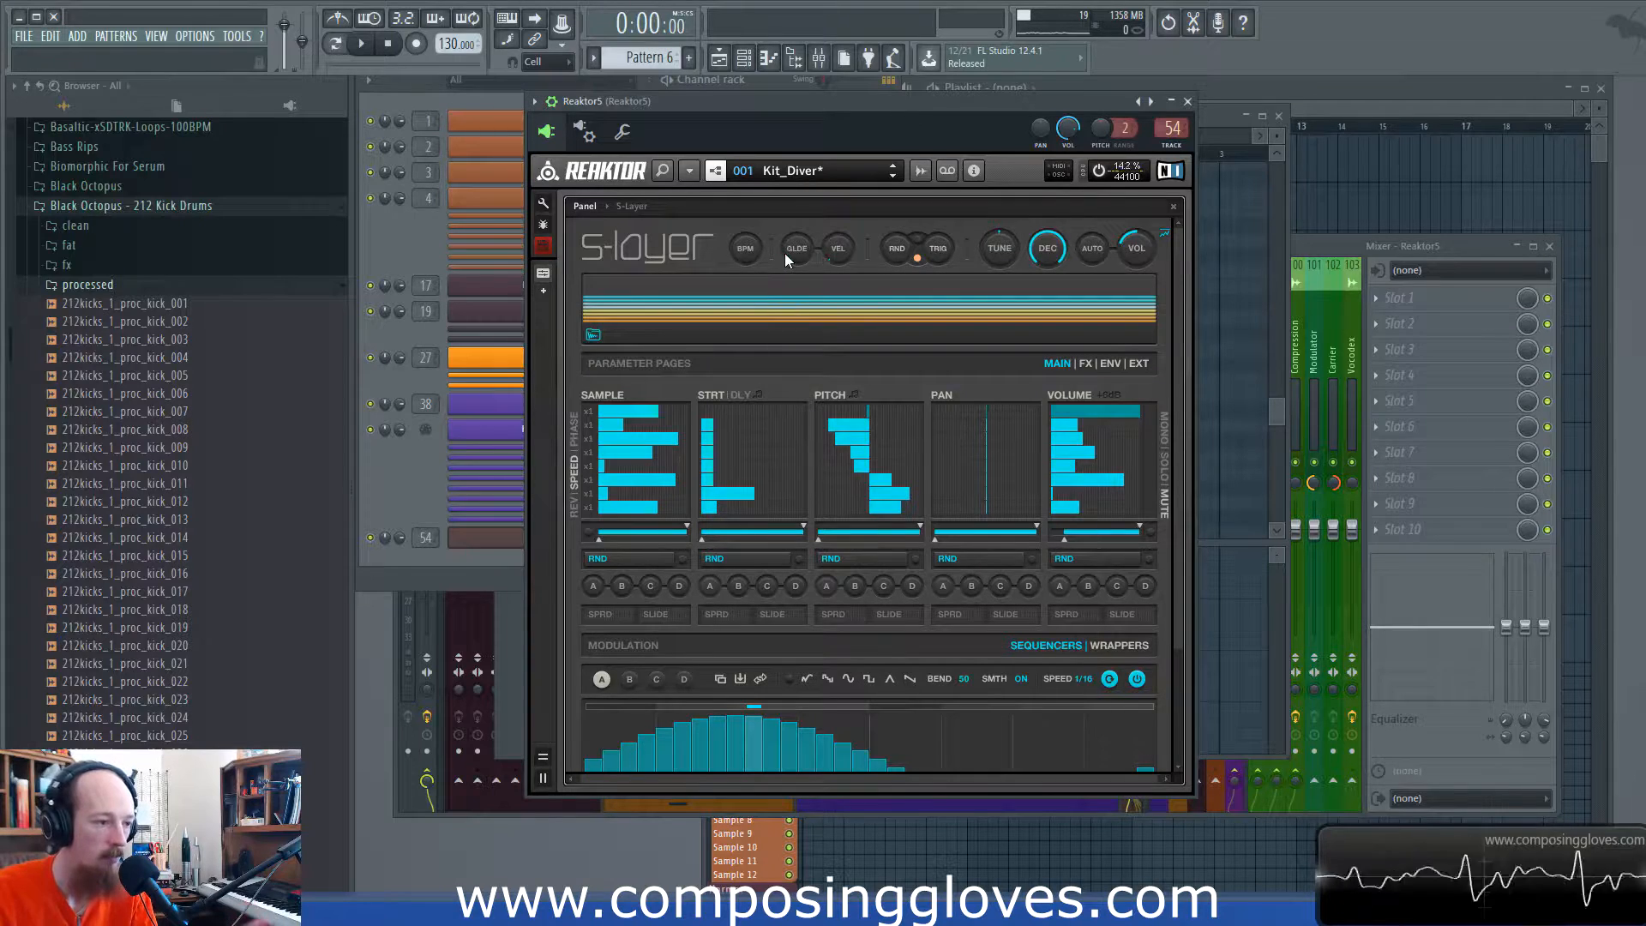
Step: Try the VEL amount and turn it back down to zero
{"action": "left_click_drag", "start_coordinate": [1181, 547], "coordinate": [1179, 681]}
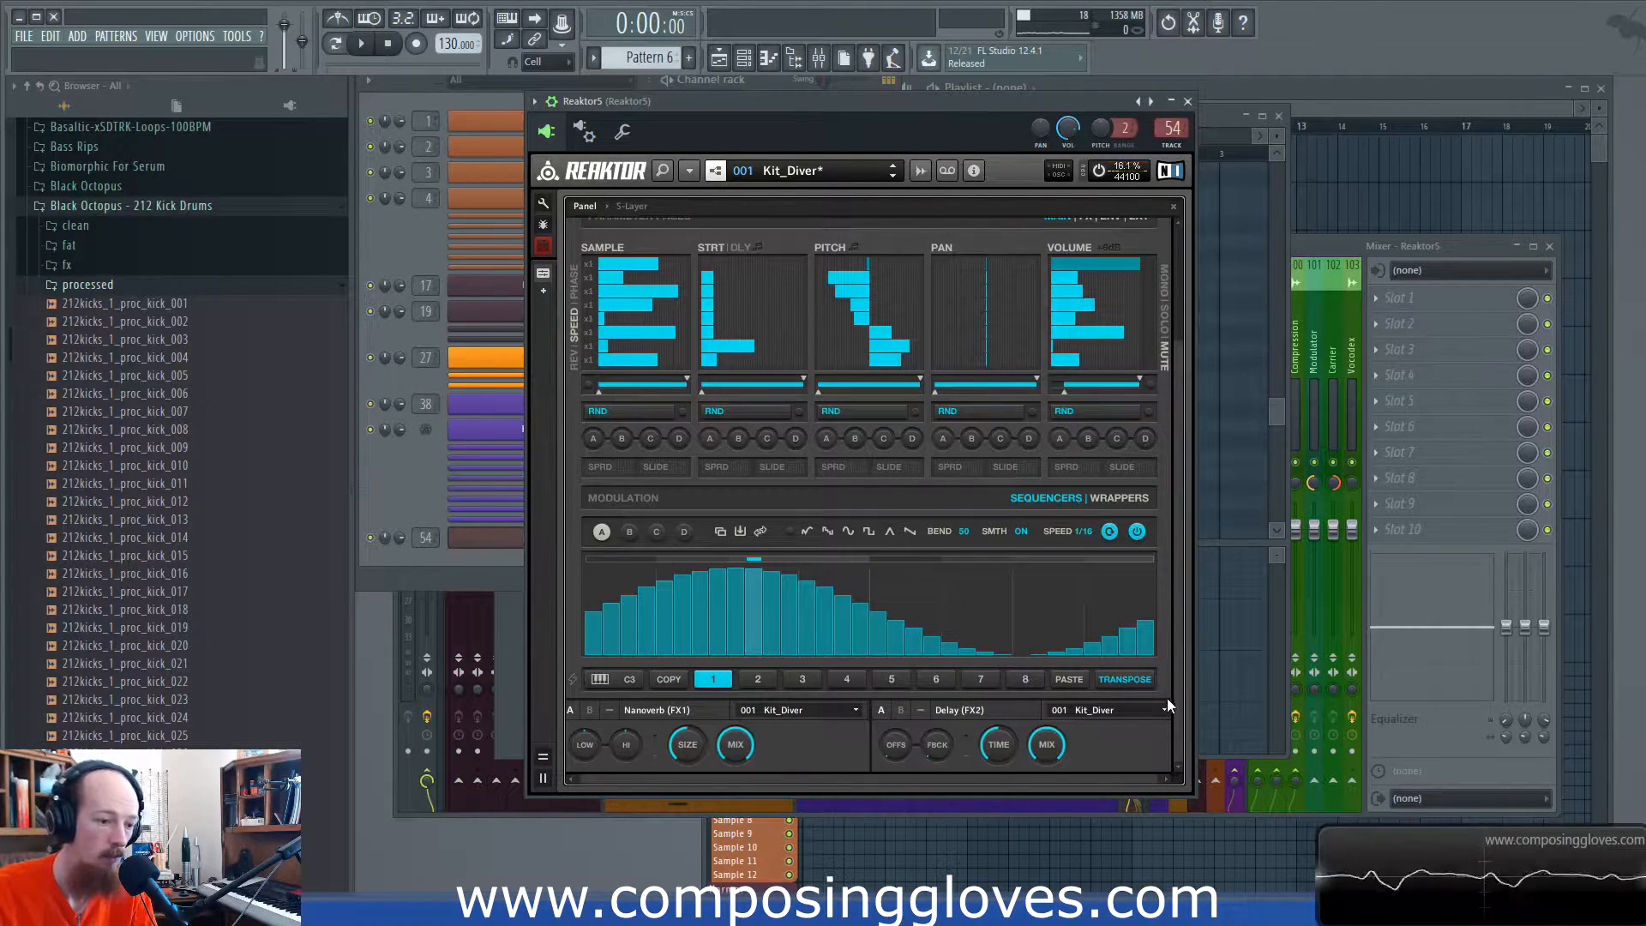
{"action": "left_click_drag", "start_coordinate": [1181, 728], "coordinate": [1174, 572]}
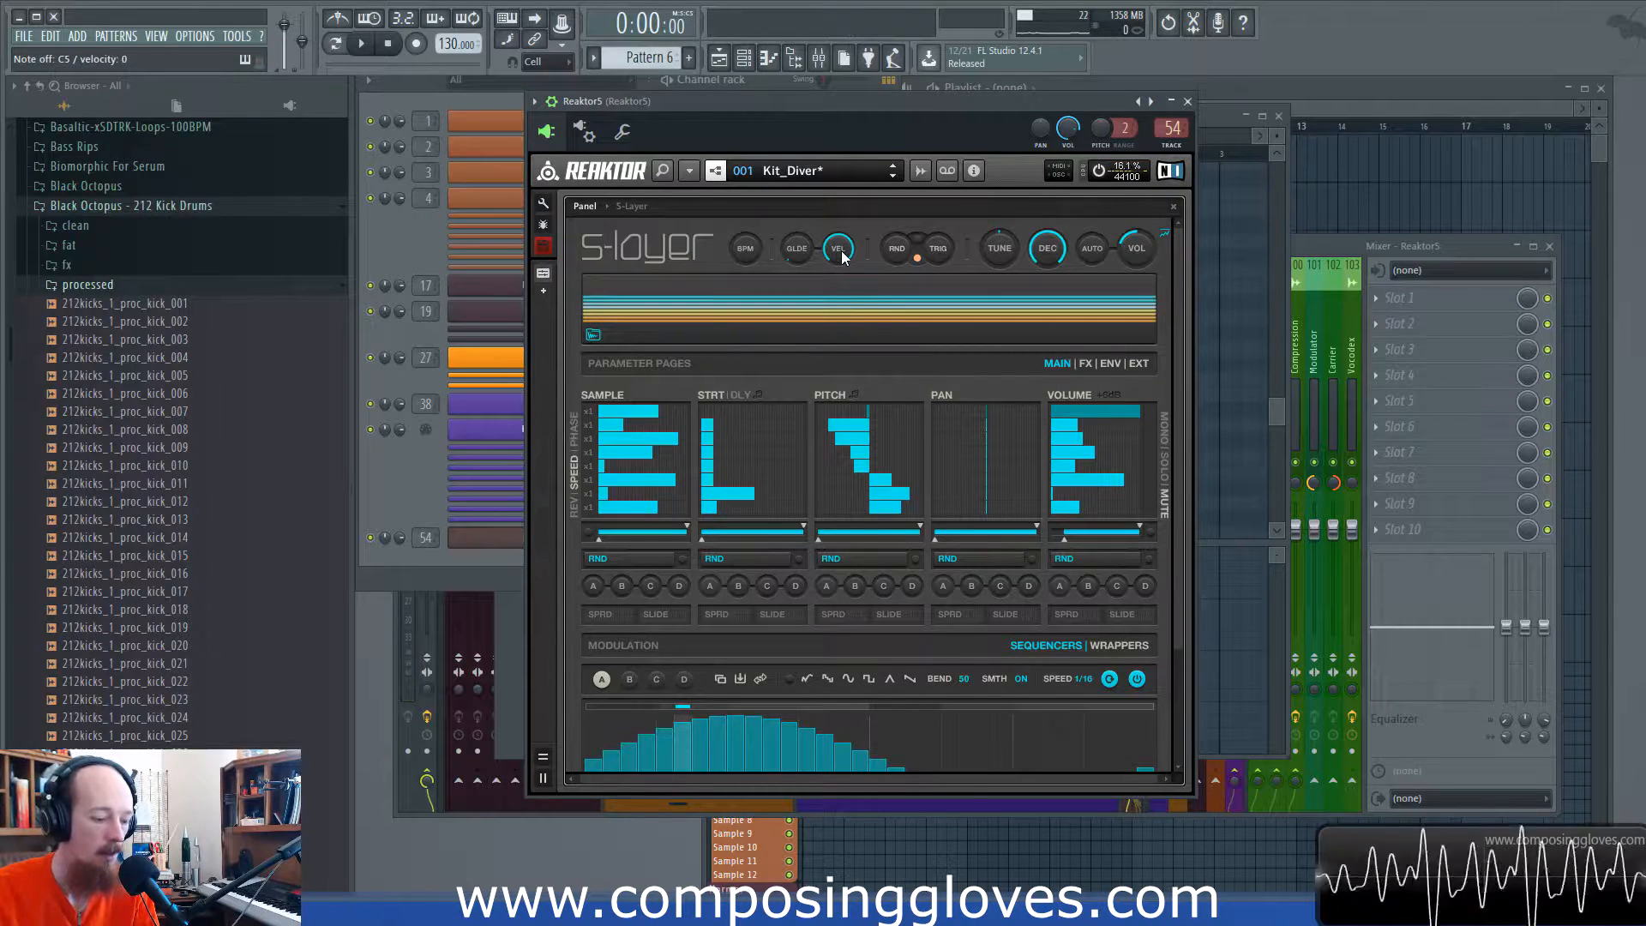
{"action": "left_click_drag", "start_coordinate": [841, 279], "coordinate": [857, 377]}
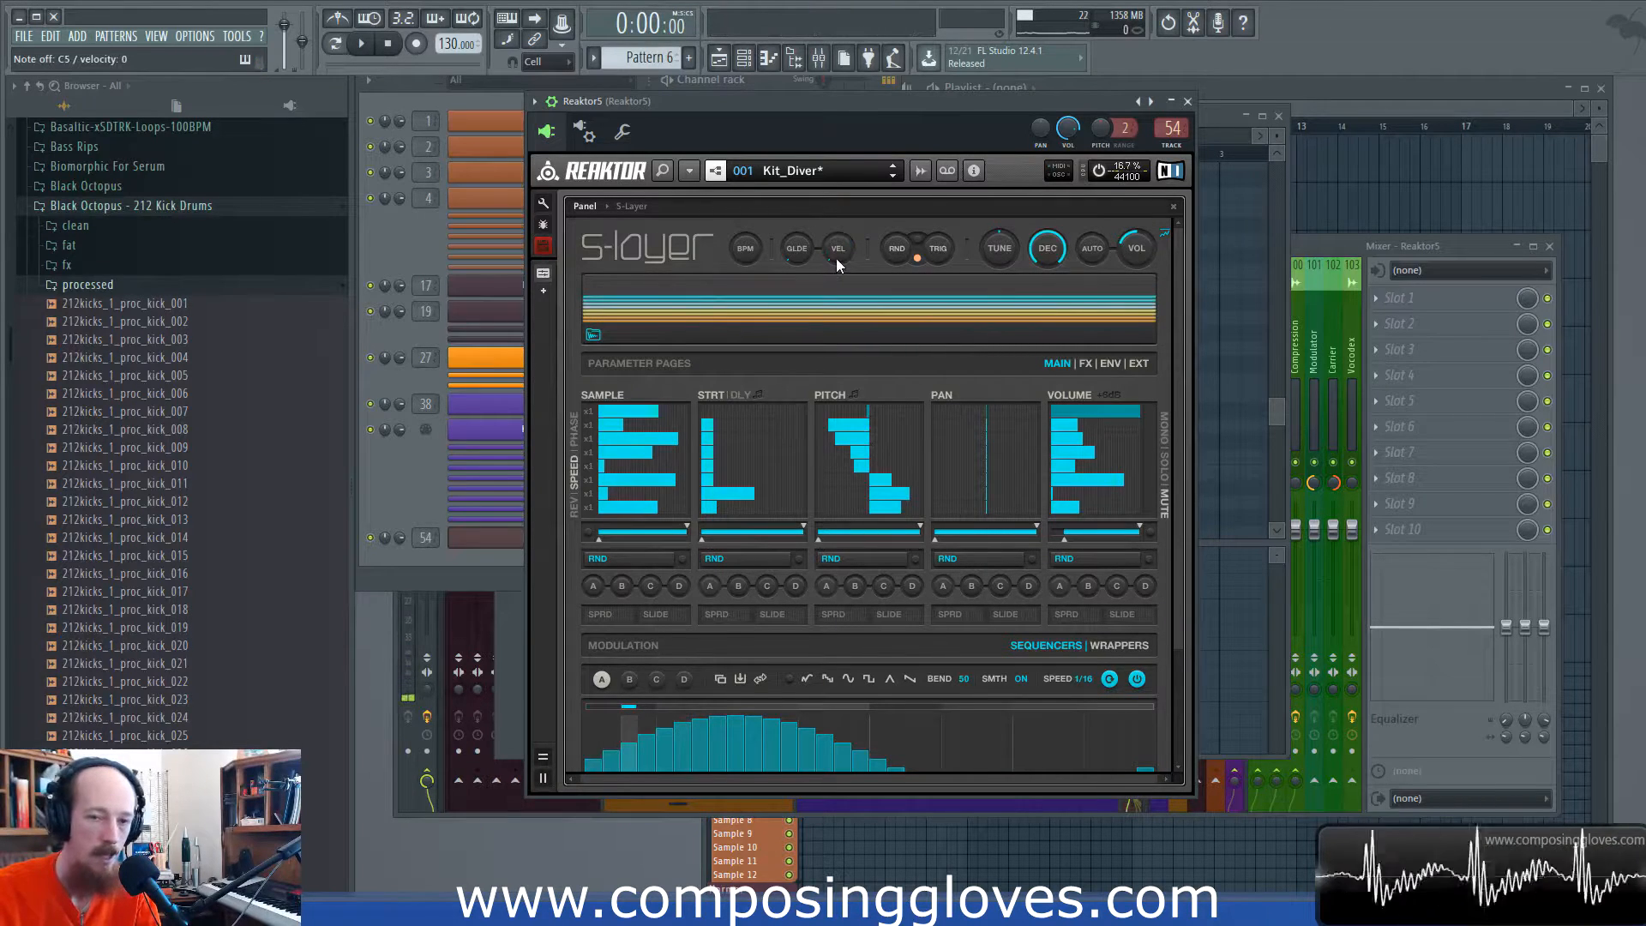
{"action": "left_click_drag", "start_coordinate": [835, 218], "coordinate": [840, 315]}
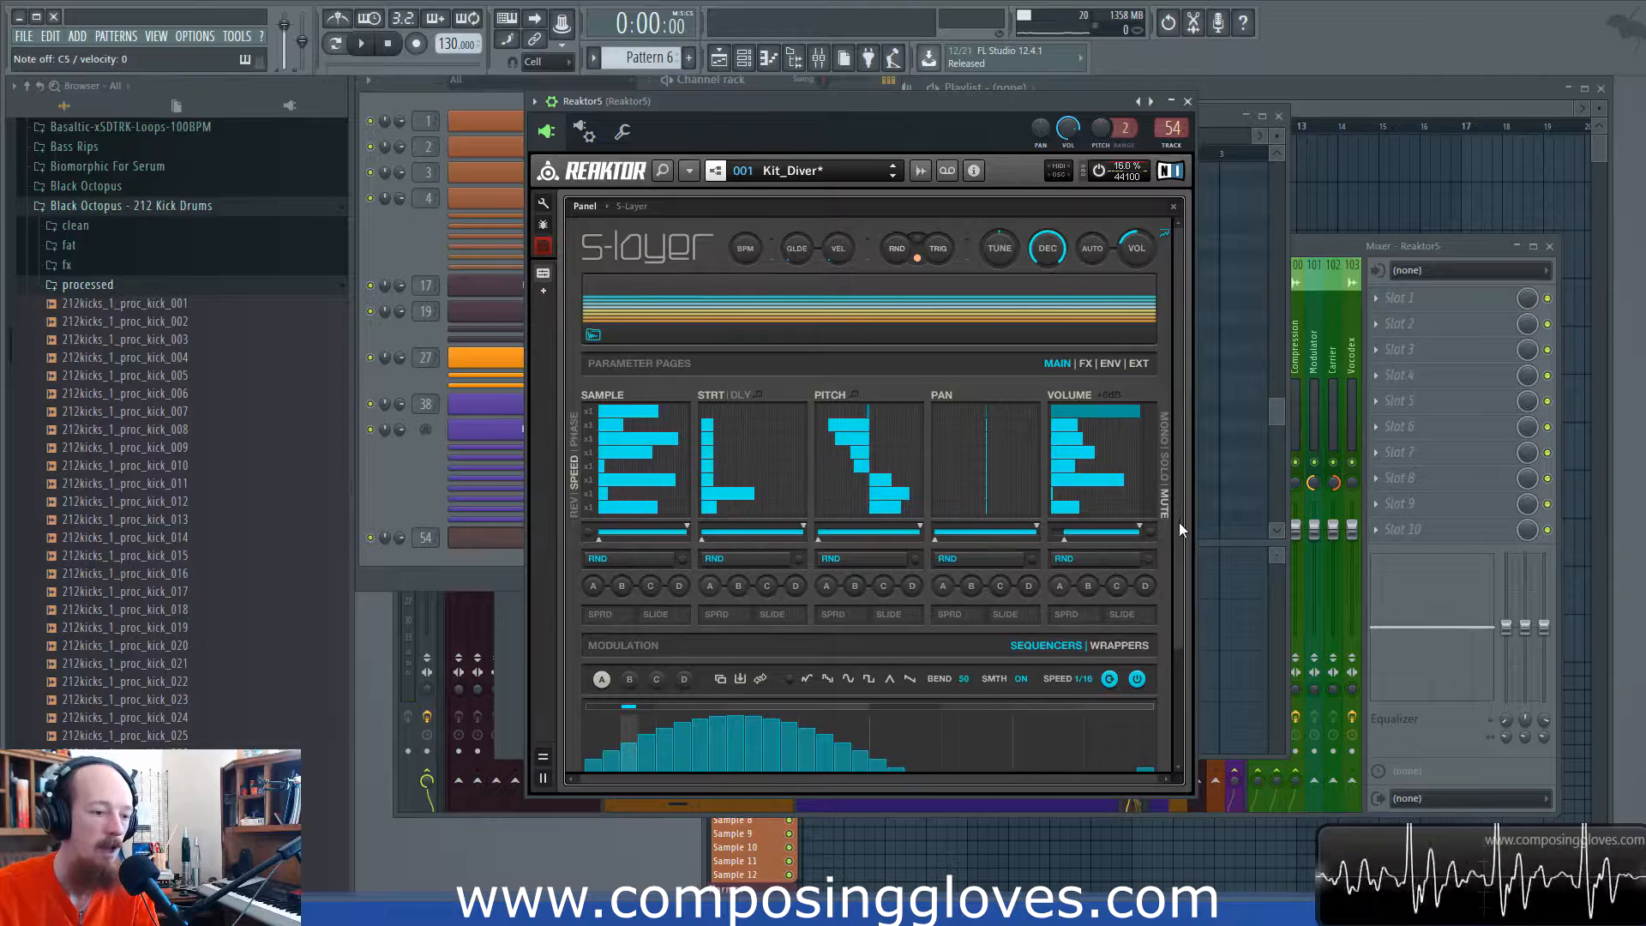
Step: Turn off scene Transpose, enable keyboard scene switching and raise the GLIDE amount
{"action": "left_click_drag", "start_coordinate": [1180, 522], "coordinate": [1175, 656]}
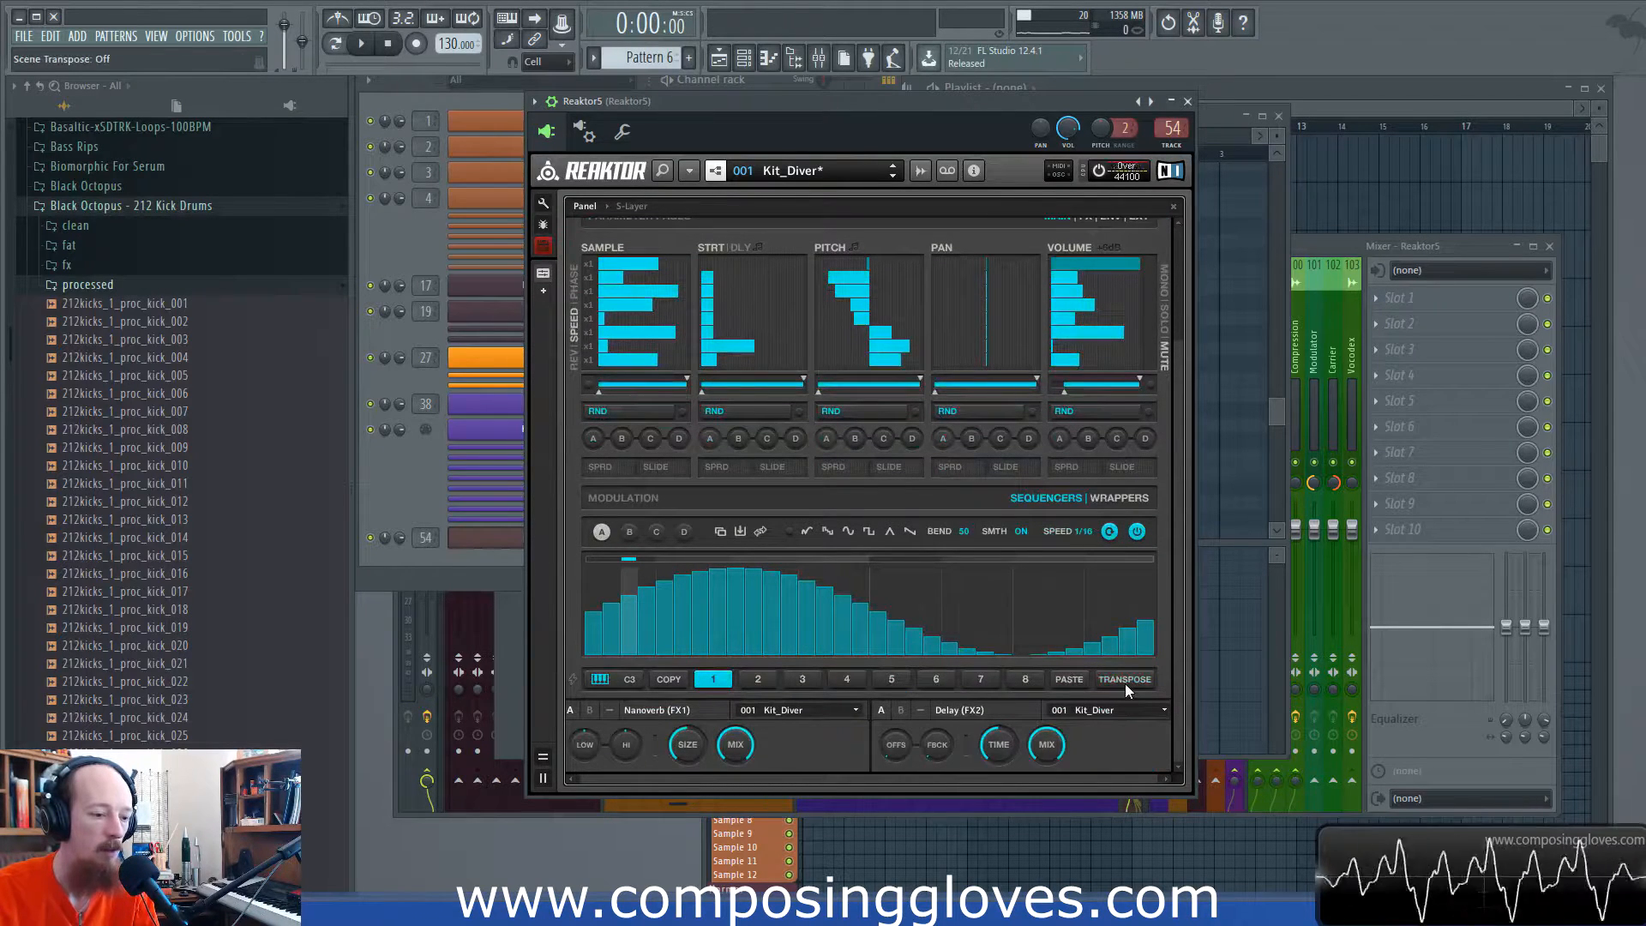
{"action": "scroll", "coordinate": [1174, 677], "scroll_direction": "up", "scroll_amount": 2}
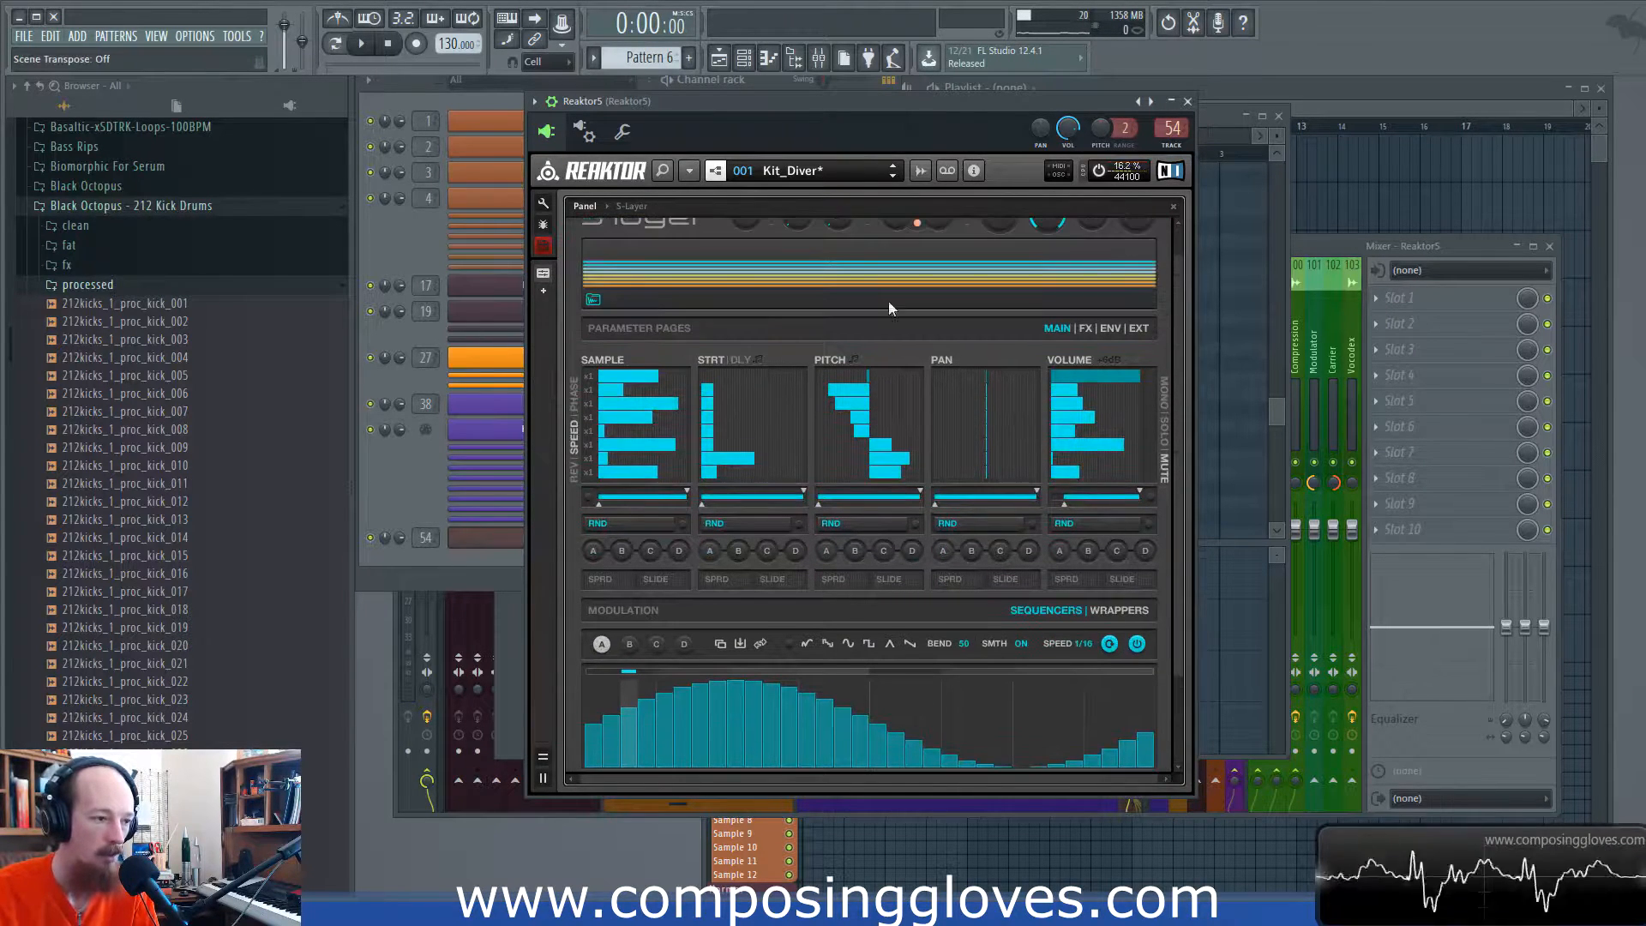
{"action": "scroll", "coordinate": [1178, 611], "scroll_direction": "up", "scroll_amount": 1}
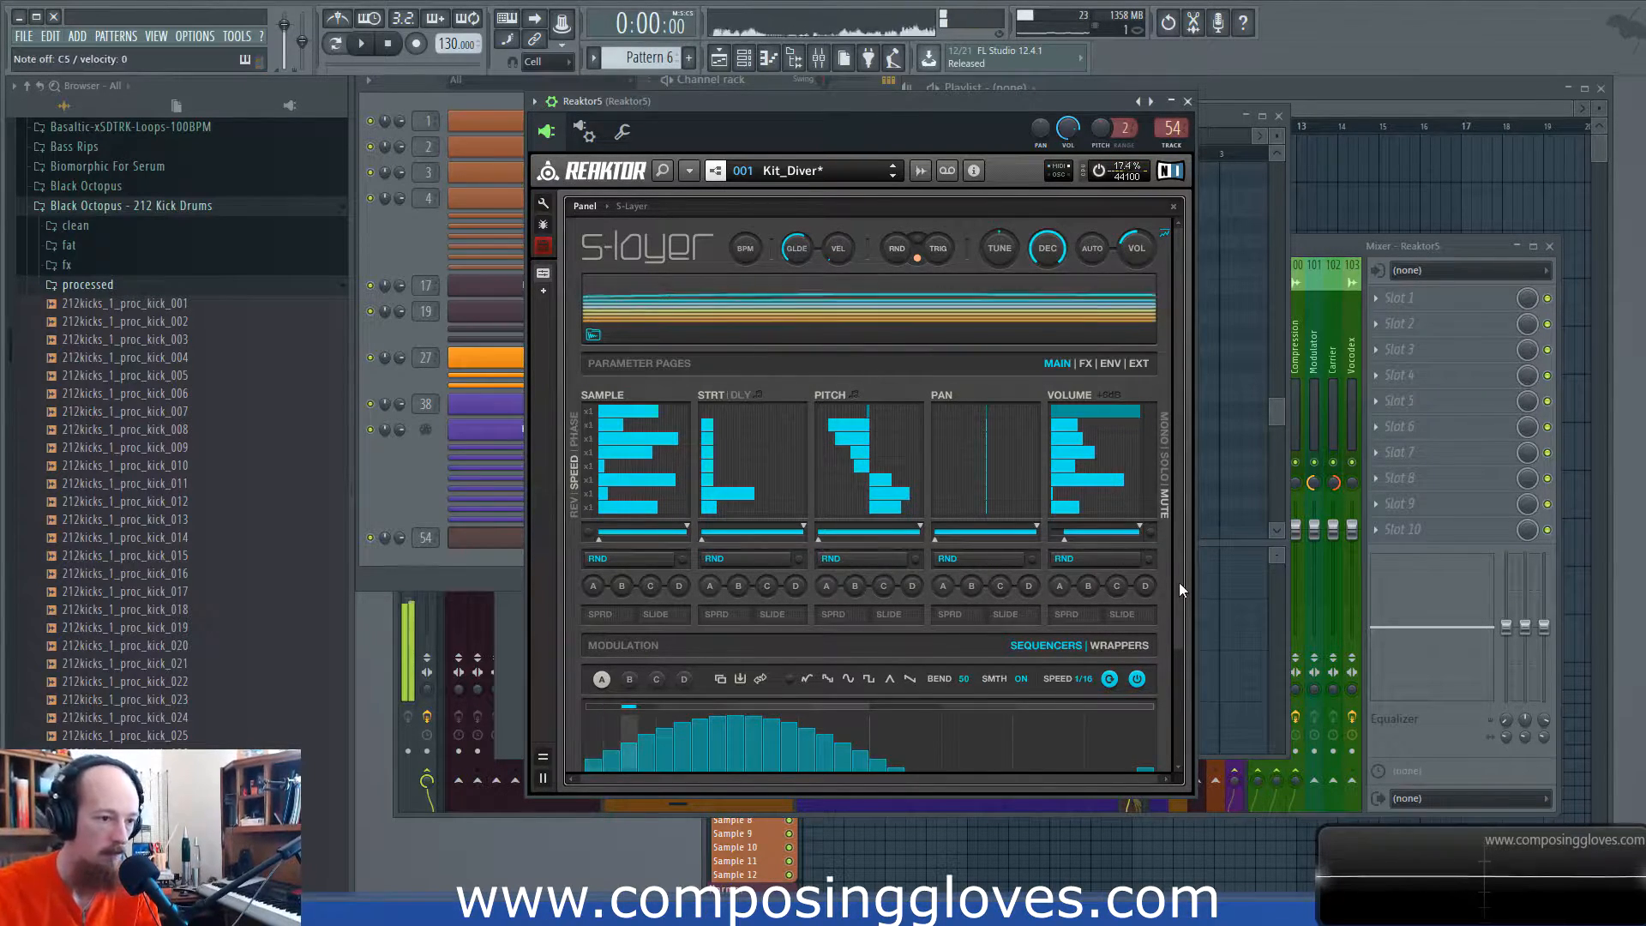
Step: Try scene 2, select scene 3 and turn GLIDE back down to zero
{"action": "left_click_drag", "start_coordinate": [1179, 583], "coordinate": [1168, 701]}
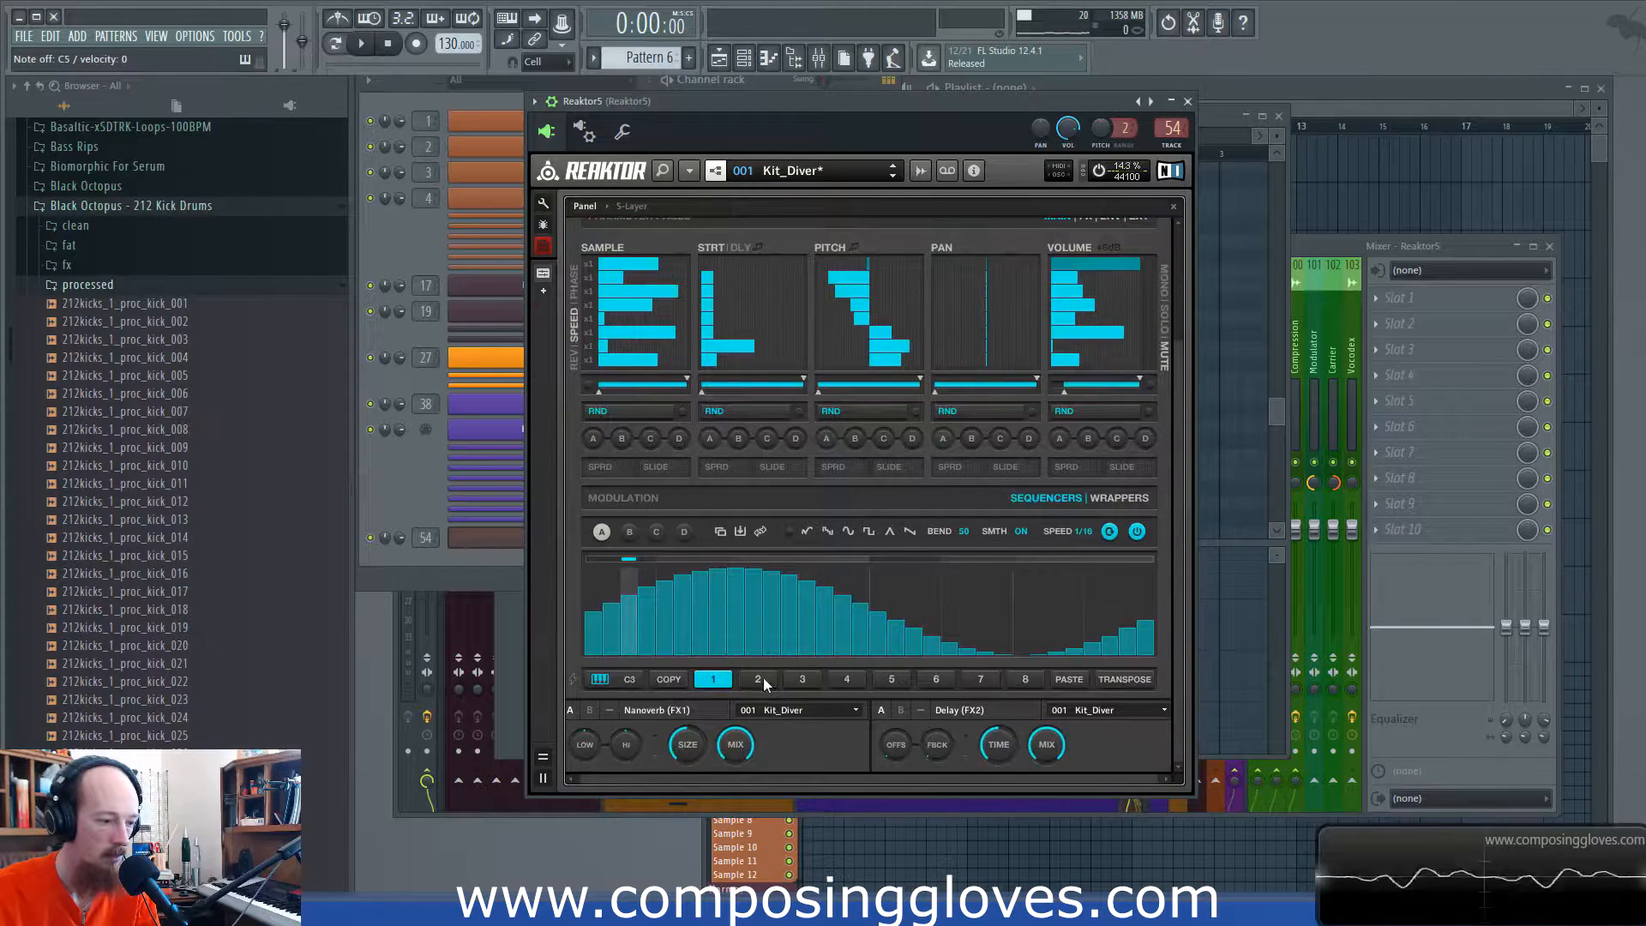
{"action": "left_click", "coordinate": [763, 679]}
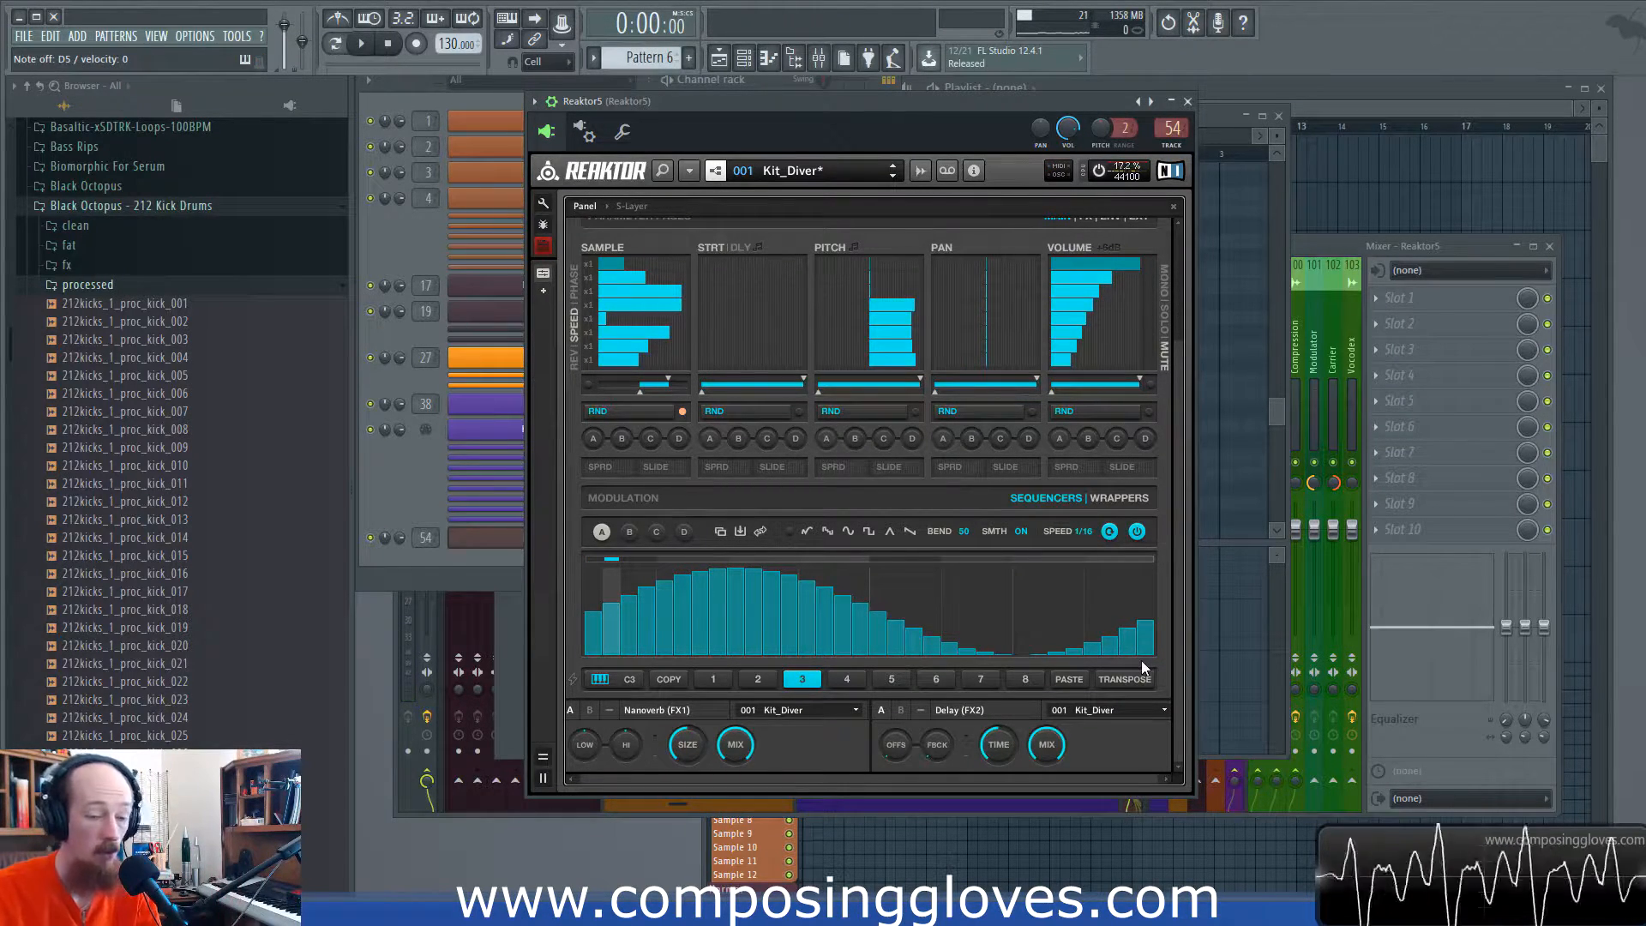
{"action": "scroll", "coordinate": [1182, 679], "scroll_direction": "up", "scroll_amount": 3}
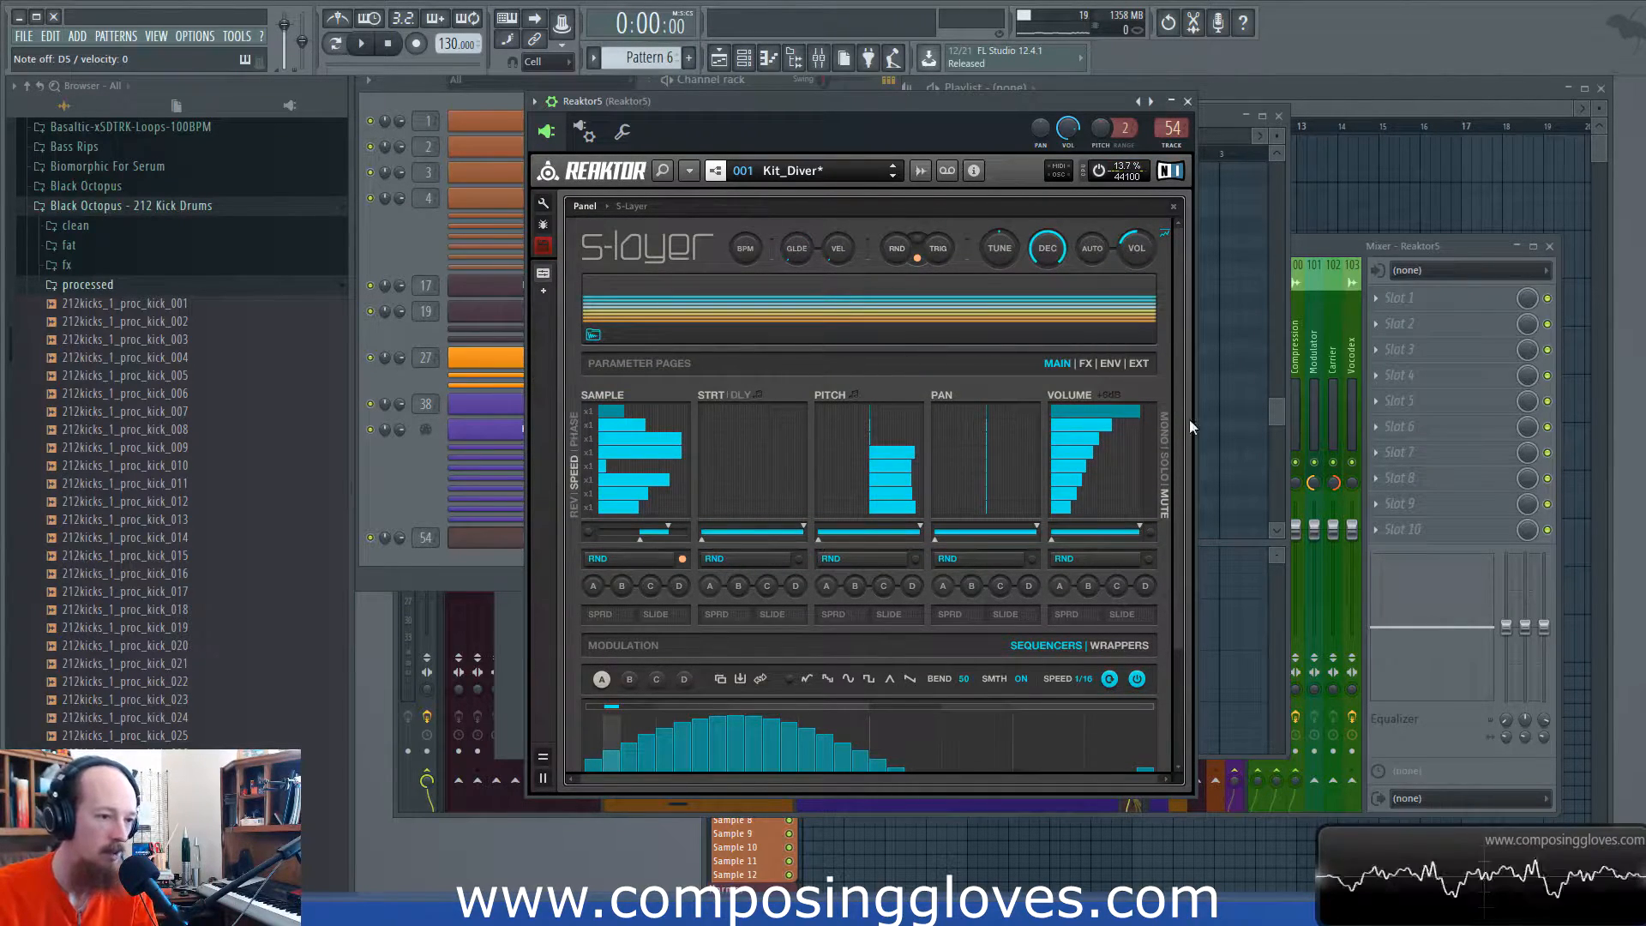
Step: Switch the Modulation section to the Wrappers view
{"action": "scroll", "coordinate": [1178, 502], "scroll_direction": "down", "scroll_amount": 3}
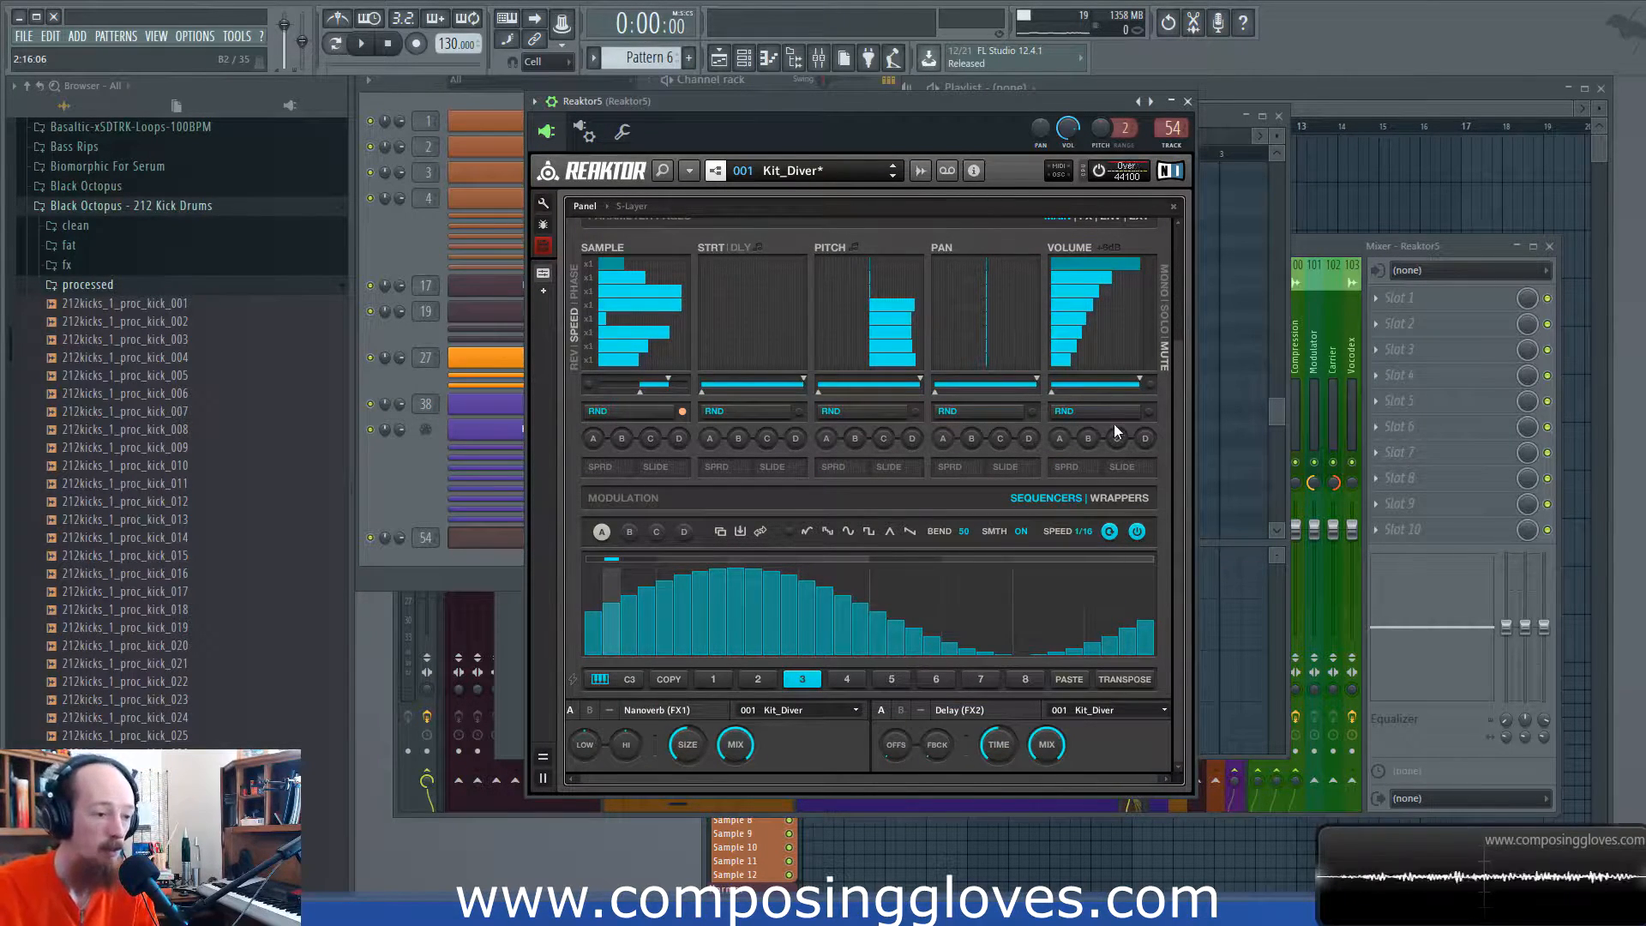
{"action": "scroll", "coordinate": [1173, 502], "scroll_direction": "up", "scroll_amount": 3}
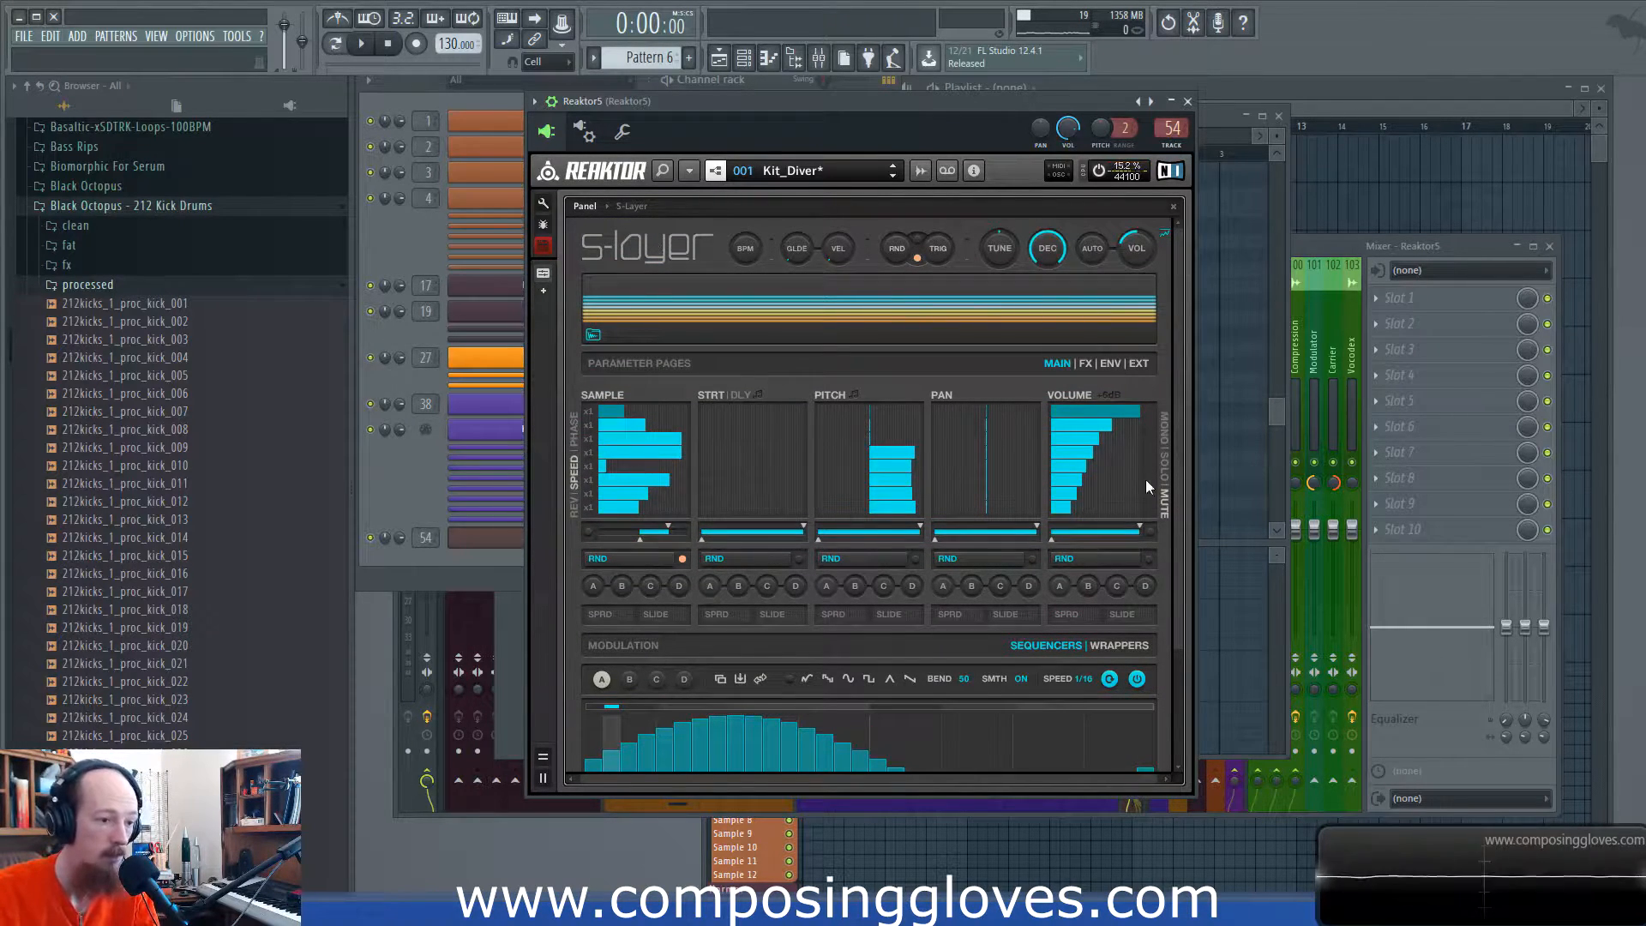
{"action": "scroll", "coordinate": [1181, 465], "scroll_direction": "down", "scroll_amount": 3}
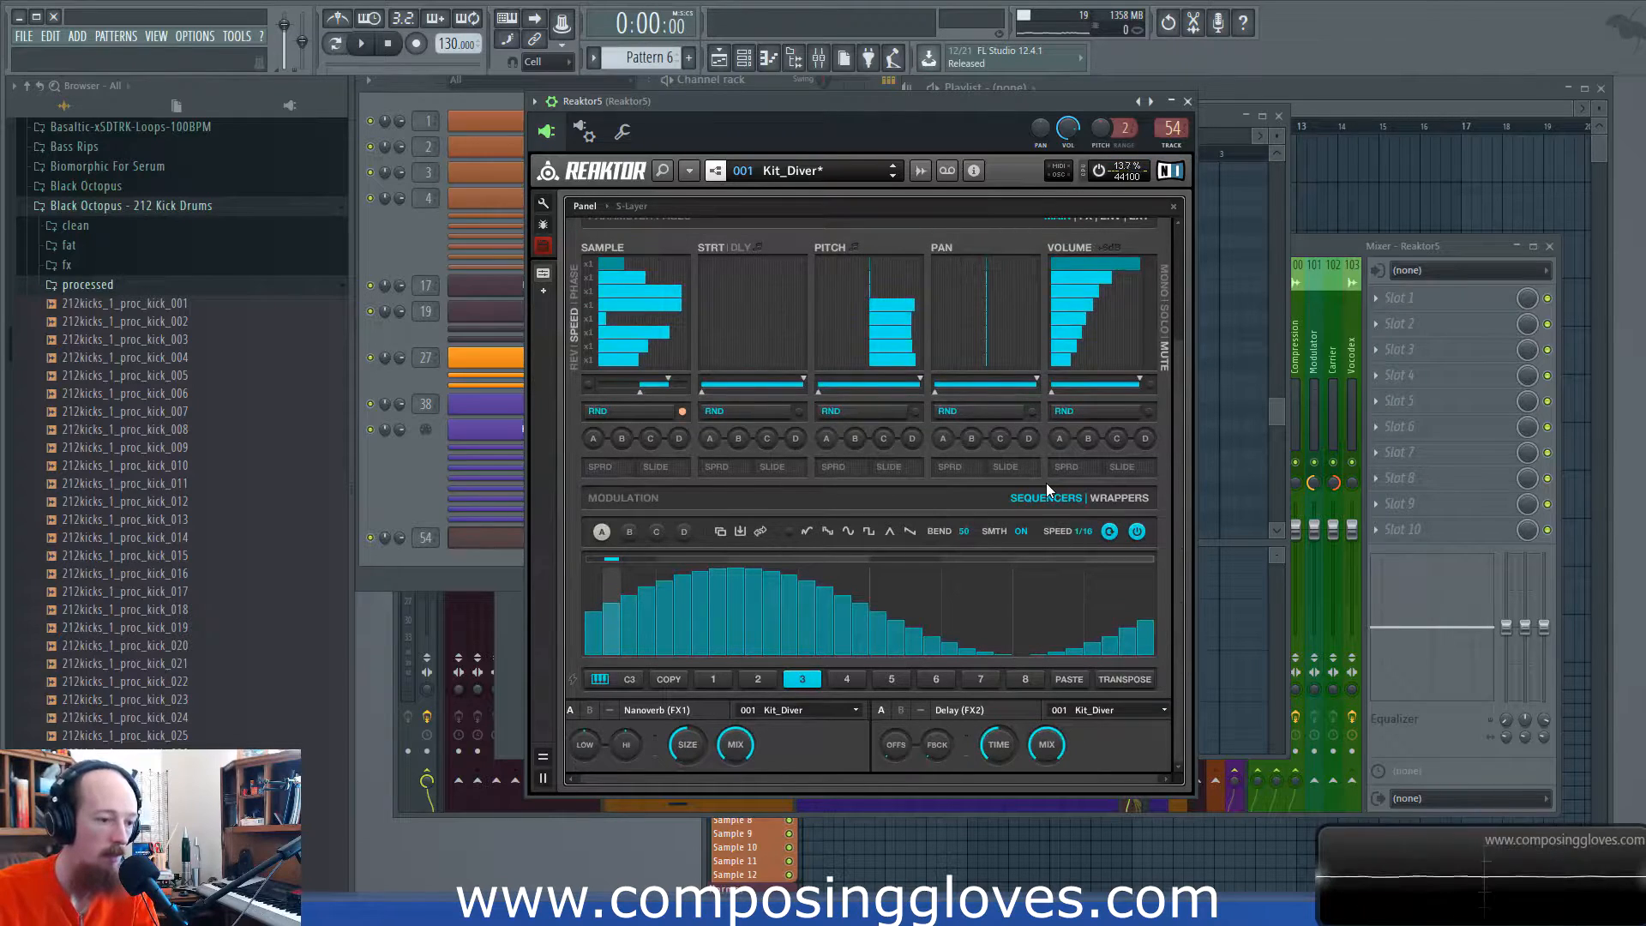
{"action": "left_click", "coordinate": [1108, 502]}
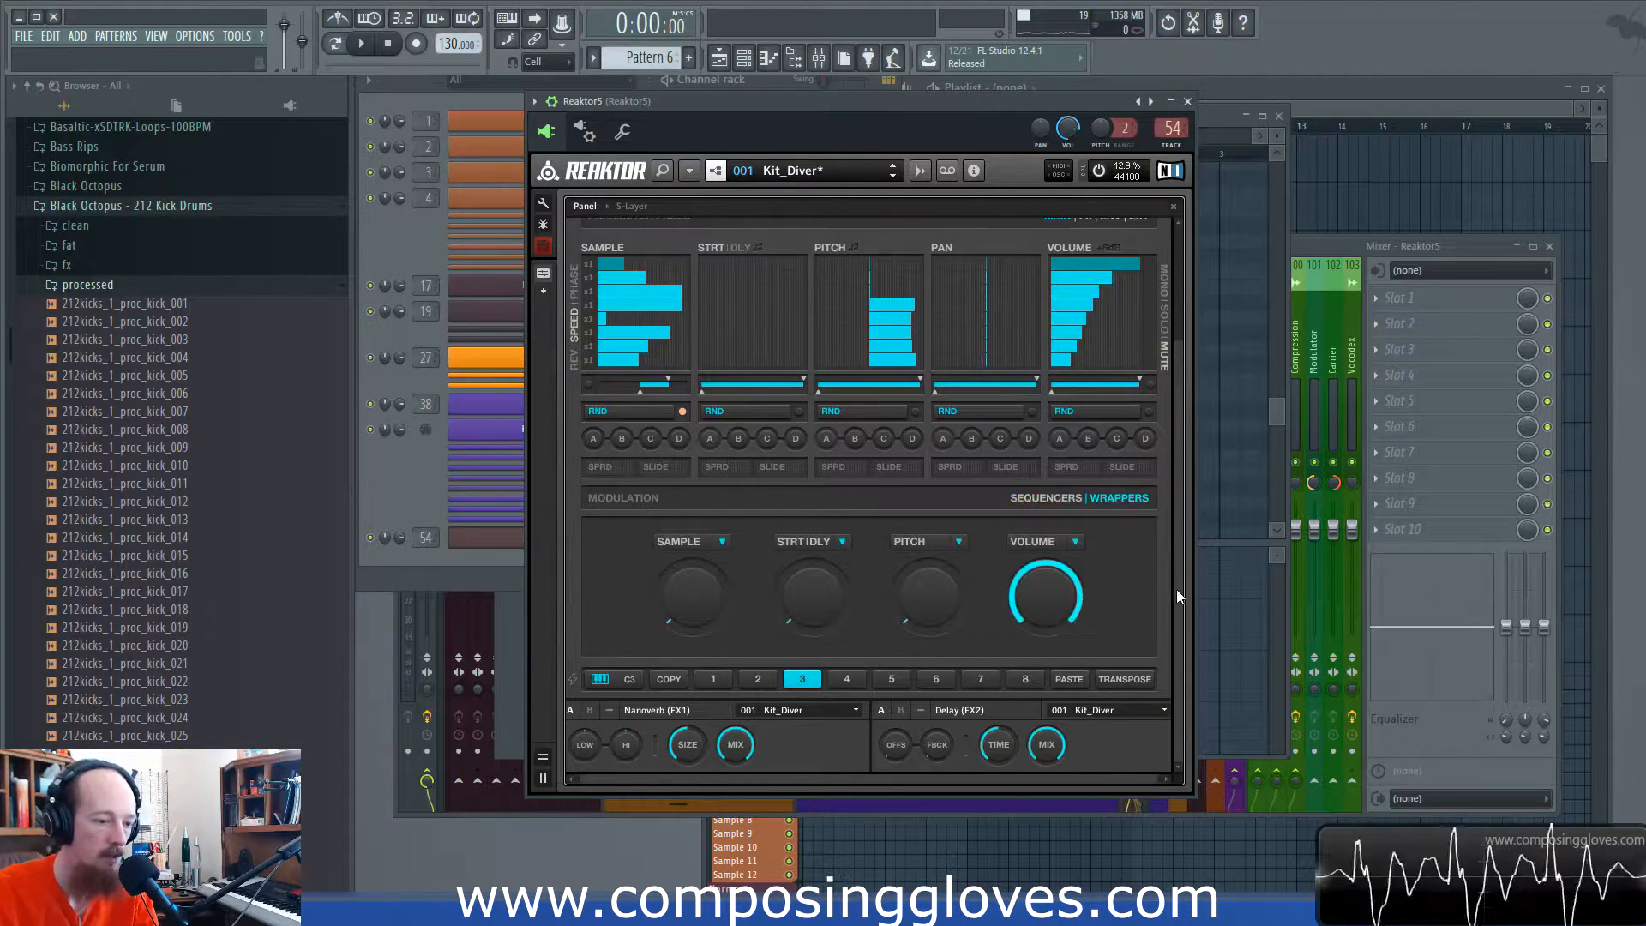
Step: Look through the EXT and FX parameter pages and return to the MAIN page
{"action": "scroll", "coordinate": [1176, 559], "scroll_direction": "up", "scroll_amount": 1}
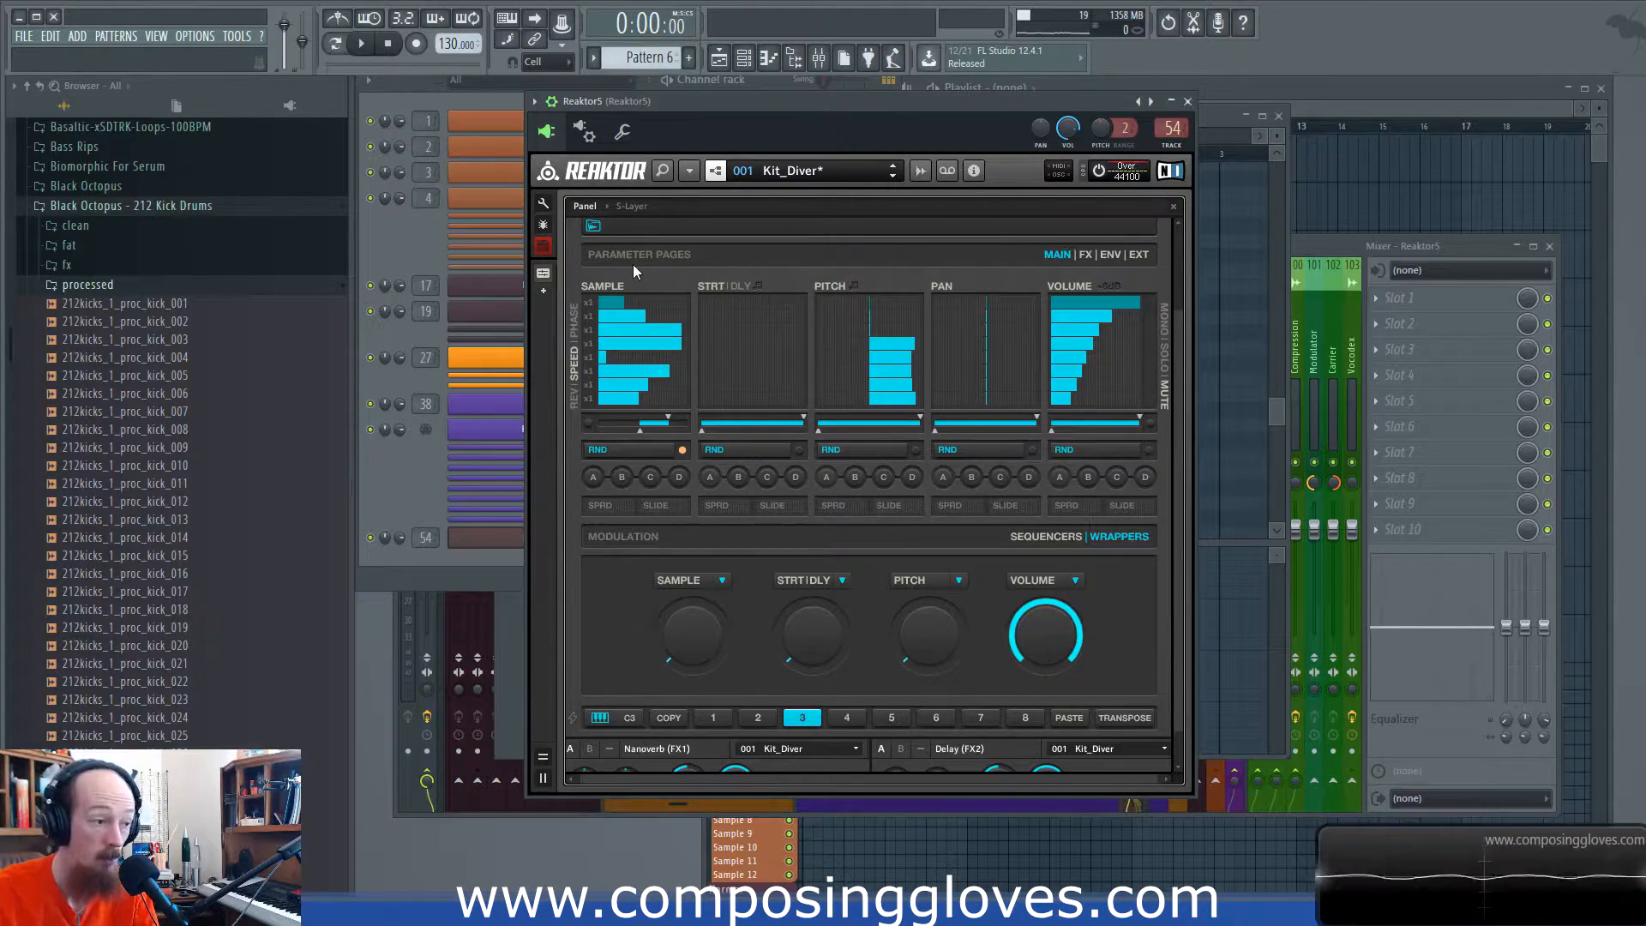
{"action": "left_click", "coordinate": [1137, 255]}
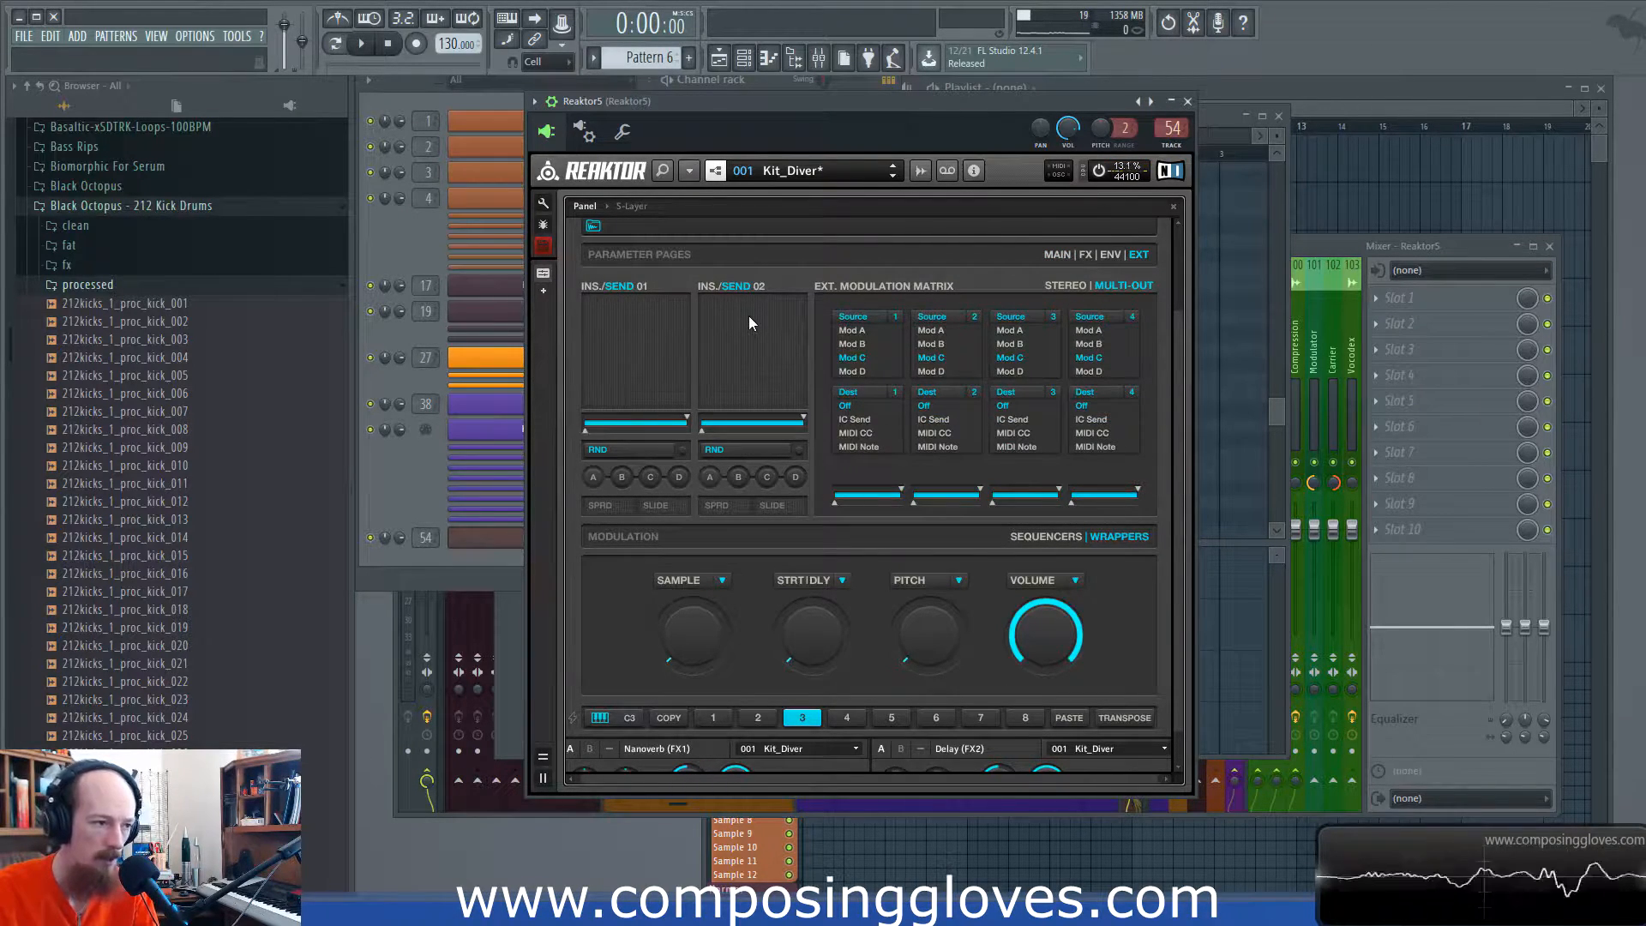
{"action": "left_click", "coordinate": [1083, 254]}
{"action": "left_click", "coordinate": [1055, 255]}
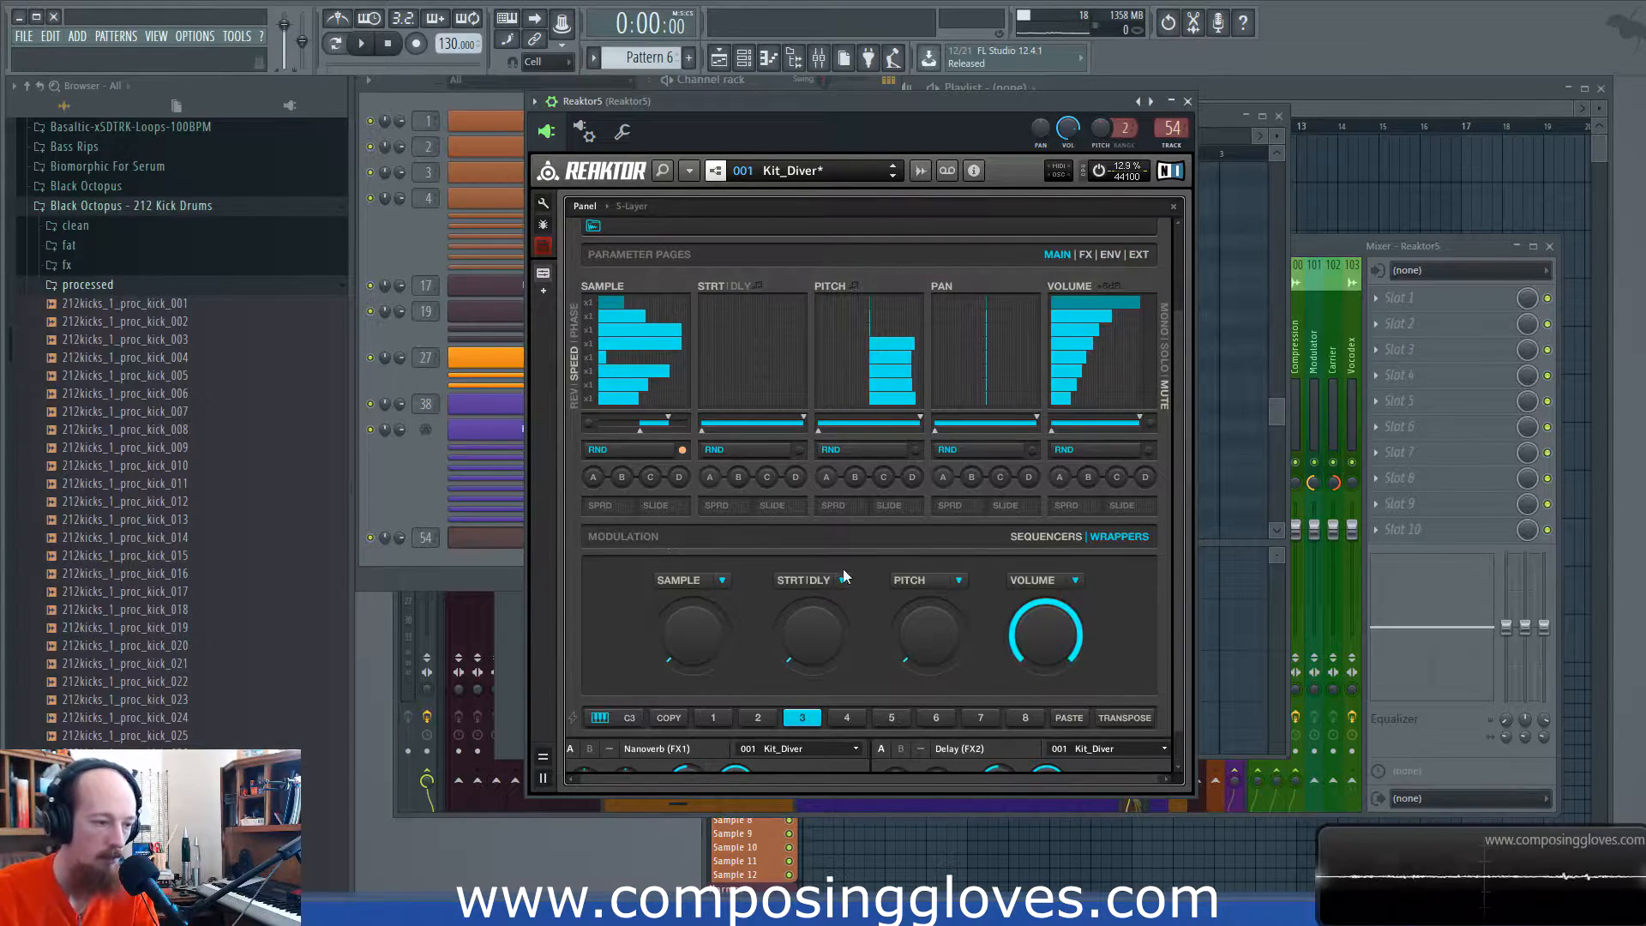
Step: Browse the first wrapper's EXT, FX and MAIN targets, assign it to SAMPLE and try its knob at about 0.5 before returning it to zero
{"action": "left_click", "coordinate": [721, 583]}
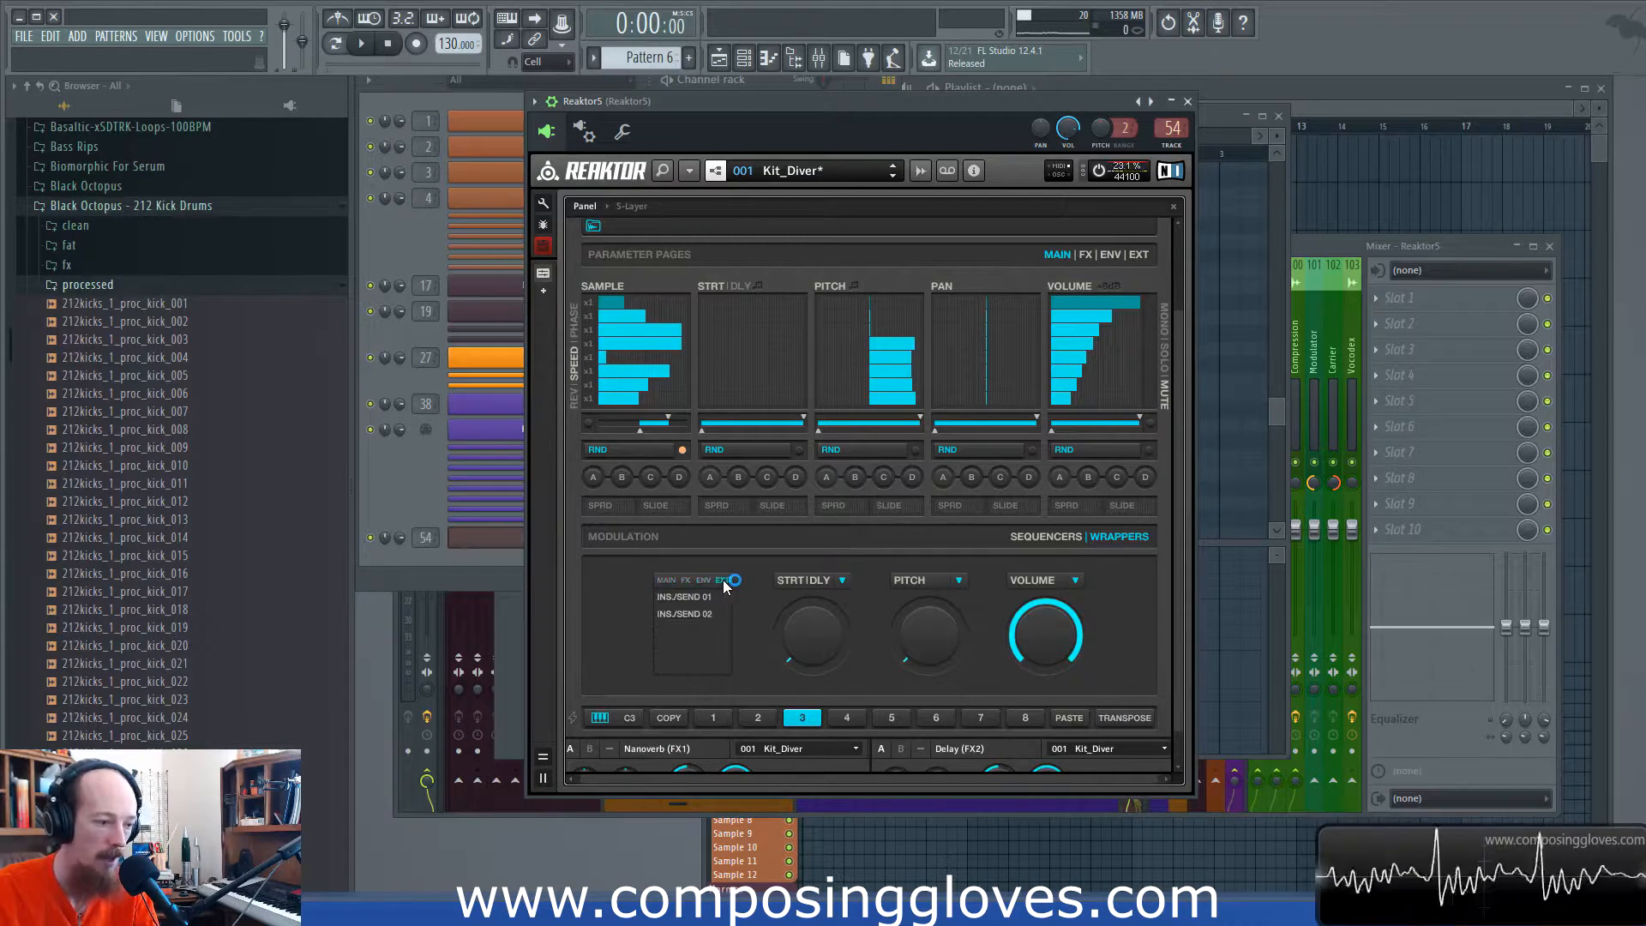
{"action": "left_click", "coordinate": [686, 579]}
{"action": "left_click", "coordinate": [667, 581]}
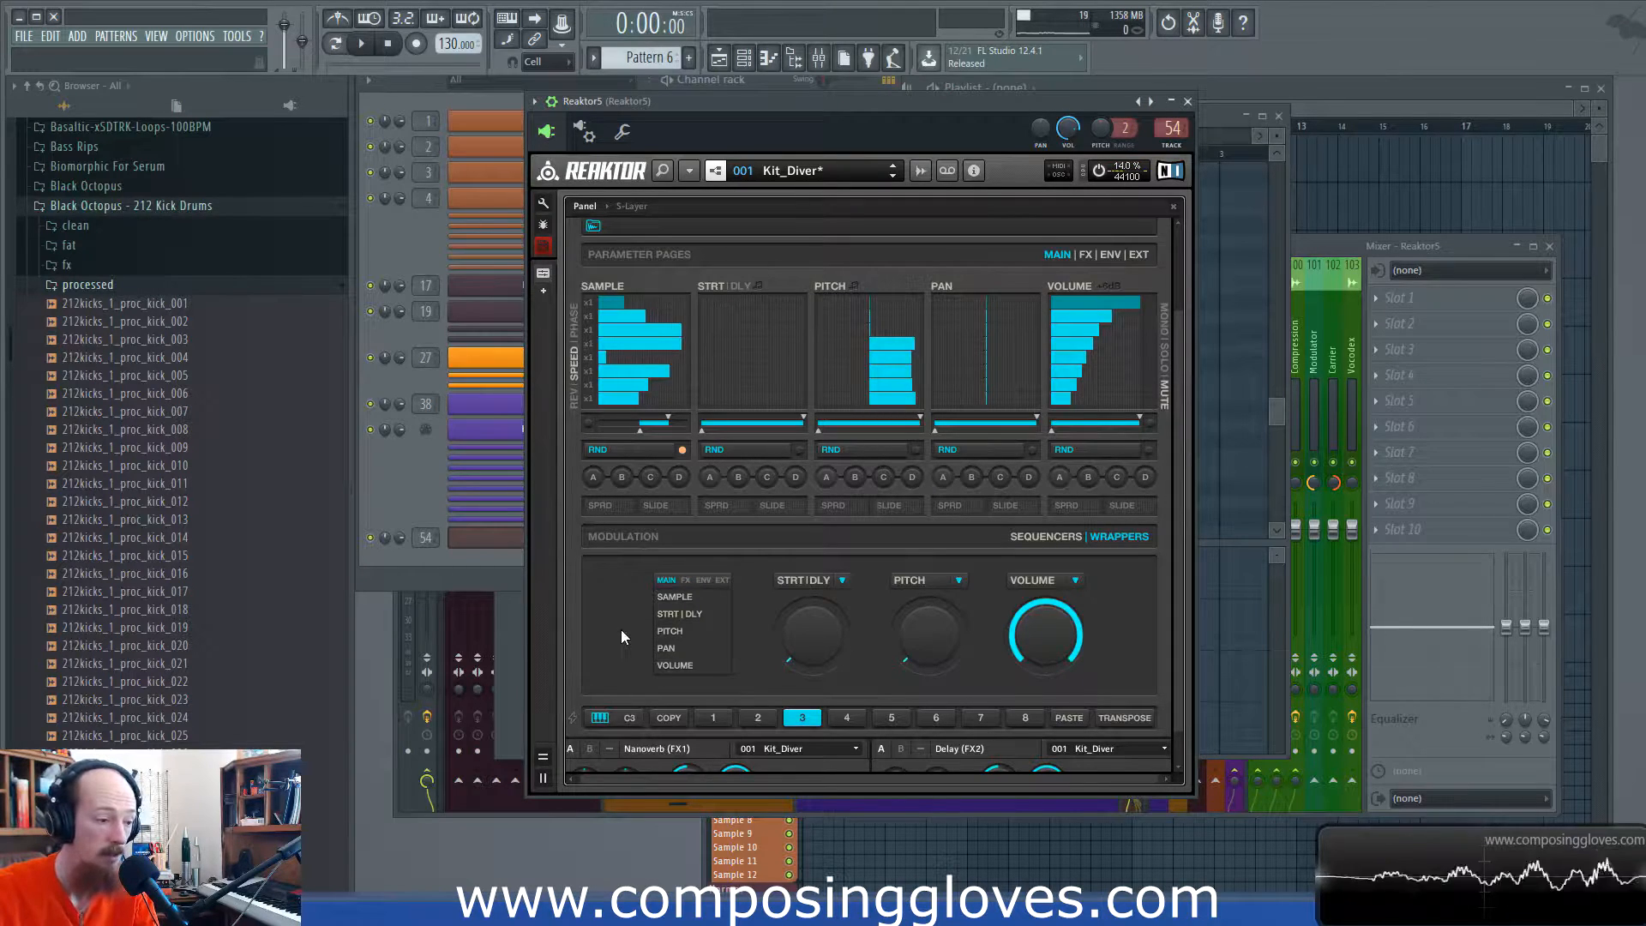
{"action": "left_click", "coordinate": [666, 597]}
{"action": "left_click_drag", "start_coordinate": [681, 660], "coordinate": [689, 586]}
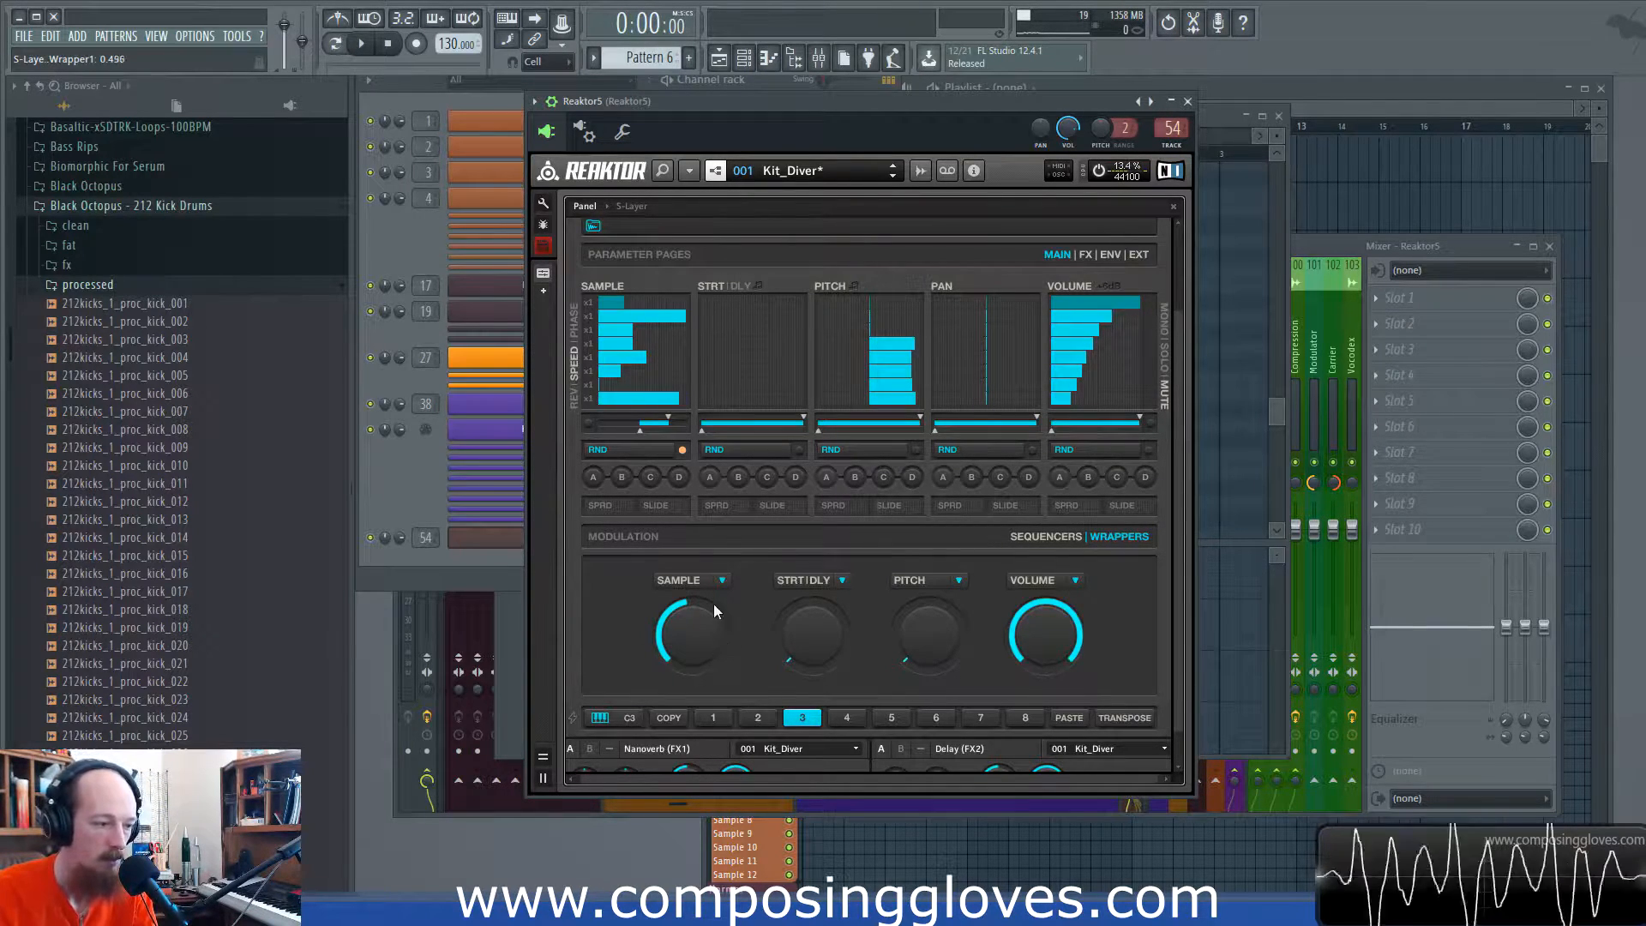
{"action": "left_click_drag", "start_coordinate": [702, 673], "coordinate": [734, 883]}
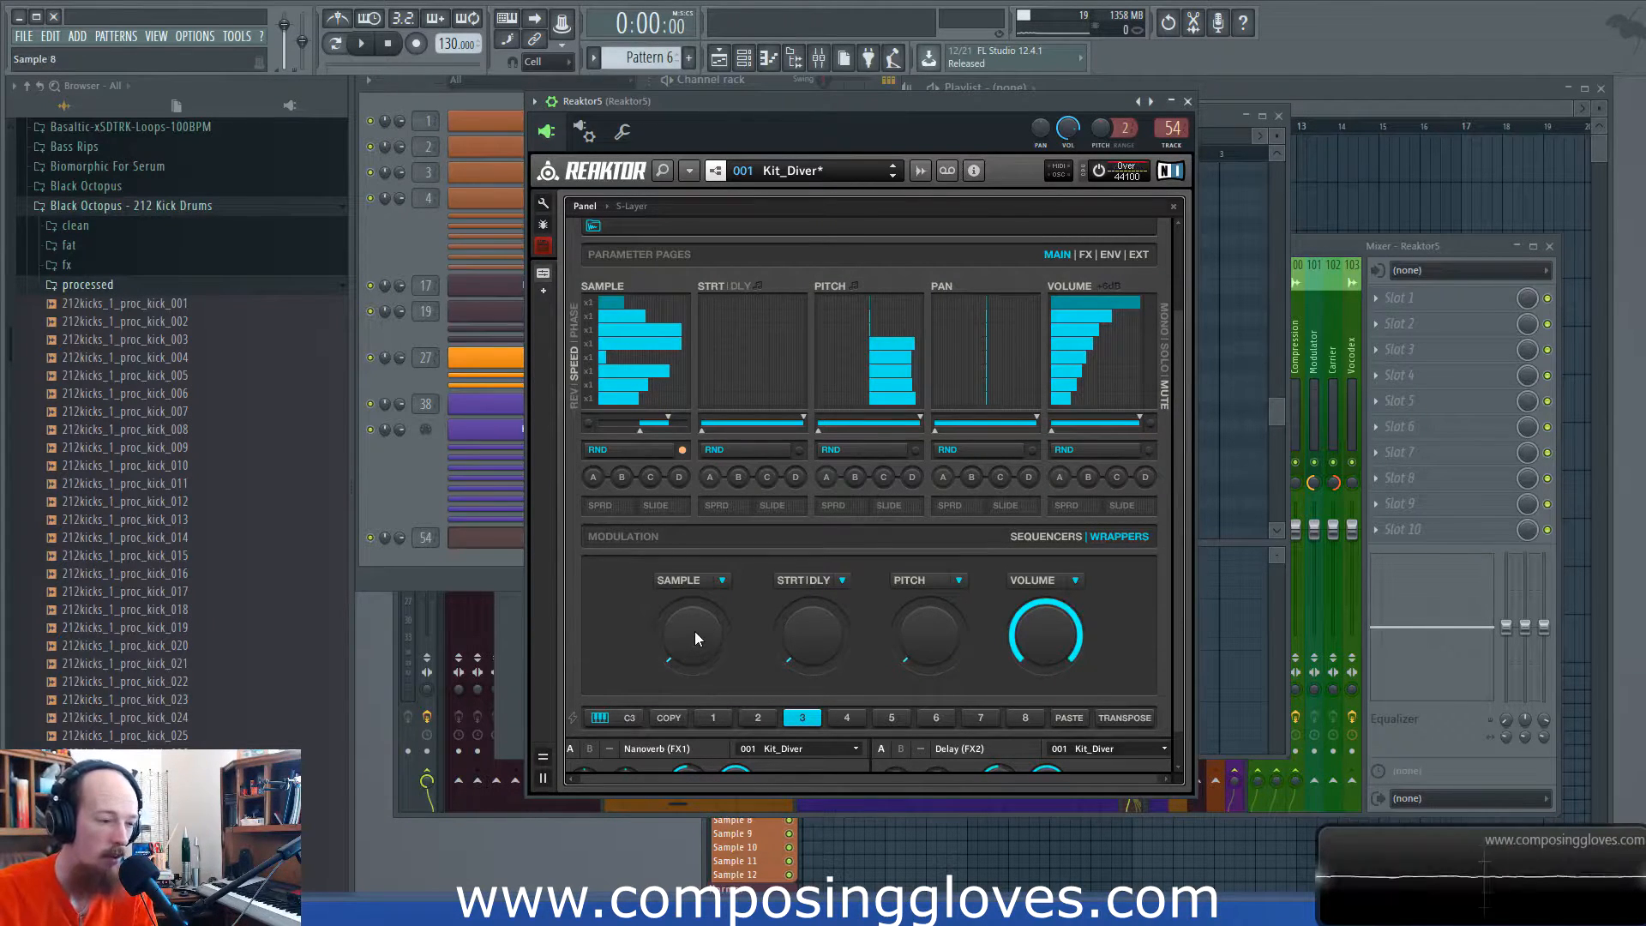
Step: Select scene 1, assign the first wrapper to STRT|DLY and sweep its knob, ending at zero
{"action": "left_click_drag", "start_coordinate": [701, 648], "coordinate": [712, 707]}
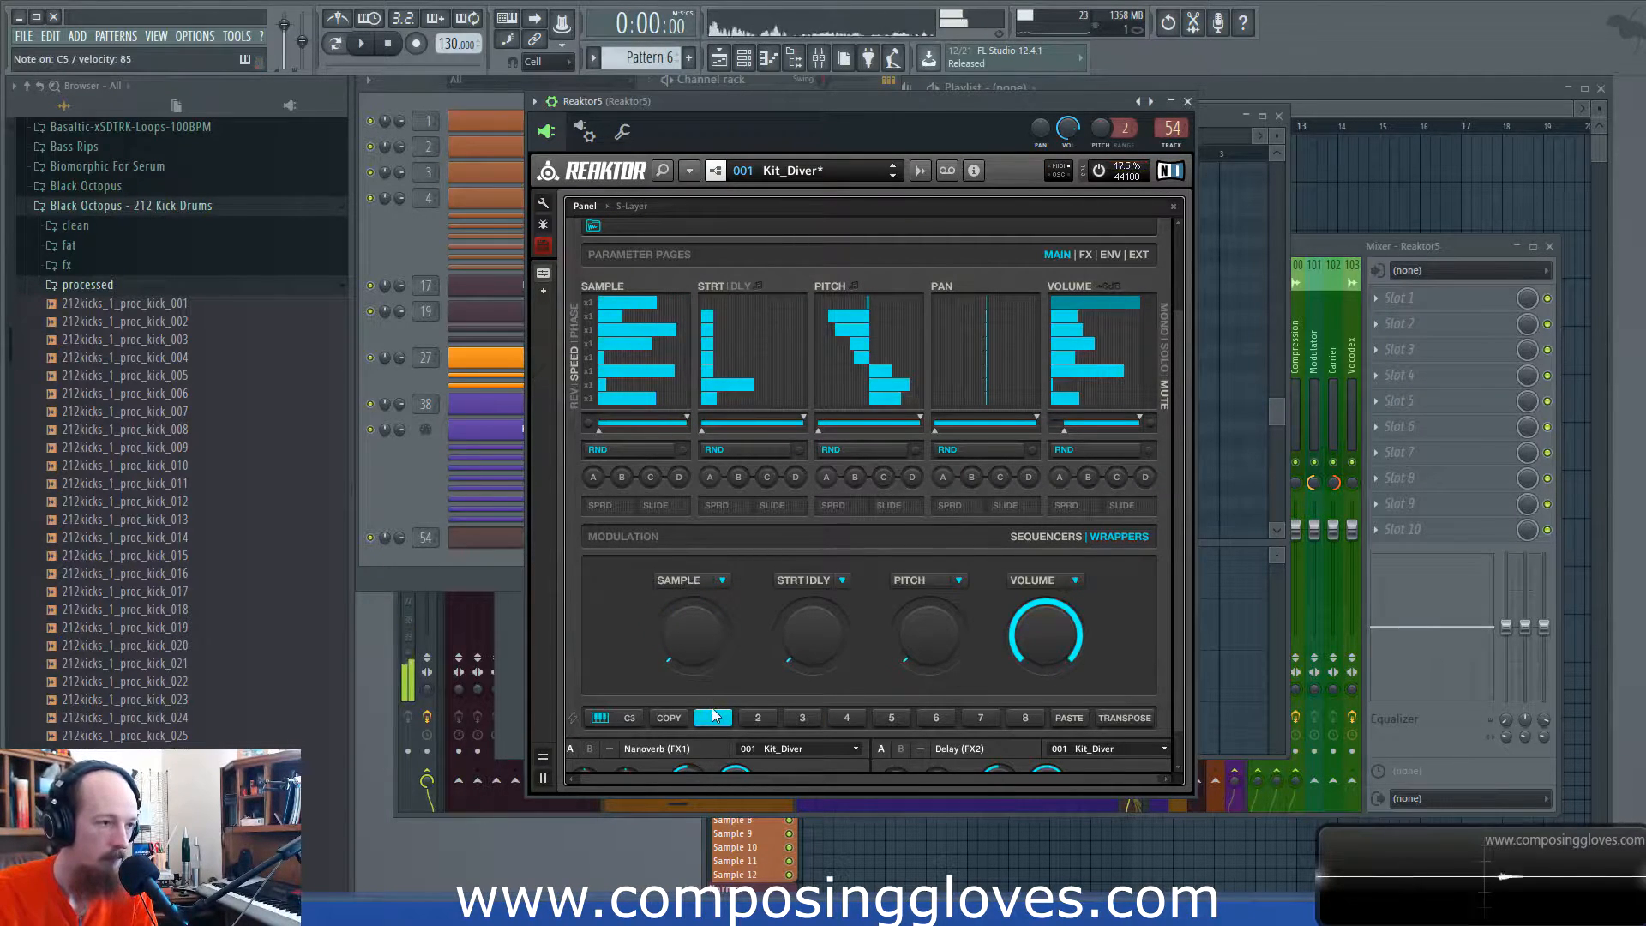
{"action": "left_click", "coordinate": [715, 583]}
{"action": "left_click", "coordinate": [695, 611]}
{"action": "left_click_drag", "start_coordinate": [694, 621], "coordinate": [707, 655]}
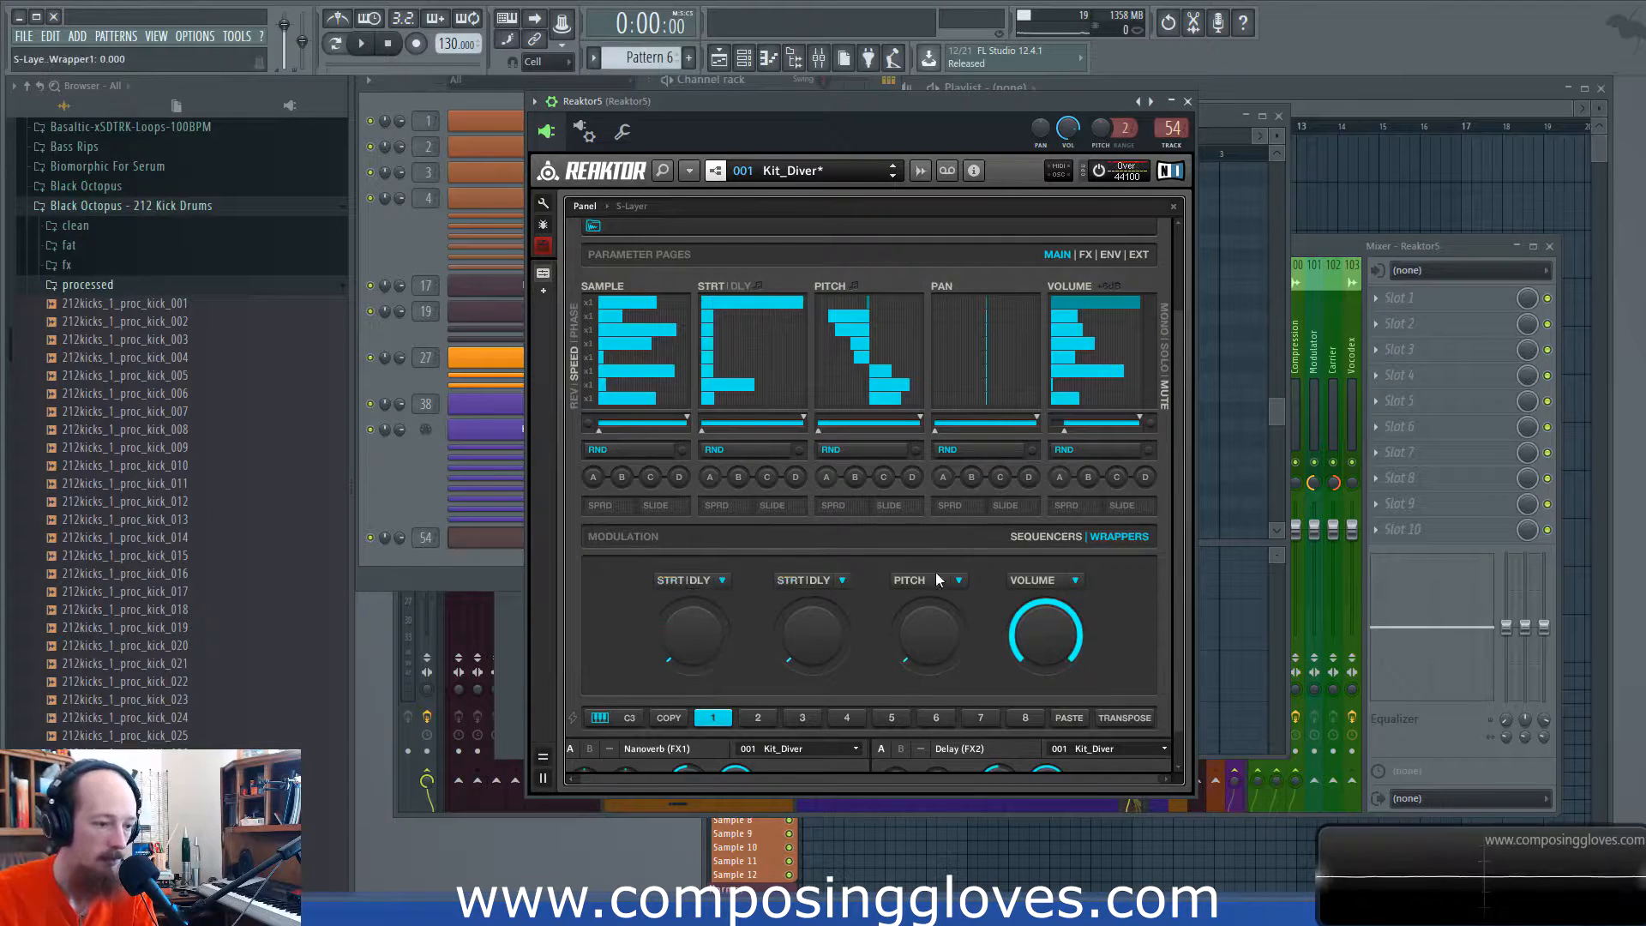
Step: Return the Modulation section to the Sequencers view and try the link option on sequencer A
{"action": "left_click", "coordinate": [1032, 538]}
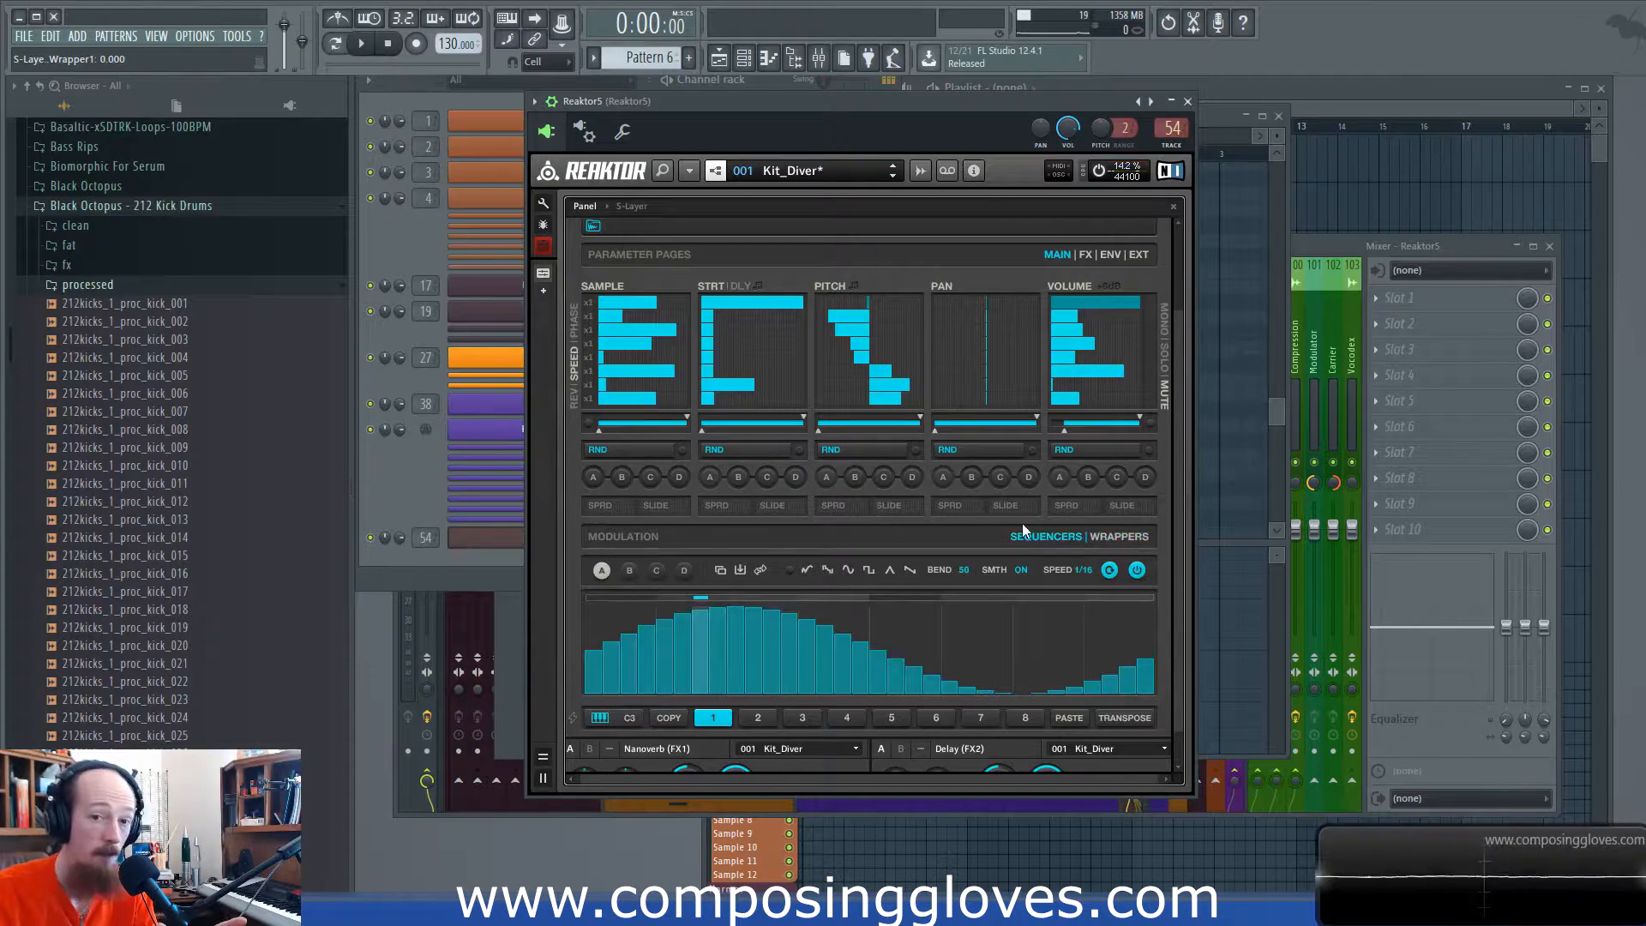
{"action": "left_click", "coordinate": [657, 570]}
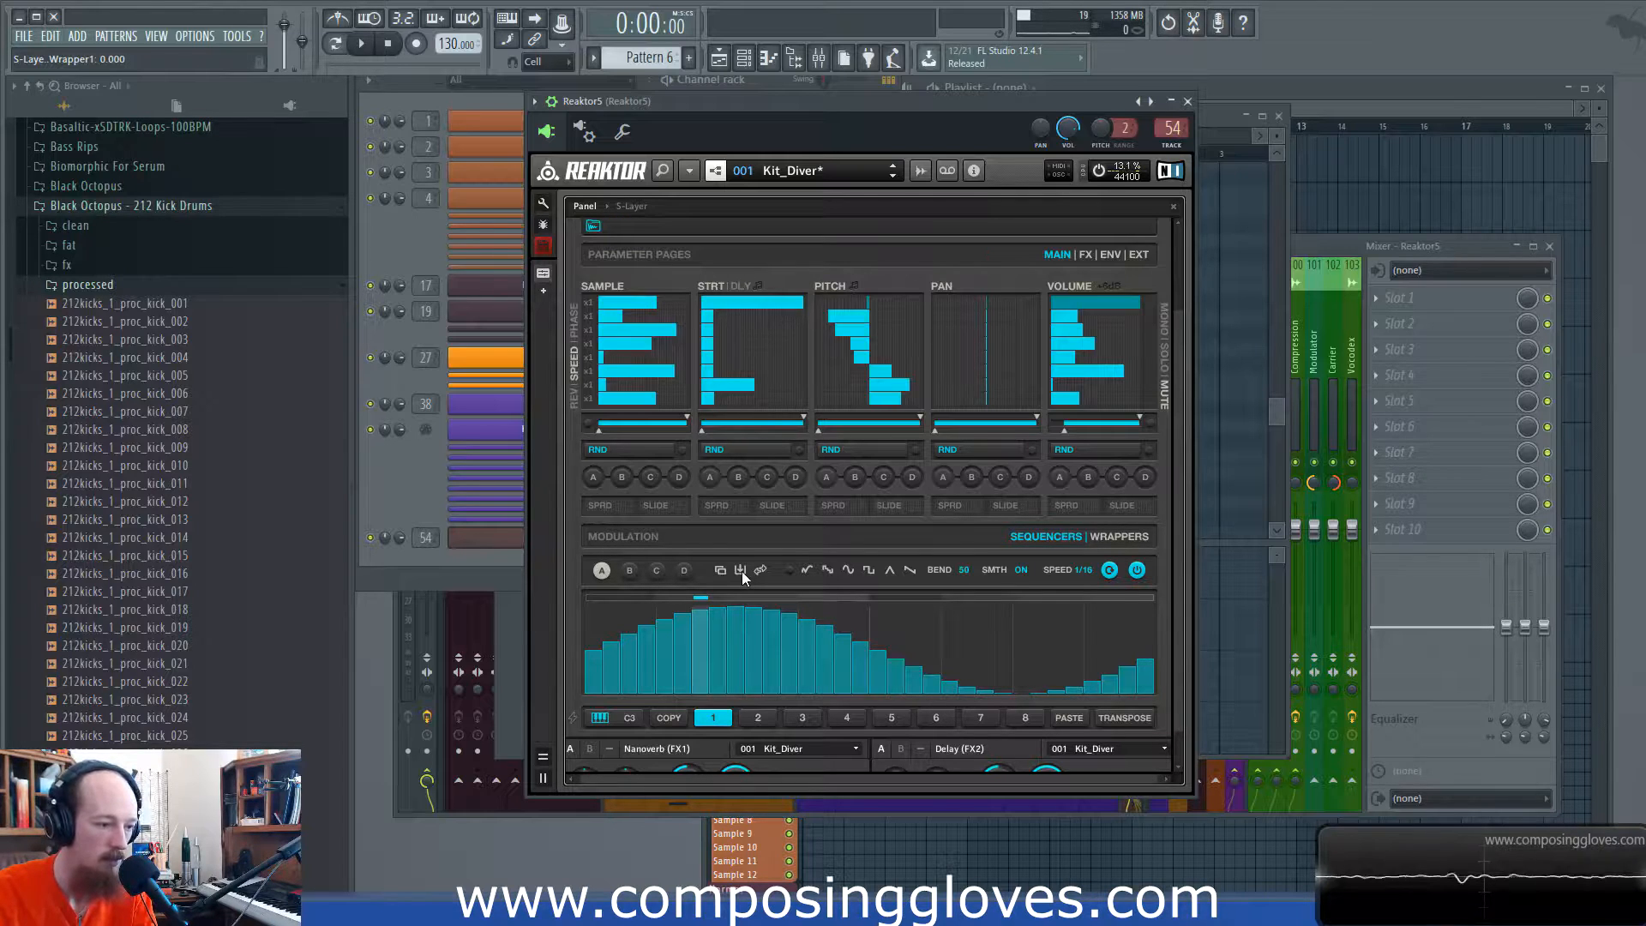
{"action": "left_click", "coordinate": [763, 567]}
{"action": "left_click", "coordinate": [763, 567]}
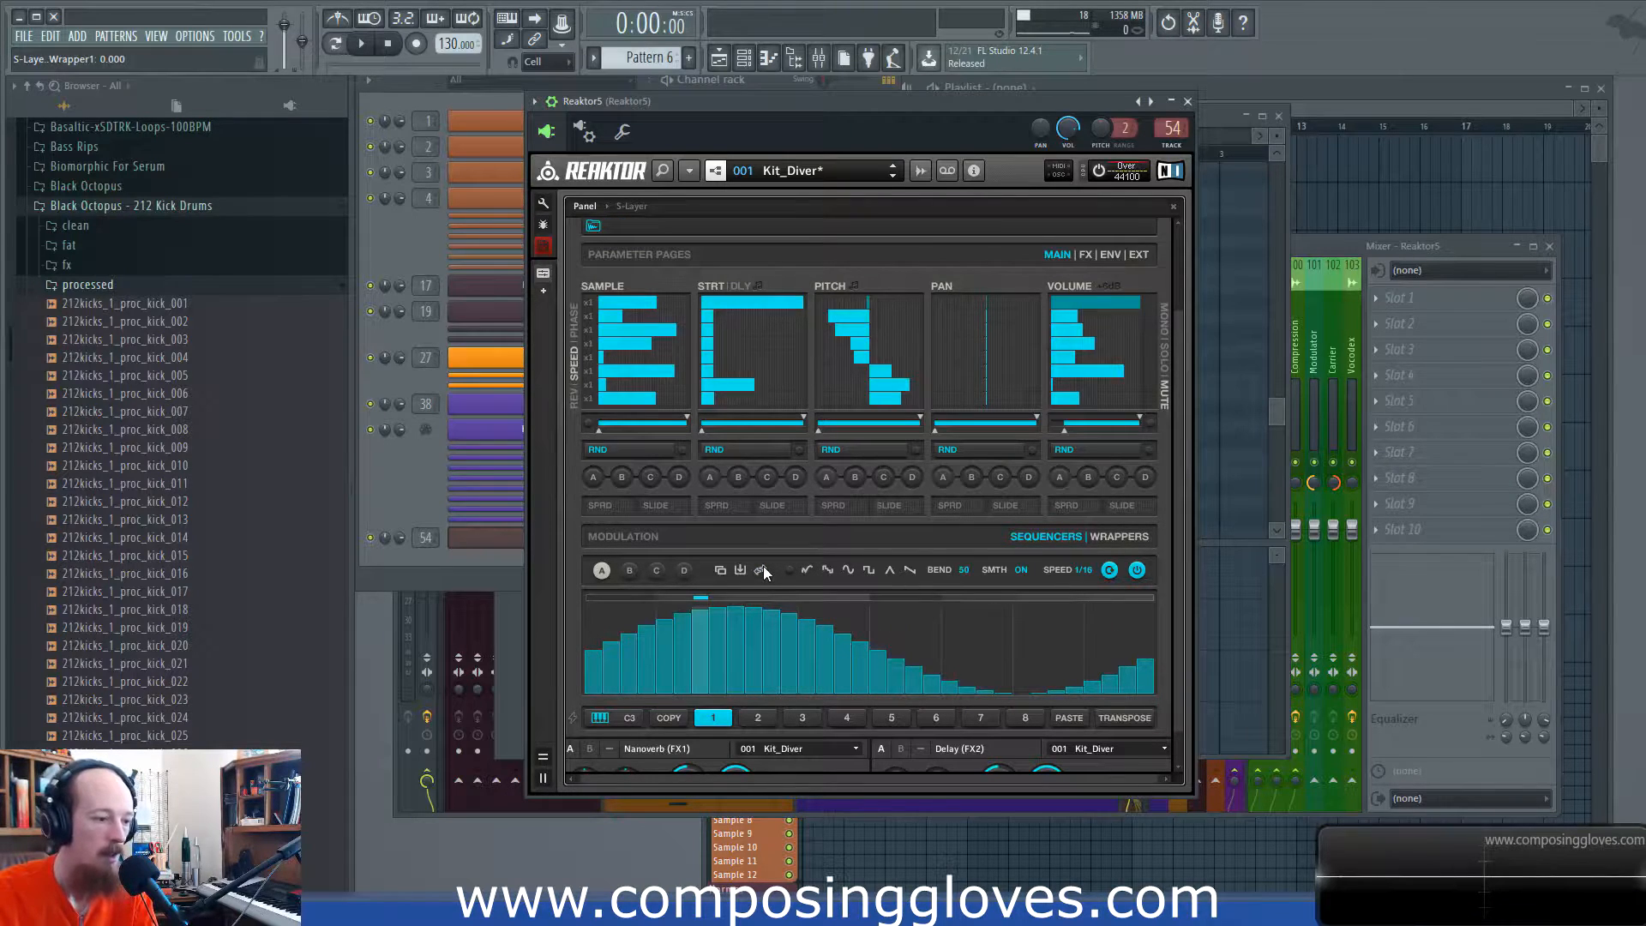
Step: Apply the first curve shape to modulation sequencer A repeatedly to vary its pattern
{"action": "left_click", "coordinate": [808, 570]}
{"action": "left_click", "coordinate": [808, 570]}
{"action": "left_click", "coordinate": [808, 570]}
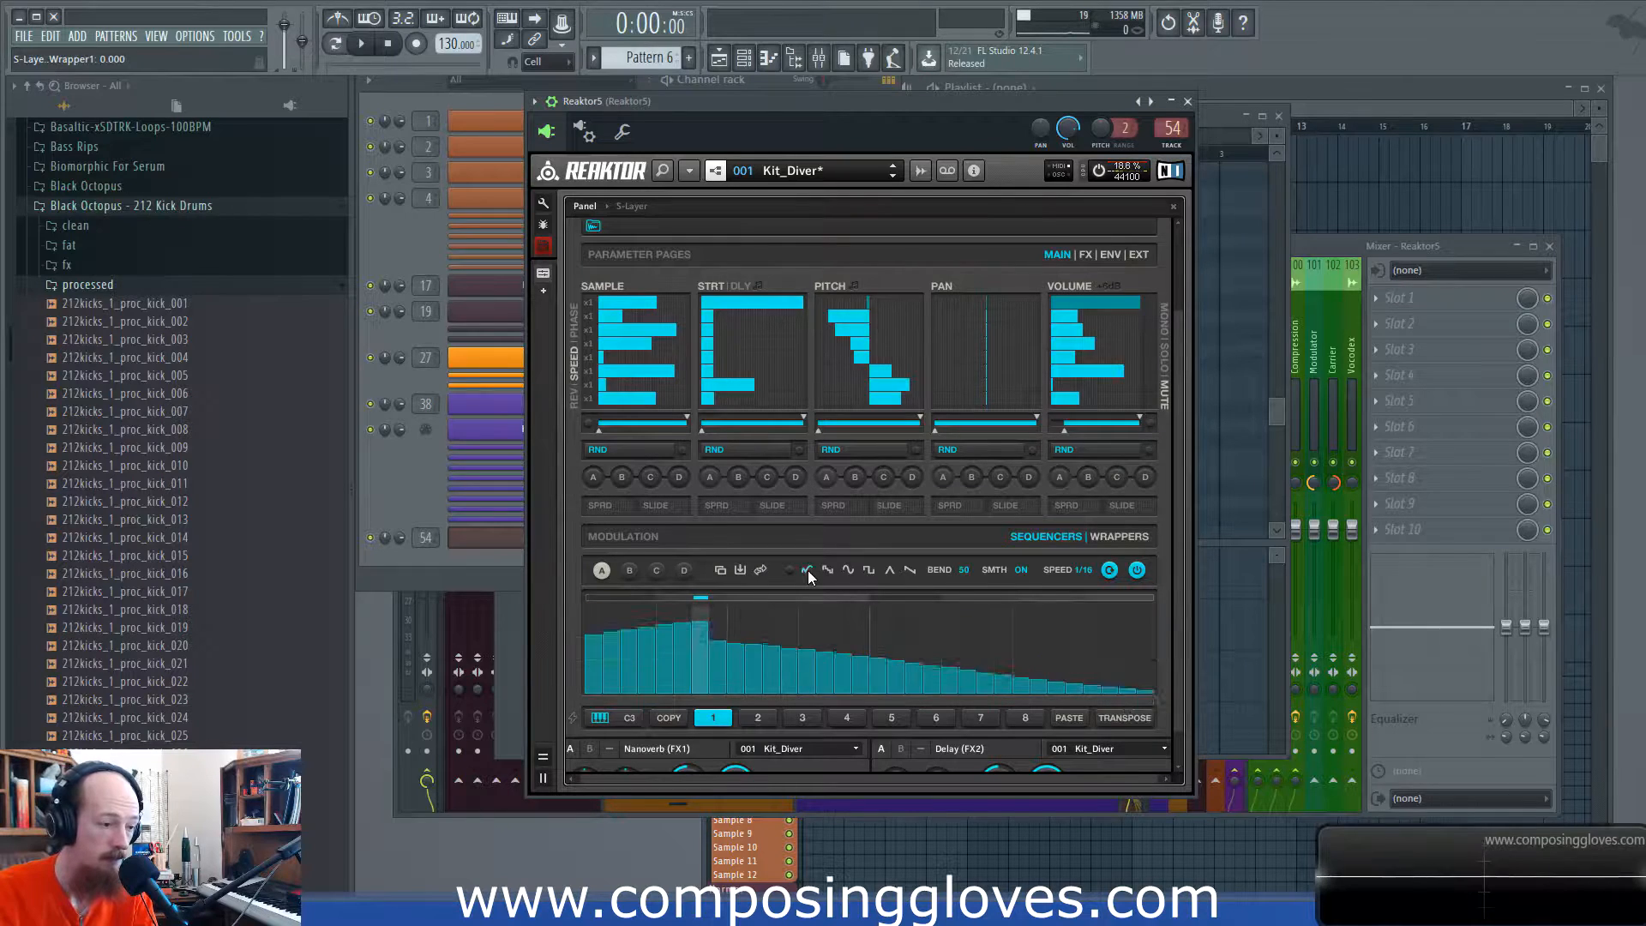
Step: Apply the first curve shape once more to modulation sequencer A, followed by several variations of the random-step shape
{"action": "left_click", "coordinate": [808, 570]}
{"action": "left_click", "coordinate": [828, 571]}
{"action": "left_click", "coordinate": [826, 569]}
{"action": "left_click", "coordinate": [826, 569]}
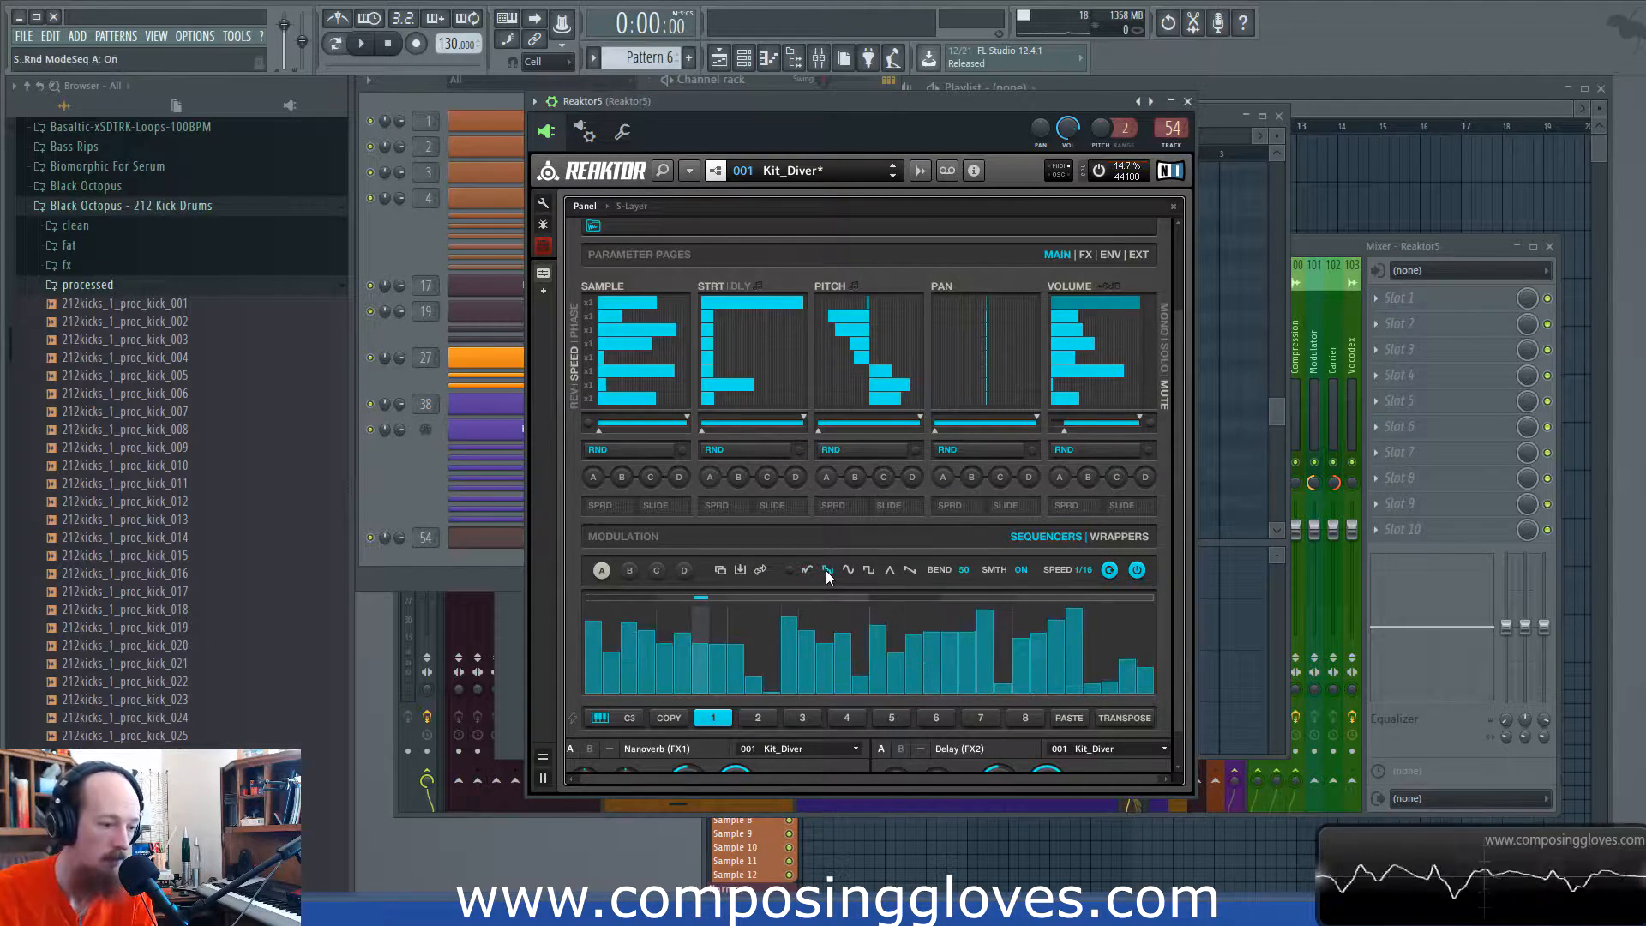
{"action": "left_click", "coordinate": [827, 569]}
Step: Try the sine, square, triangle and descending ramp shapes in turn on modulation sequencer A
{"action": "left_click", "coordinate": [847, 571]}
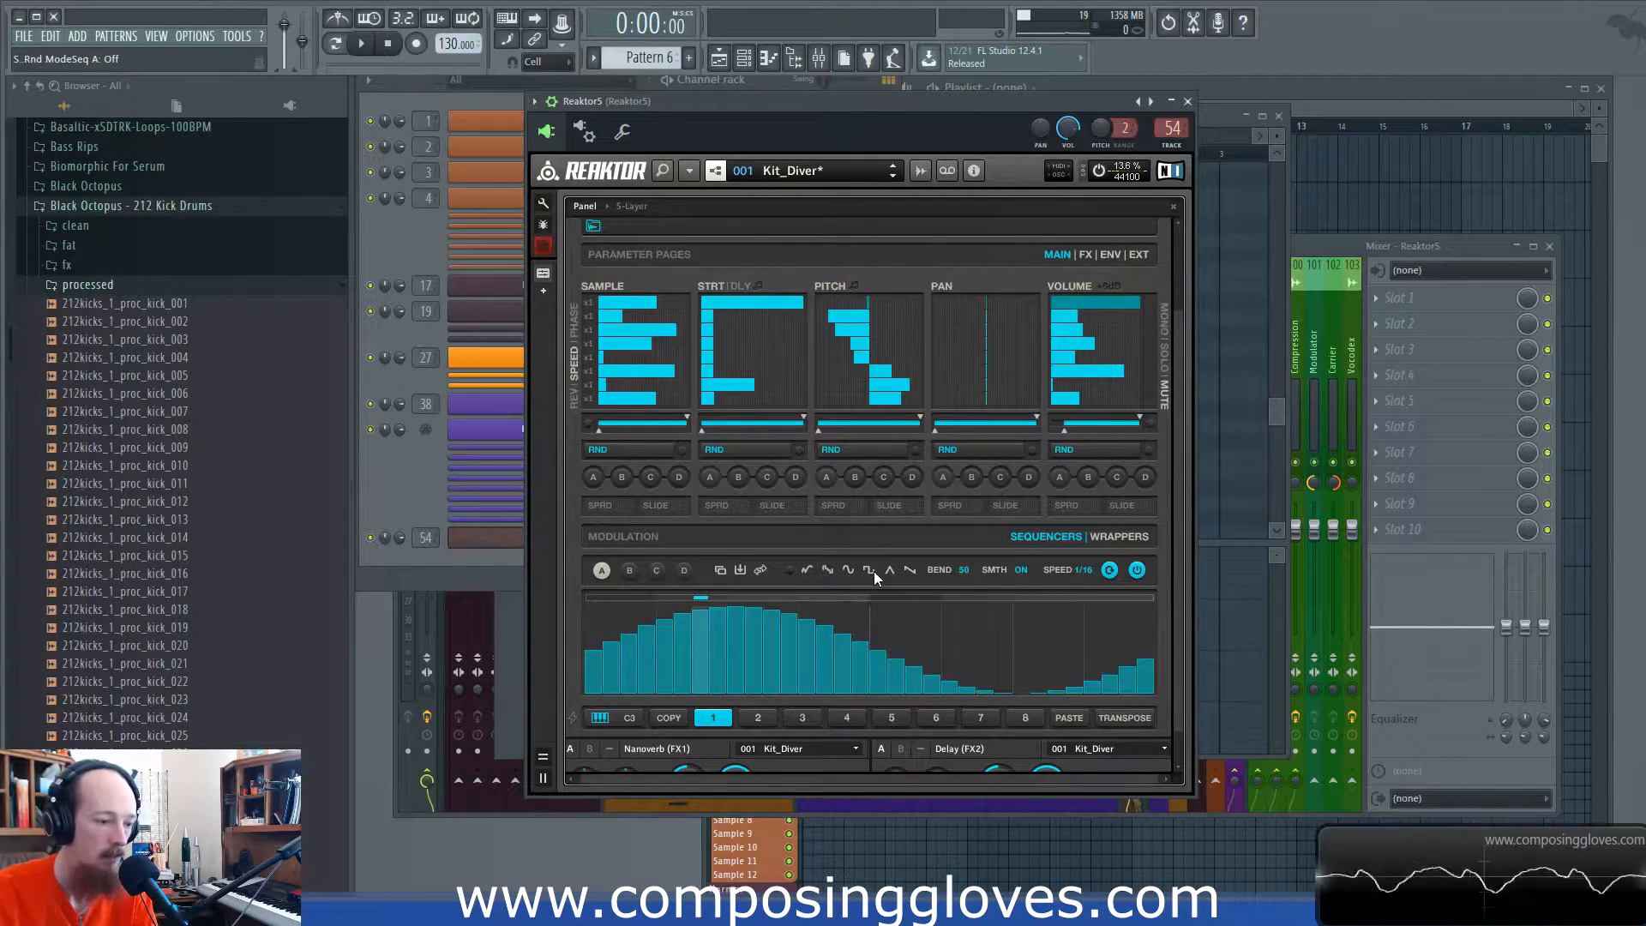
{"action": "left_click", "coordinate": [871, 571]}
{"action": "left_click", "coordinate": [889, 570]}
{"action": "left_click", "coordinate": [911, 570]}
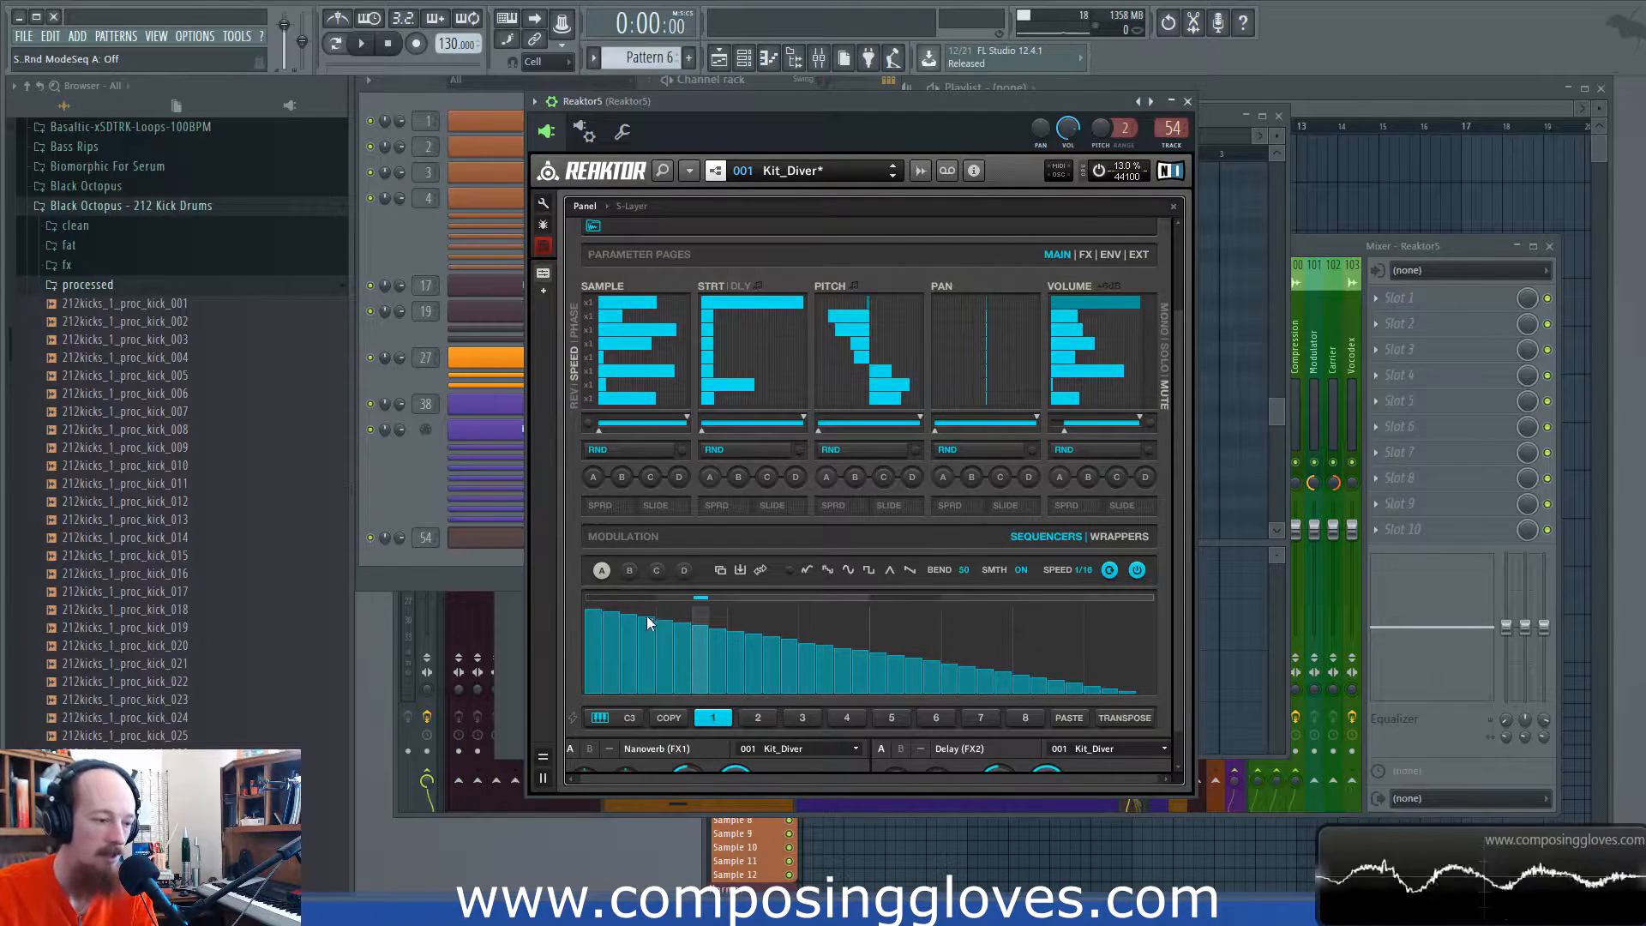
Step: Try different BEND amounts on sequencer A's ramp and triangle shapes, including a value of 31
{"action": "left_click_drag", "start_coordinate": [967, 571], "coordinate": [962, 633]}
{"action": "left_click", "coordinate": [888, 571]}
{"action": "left_click_drag", "start_coordinate": [960, 573], "coordinate": [967, 536]}
{"action": "double_click", "coordinate": [964, 572]}
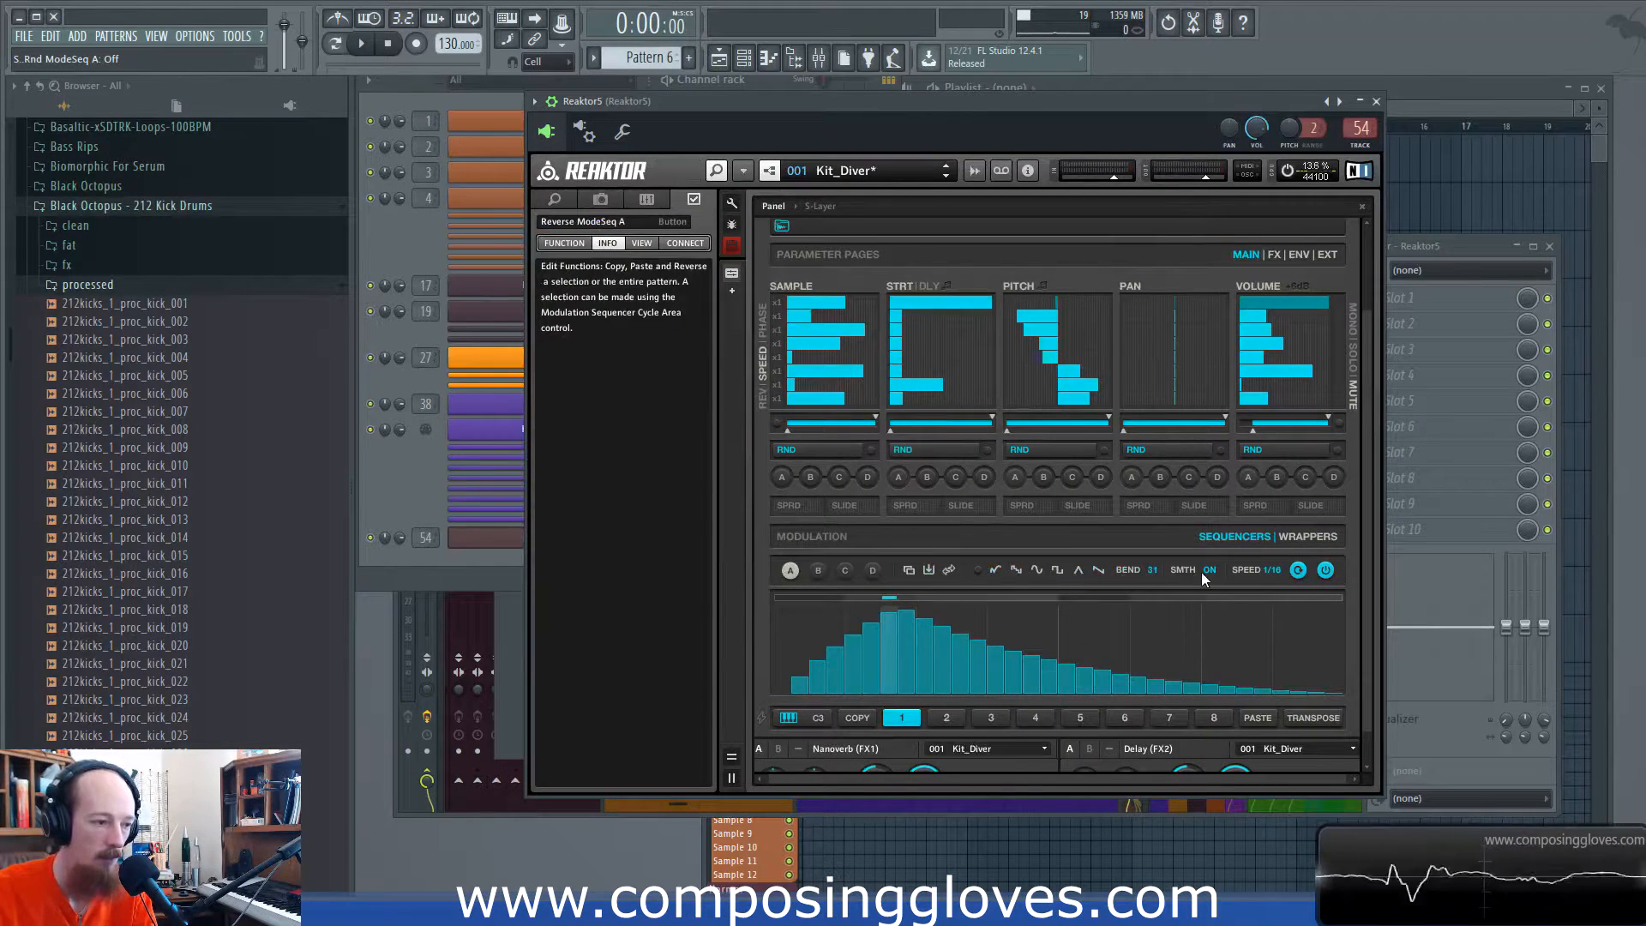
Step: Read the info text for the BEND control, locate the S-Layer documentation files in the browser, and hide the sidebar
{"action": "left_click", "coordinate": [1153, 571]}
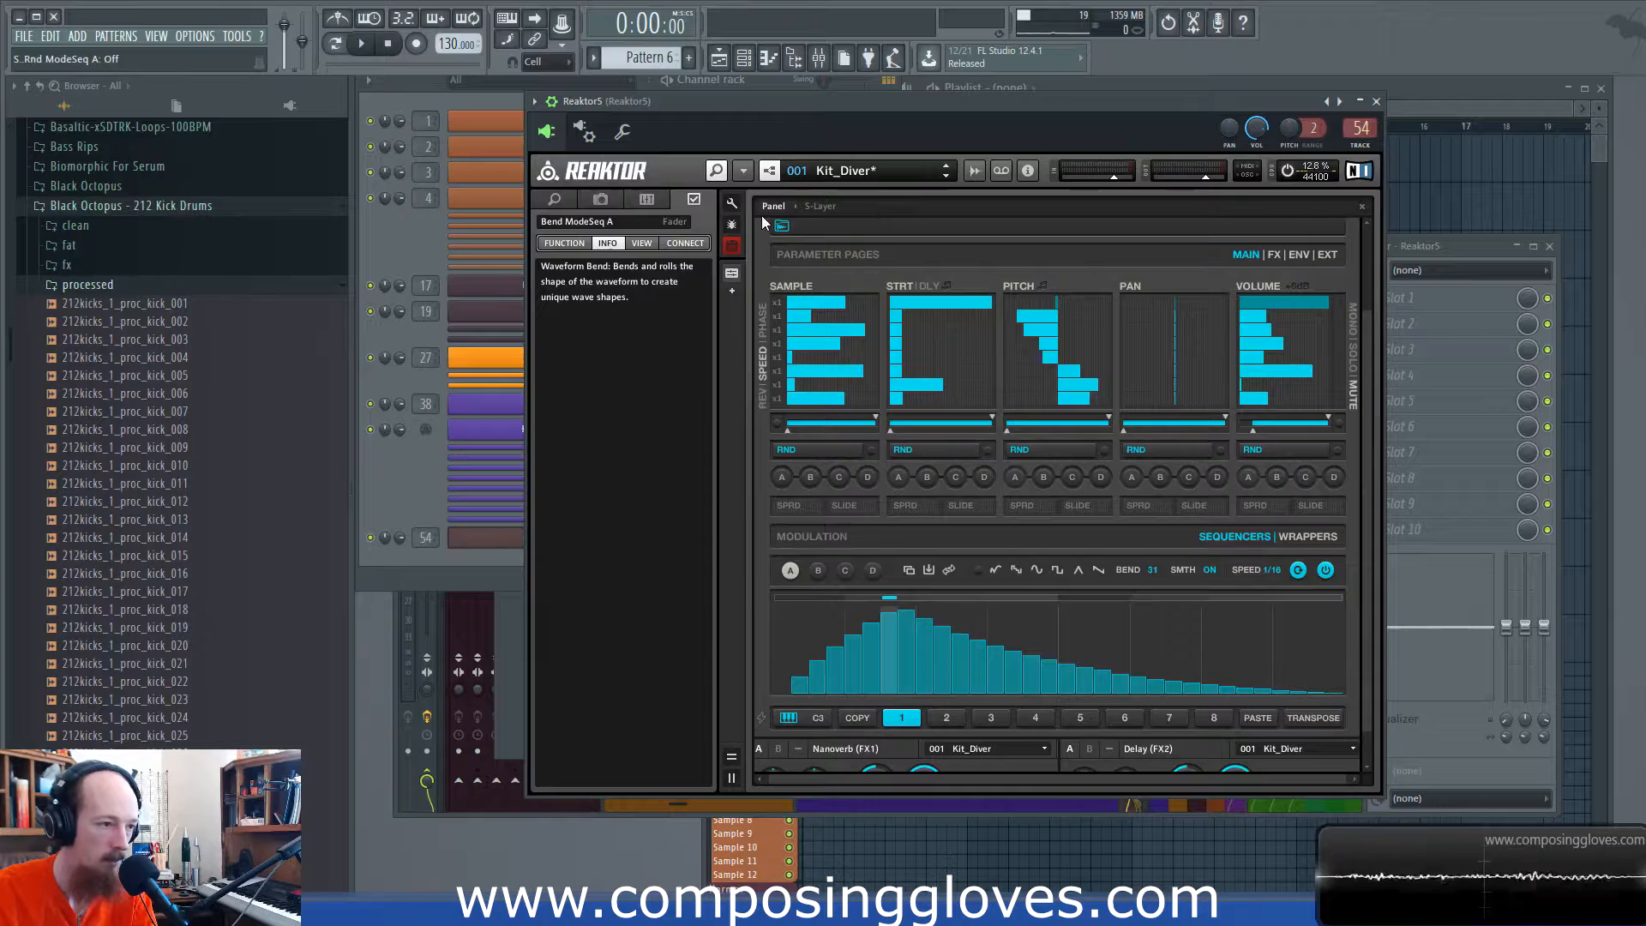
{"action": "left_click", "coordinate": [769, 171]}
{"action": "mouse_move", "coordinate": [1130, 660]}
{"action": "left_mouse_down"}
{"action": "mouse_move", "coordinate": [1135, 635]}
{"action": "mouse_move", "coordinate": [1134, 660]}
{"action": "left_mouse_up"}
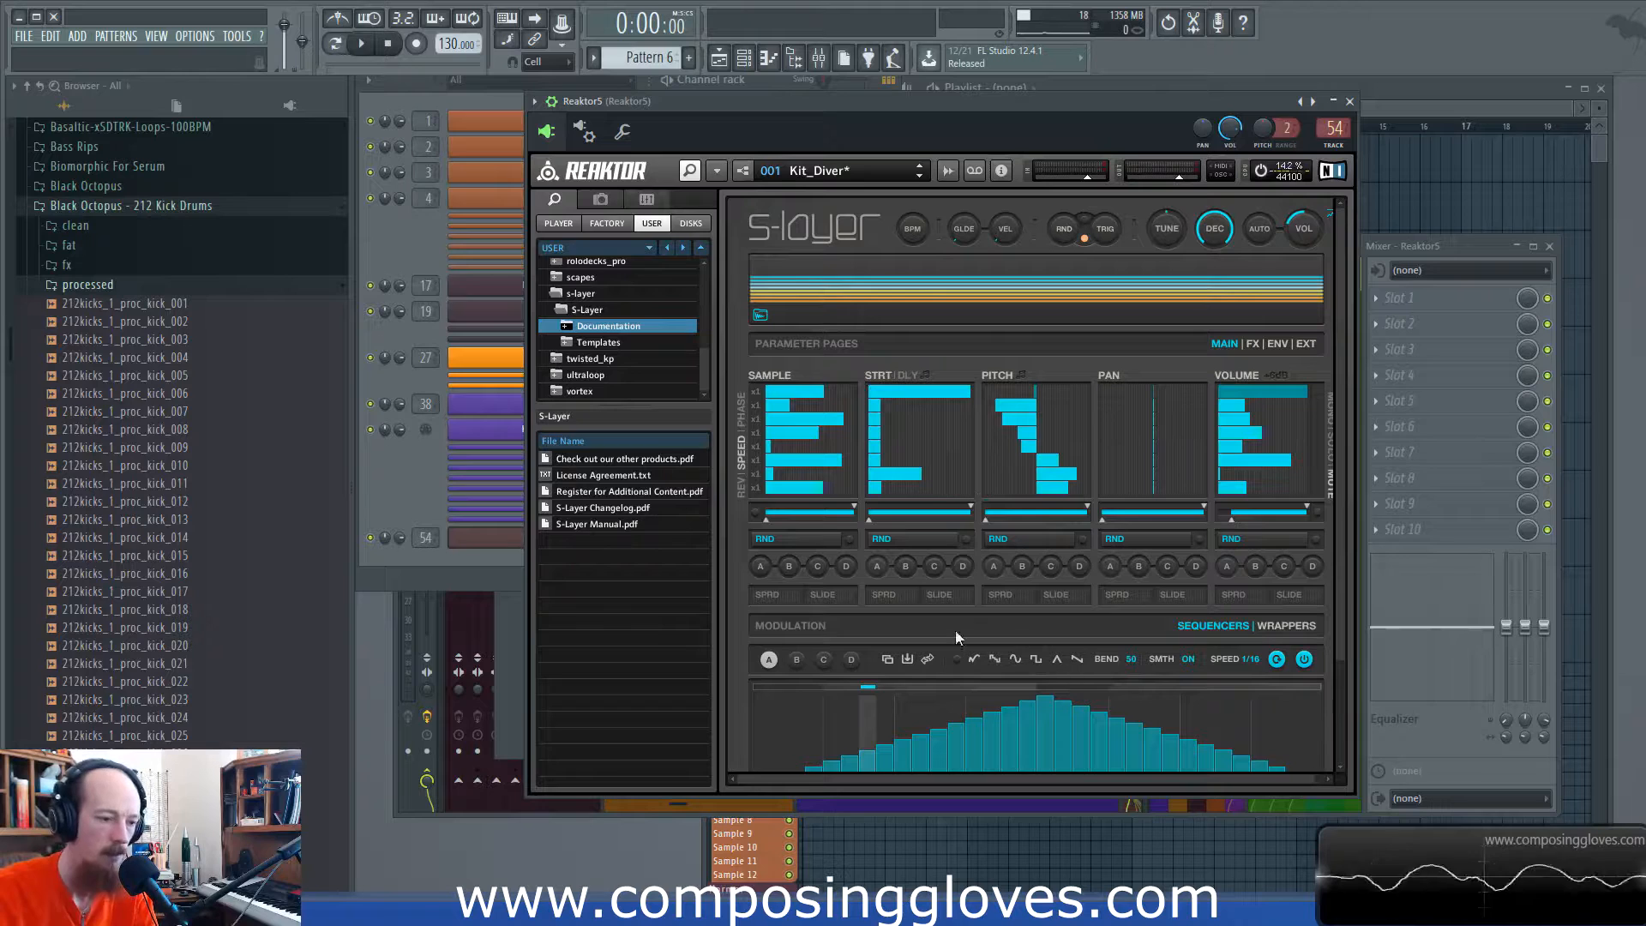
{"action": "left_click", "coordinate": [690, 170]}
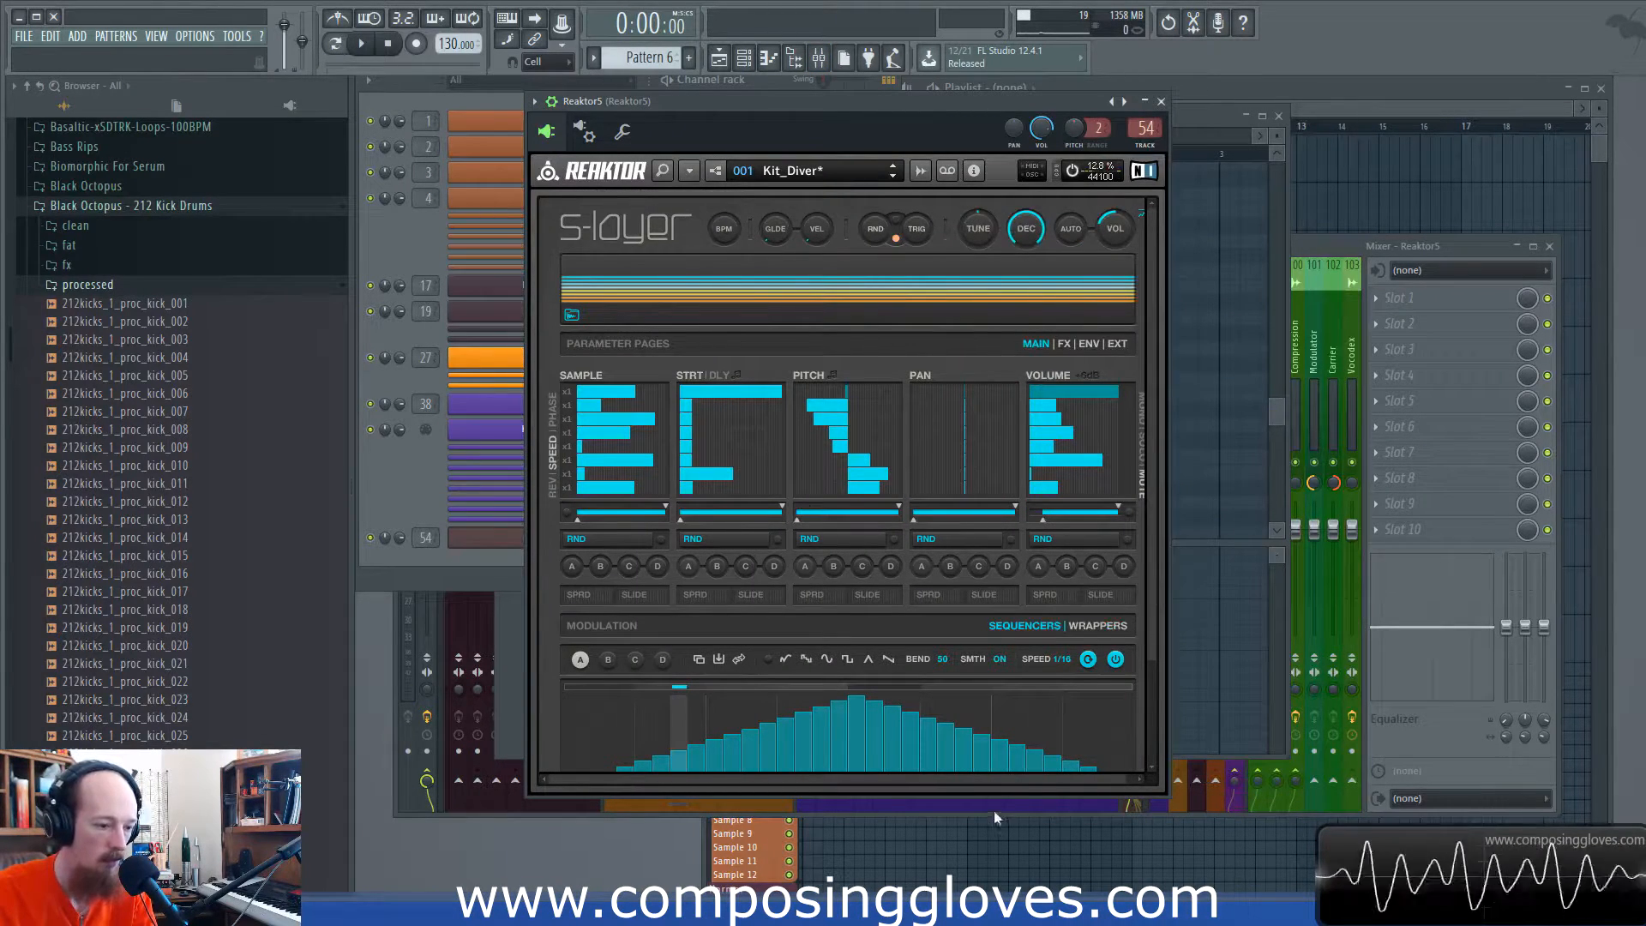
{"action": "left_click_drag", "start_coordinate": [999, 780], "coordinate": [1007, 779]}
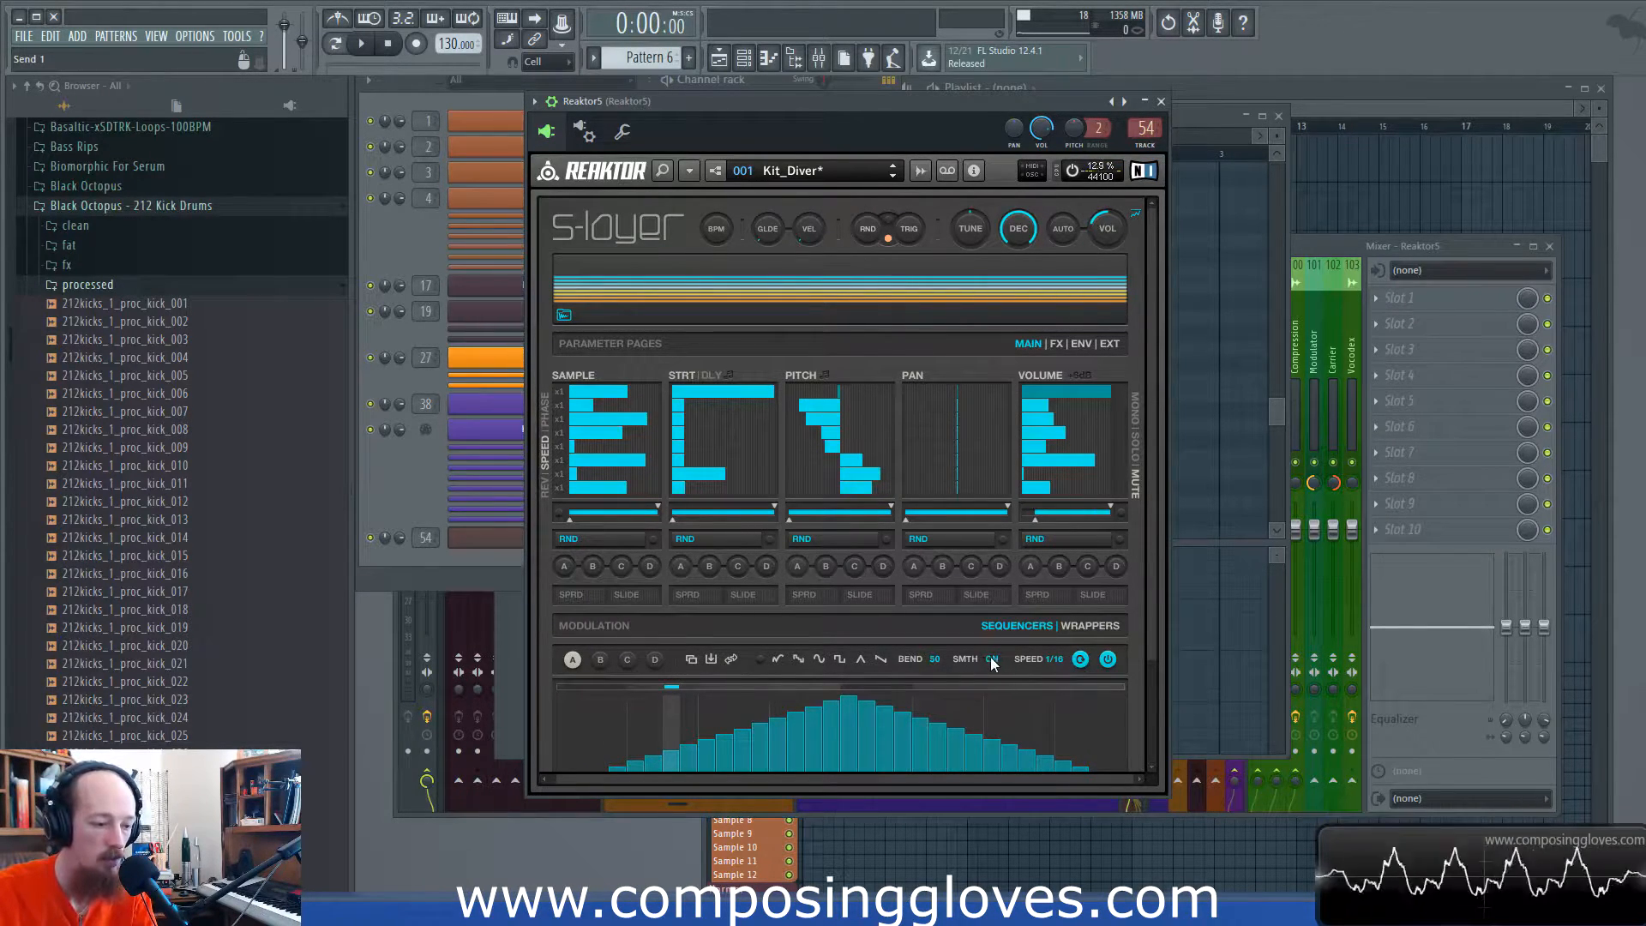
Step: Apply the sine shape to modulation sequencer A and assign sequencer A to the PAN parameter
{"action": "left_click", "coordinate": [820, 658]}
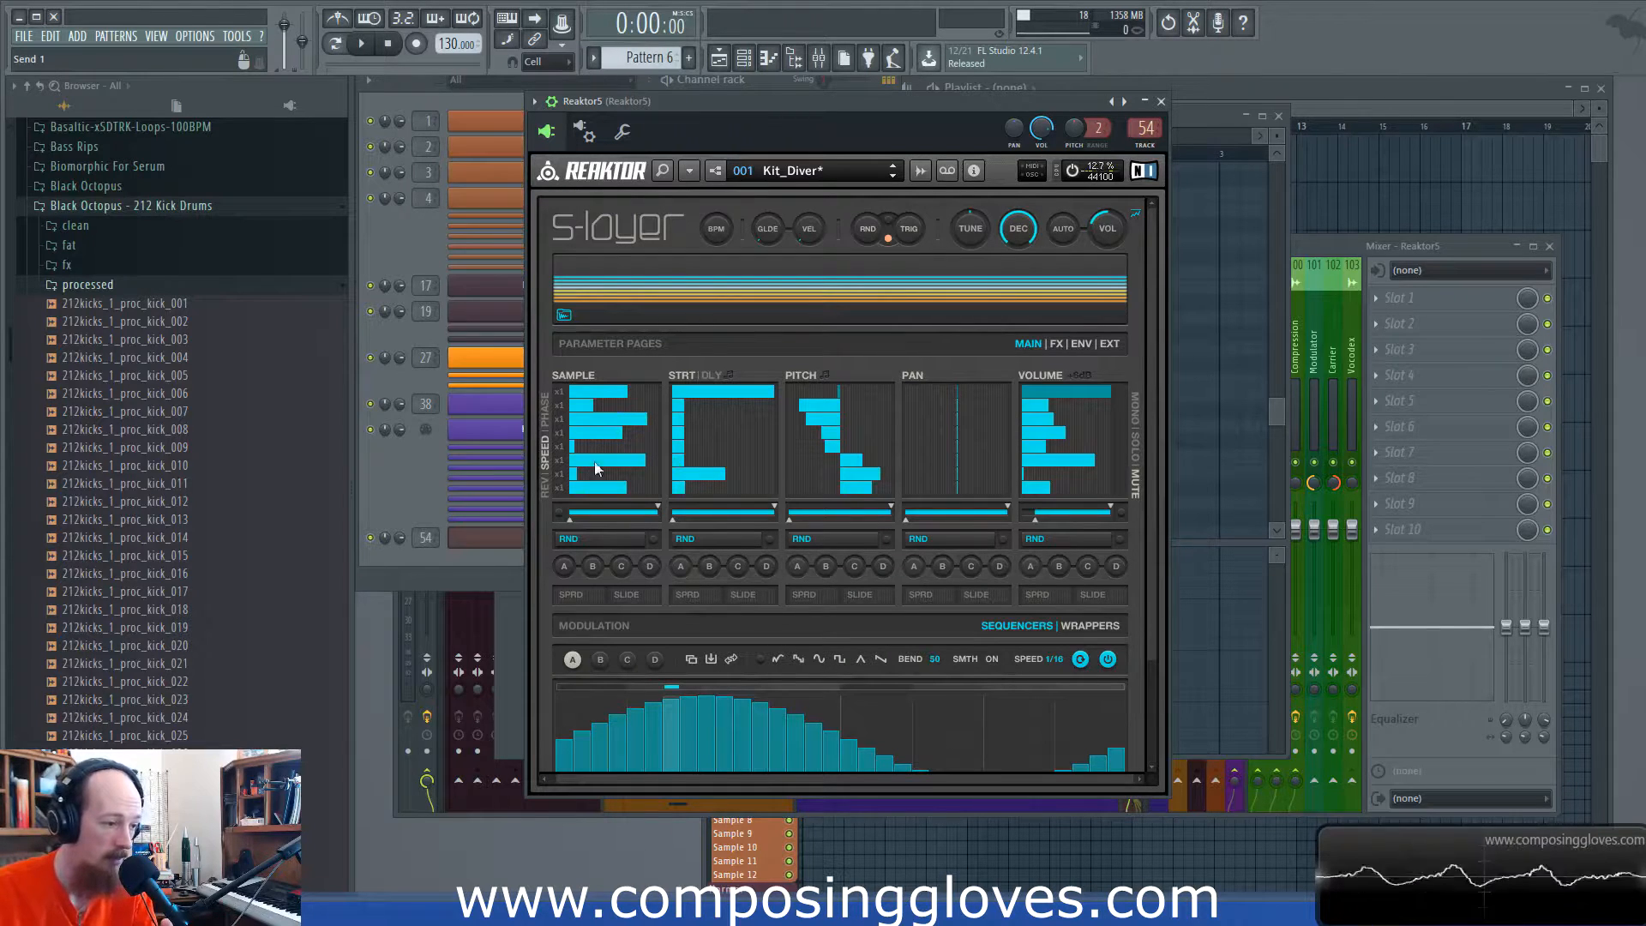
{"action": "left_click", "coordinate": [560, 567]}
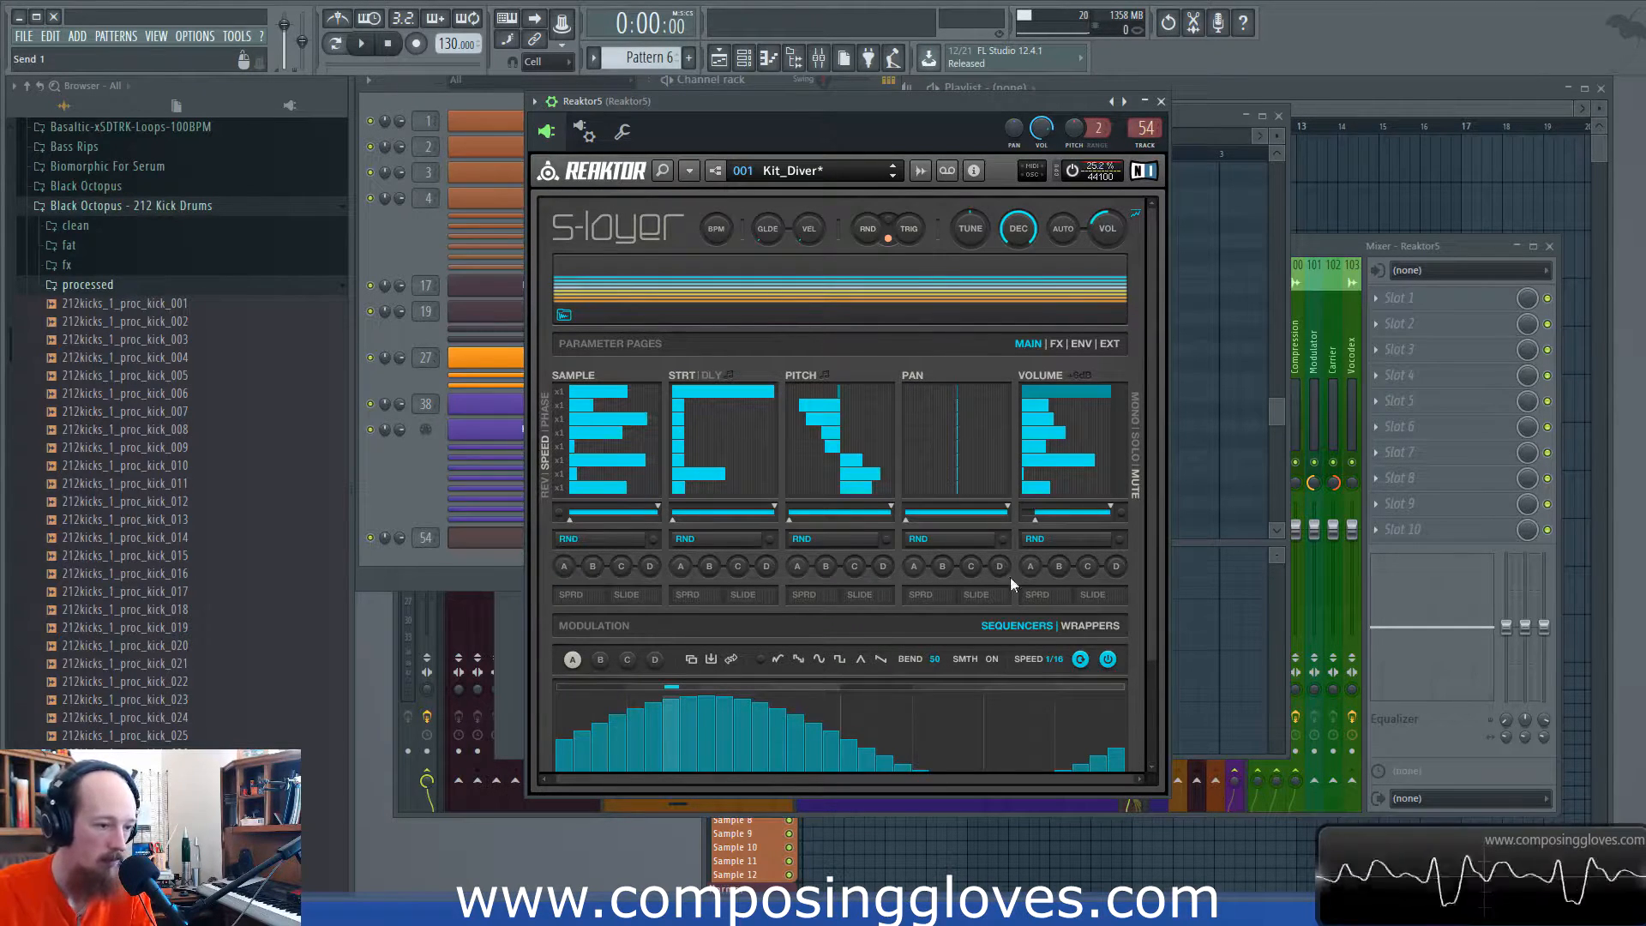
{"action": "left_click", "coordinate": [914, 565]}
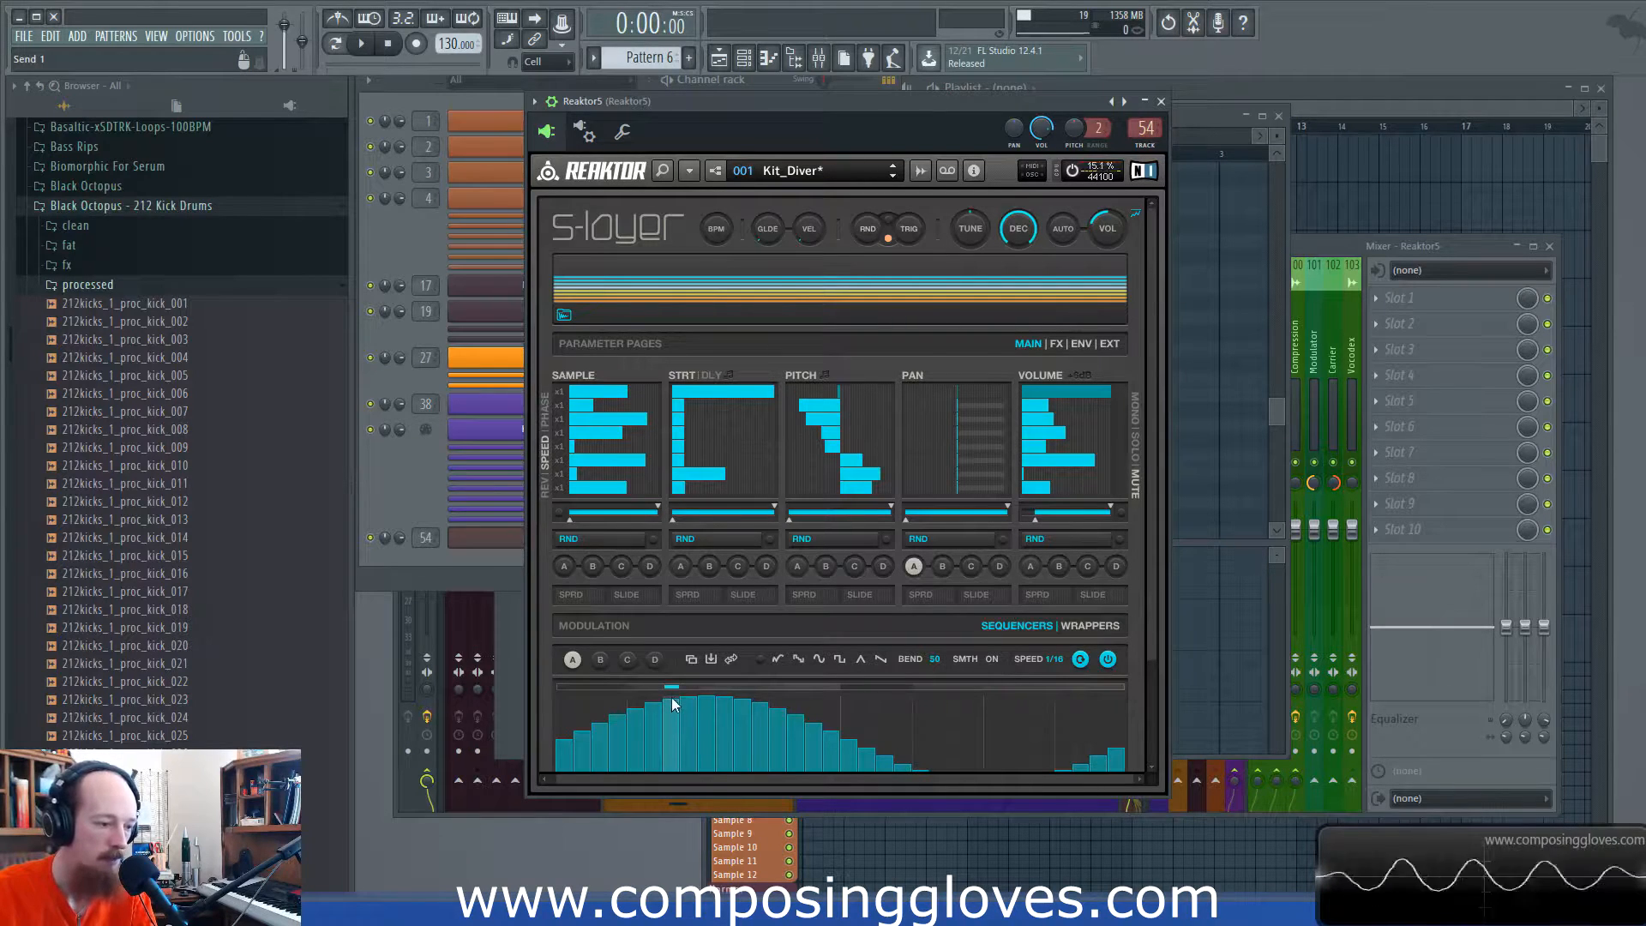
Step: Use the cycle area to reshape sequencer A's first five steps as a sine, and move the area over the six steps that follow
{"action": "left_click_drag", "start_coordinate": [671, 687], "coordinate": [643, 687]}
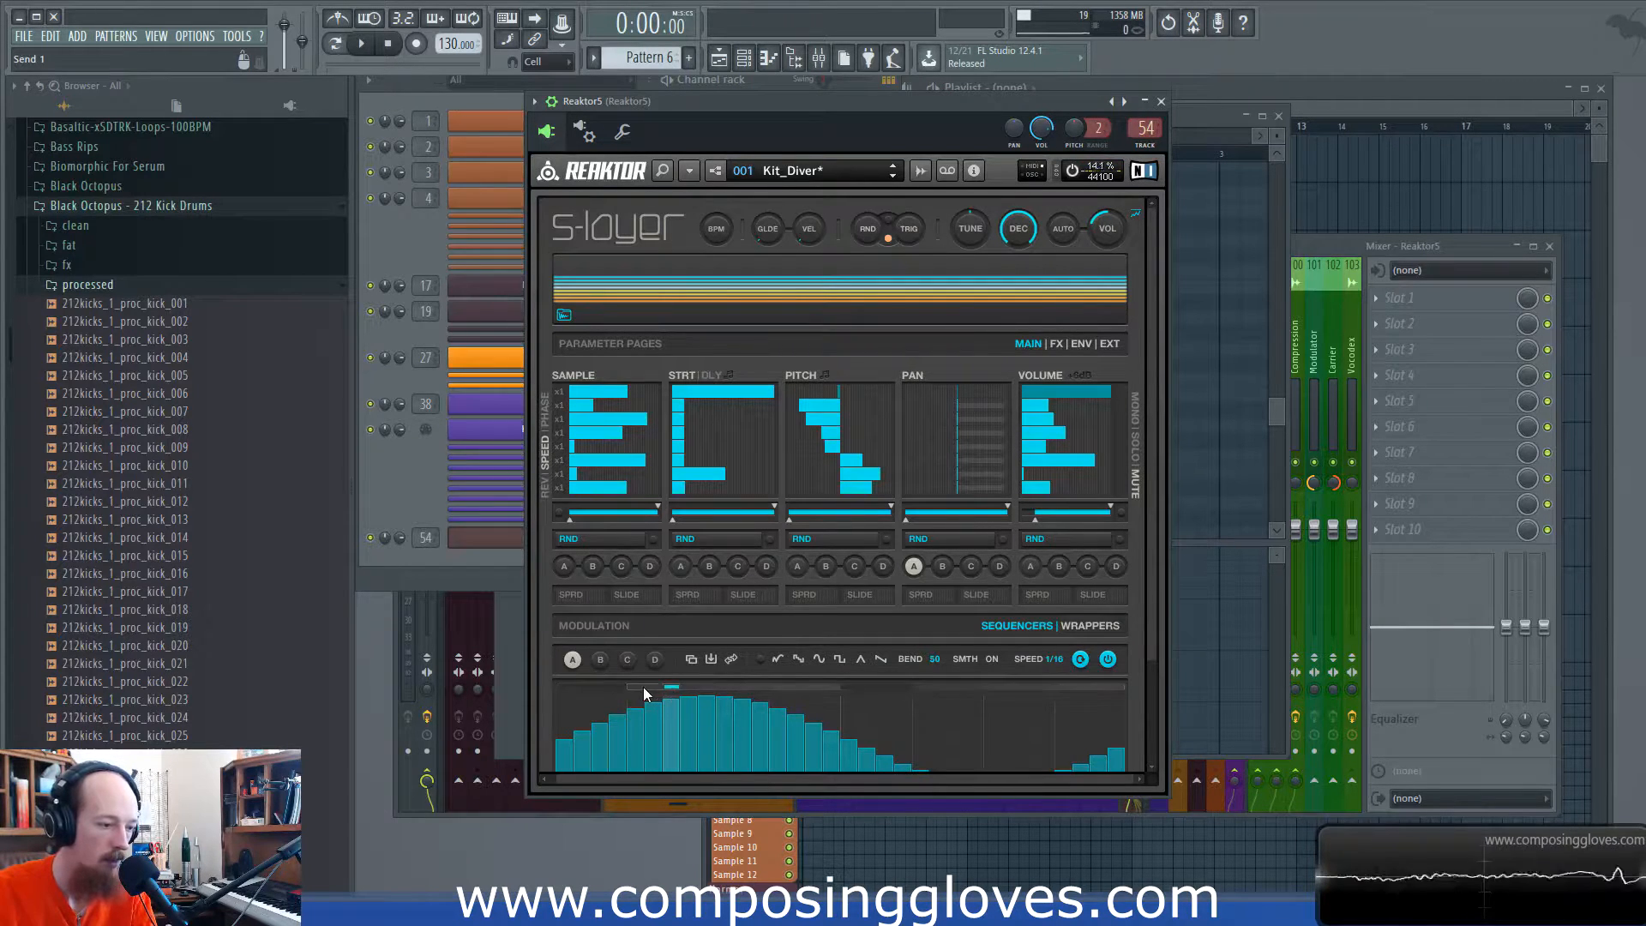
{"action": "left_click", "coordinate": [560, 686]}
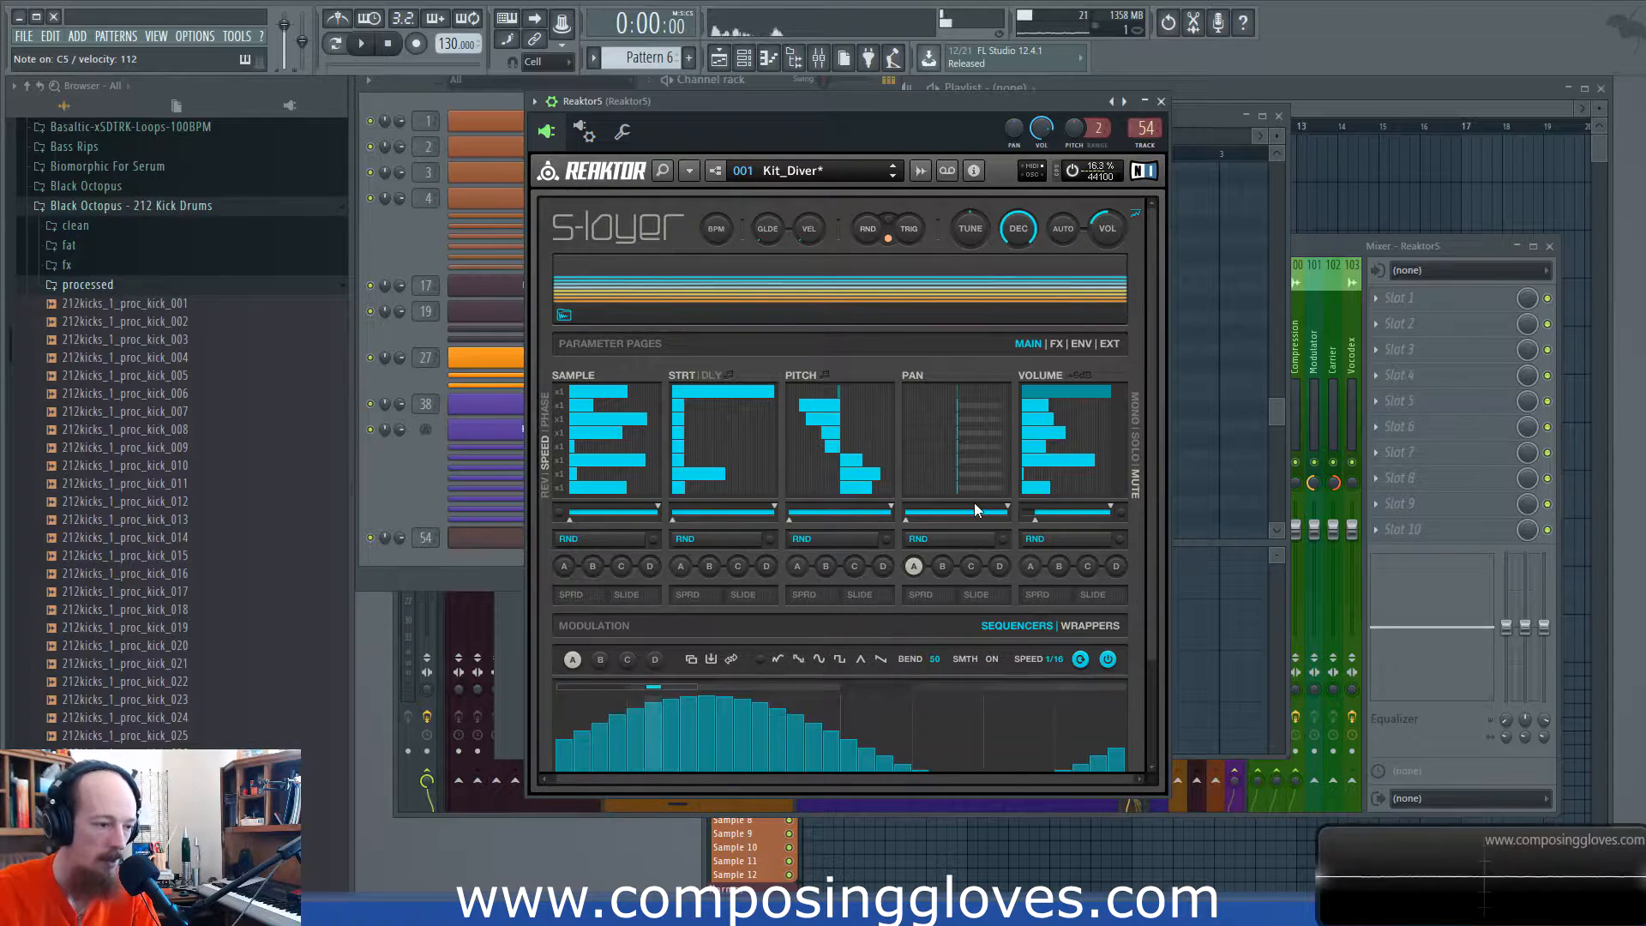
{"action": "mouse_move", "coordinate": [588, 811]}
{"action": "left_mouse_down"}
{"action": "mouse_move", "coordinate": [593, 660]}
{"action": "mouse_move", "coordinate": [644, 780]}
{"action": "left_mouse_up"}
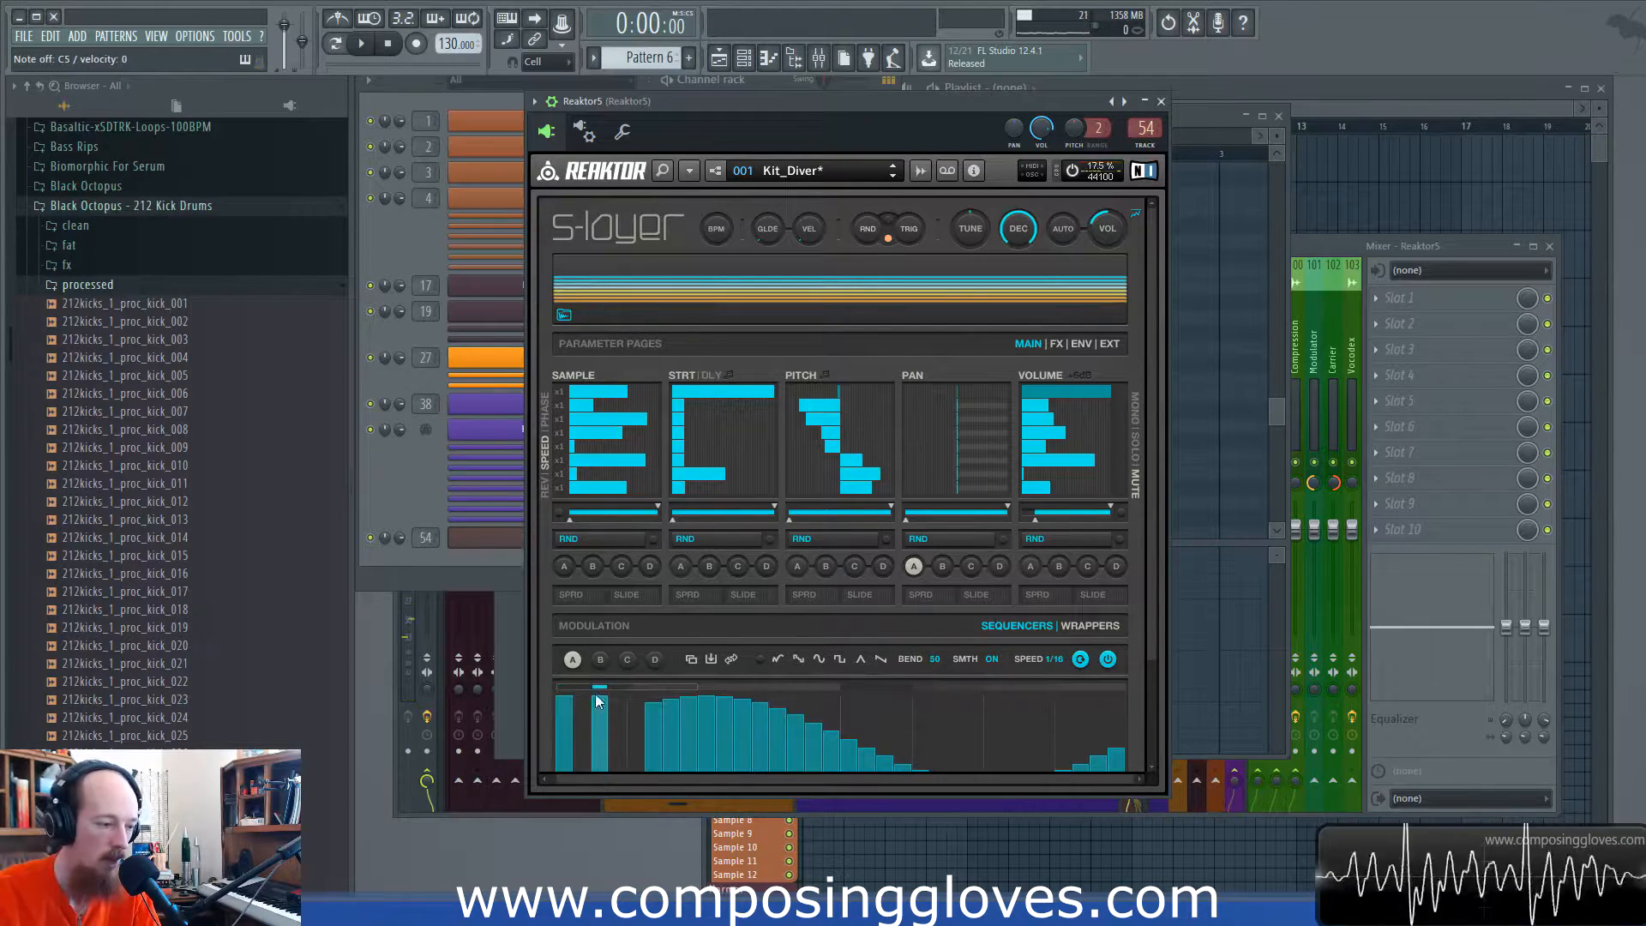
{"action": "left_click", "coordinate": [820, 659]}
{"action": "left_click_drag", "start_coordinate": [652, 691], "coordinate": [747, 685]}
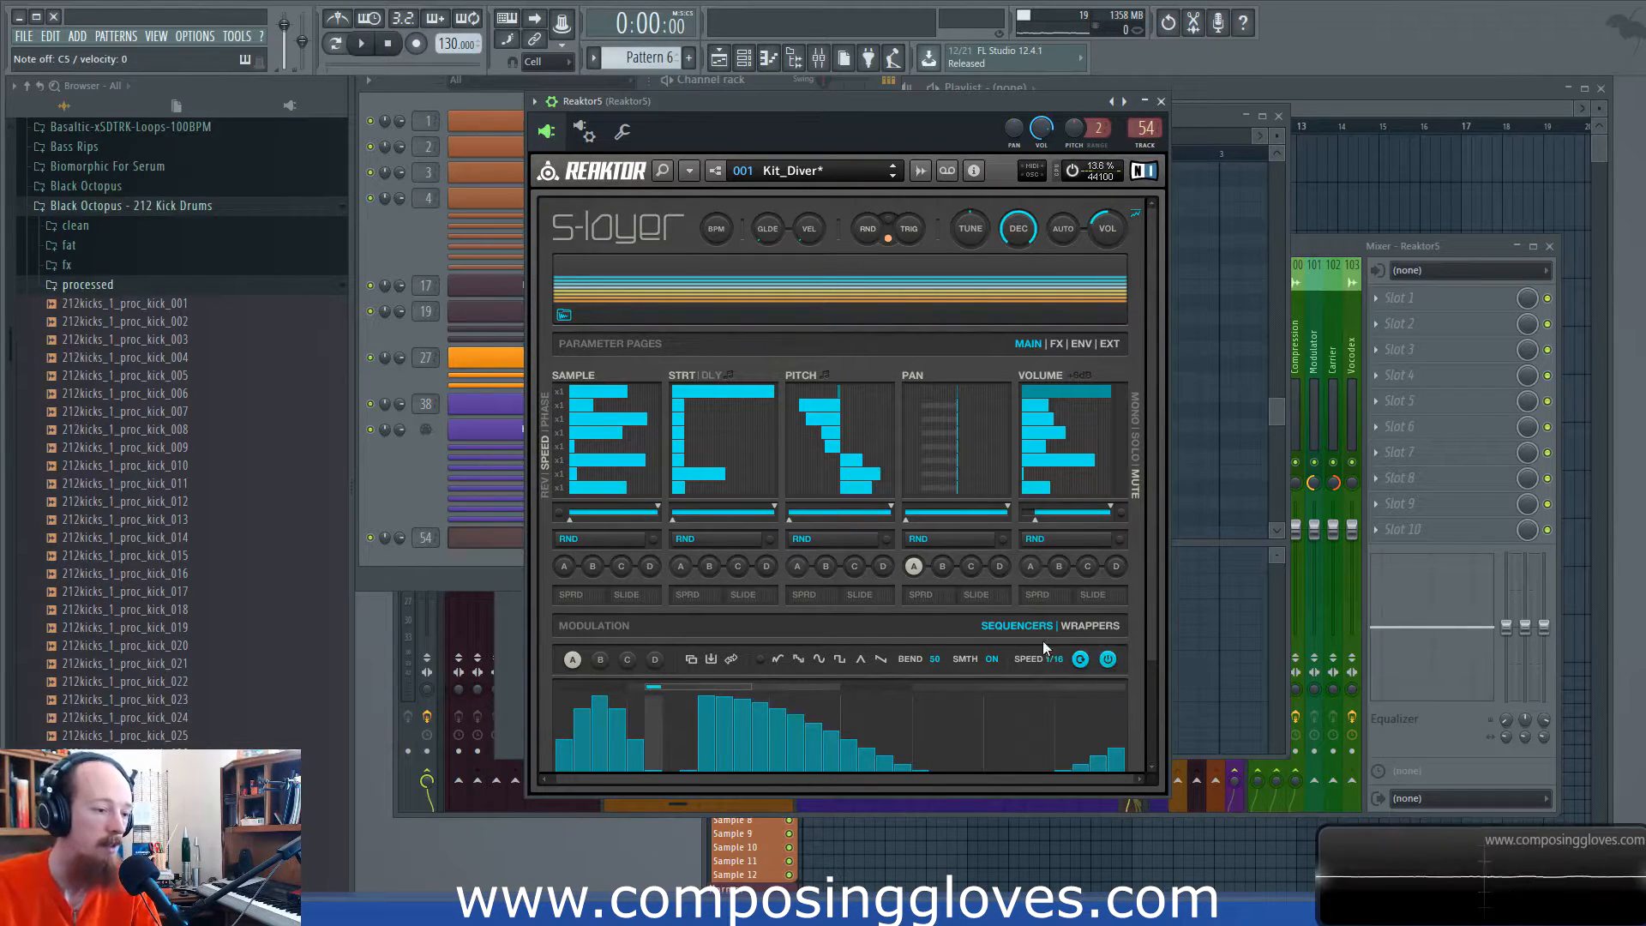
Step: Try the SPRD and SLIDE options on PAN's sequencer A modulation and lower one step inside the cycle area
{"action": "left_click", "coordinate": [914, 565]}
{"action": "left_click", "coordinate": [913, 564]}
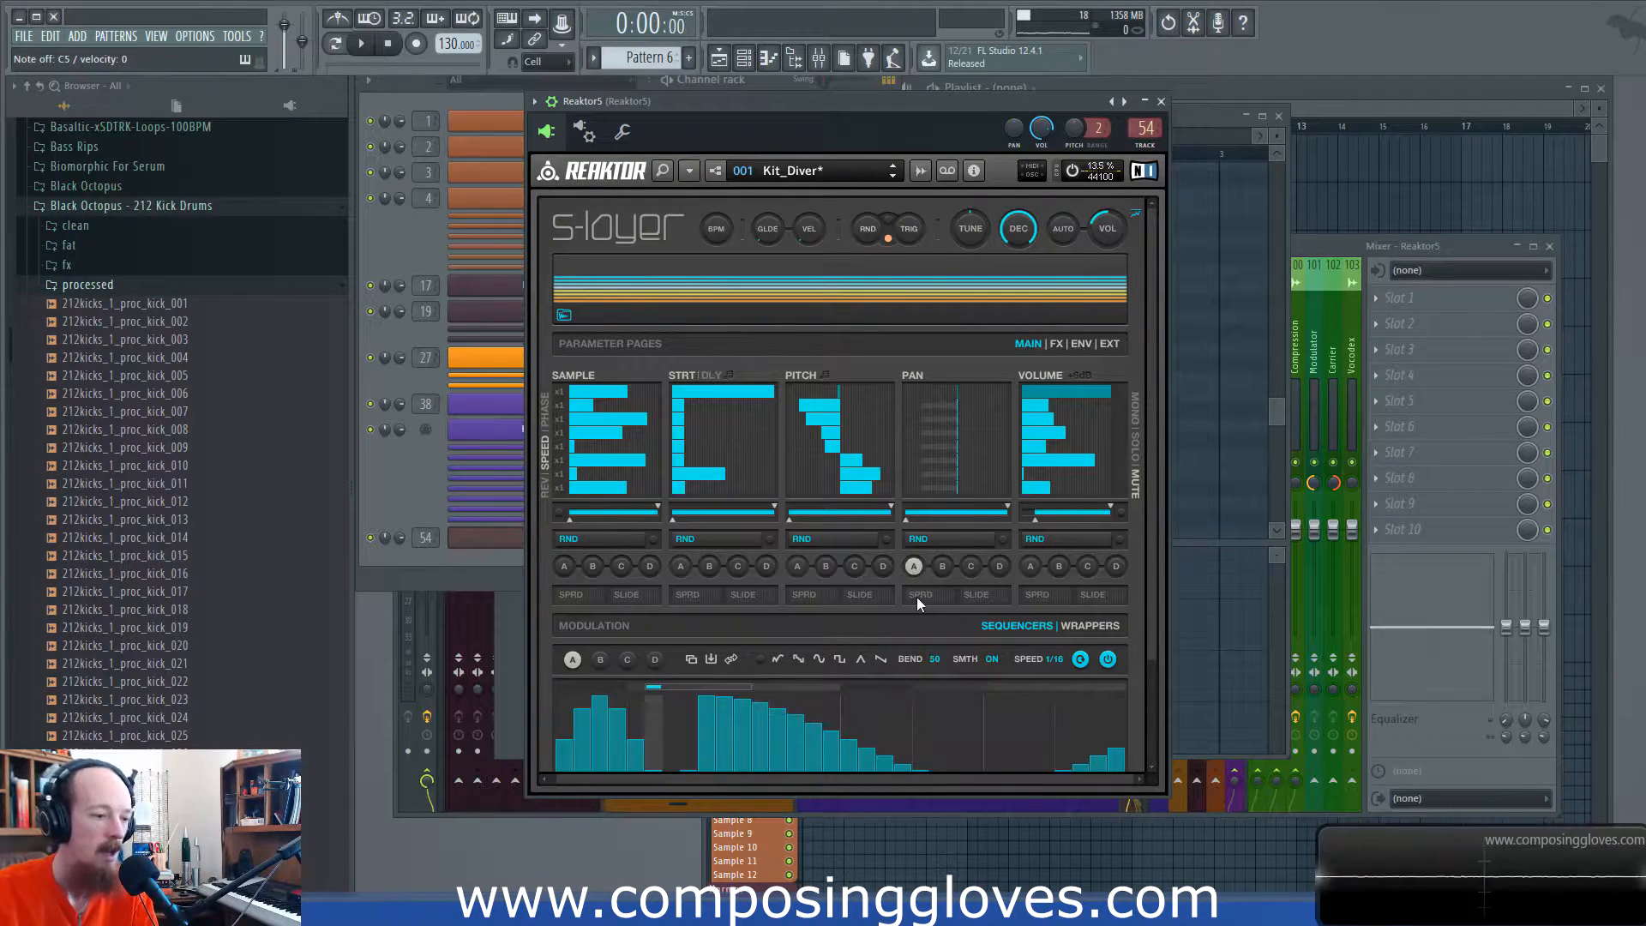
{"action": "left_click", "coordinate": [925, 591]}
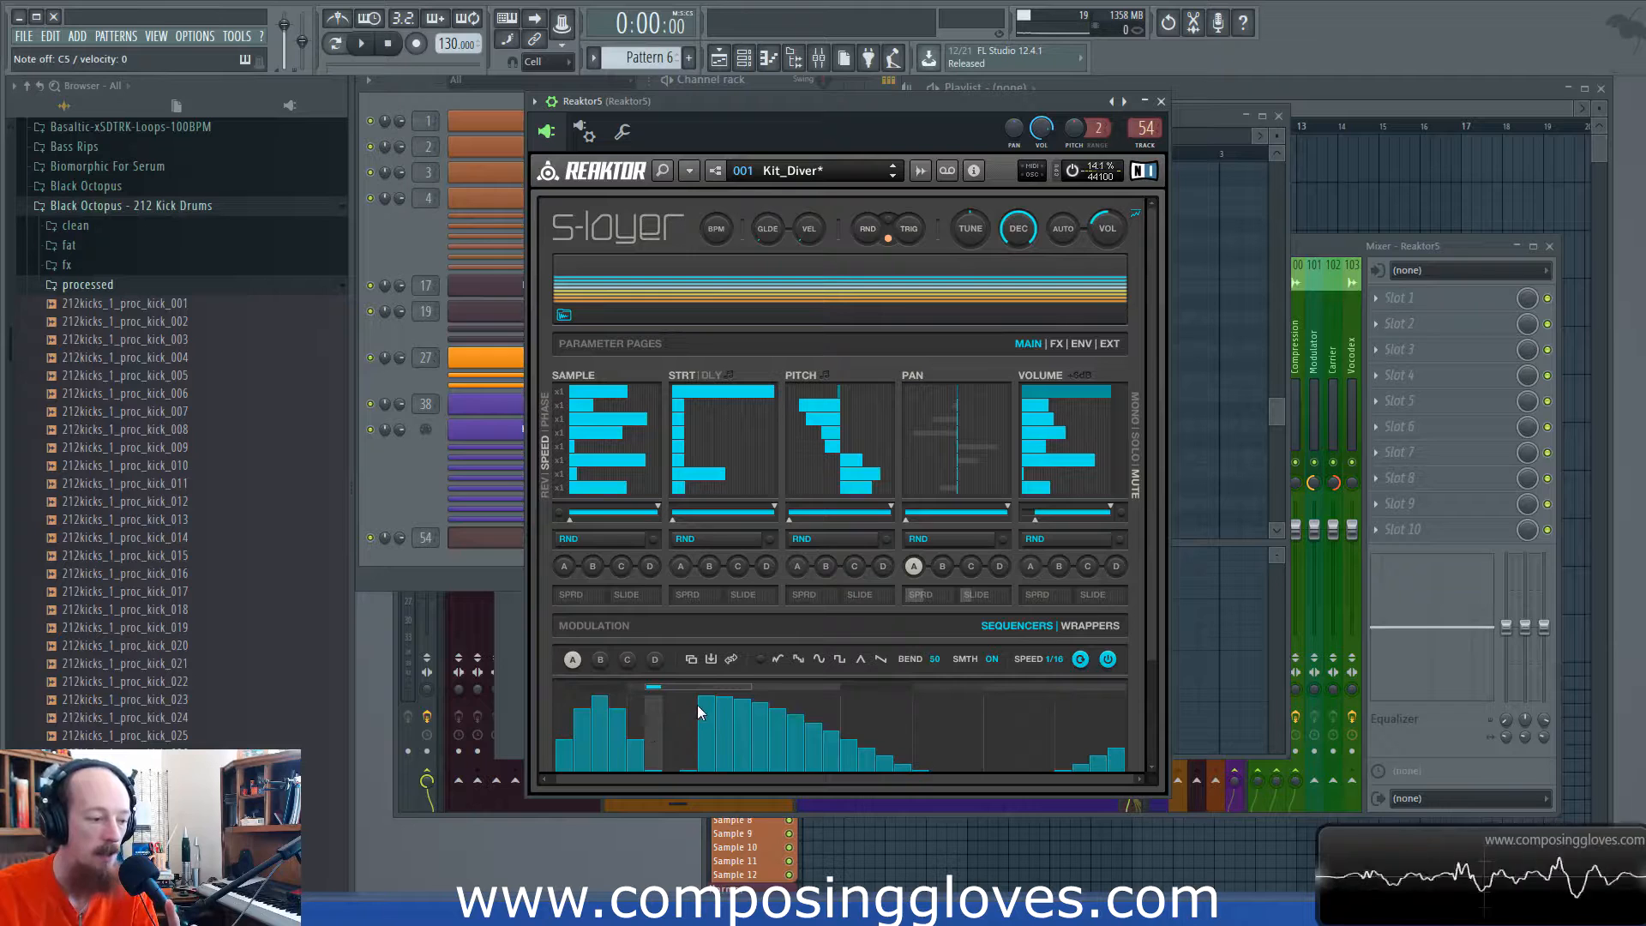
{"action": "left_click_drag", "start_coordinate": [719, 710], "coordinate": [728, 738]}
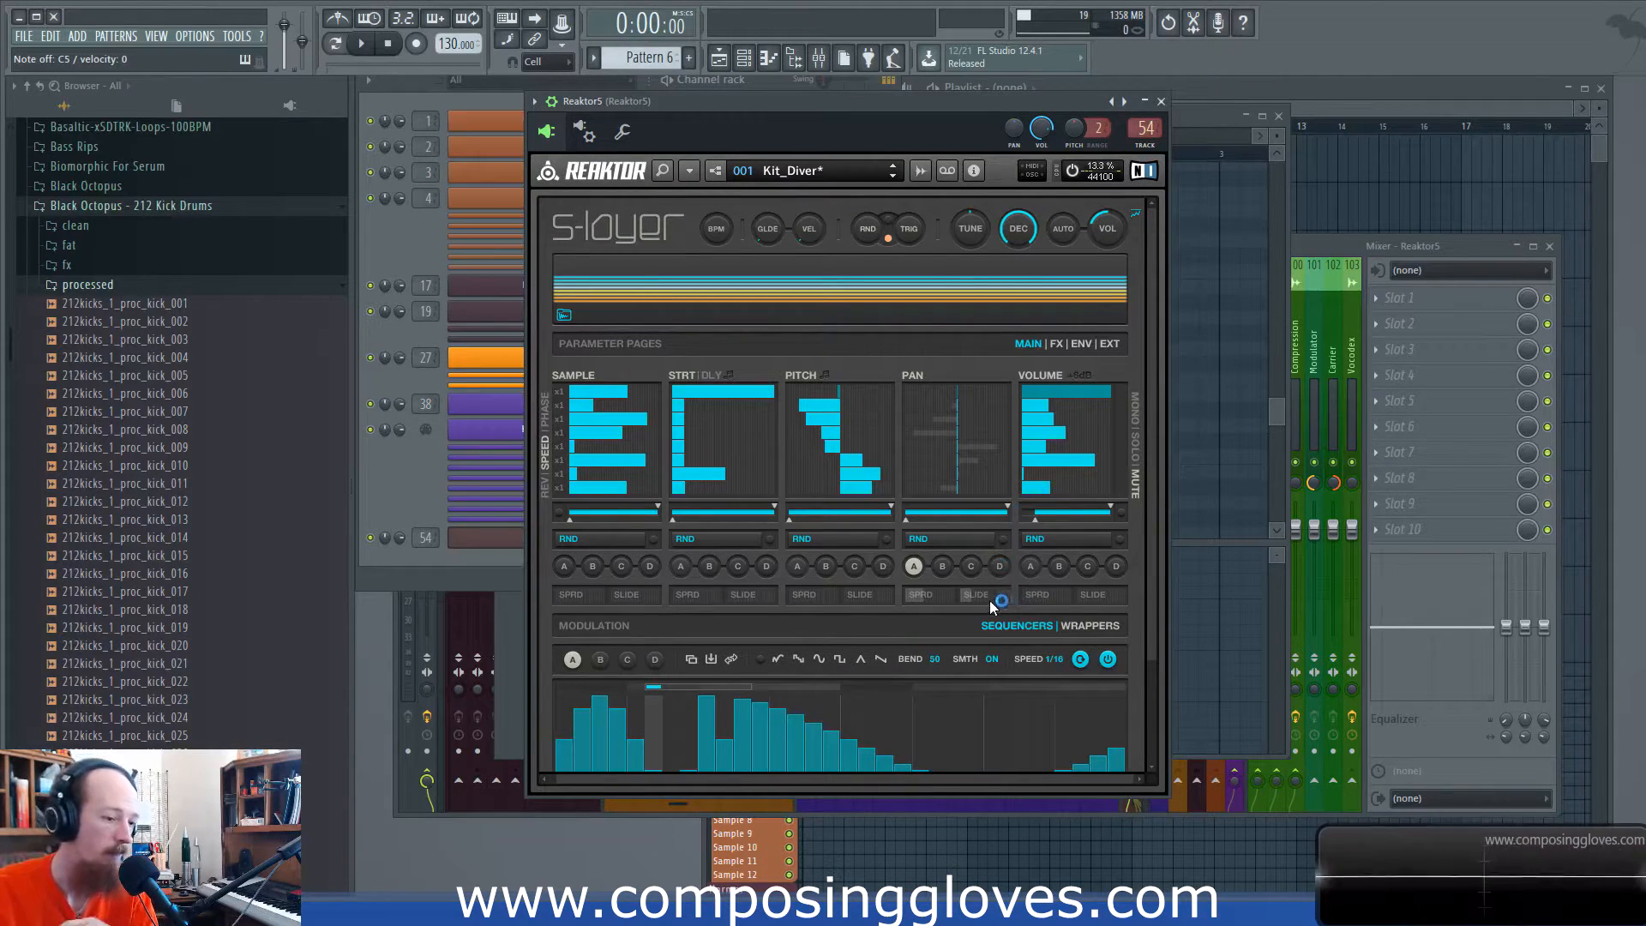
{"action": "left_click", "coordinate": [913, 594]}
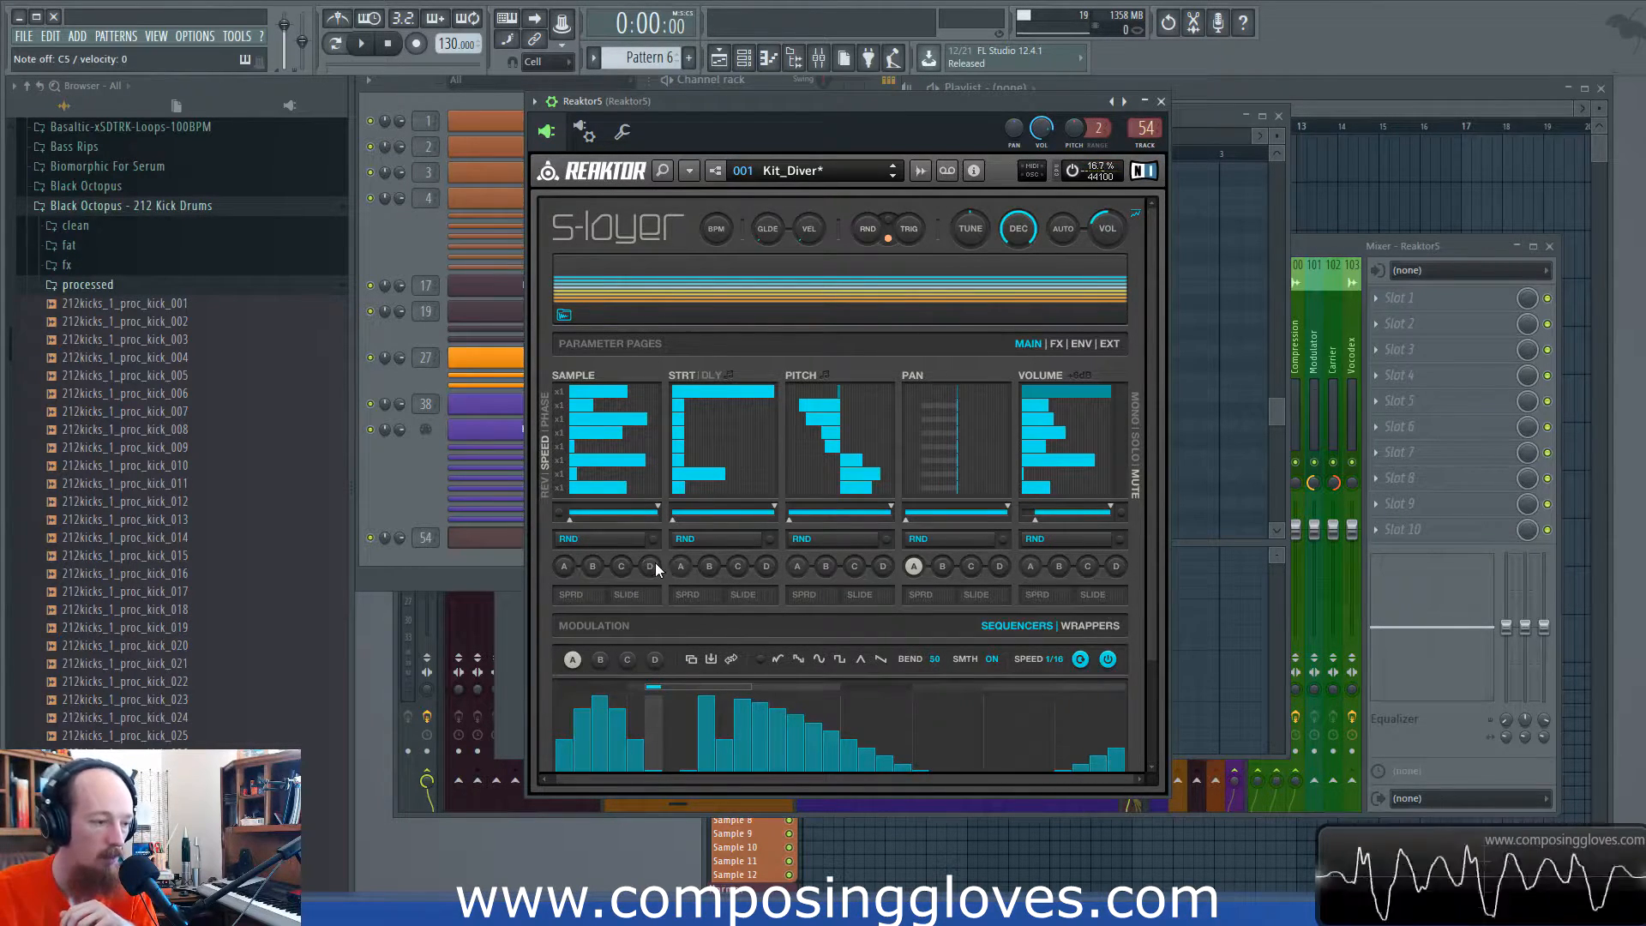
Step: Look through the preset lists of the Nanoverb (FX1) and Delay (FX2) effects and close them without choosing one
{"action": "left_click_drag", "start_coordinate": [1150, 619], "coordinate": [1150, 729]}
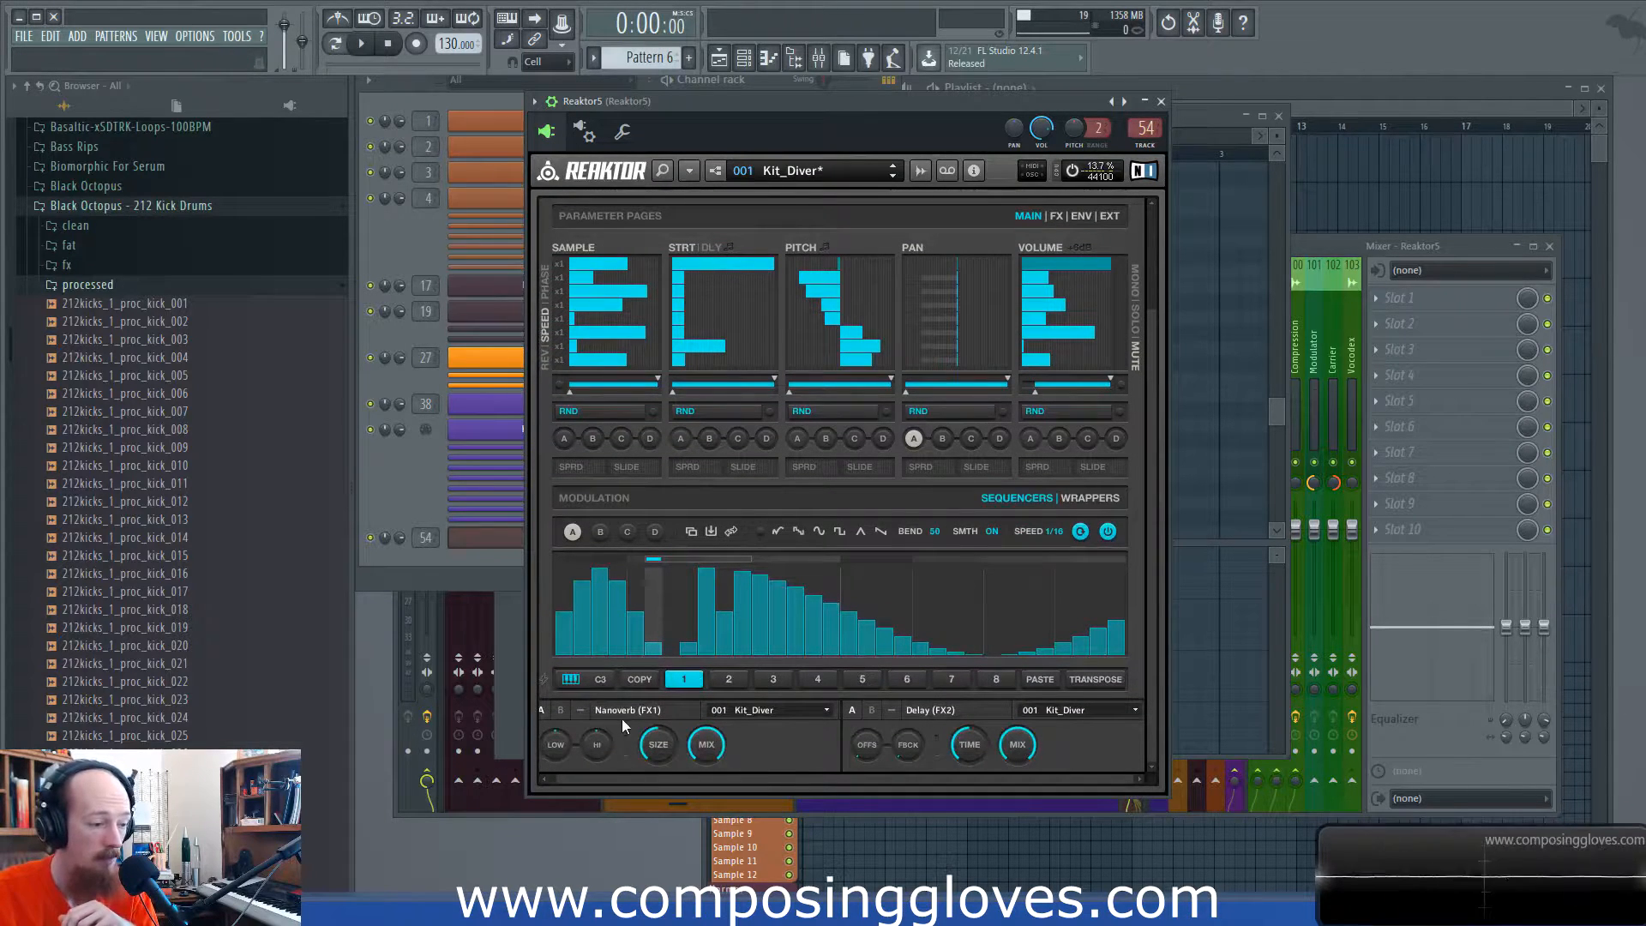
{"action": "left_click", "coordinate": [808, 711]}
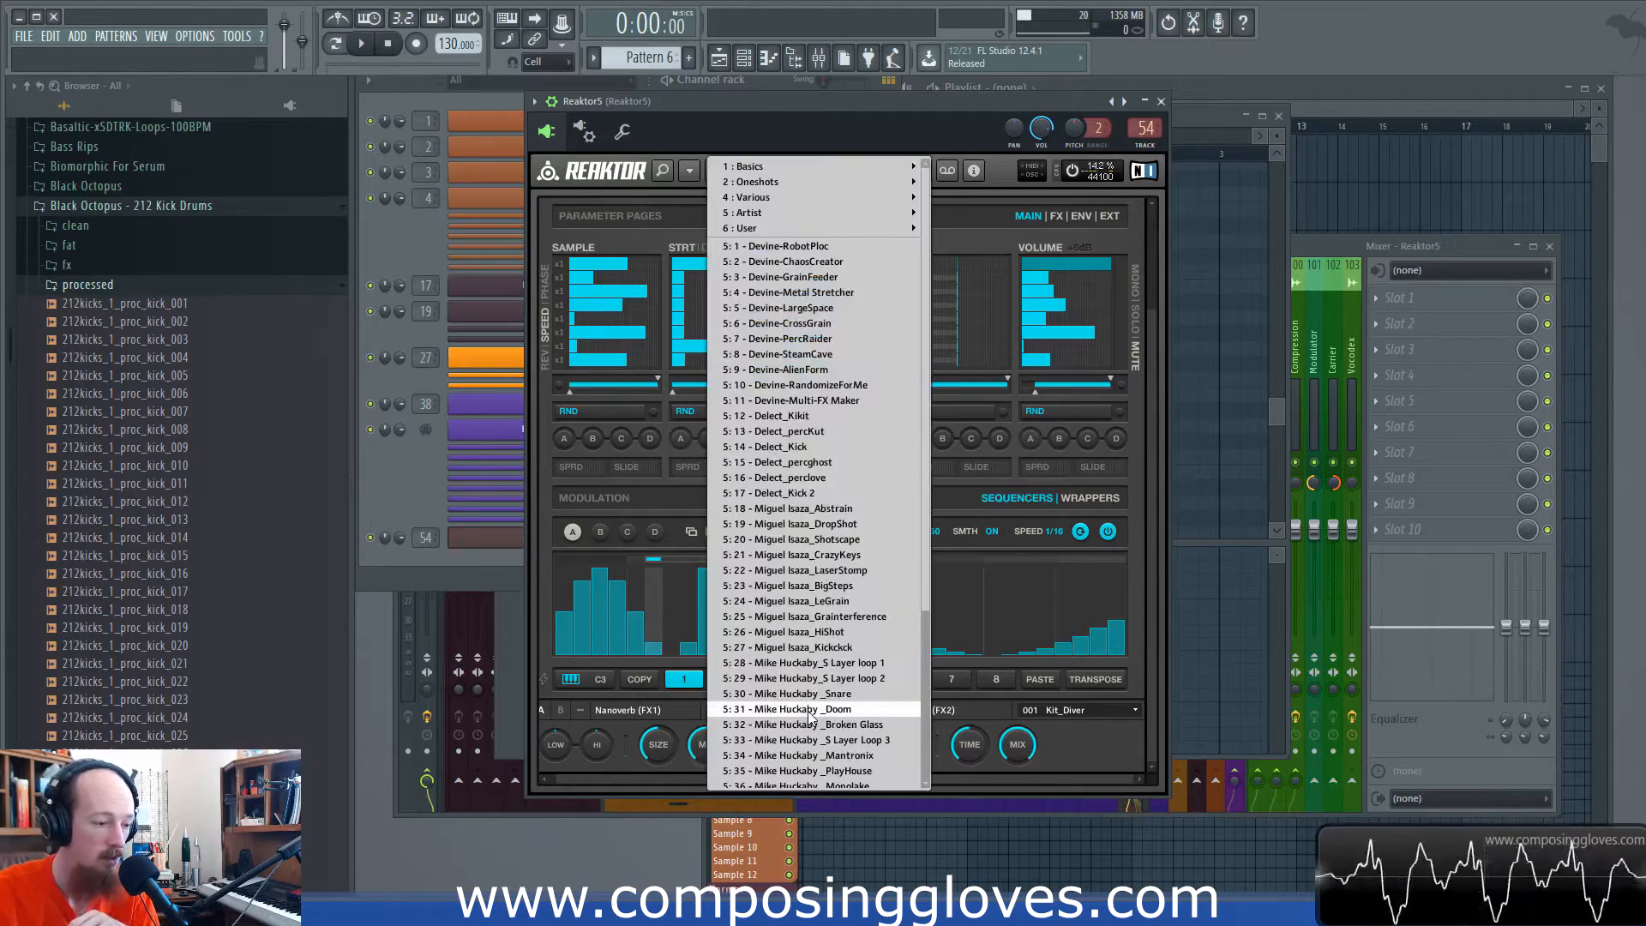
{"action": "left_click", "coordinate": [625, 761]}
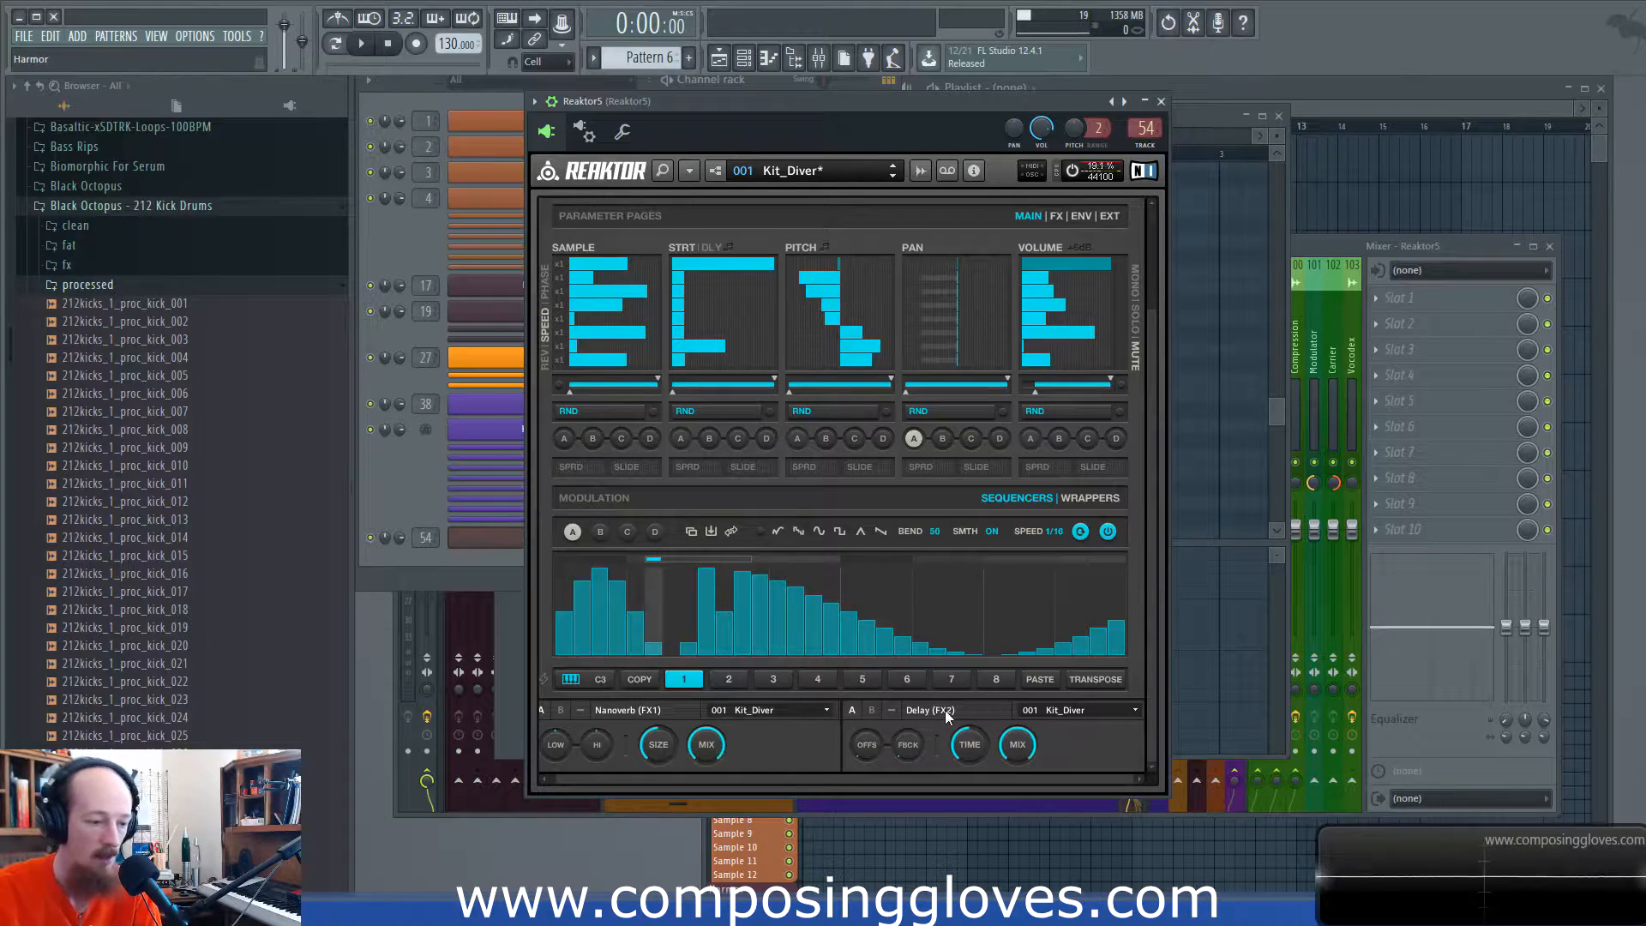
{"action": "left_click", "coordinate": [1104, 712]}
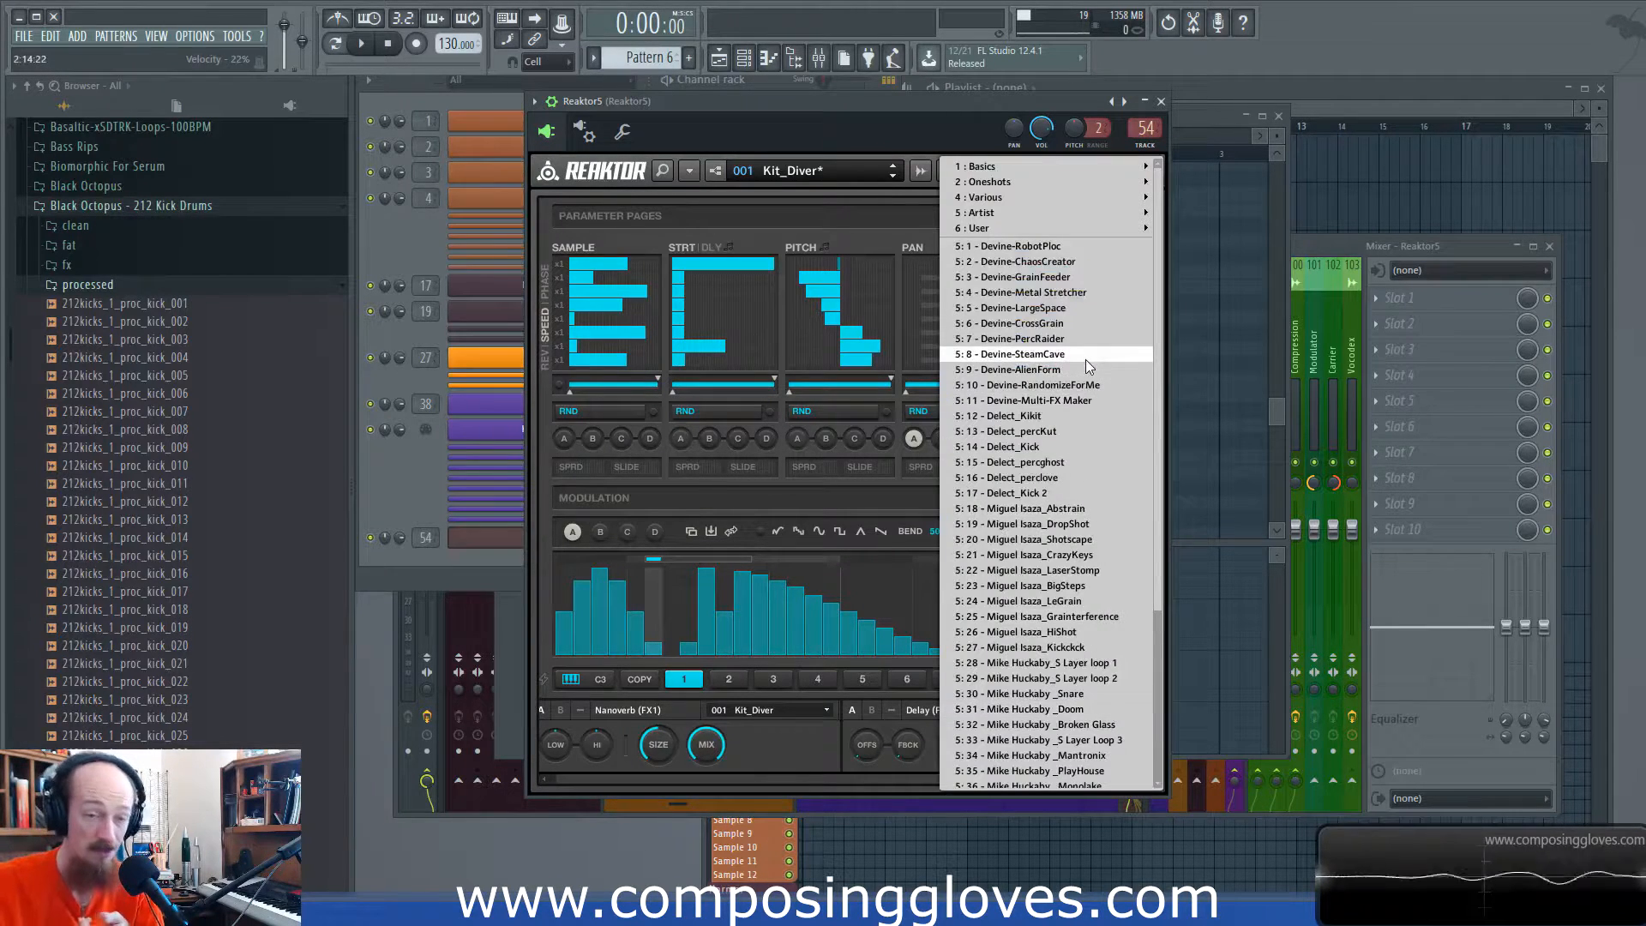
{"action": "left_click", "coordinate": [797, 732]}
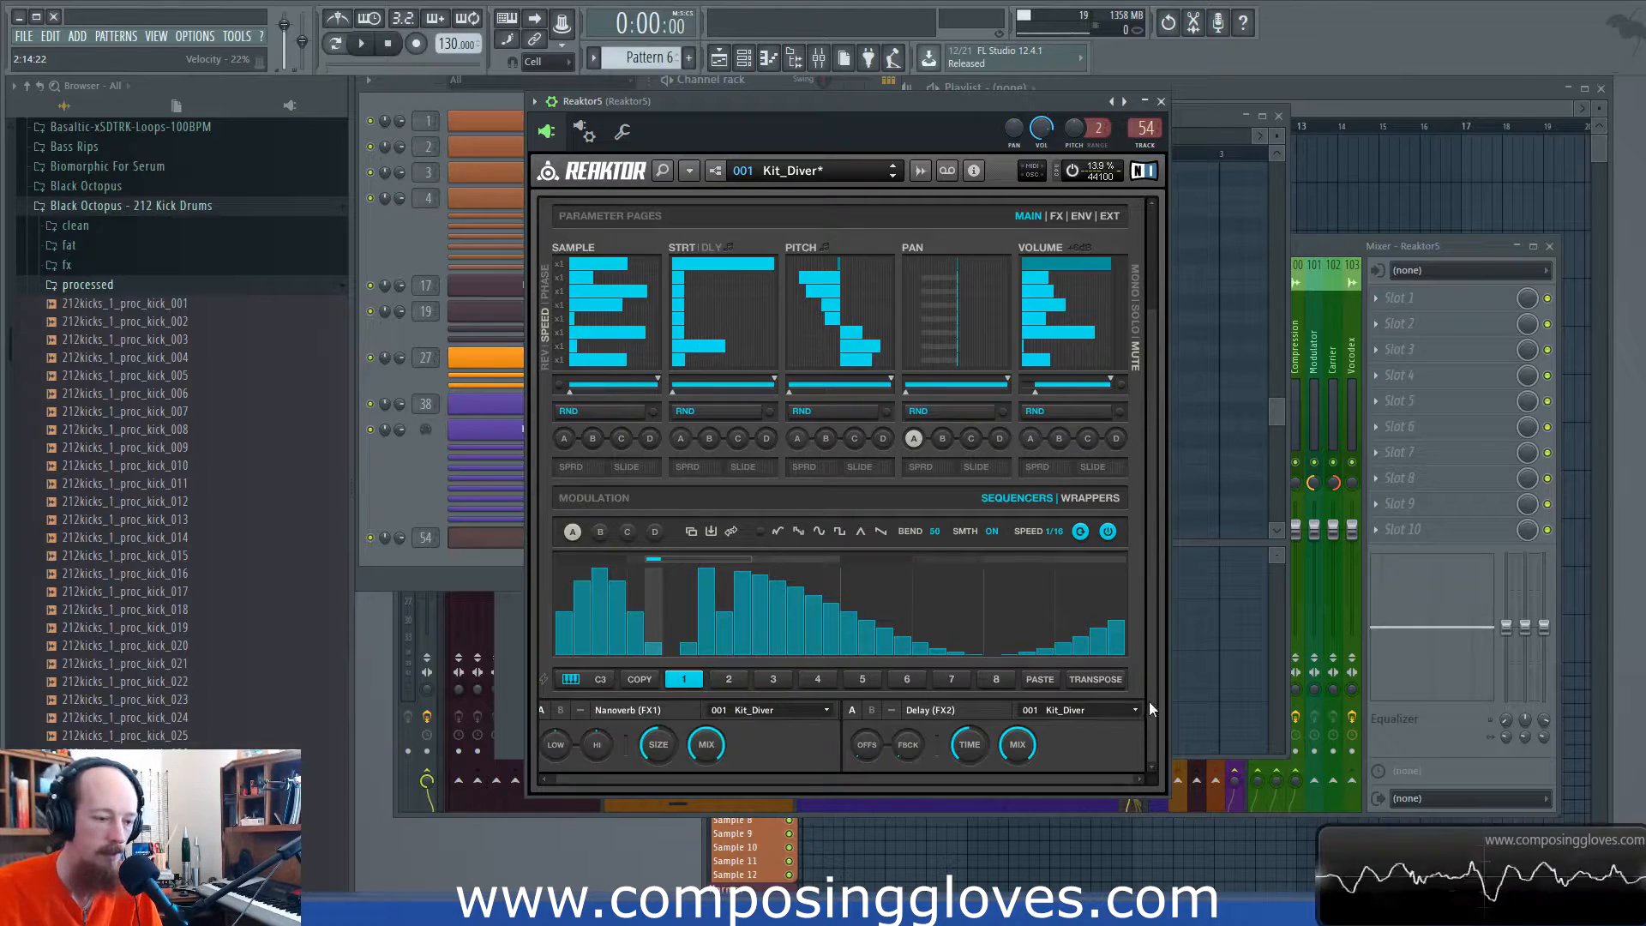
Step: Show the FX parameter page, switch on grain for the first layer, raise its GRAIN value and lower its STRETCH
{"action": "left_click_drag", "start_coordinate": [1150, 705], "coordinate": [1155, 544]}
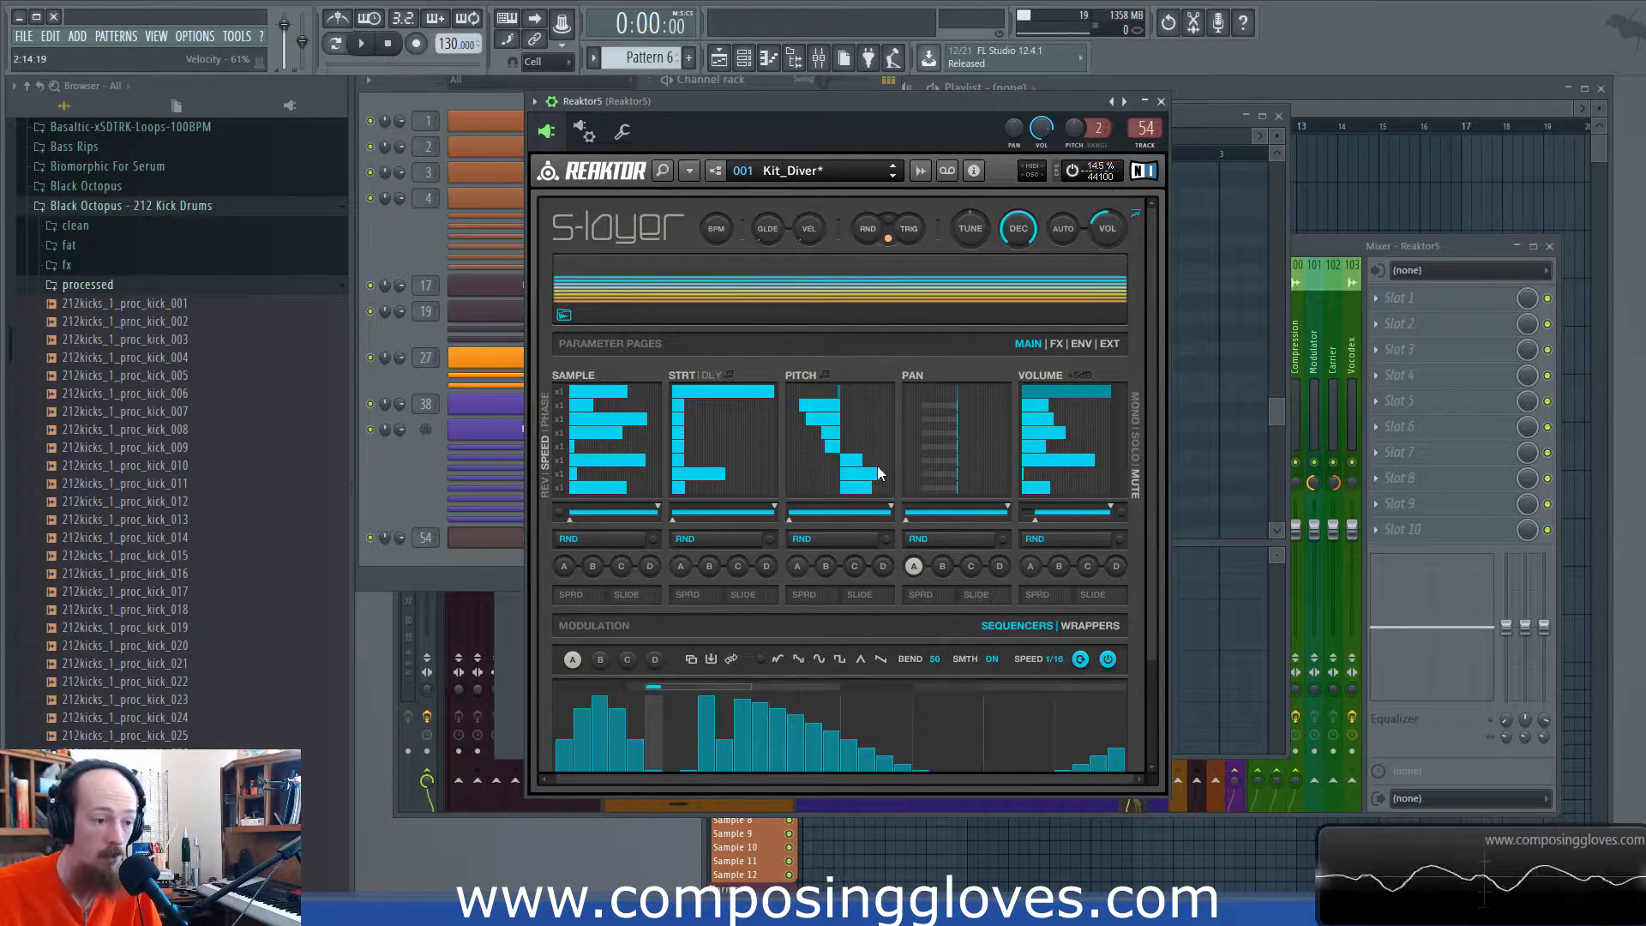
{"action": "left_click", "coordinate": [1055, 344]}
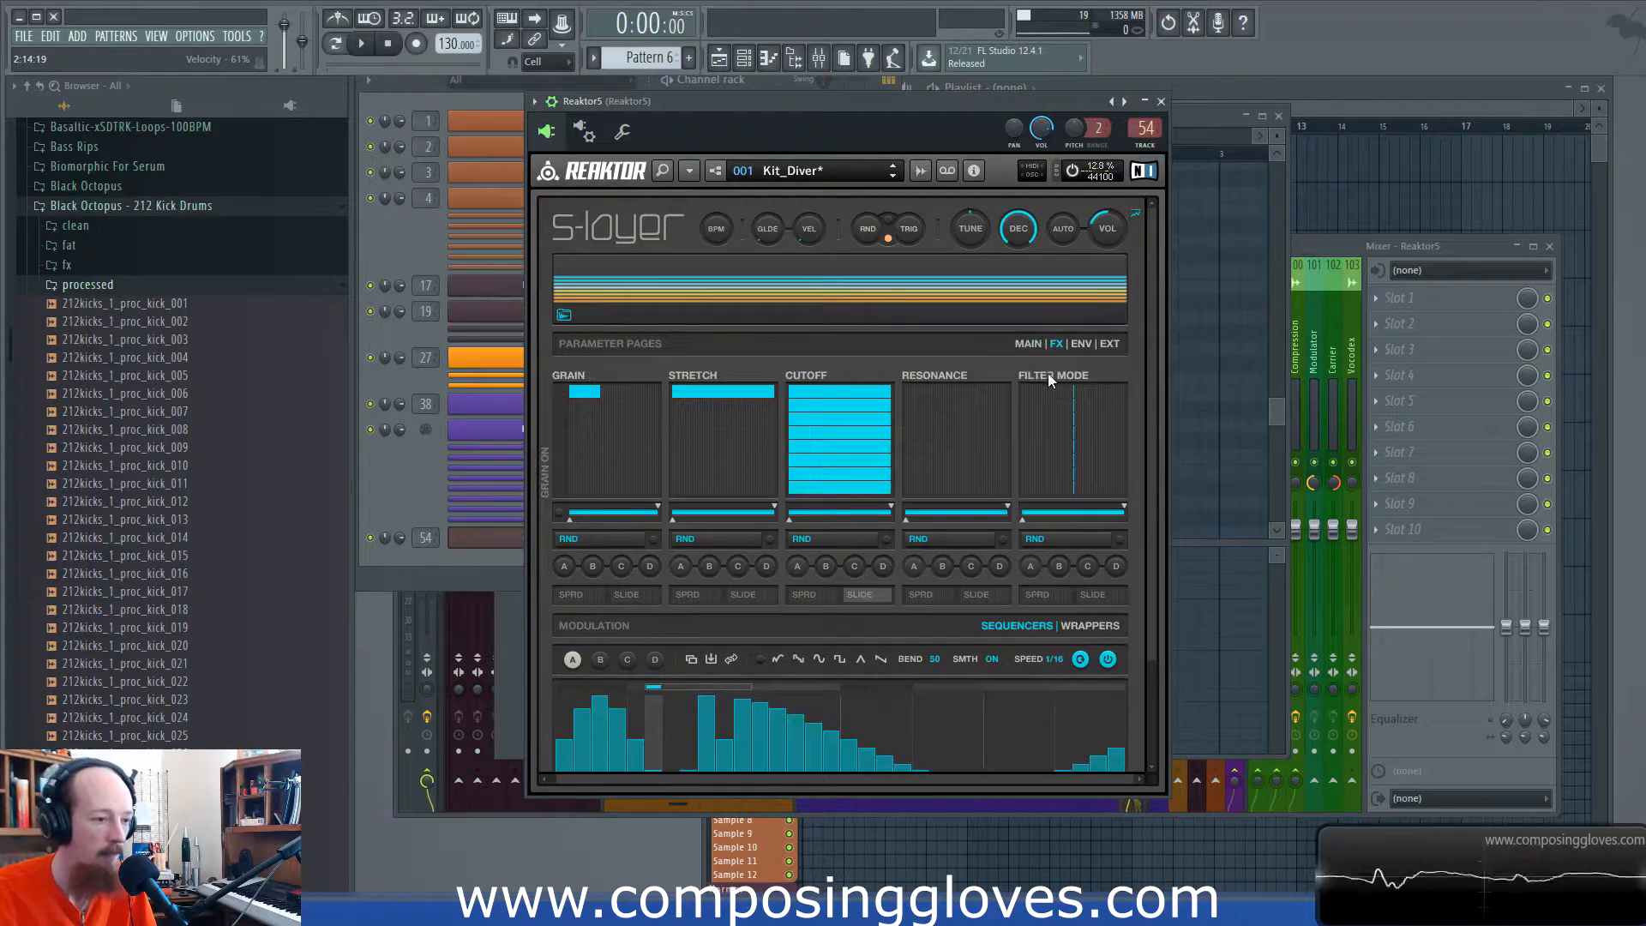
{"action": "left_click", "coordinate": [562, 395]}
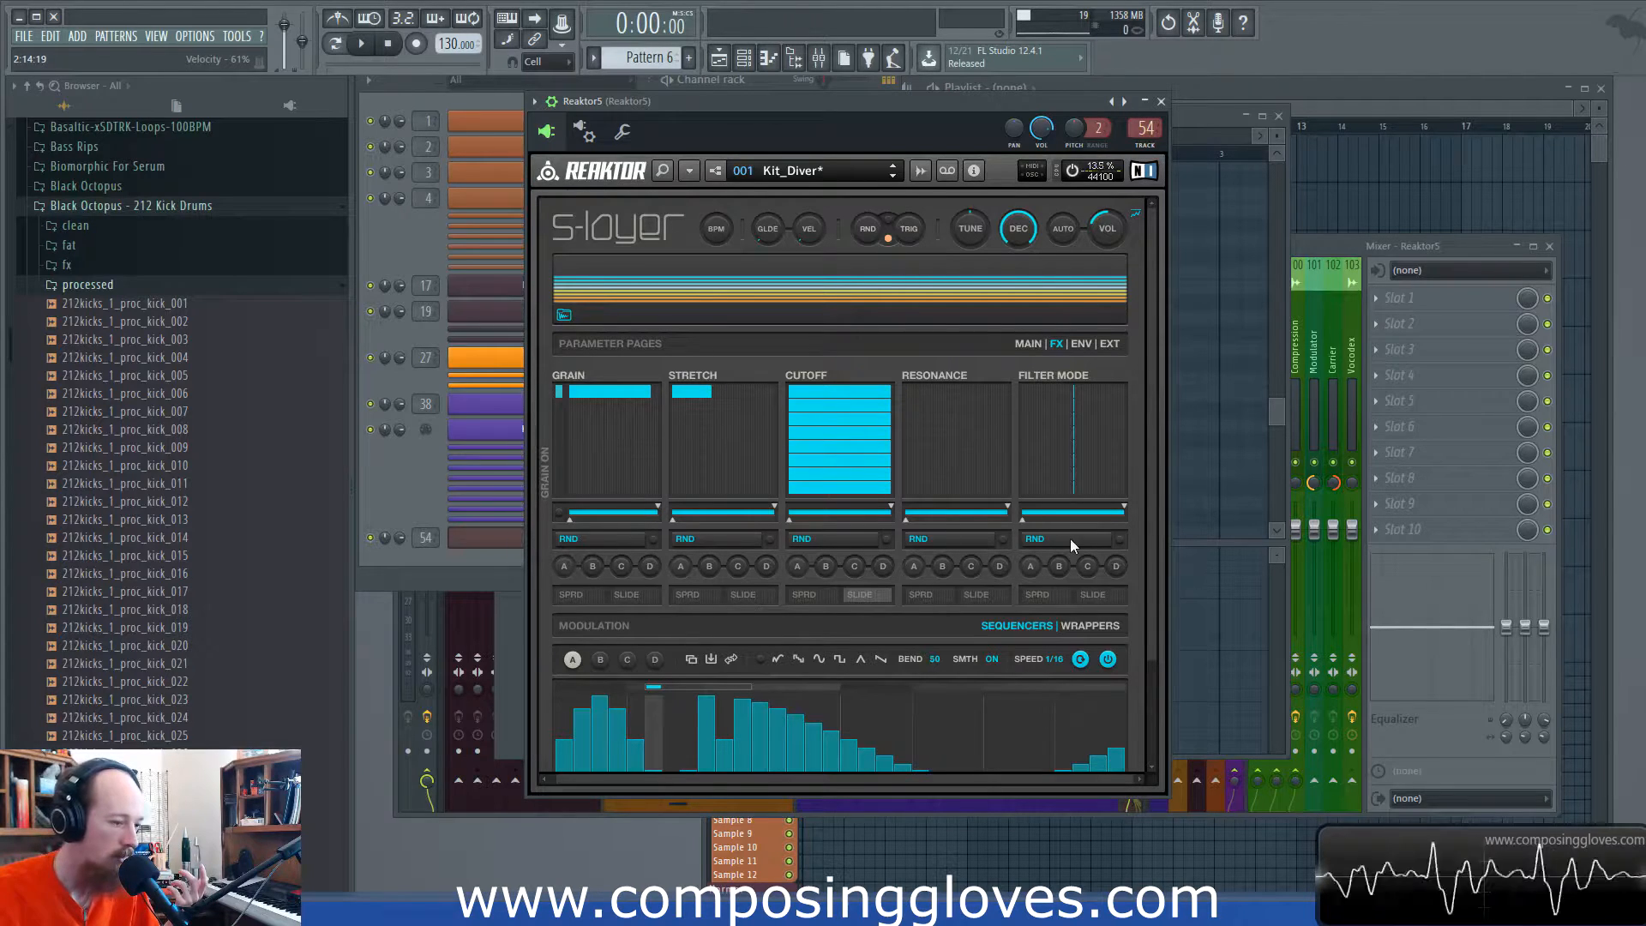
Step: Solo the first layer, reduce its GRAIN to about a third and raise its STRETCH to about three quarters
{"action": "left_click", "coordinate": [1028, 343]}
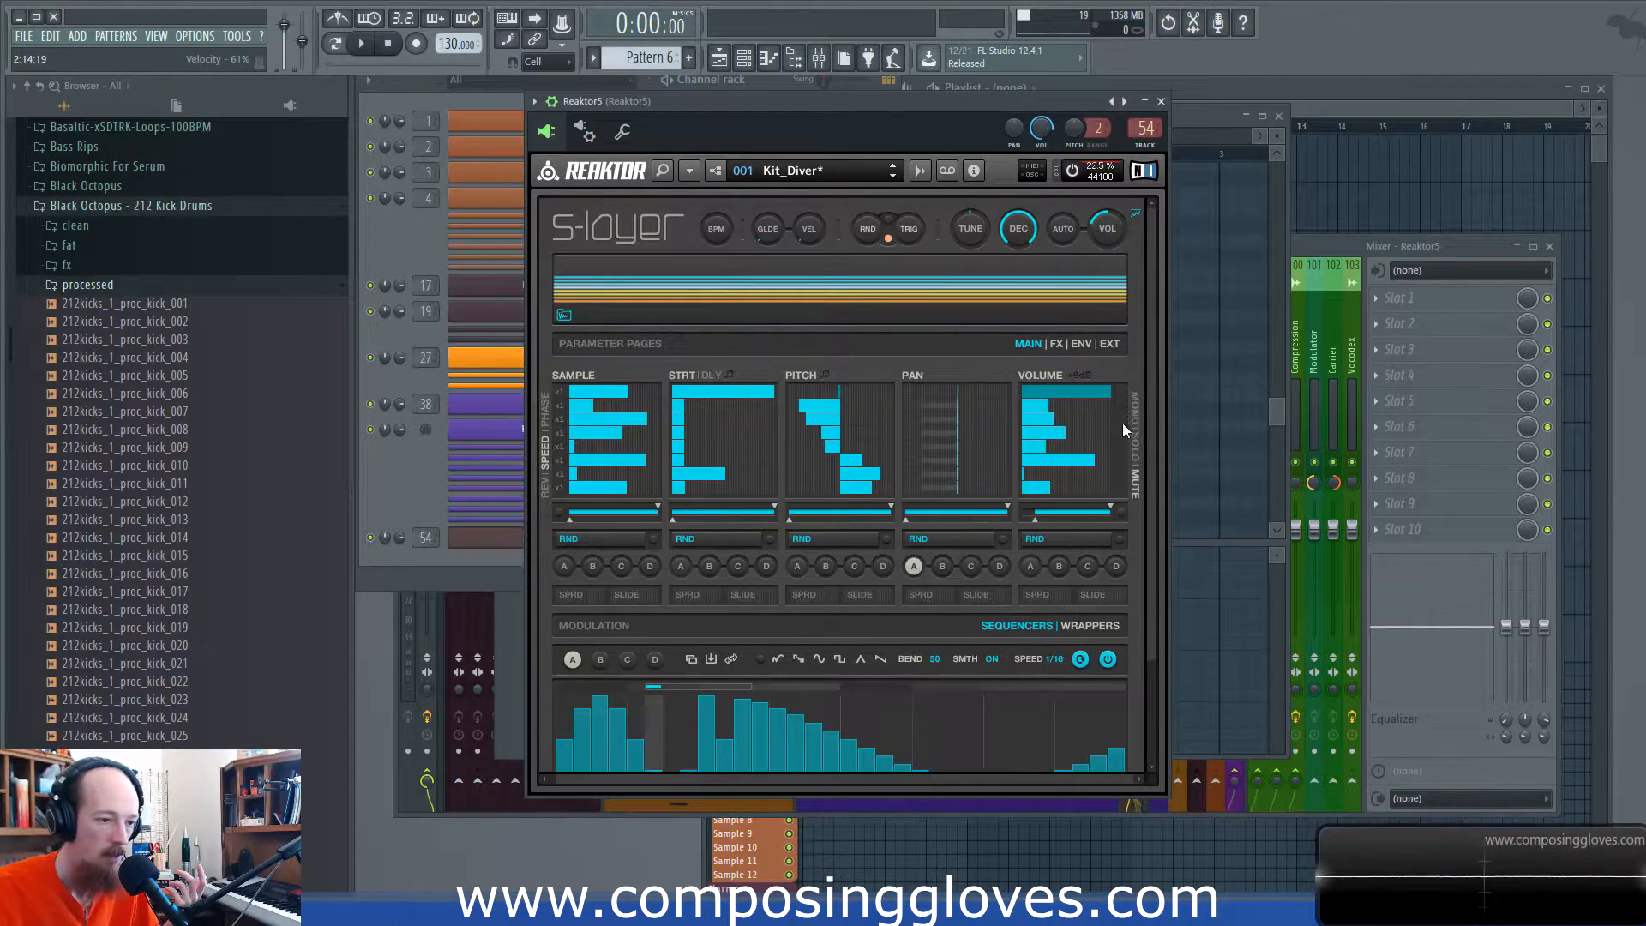
{"action": "left_click", "coordinate": [1075, 343]}
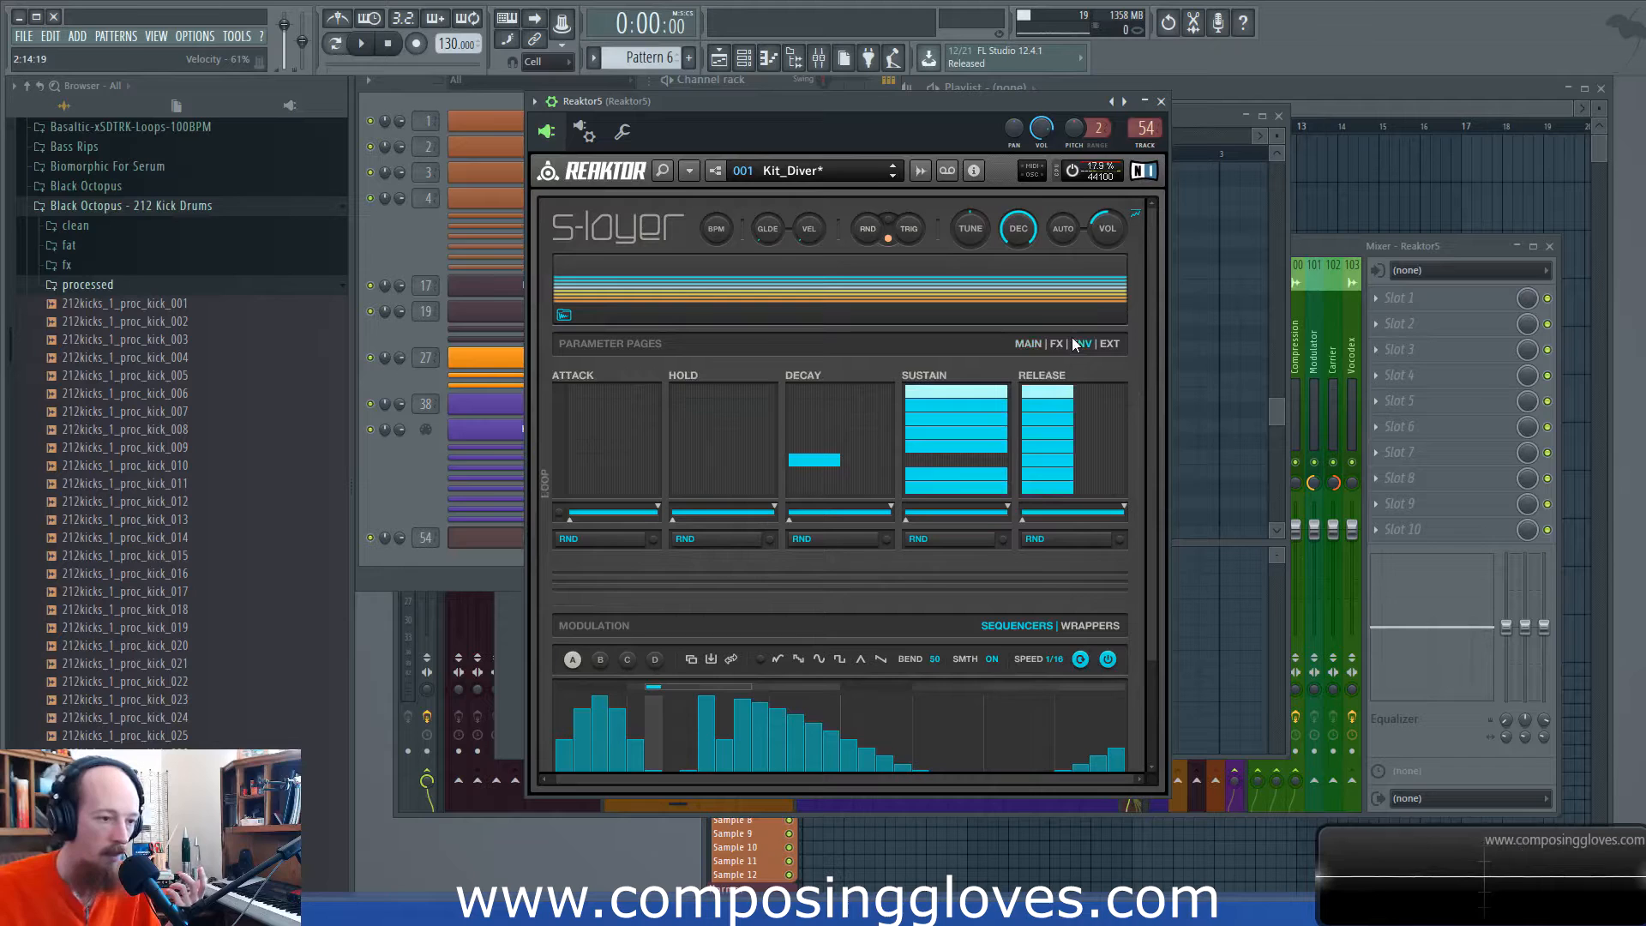
{"action": "left_click", "coordinate": [1056, 344]}
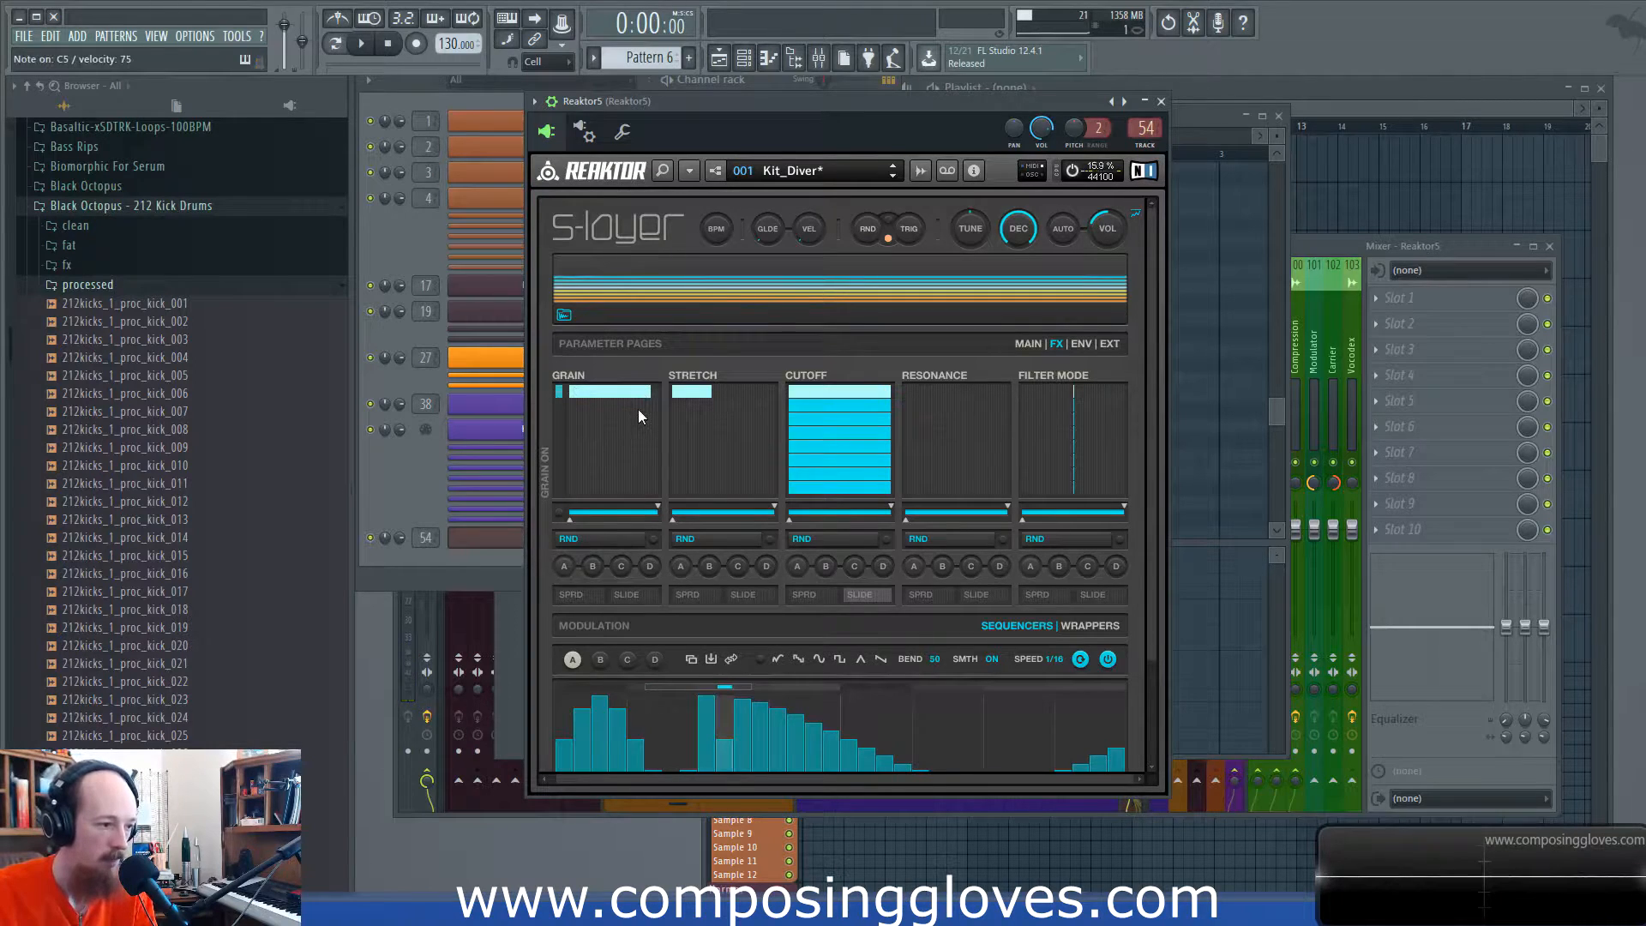
{"action": "left_click_drag", "start_coordinate": [643, 394], "coordinate": [602, 395]}
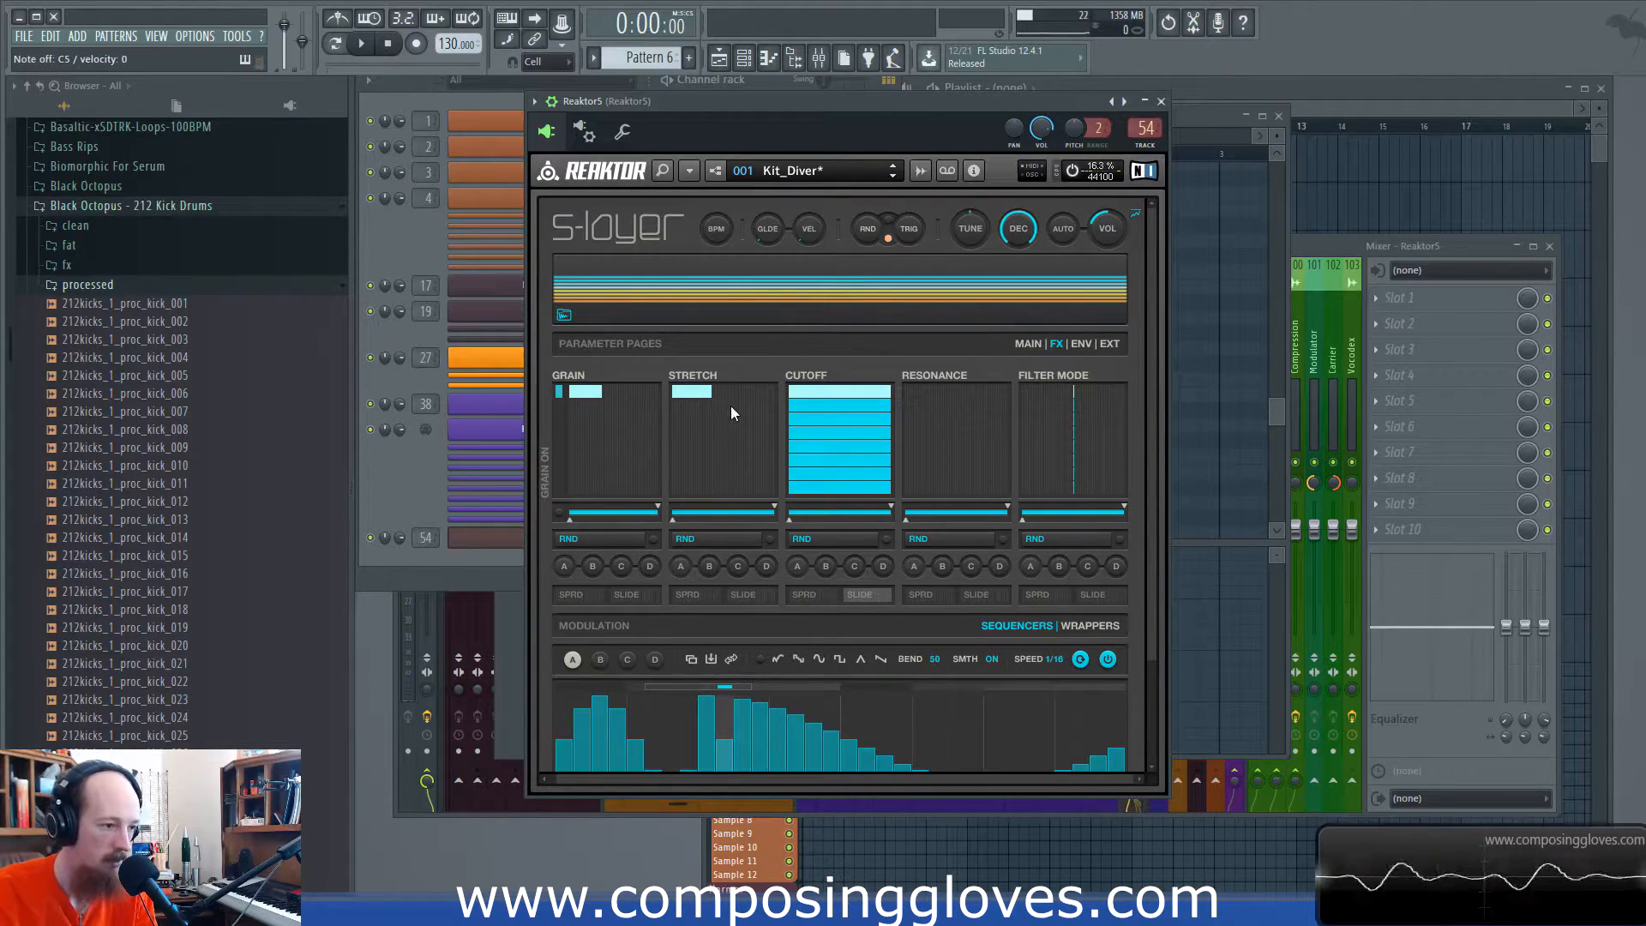
{"action": "mouse_move", "coordinate": [744, 393]}
{"action": "left_mouse_down"}
{"action": "mouse_move", "coordinate": [768, 394]}
{"action": "mouse_move", "coordinate": [752, 392]}
{"action": "left_mouse_up"}
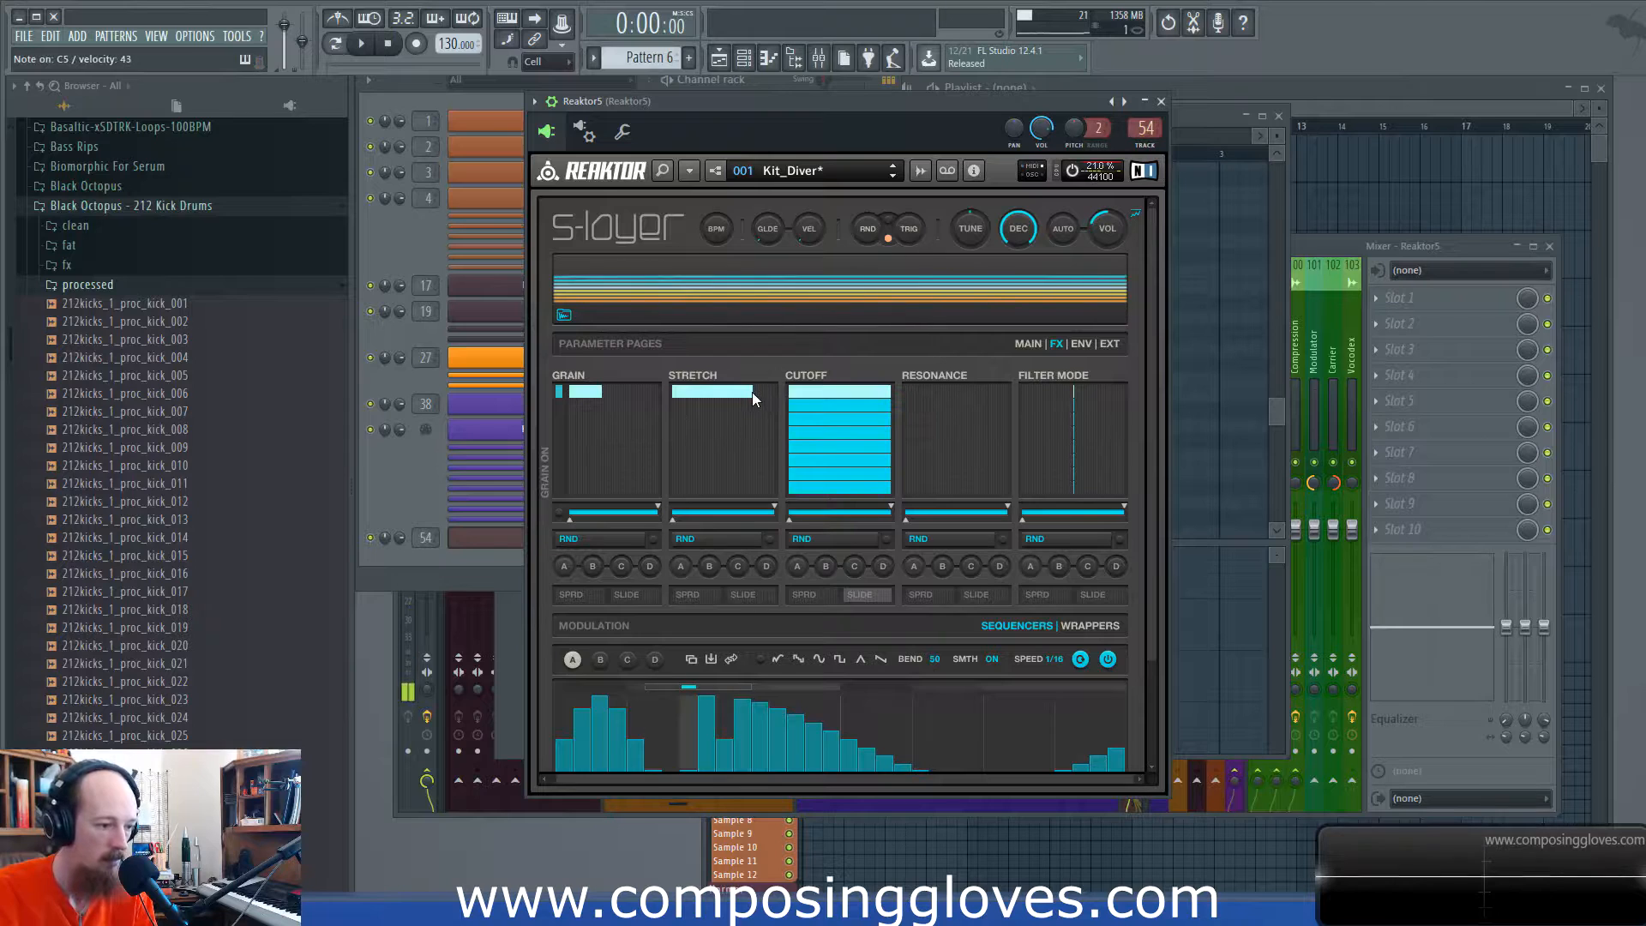
Step: Set the first layer's STRT value to zero, remove sequencer A from PAN, and return to the FX parameter page
{"action": "left_click", "coordinate": [1027, 346]}
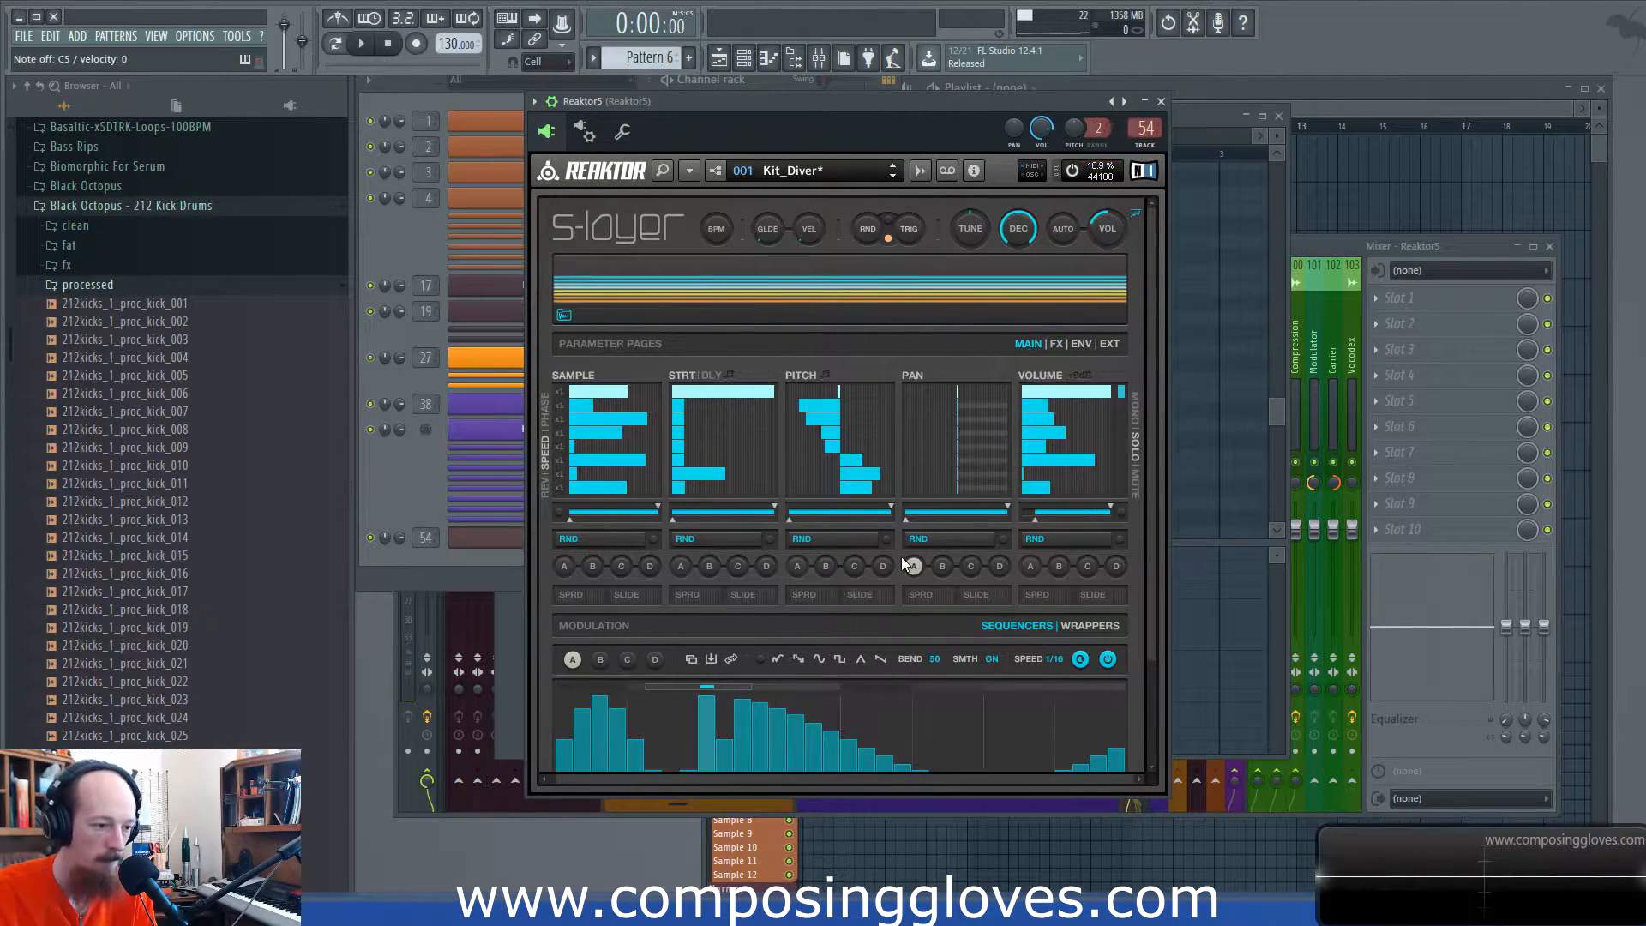
{"action": "left_click_drag", "start_coordinate": [696, 400], "coordinate": [674, 391]}
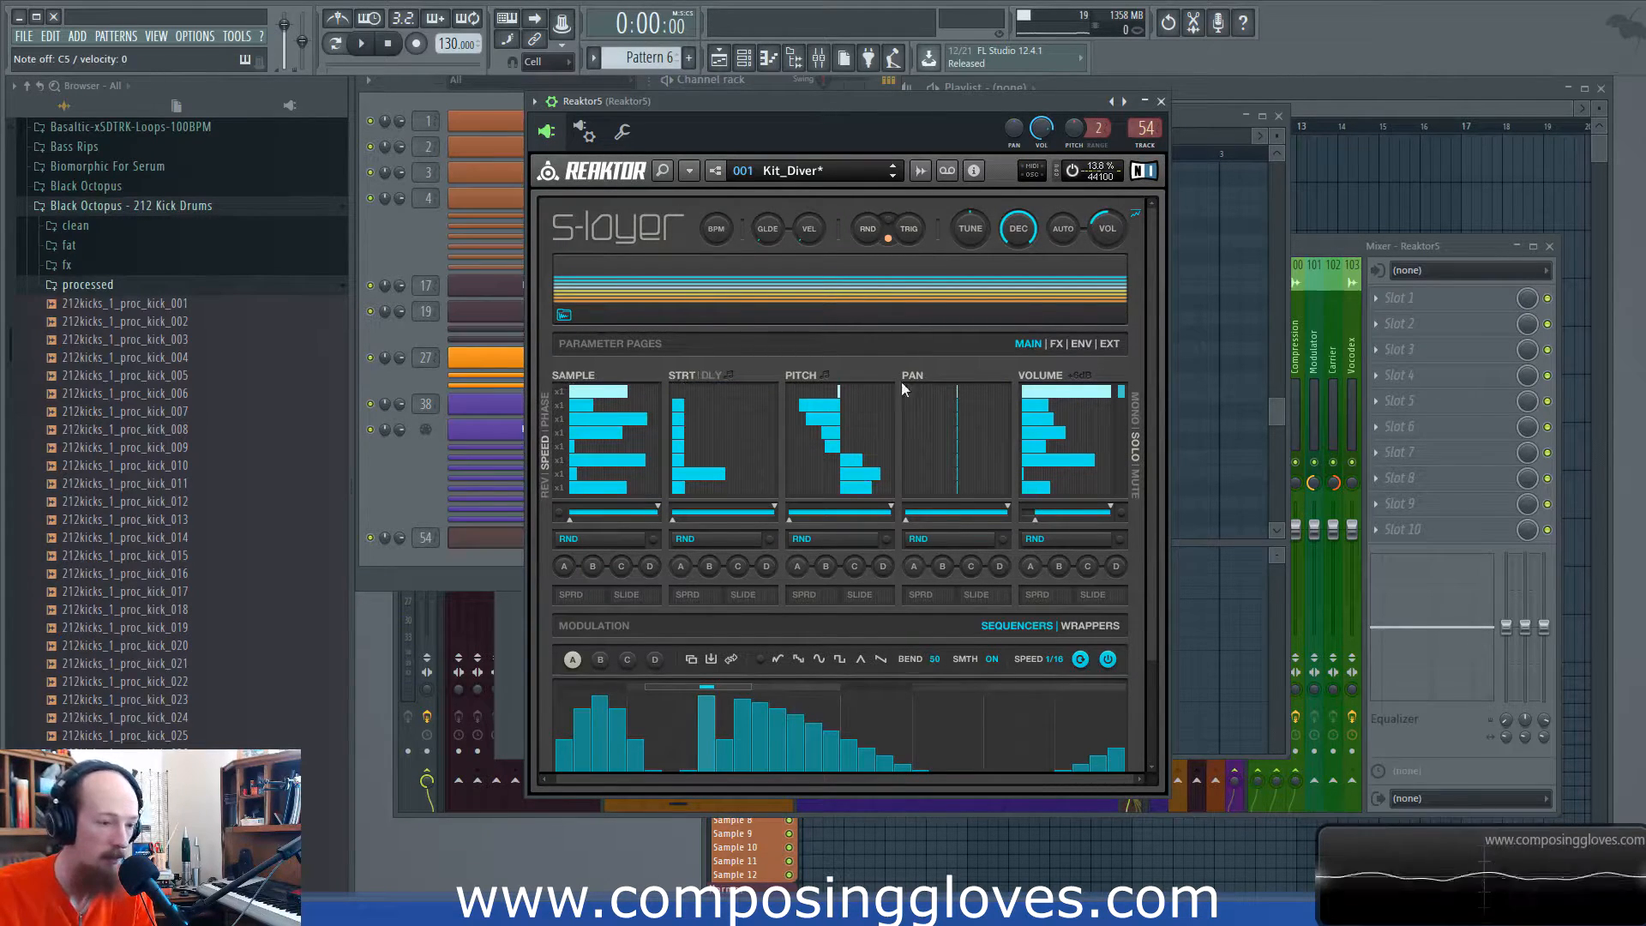
{"action": "left_click", "coordinate": [1054, 344]}
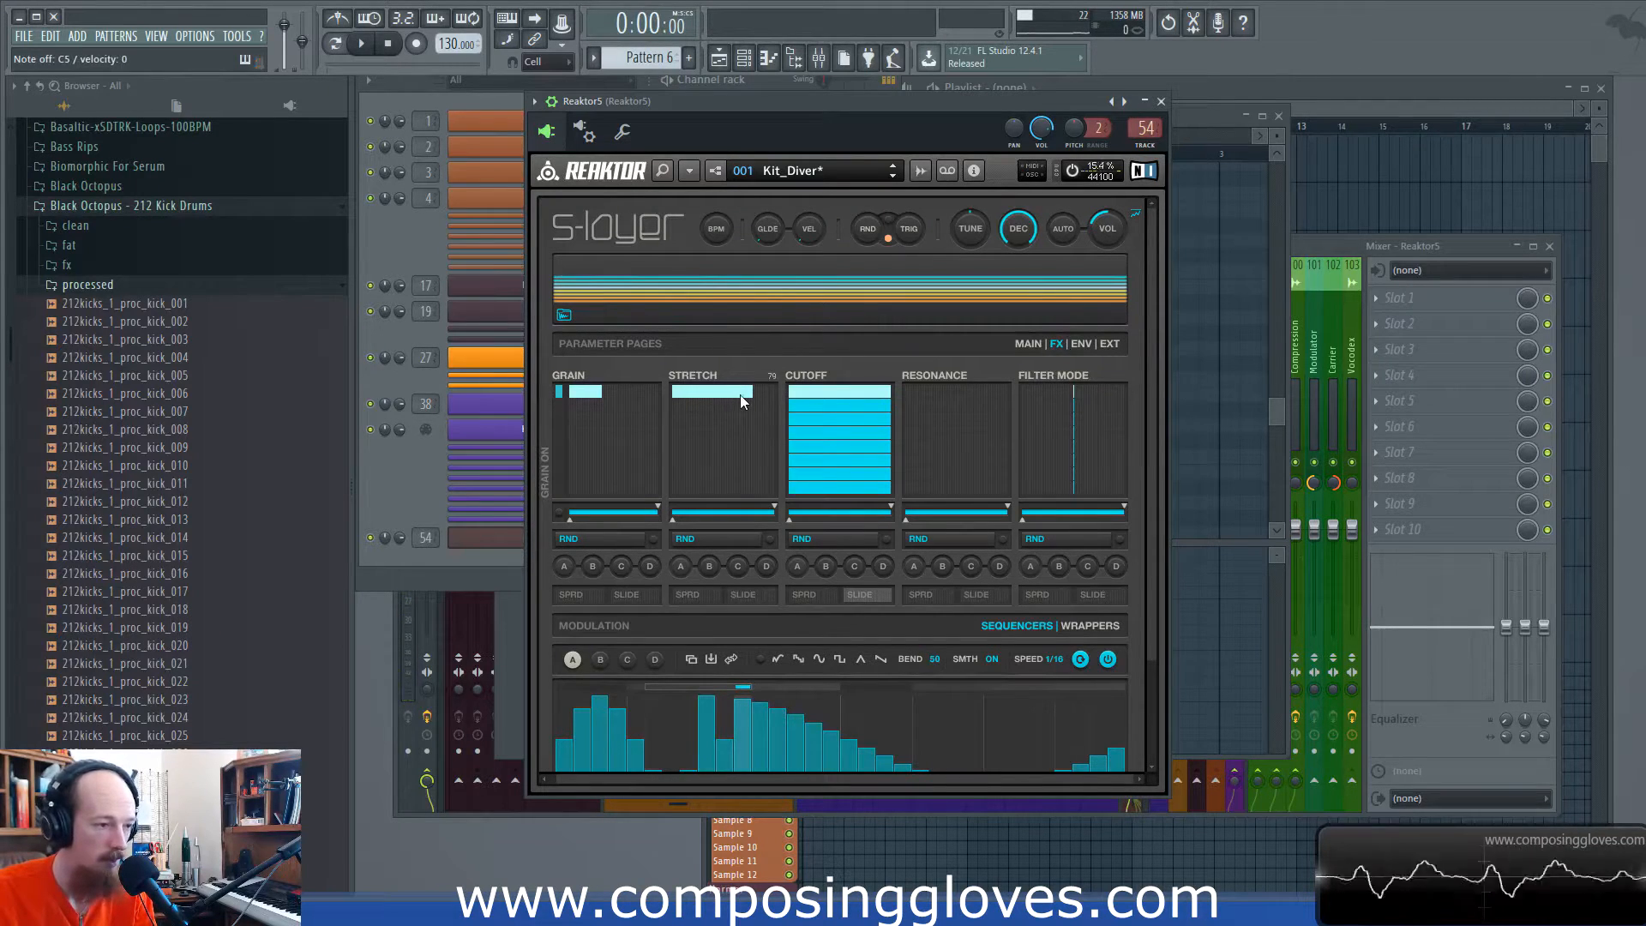
Step: Raise both the STRETCH and the GRAIN values of the first layer to nearly full
{"action": "left_click_drag", "start_coordinate": [735, 396], "coordinate": [778, 398]}
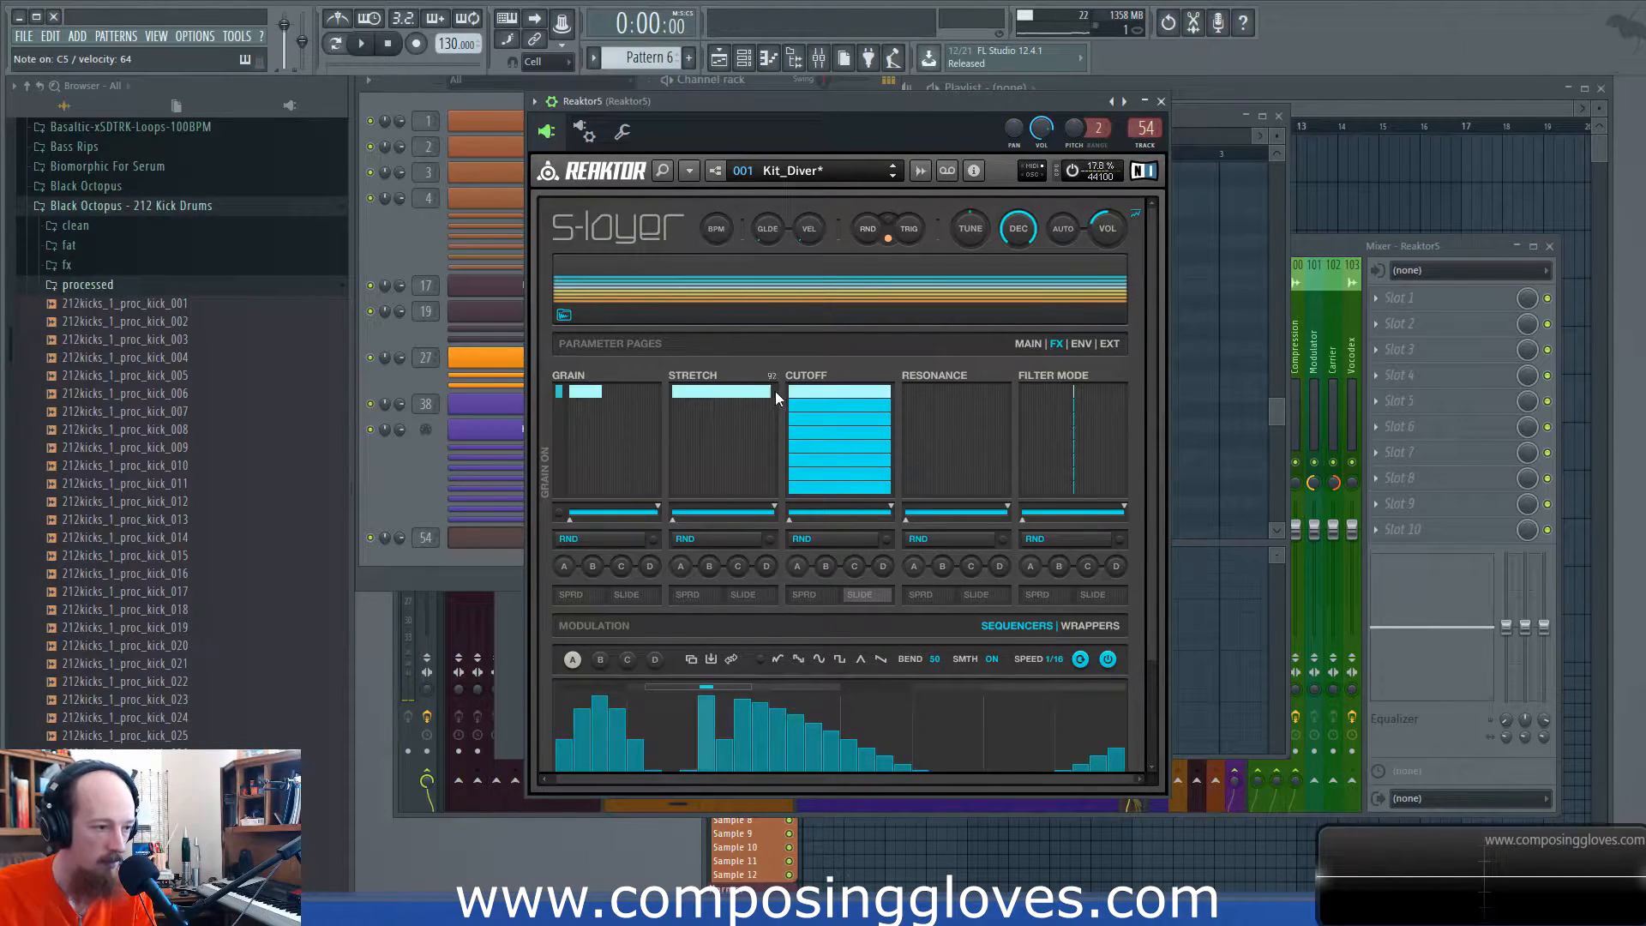
{"action": "left_click_drag", "start_coordinate": [605, 390], "coordinate": [650, 392]}
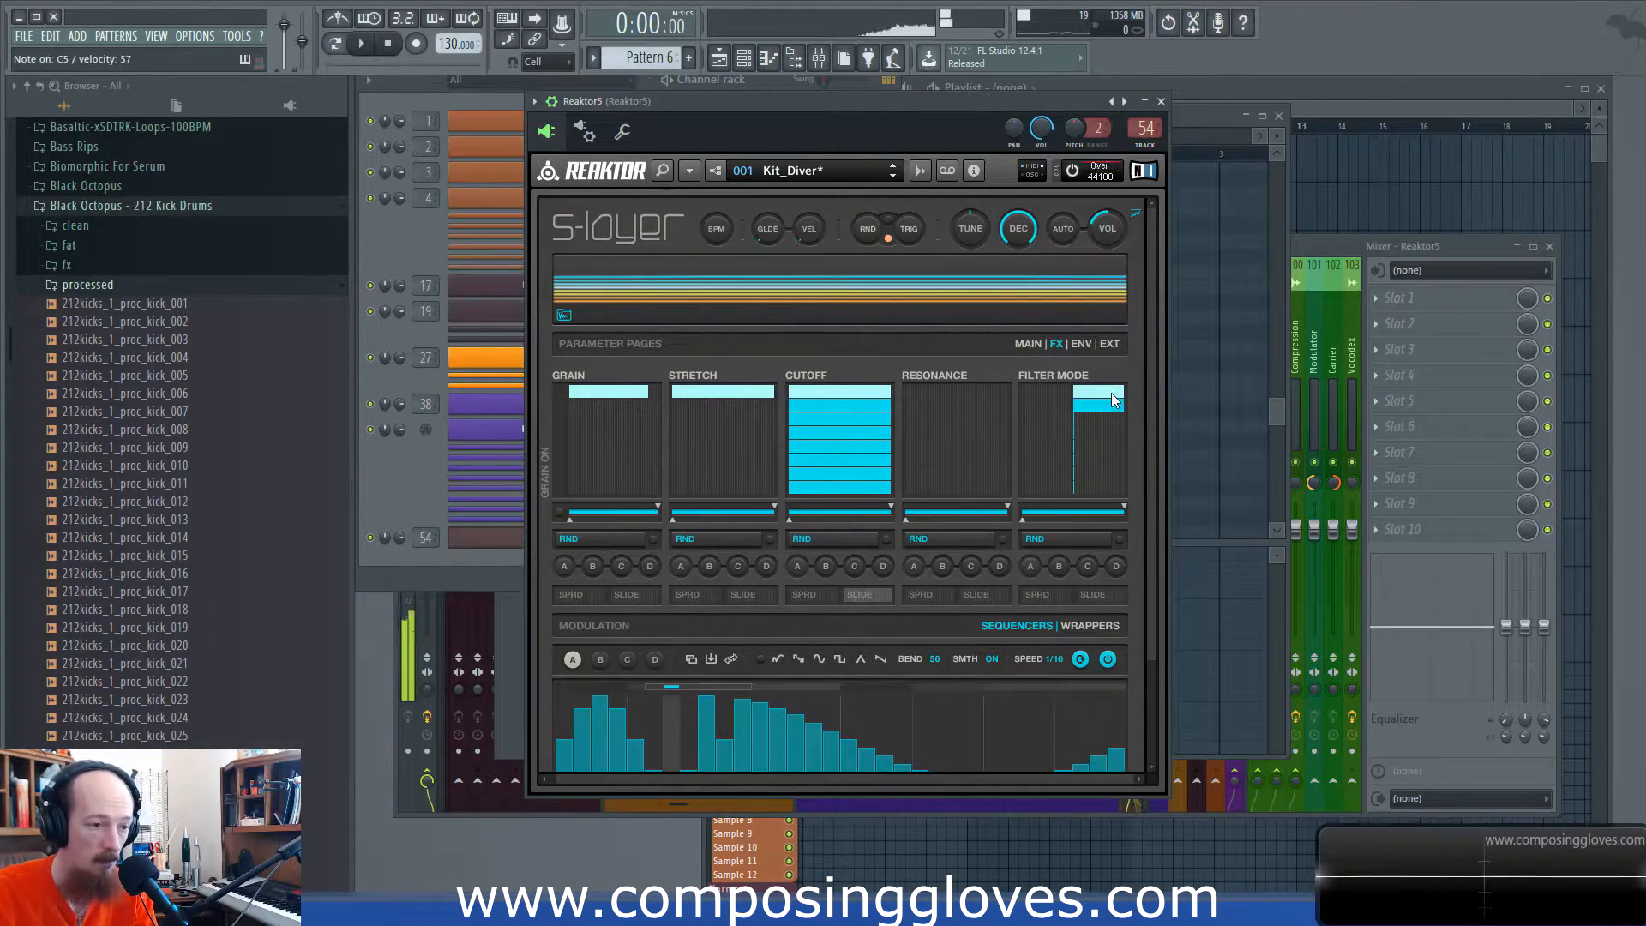
Step: Try the first layer's FILTER MODE on both sides of centre, with its CUTOFF lowered to about a quarter
{"action": "left_click", "coordinate": [1082, 403]}
{"action": "left_click", "coordinate": [1040, 399]}
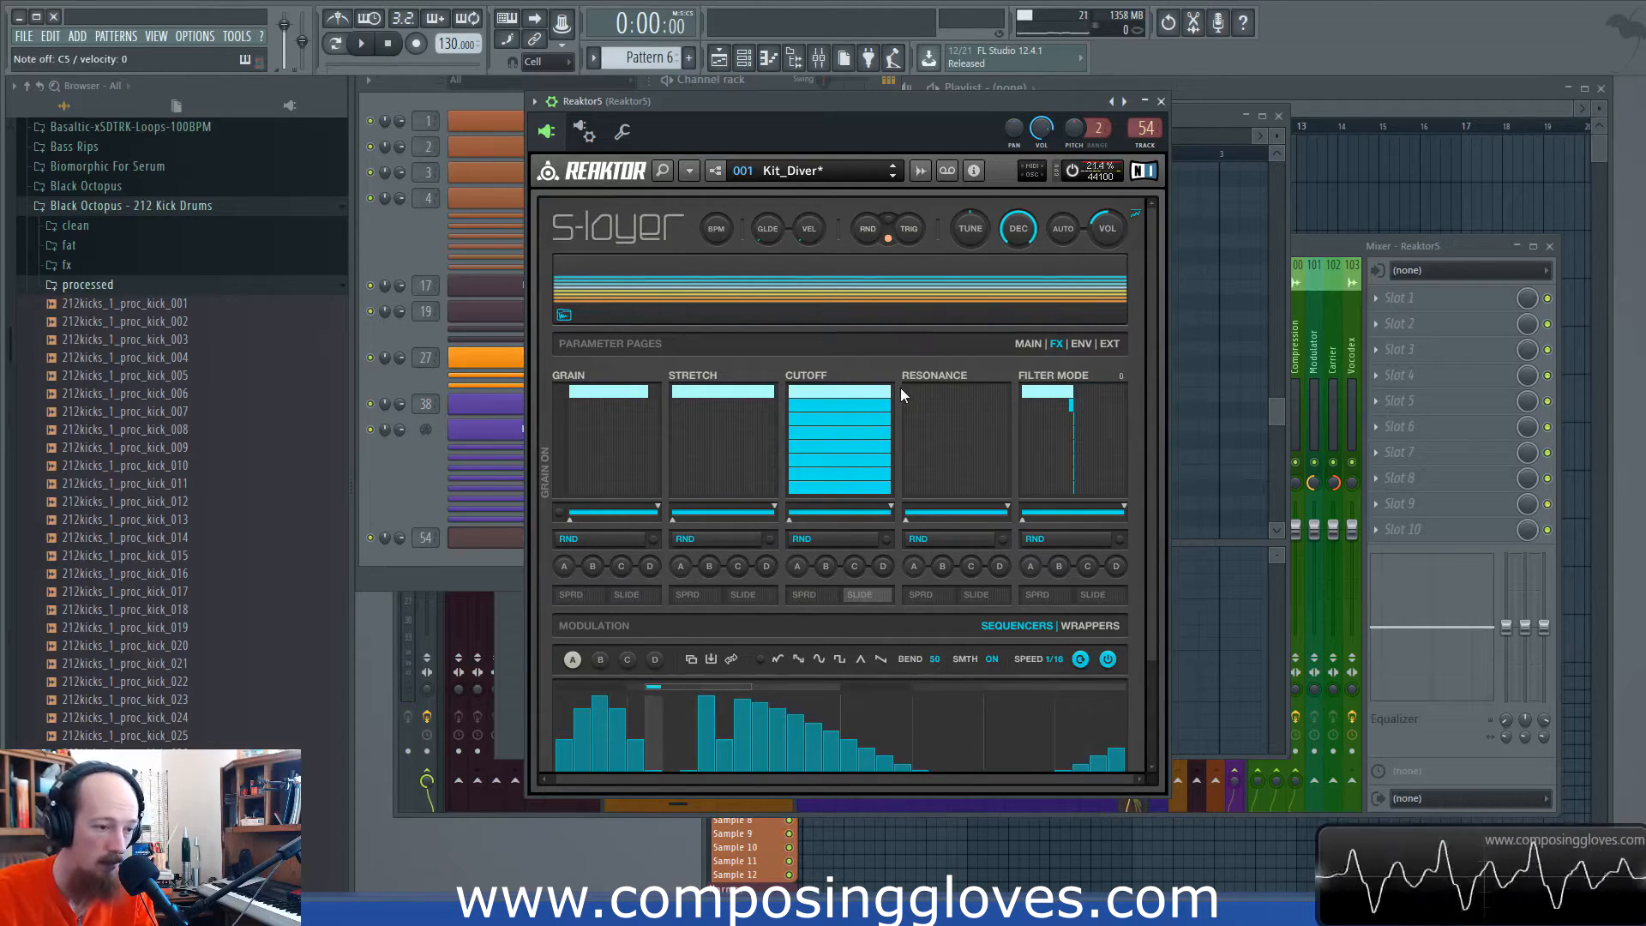
{"action": "left_click_drag", "start_coordinate": [1037, 391], "coordinate": [1108, 394]}
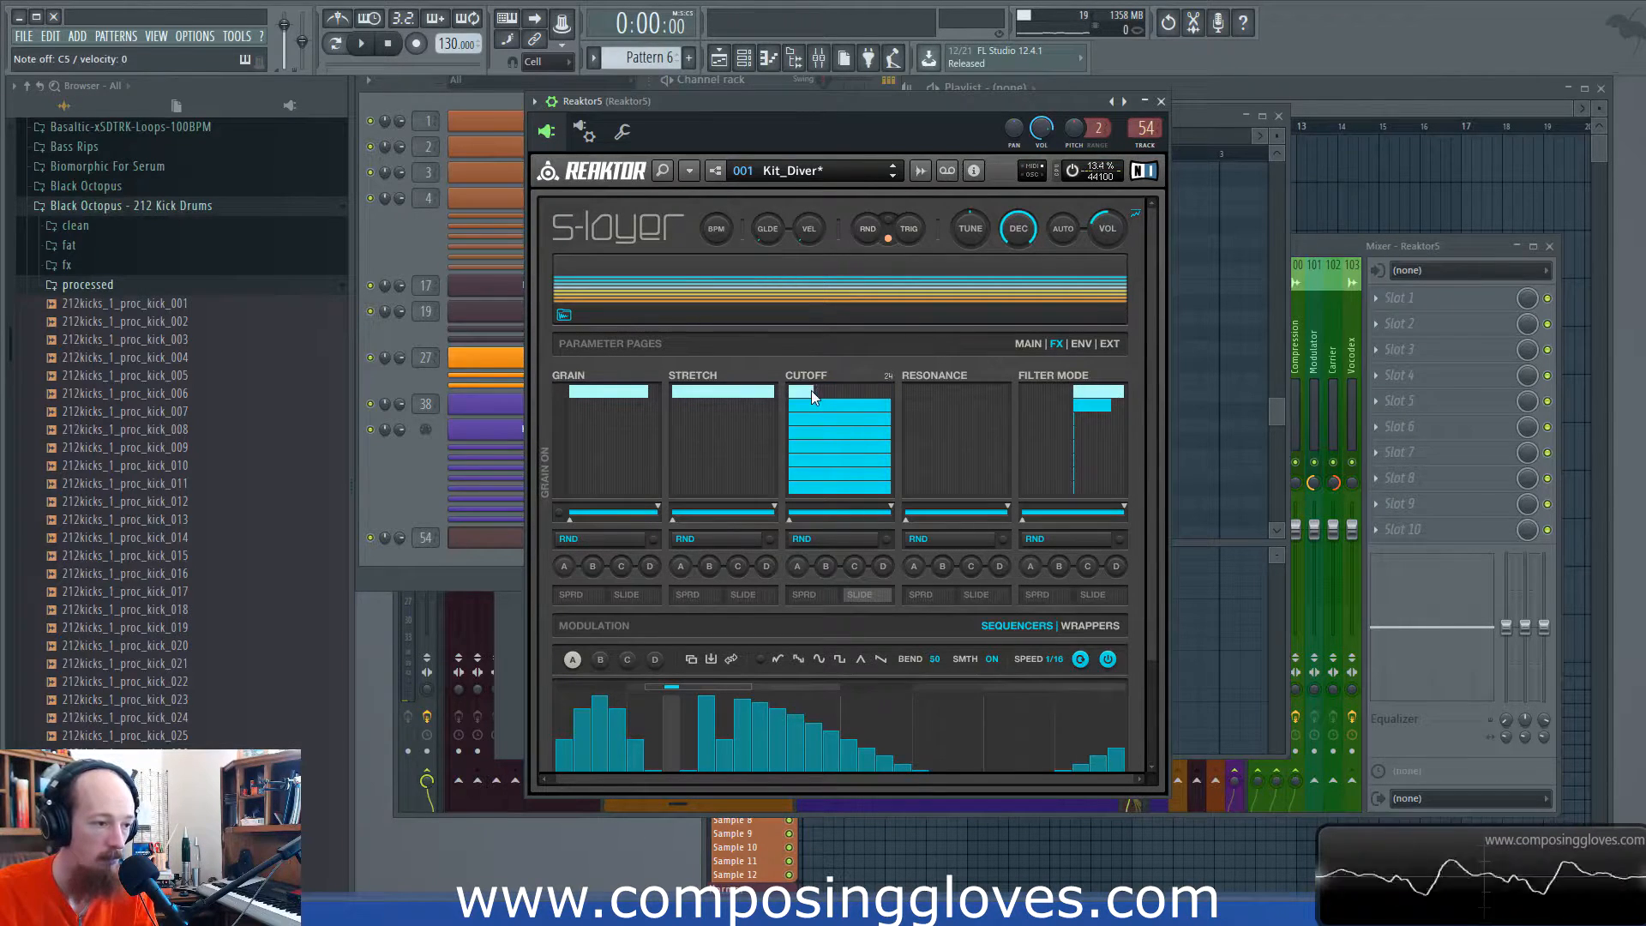
{"action": "left_click", "coordinate": [1048, 391]}
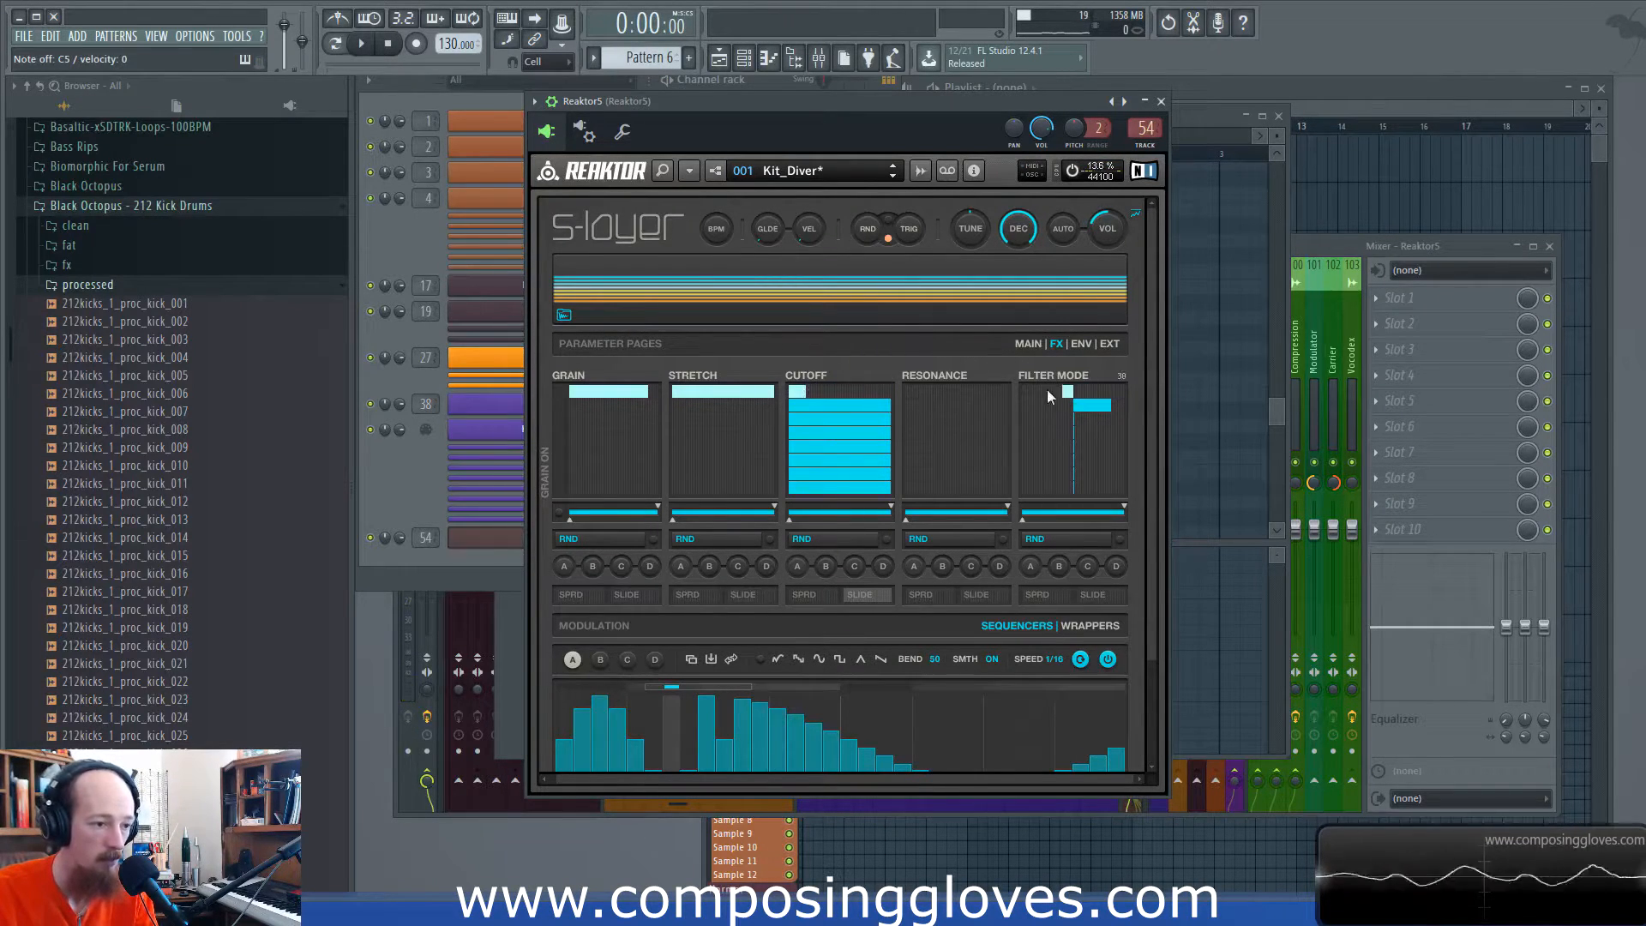
Step: Raise the first layer's CUTOFF, bring it down to about three quarters, and randomize the CUTOFF values of all layers
{"action": "left_click", "coordinate": [835, 390]}
{"action": "left_click_drag", "start_coordinate": [834, 389], "coordinate": [886, 393]}
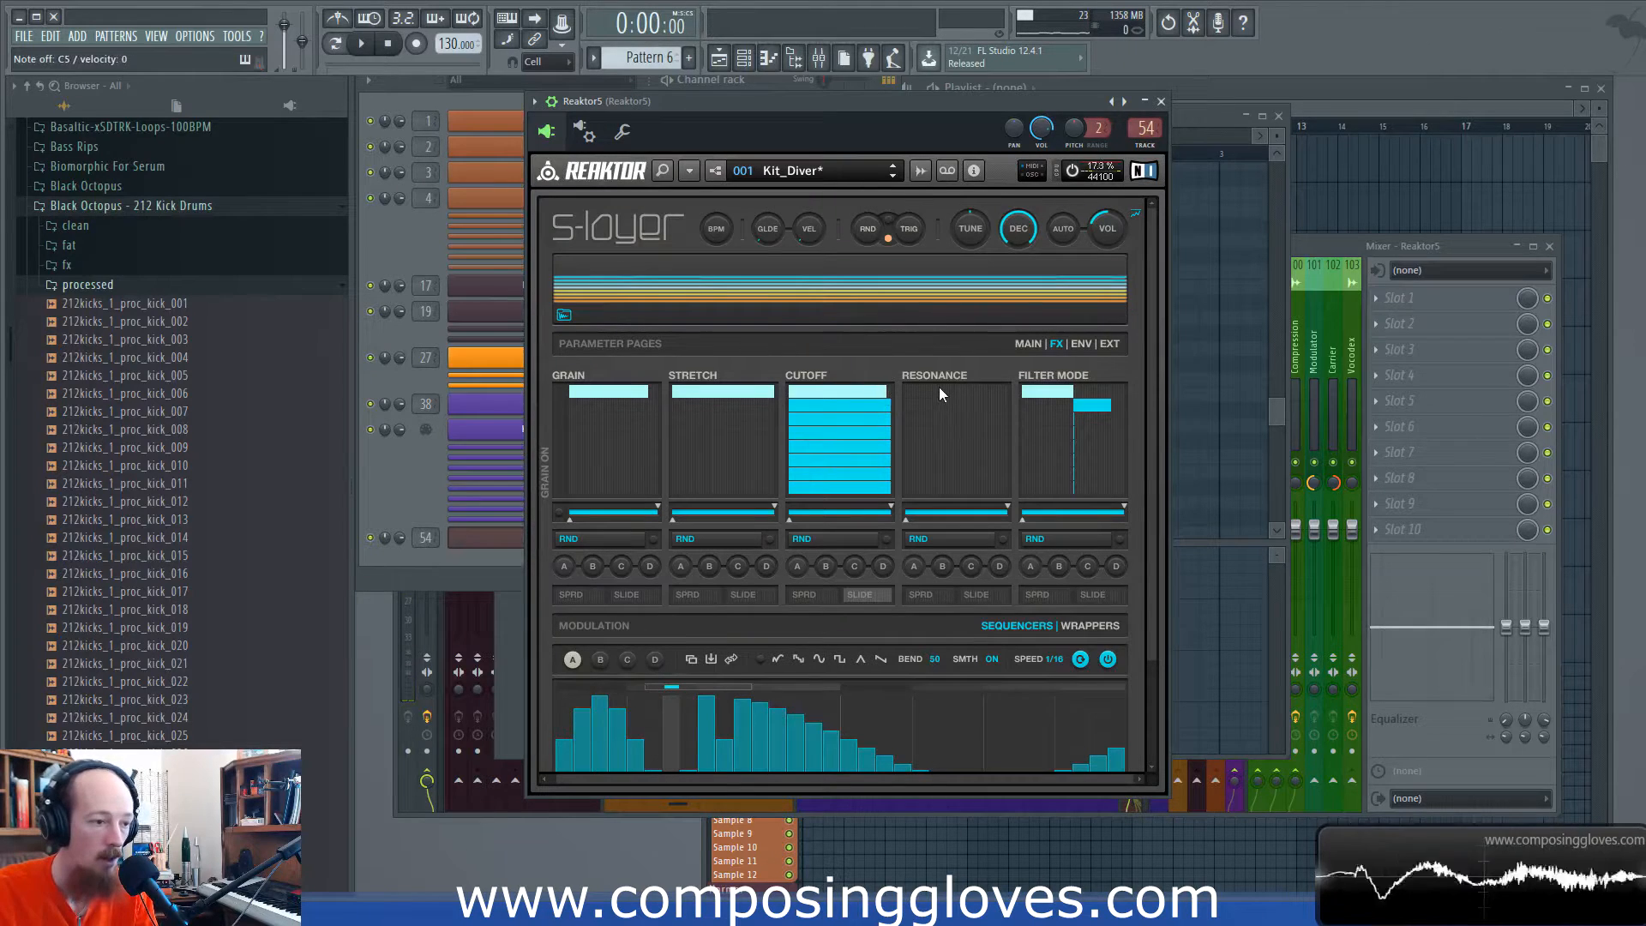
{"action": "left_click", "coordinate": [867, 395]}
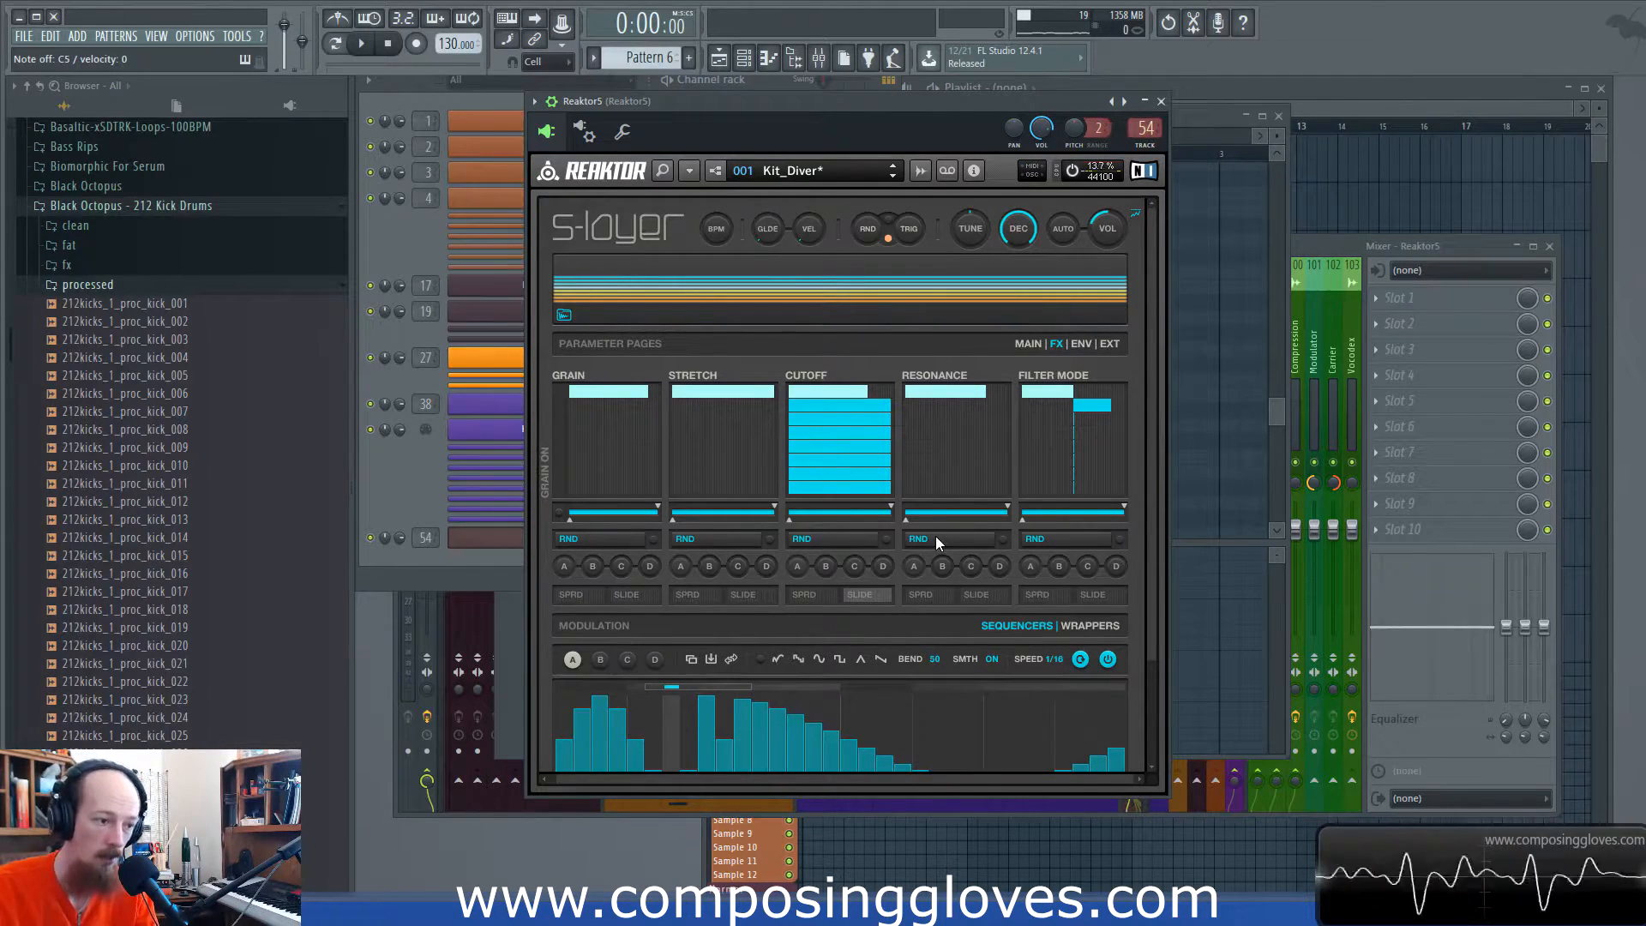
{"action": "left_click", "coordinate": [830, 535]}
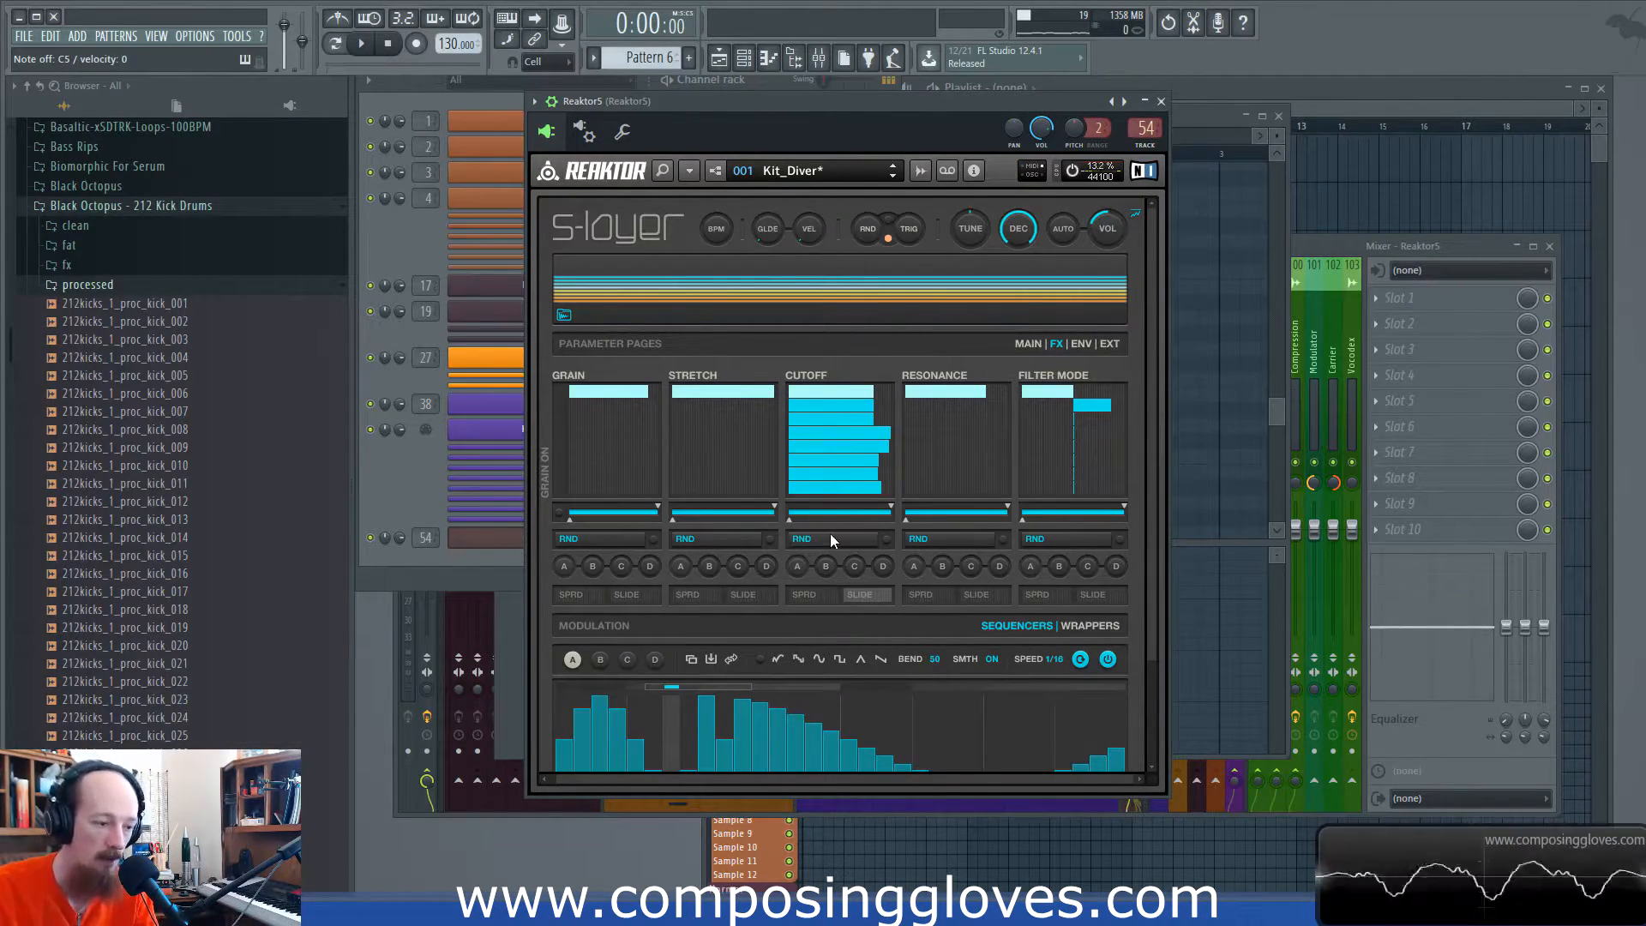
{"action": "left_click", "coordinate": [886, 539]}
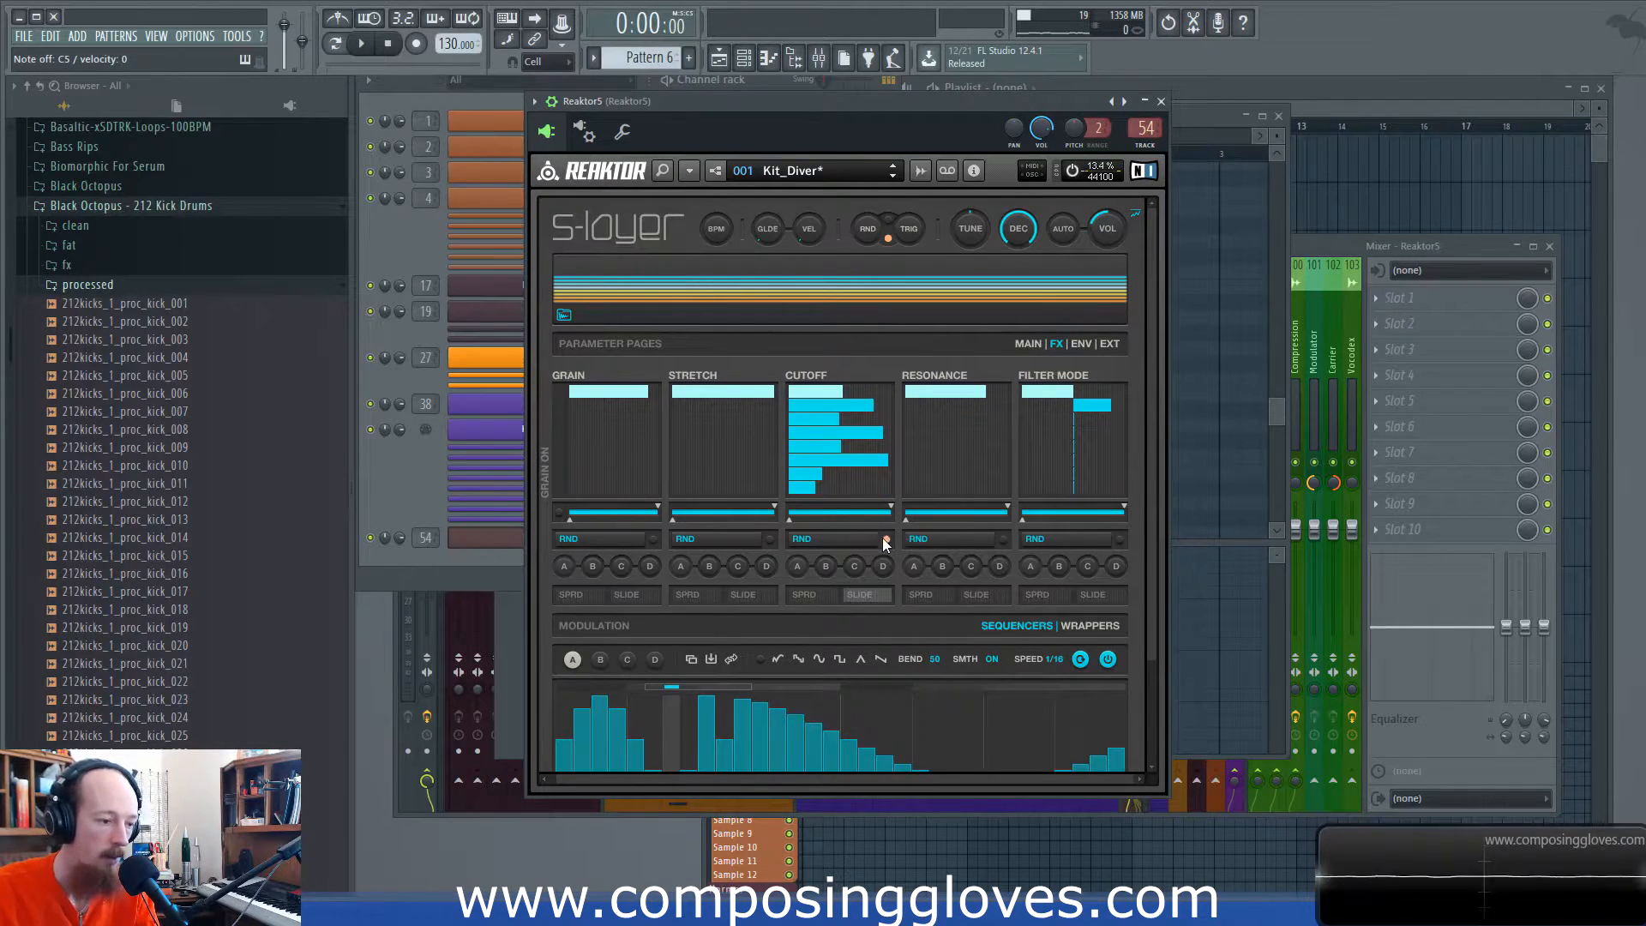
Step: Glance at the MAIN parameter page, and on the FX page set the first layer's CUTOFF to zero and centre its FILTER MODE
{"action": "left_click", "coordinate": [1035, 344]}
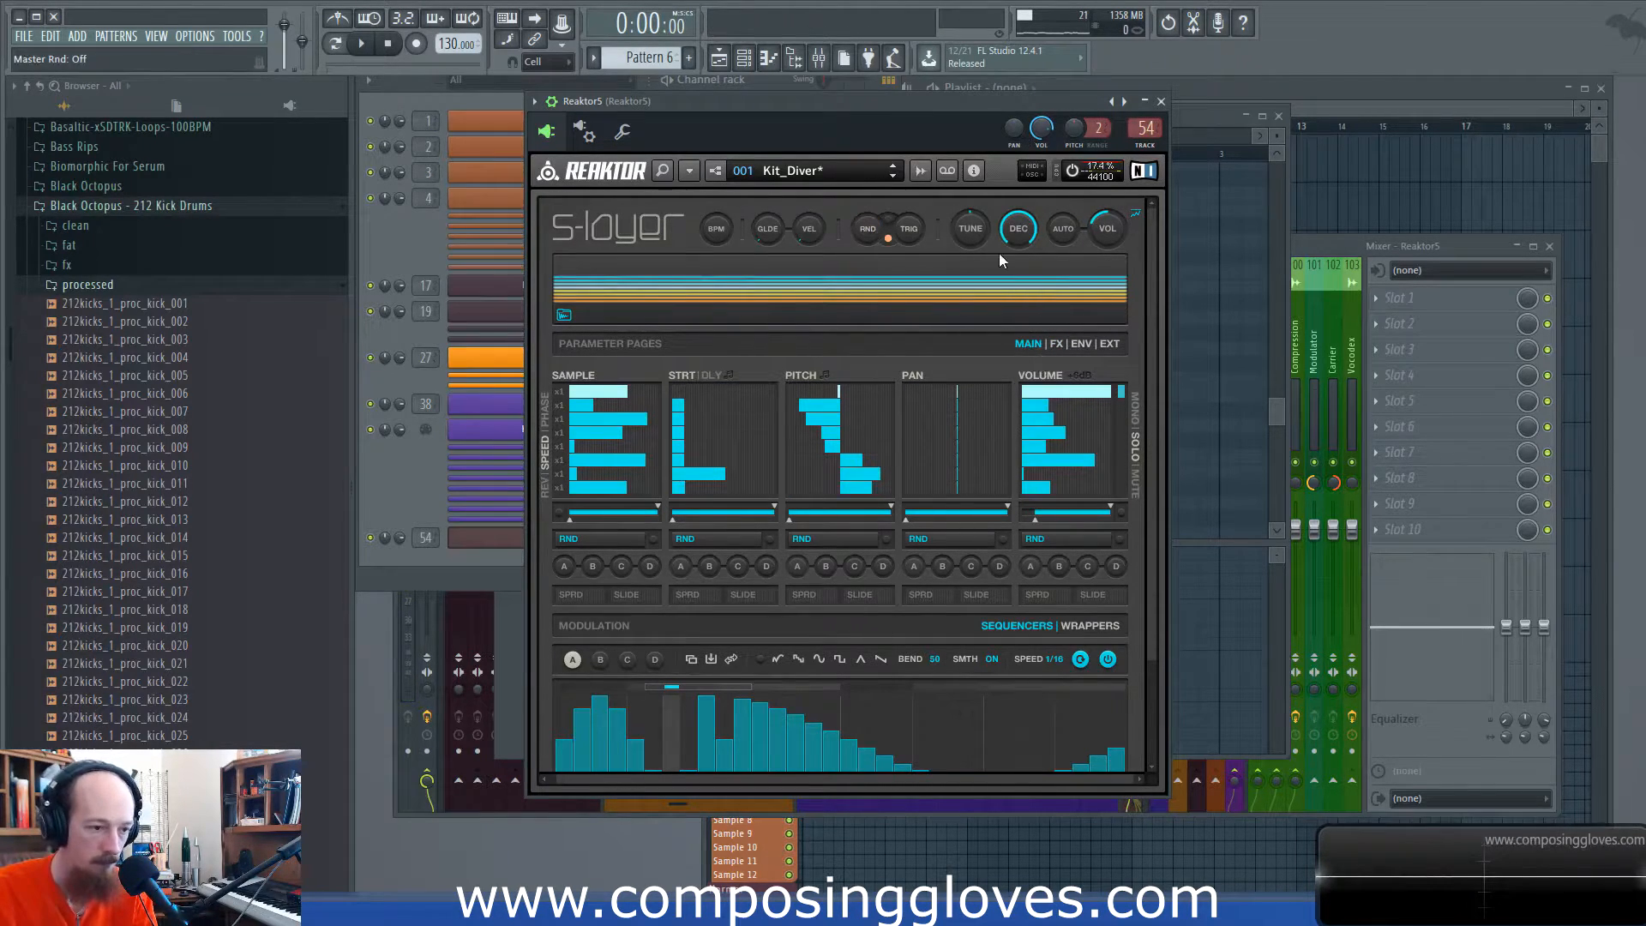
{"action": "left_click", "coordinate": [1054, 345]}
{"action": "left_click_drag", "start_coordinate": [845, 391], "coordinate": [758, 391]}
{"action": "left_click_drag", "start_coordinate": [1030, 392], "coordinate": [1076, 400]}
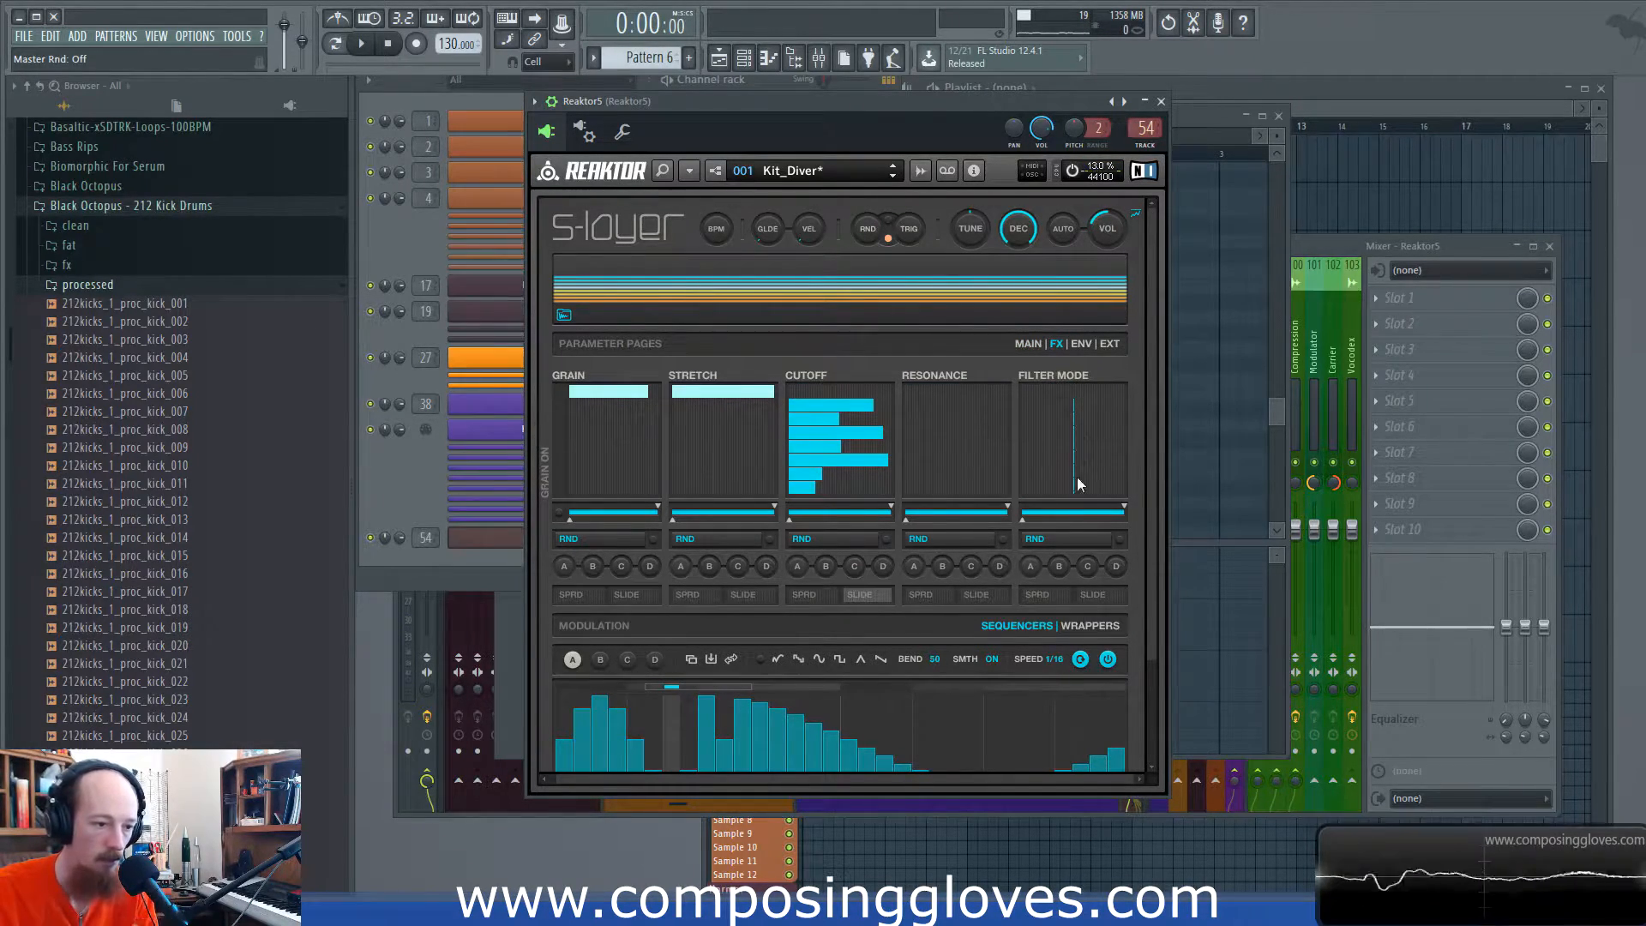
Step: On the MAIN page, toggle randomization for the REV, SPEED and PHASE settings, and switch all randomization toggles on and off together
{"action": "left_click", "coordinate": [1030, 344]}
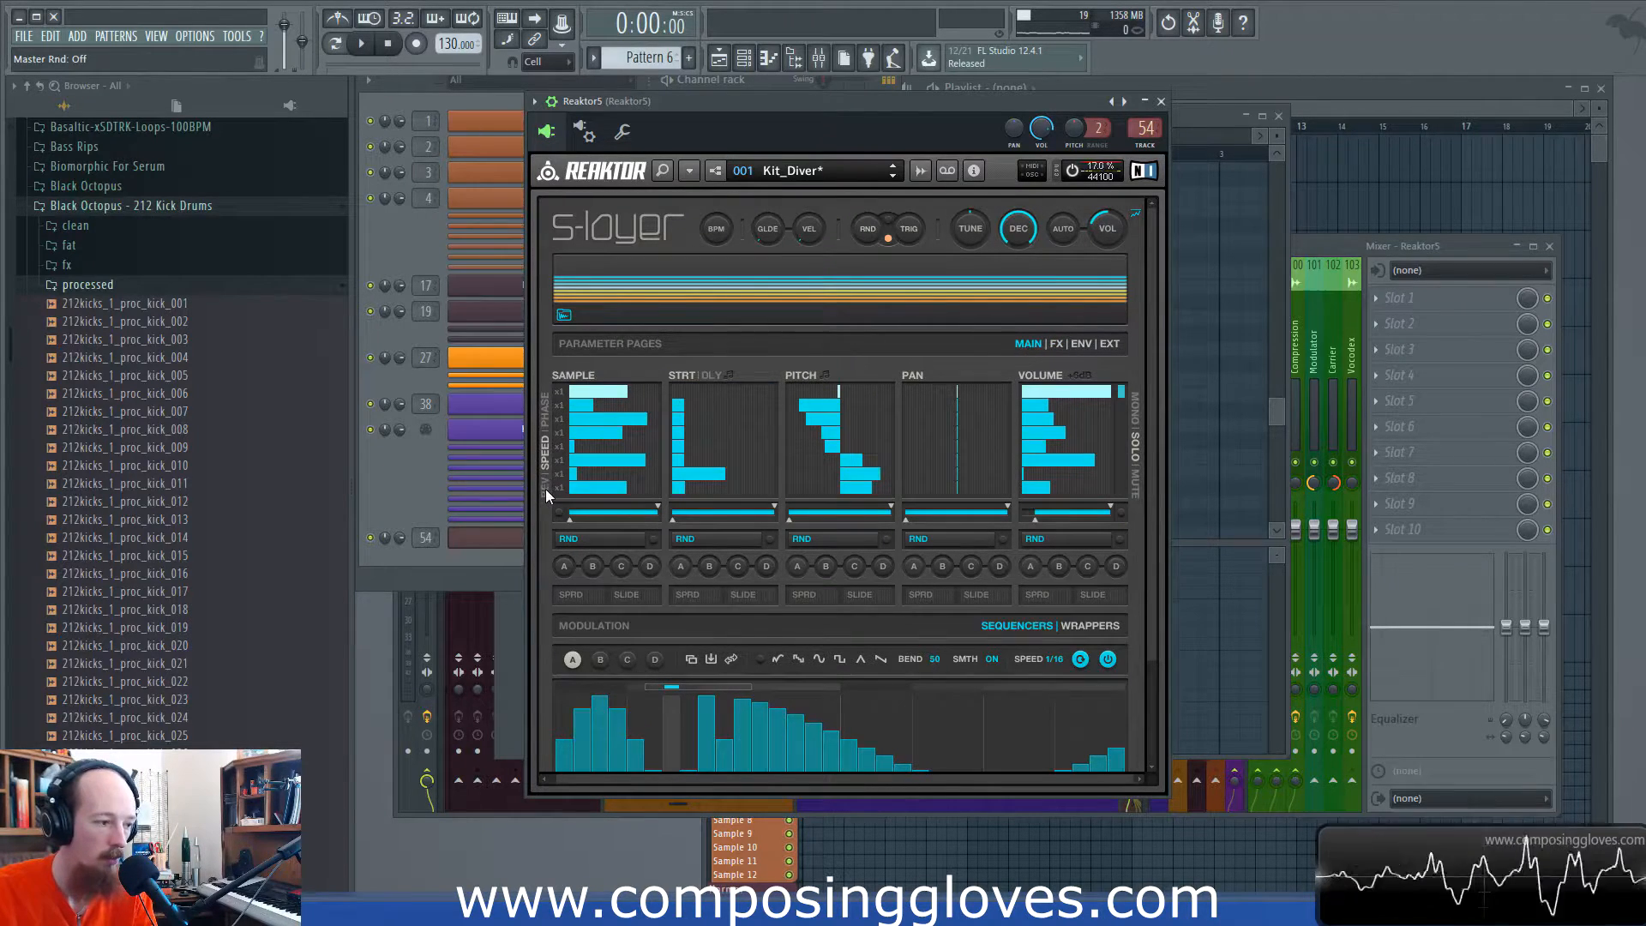
{"action": "left_click", "coordinate": [559, 512]}
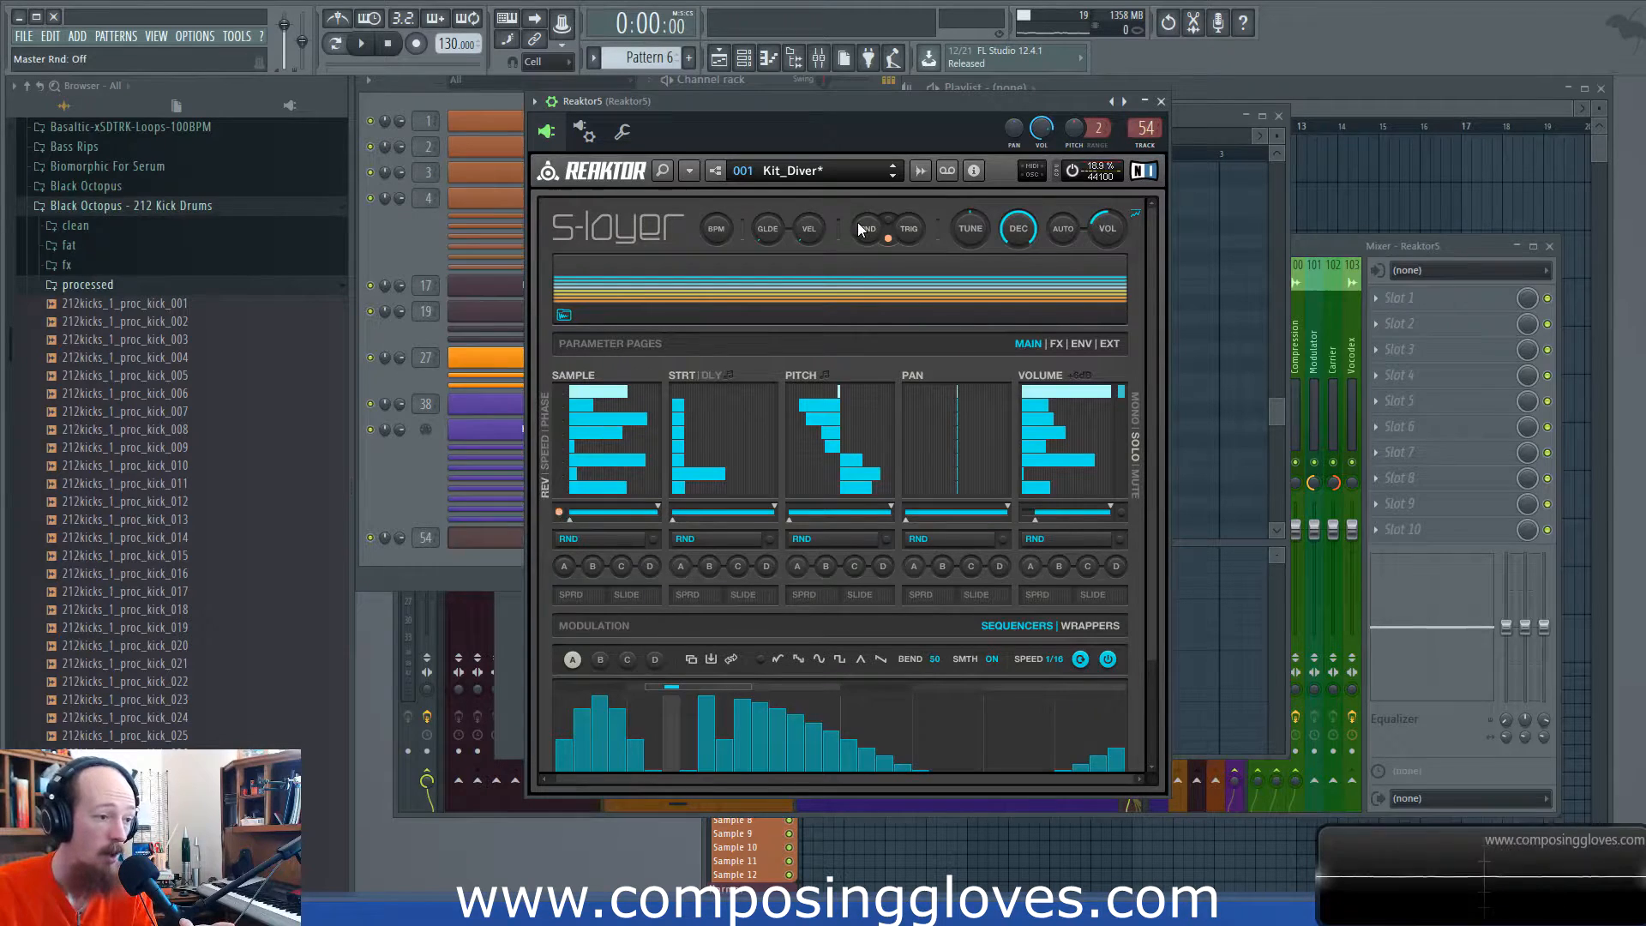
{"action": "left_click", "coordinate": [543, 458]}
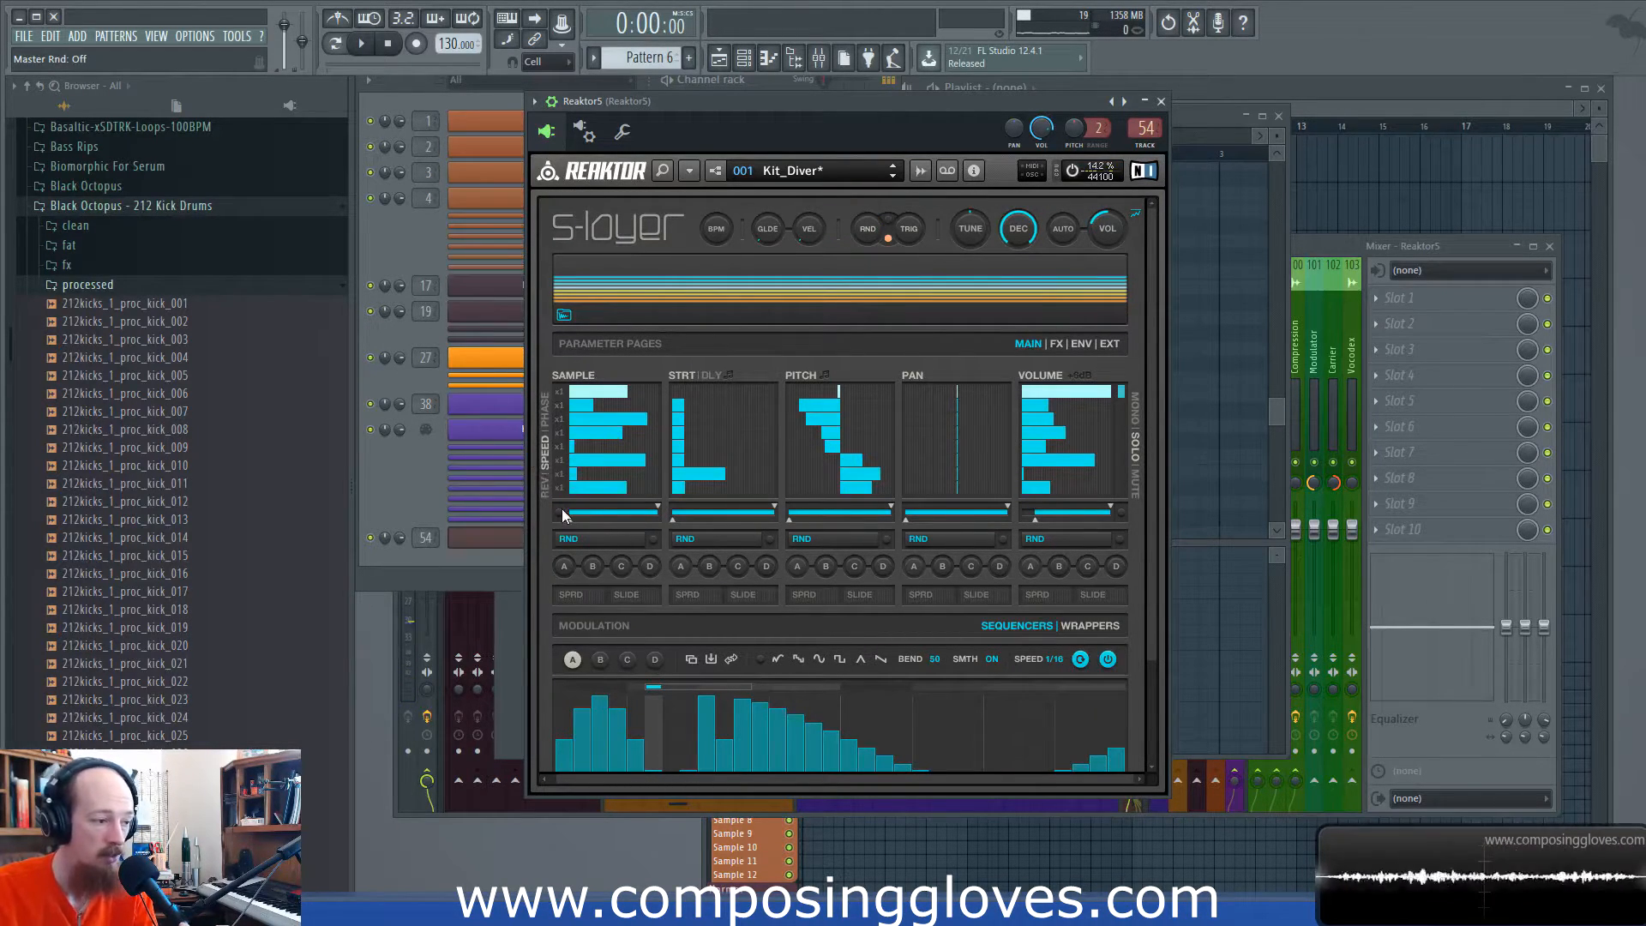
{"action": "left_click", "coordinate": [544, 412]}
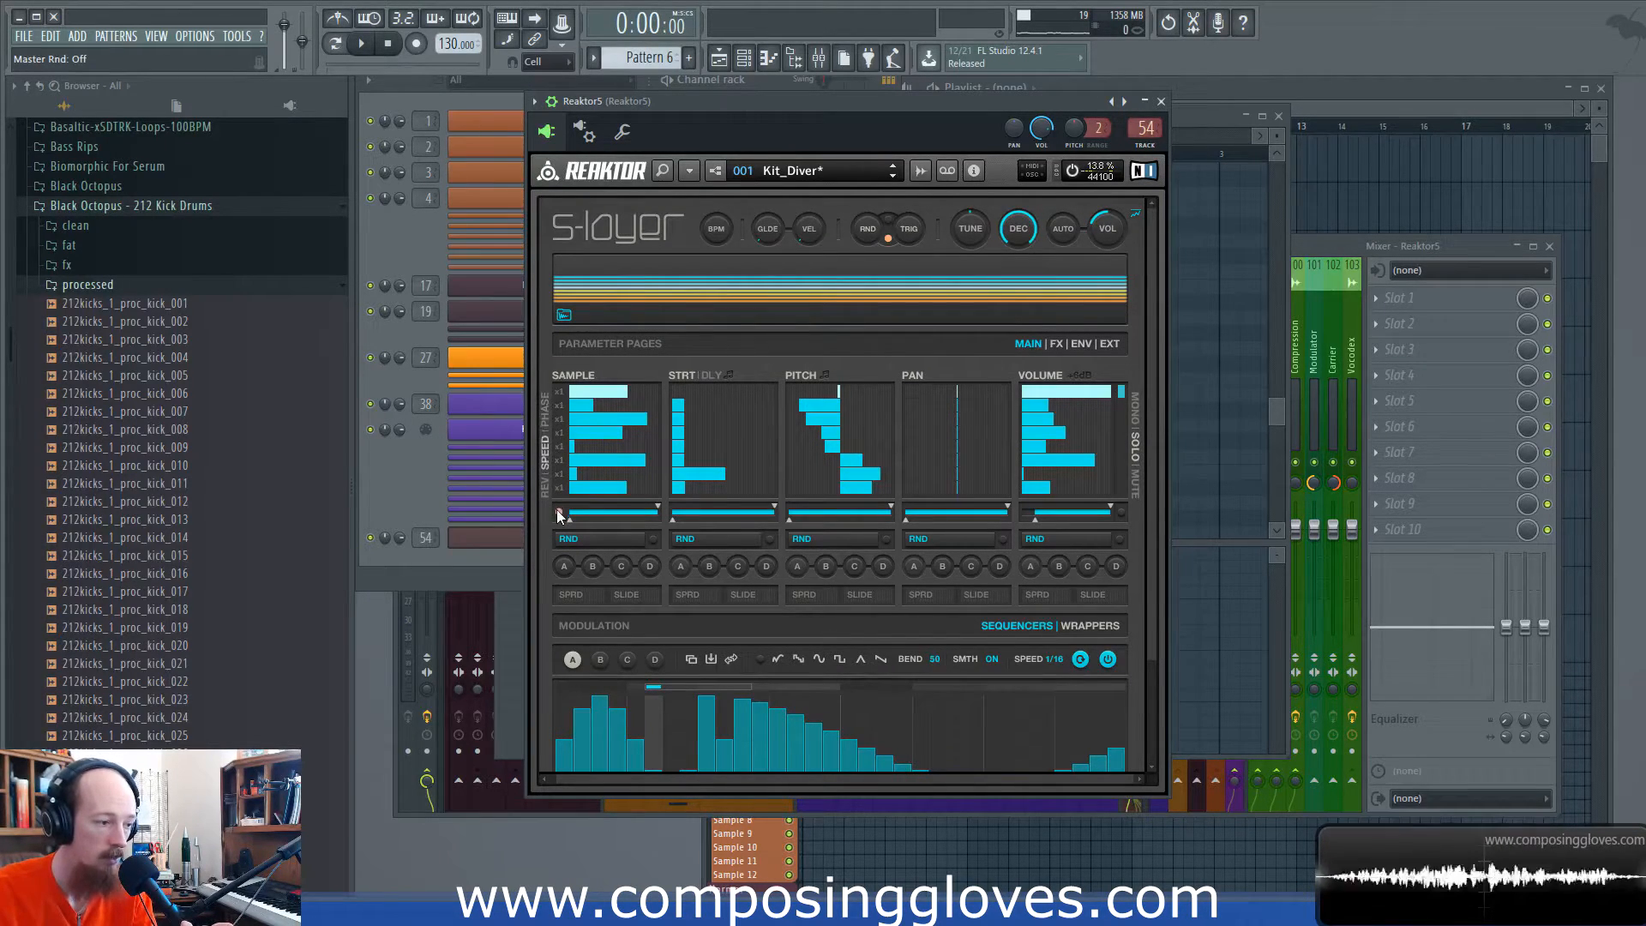
{"action": "left_click", "coordinate": [559, 512]}
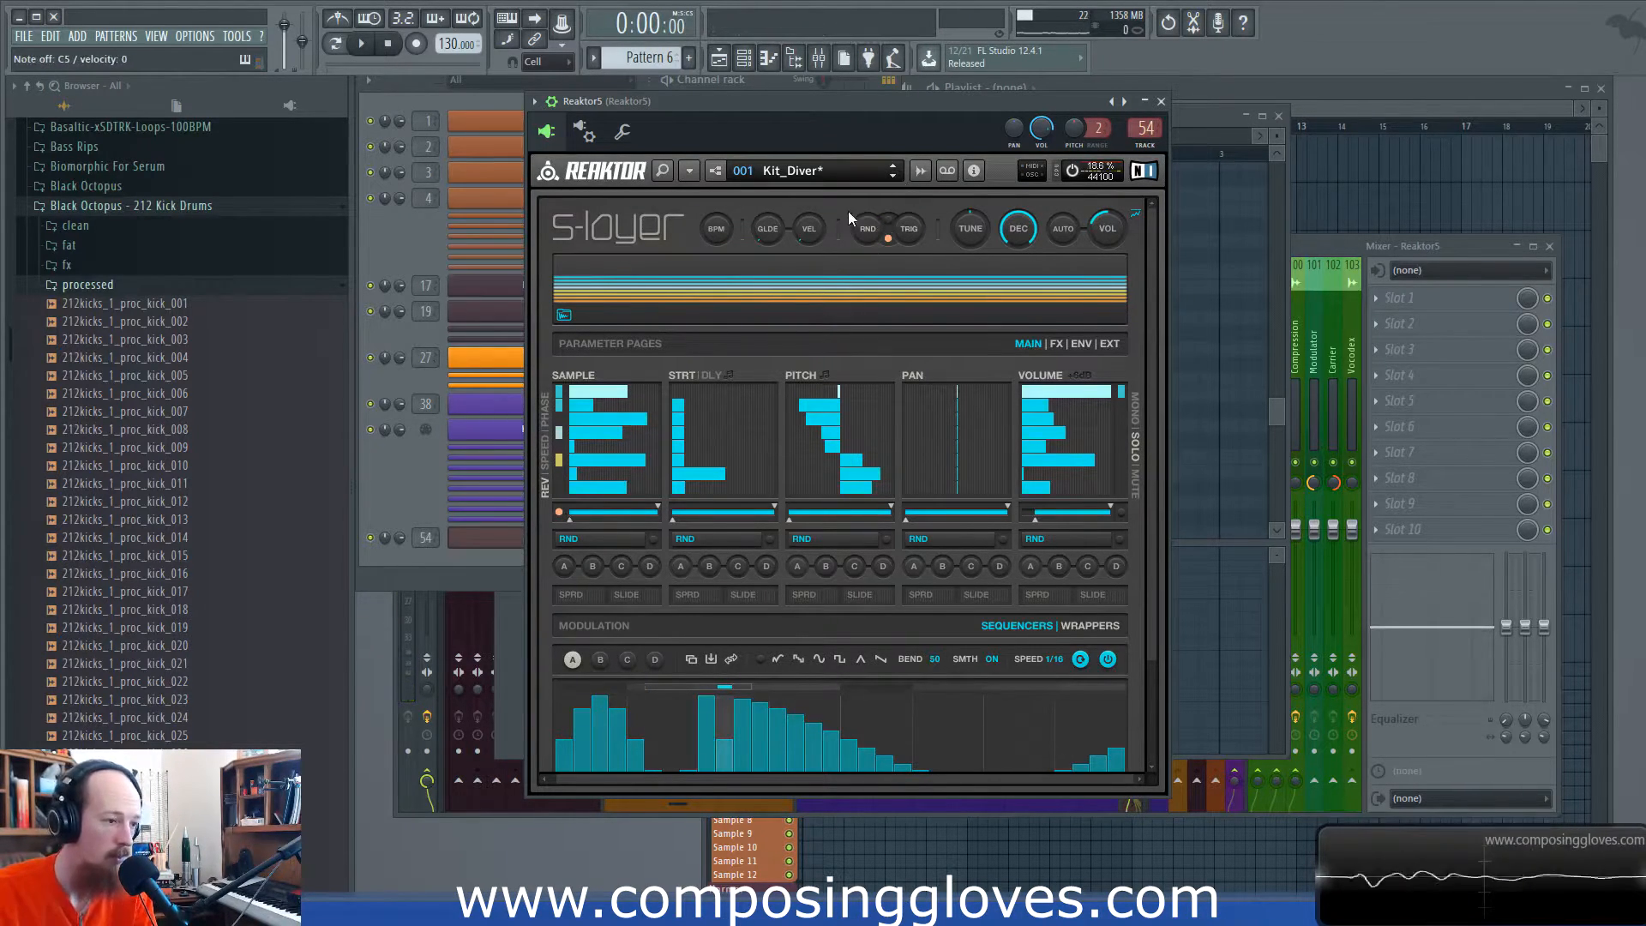
{"action": "left_click", "coordinate": [888, 239]}
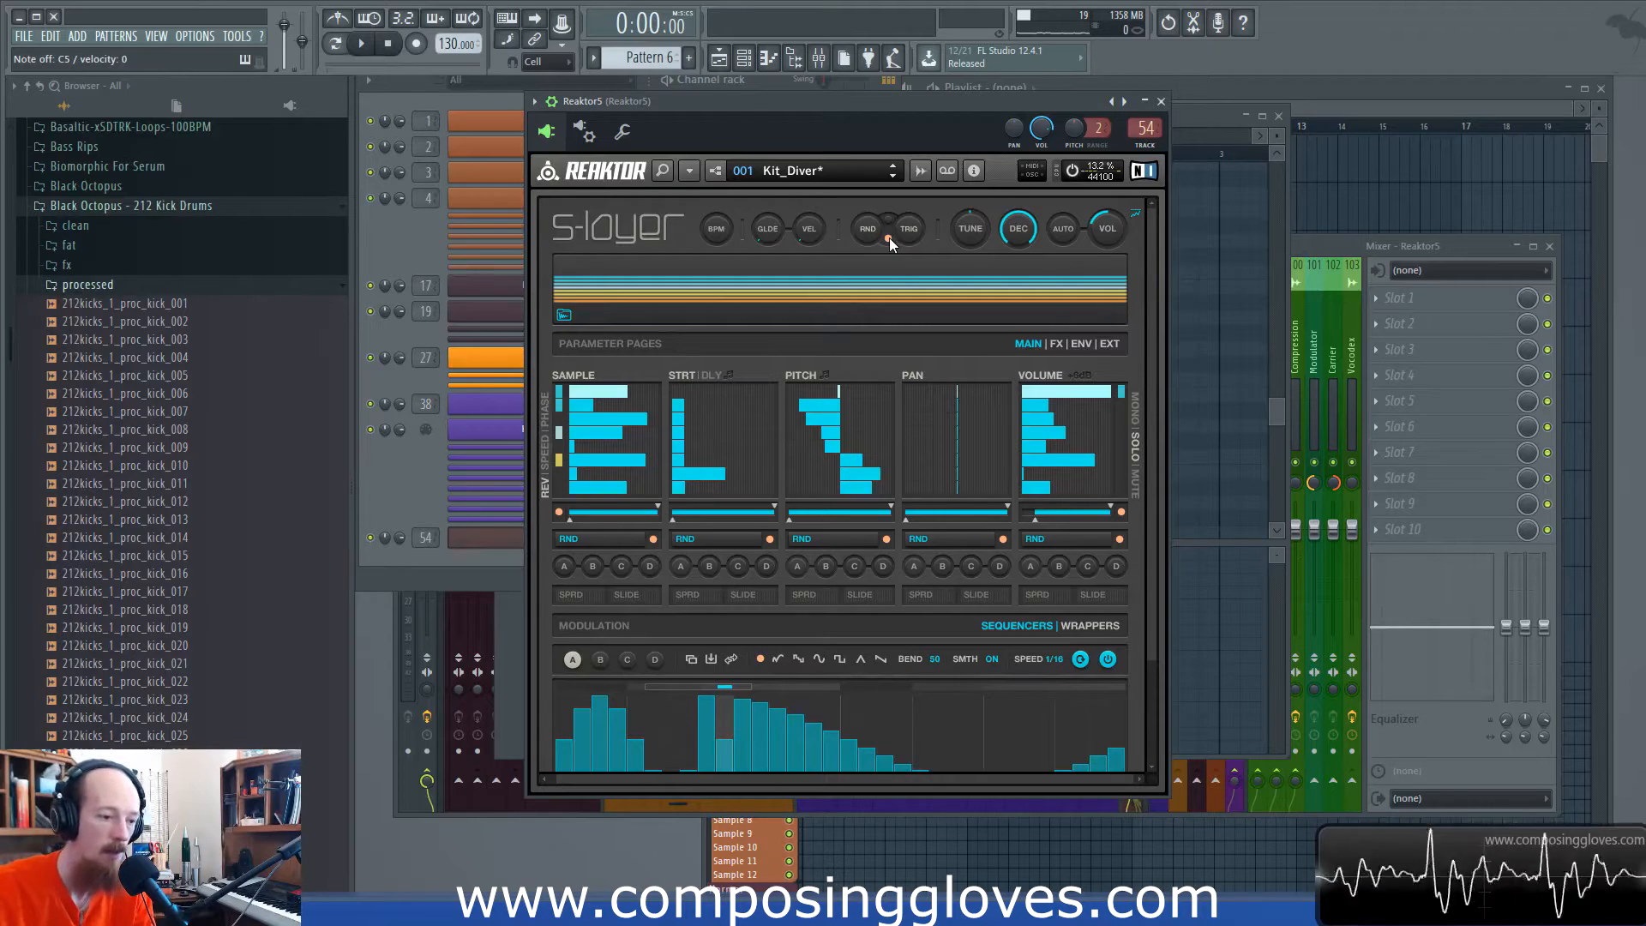
{"action": "left_click", "coordinate": [888, 238]}
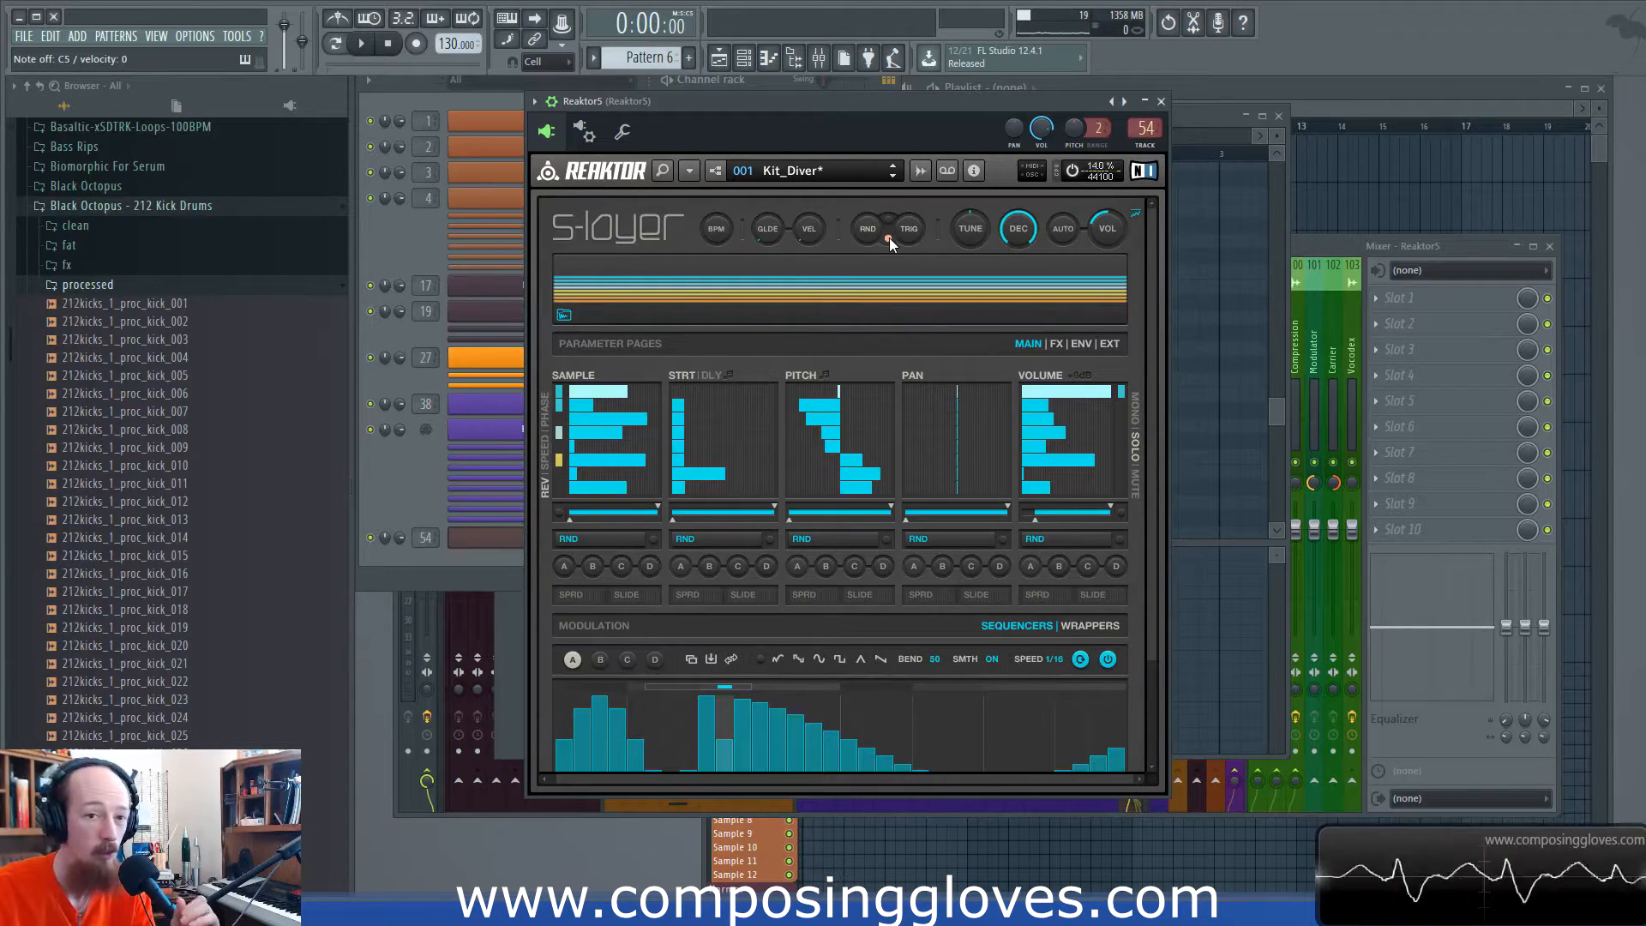
Step: Display the layers' SPEED settings, set the last layer's speed to /2, and display the PHASE settings
{"action": "left_click", "coordinate": [545, 453]}
{"action": "left_click", "coordinate": [563, 398]}
{"action": "left_click", "coordinate": [563, 394]}
{"action": "left_click", "coordinate": [562, 435]}
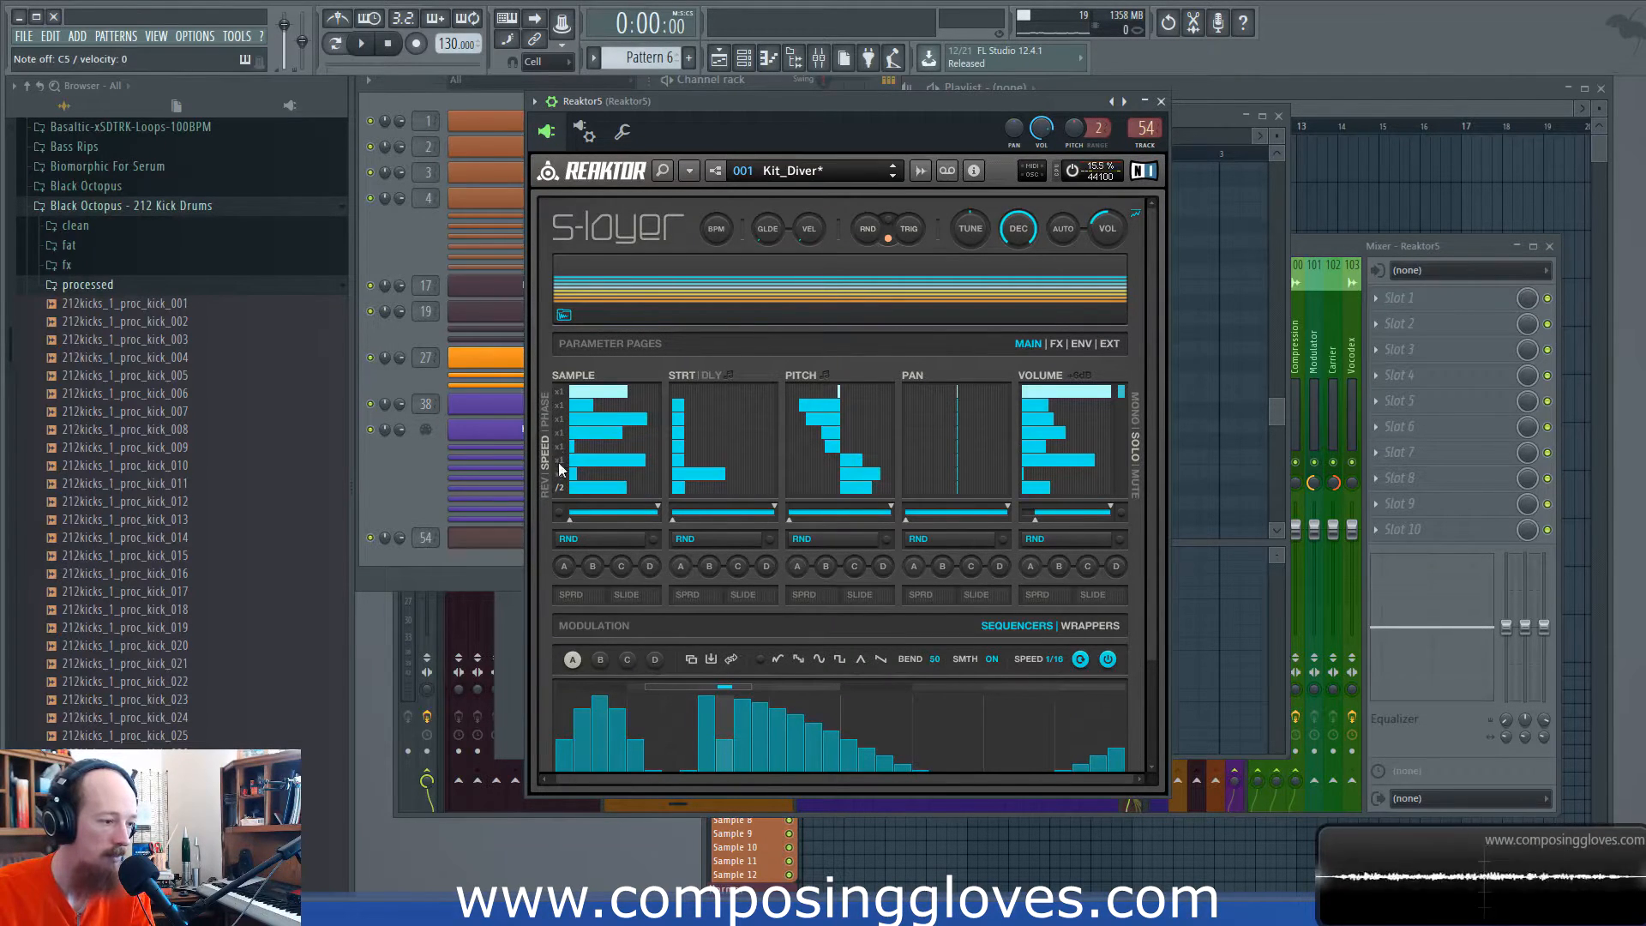
{"action": "left_click", "coordinate": [545, 410]}
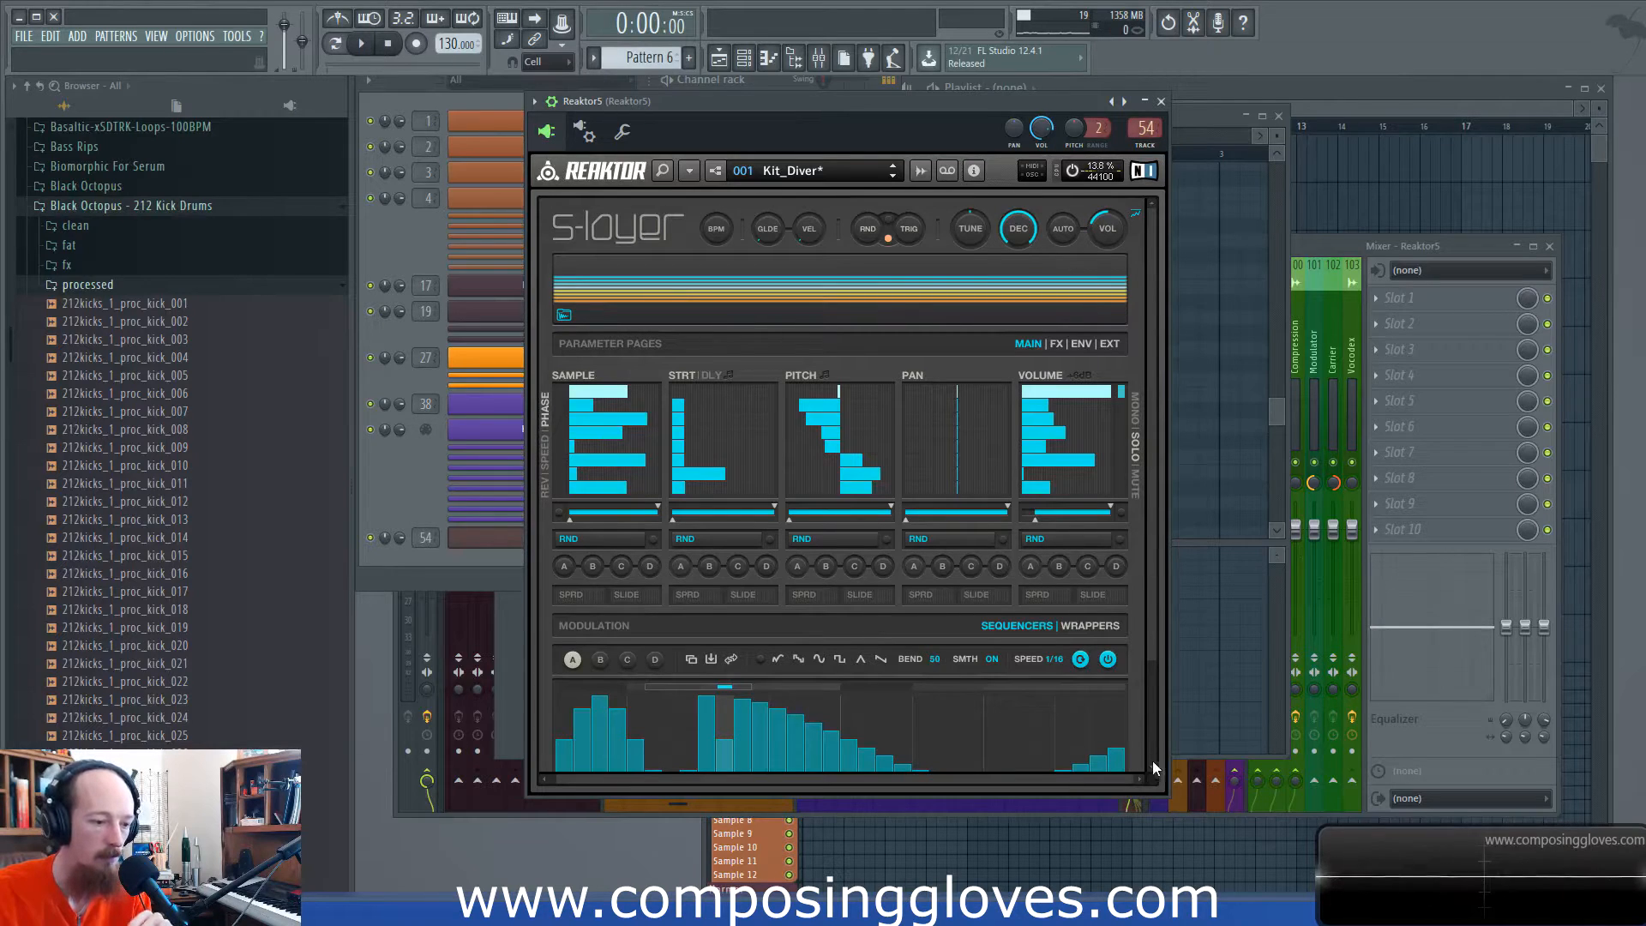
Step: Look through the FX, ENV and EXT parameter pages, including the external modulation matrix and the effects below the sequencer
{"action": "left_click", "coordinate": [1056, 343]}
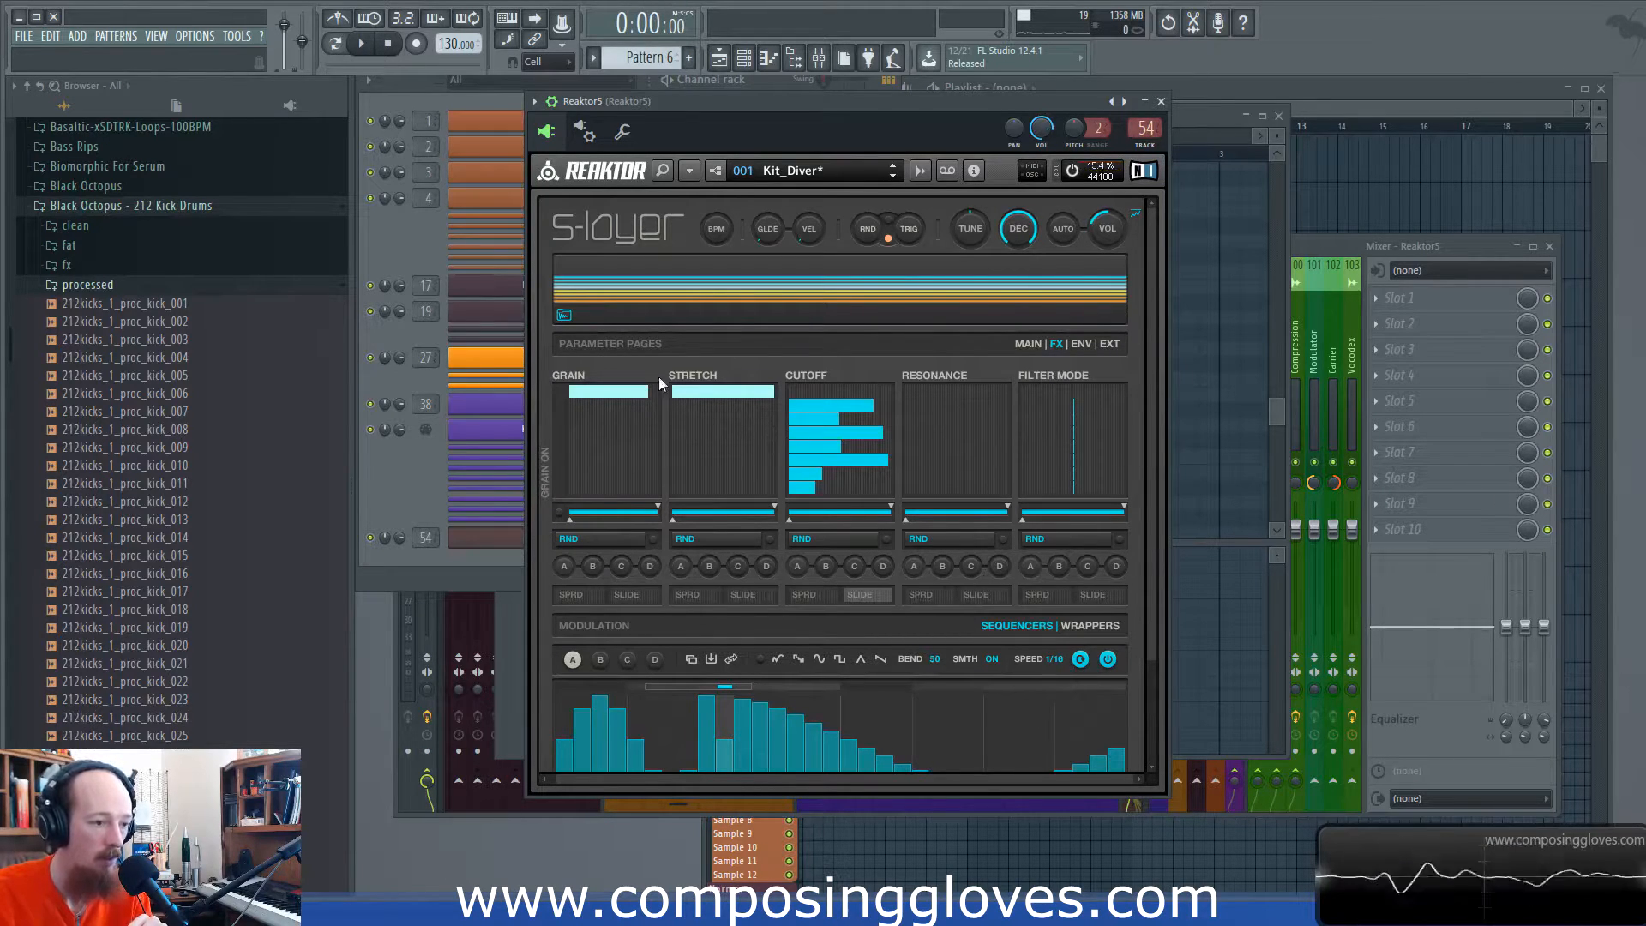
{"action": "left_click", "coordinate": [1082, 344]}
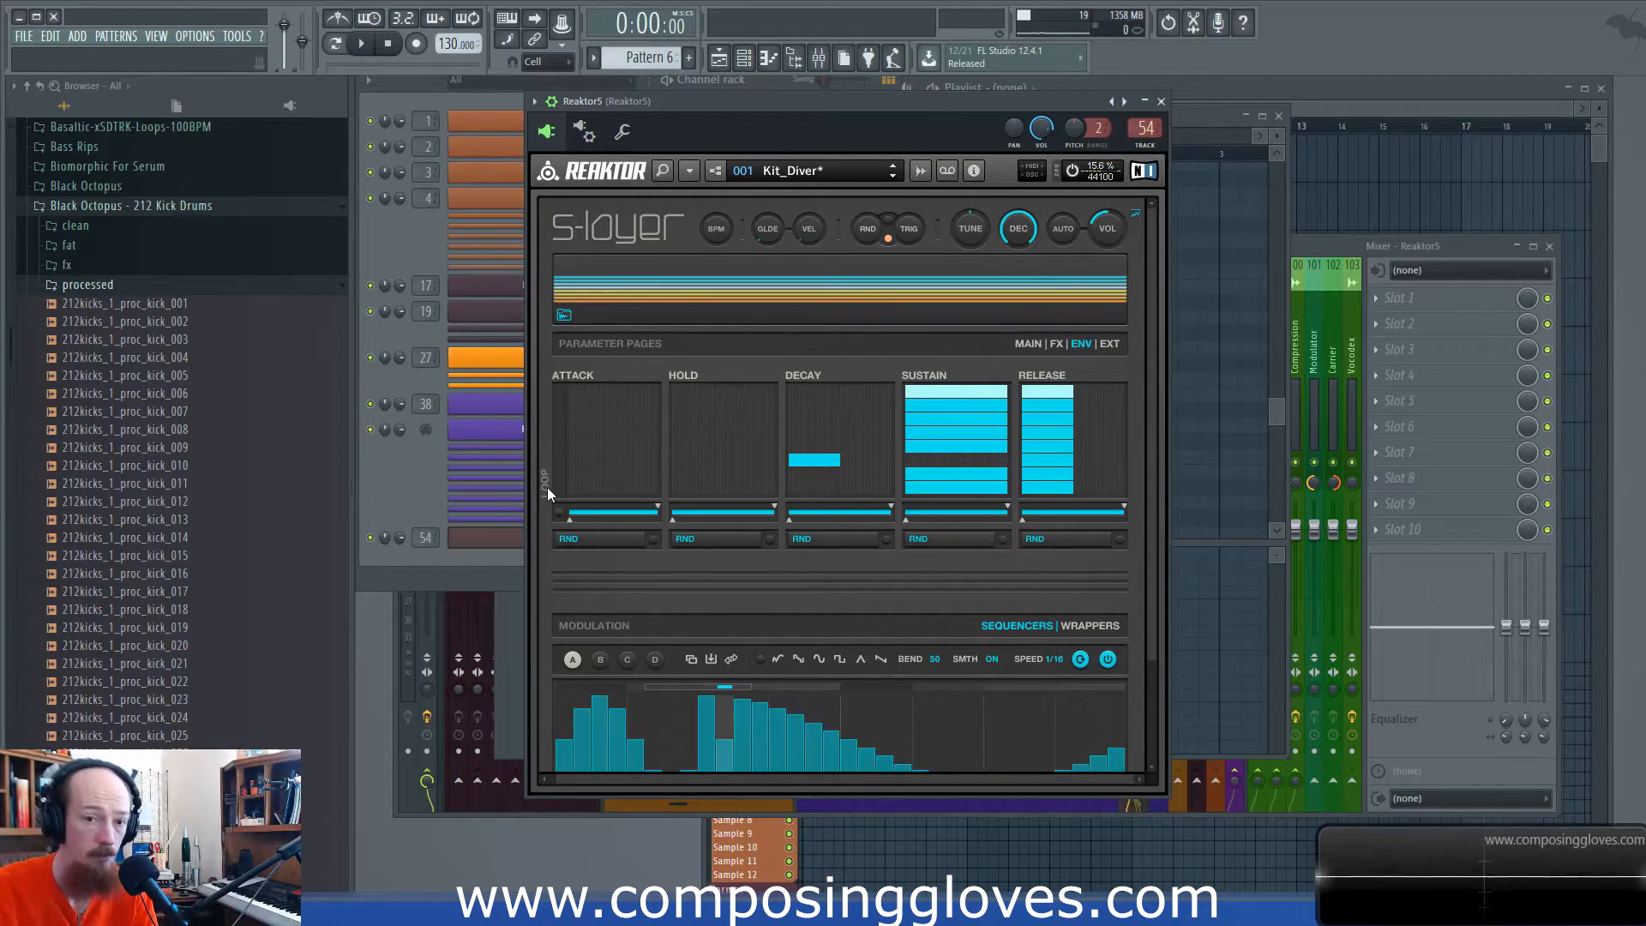
{"action": "left_click", "coordinate": [1109, 344]}
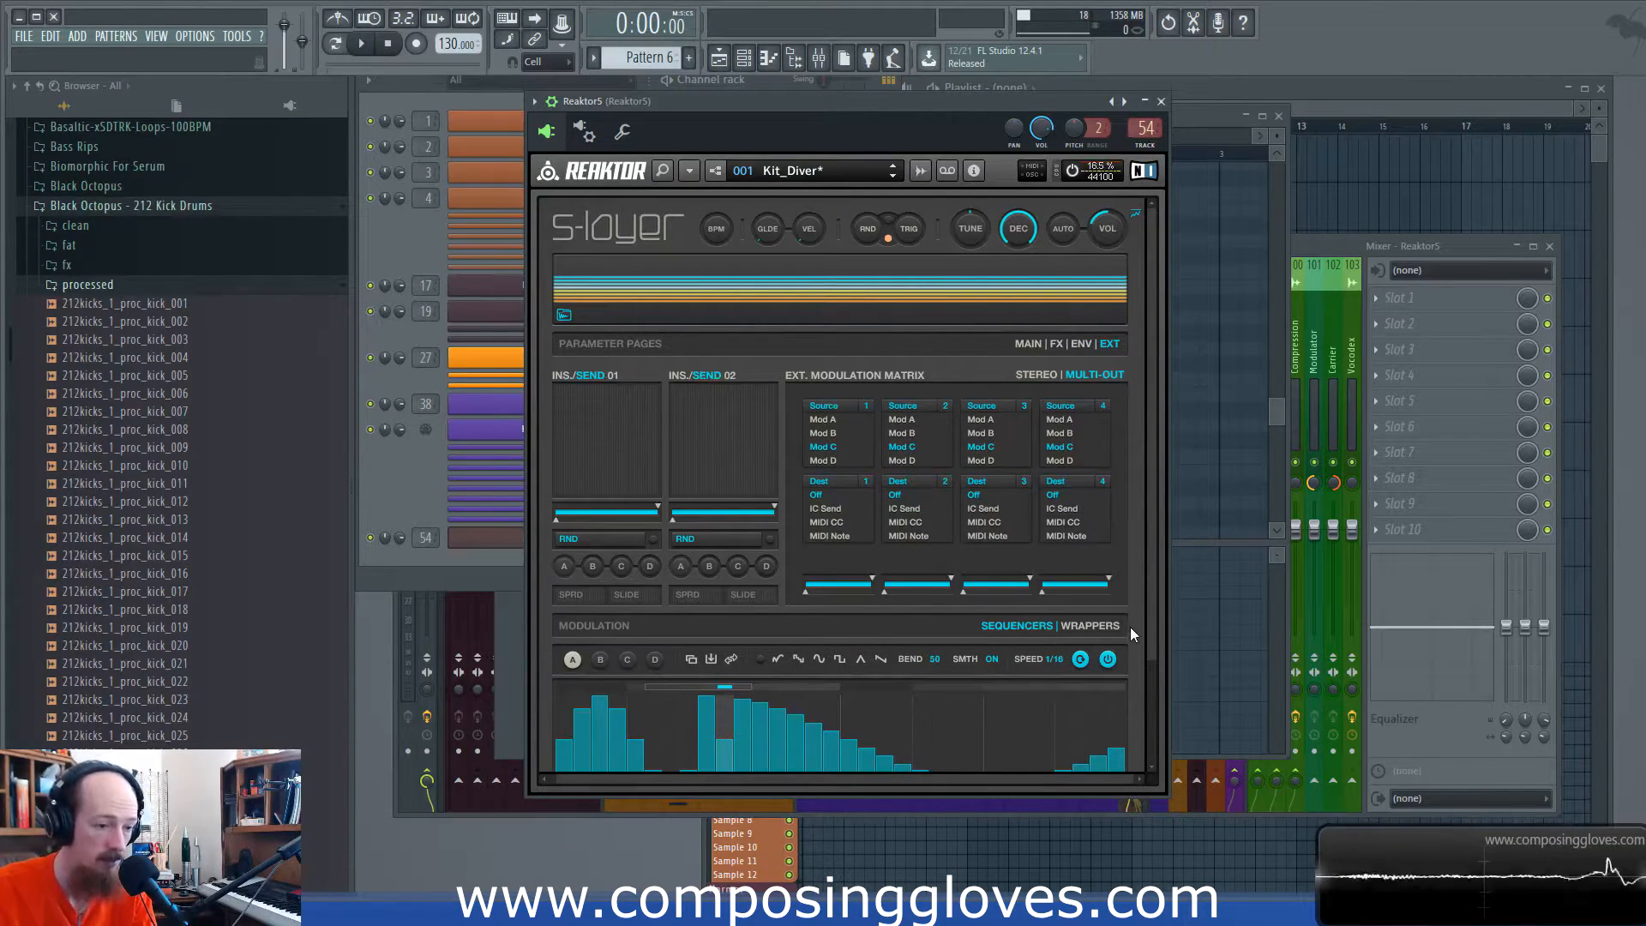
{"action": "scroll", "coordinate": [1147, 646], "scroll_direction": "down", "scroll_amount": 3}
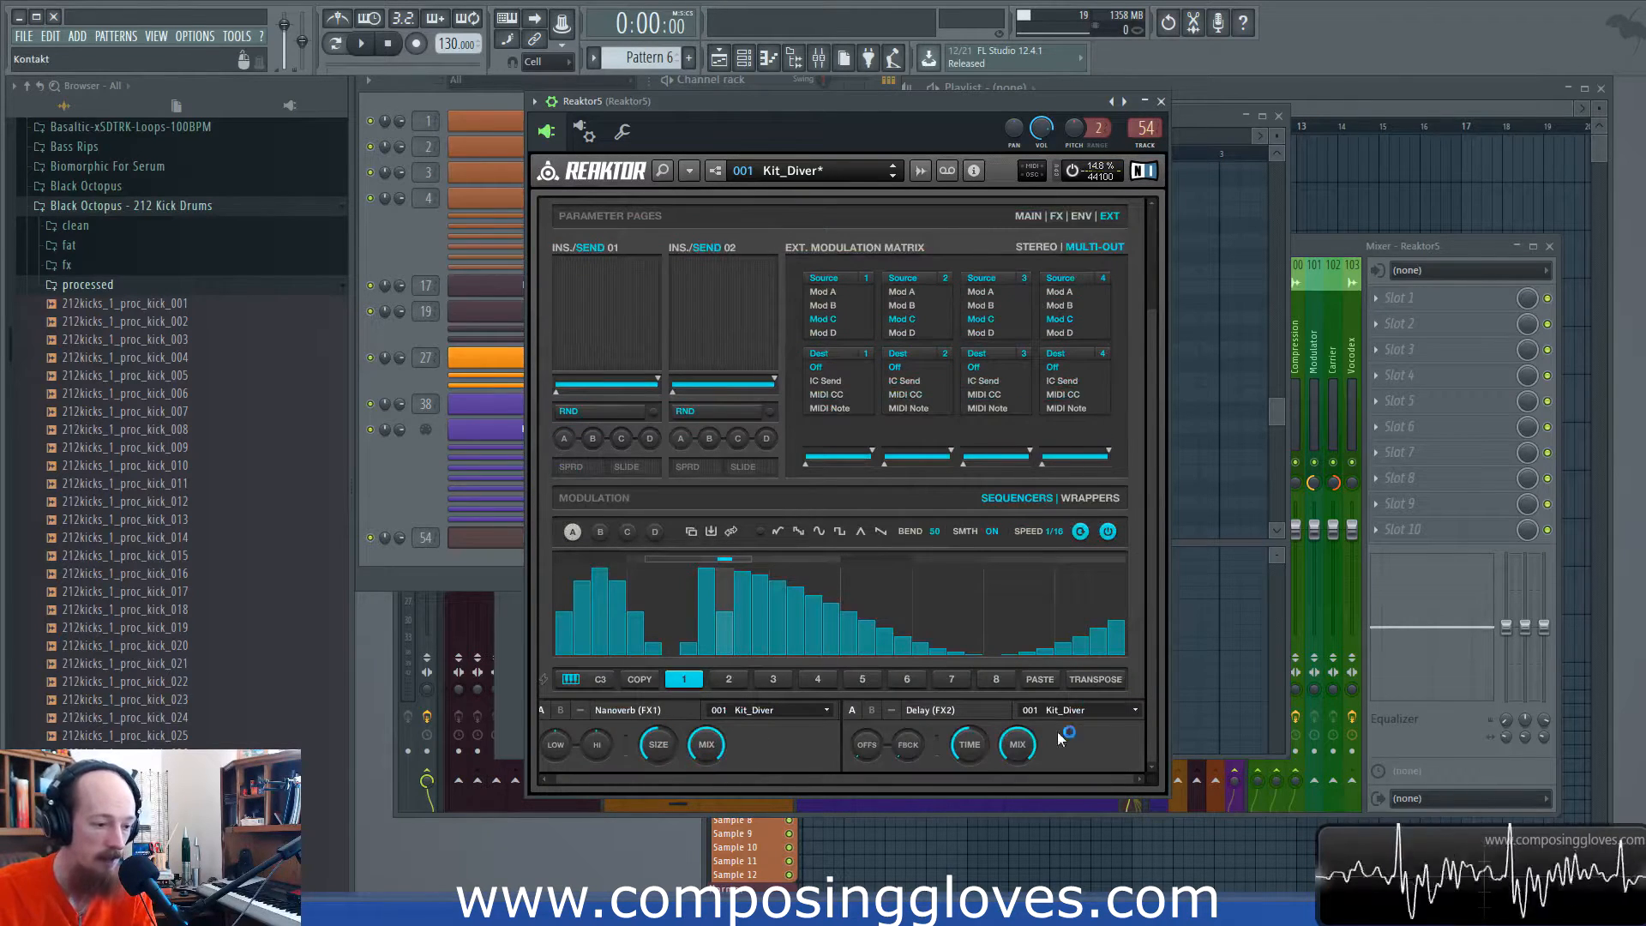
{"action": "scroll", "coordinate": [1154, 651], "scroll_direction": "up", "scroll_amount": 3}
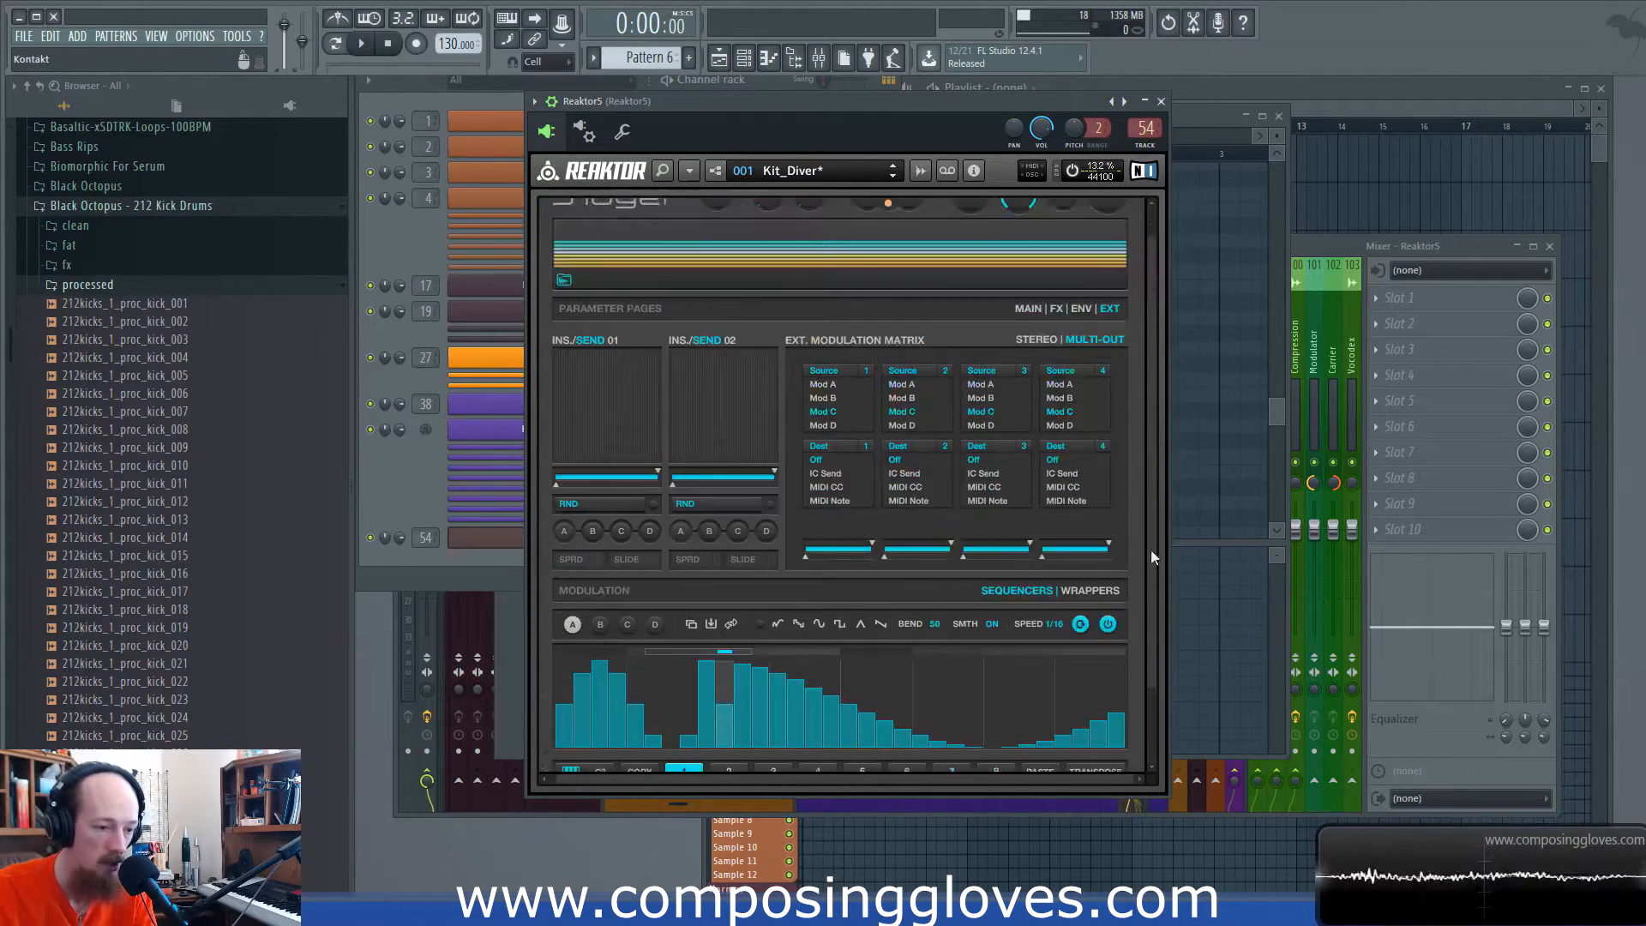
Step: Open the ensemble's structure view and move the Nanoverb and Delay modules slightly away from the S-Layer module
{"action": "left_click", "coordinate": [717, 172]}
{"action": "left_click", "coordinate": [633, 206]}
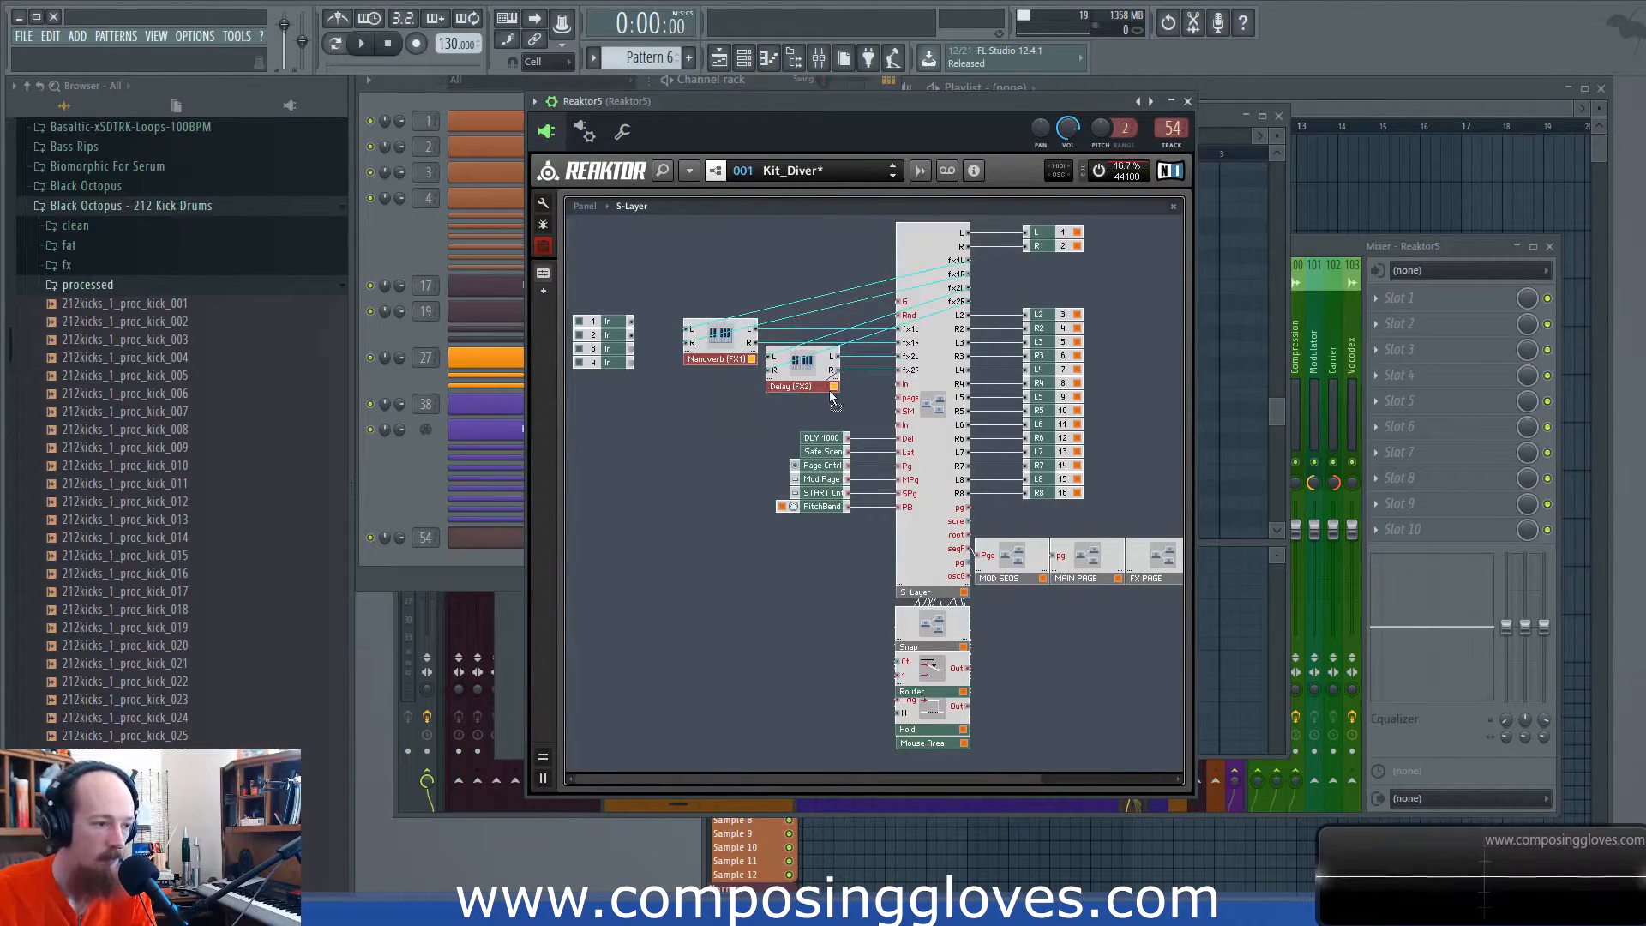
{"action": "left_click_drag", "start_coordinate": [804, 382], "coordinate": [780, 362]}
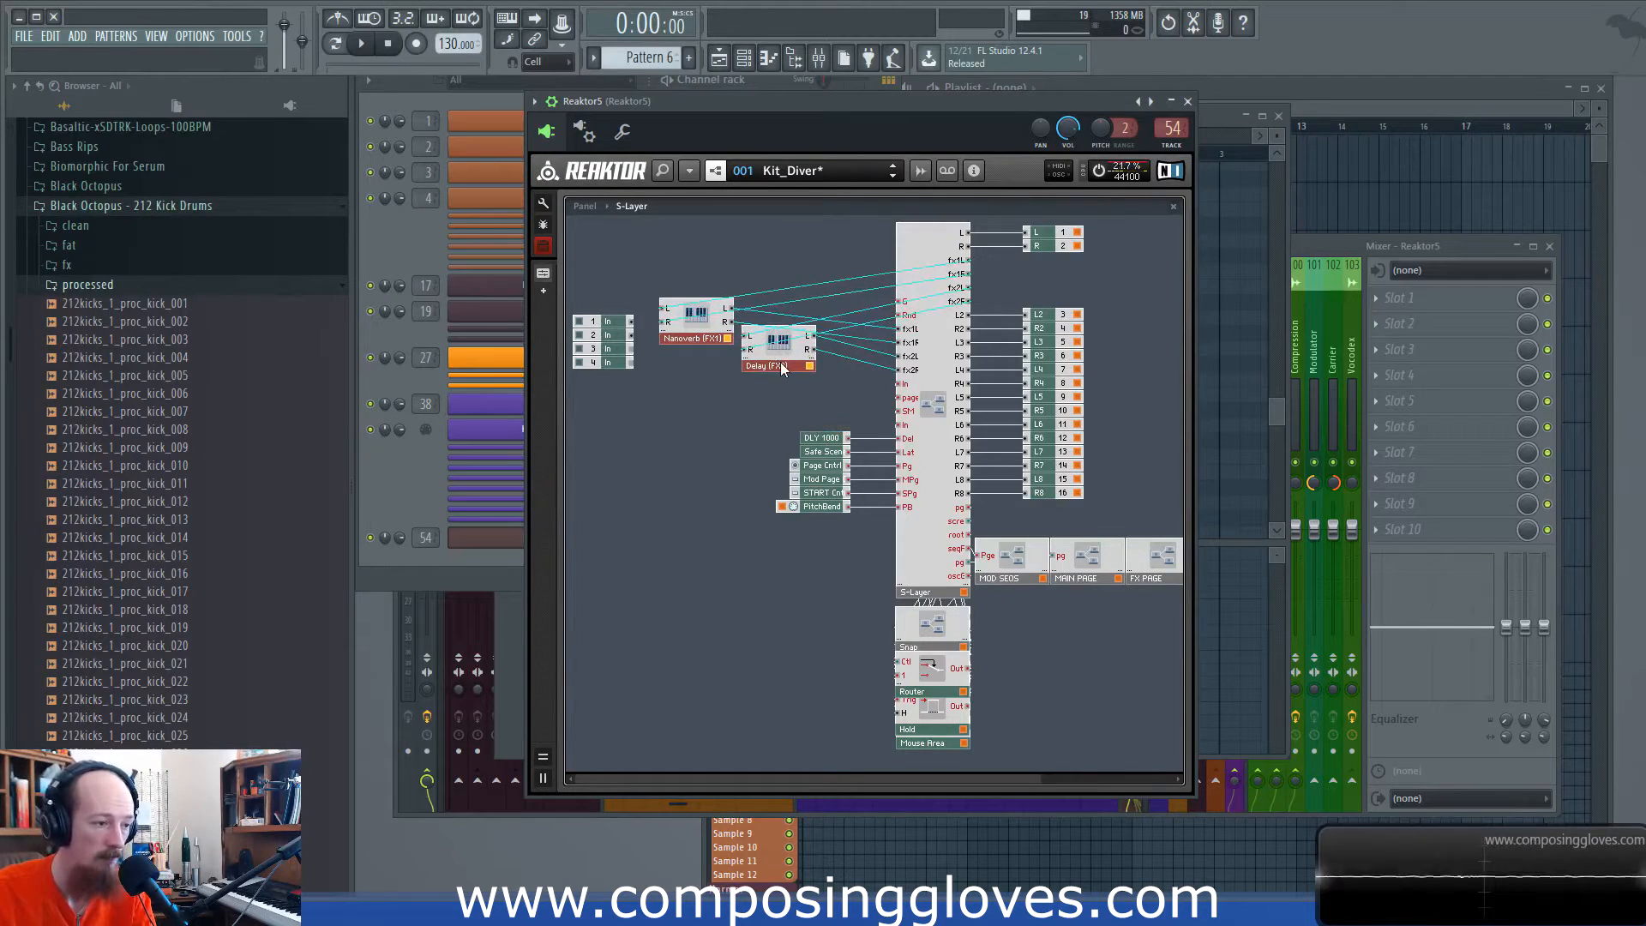
Step: Look through the categories of instruments that can be inserted into the structure without adding one
{"action": "right_click", "coordinate": [632, 401]}
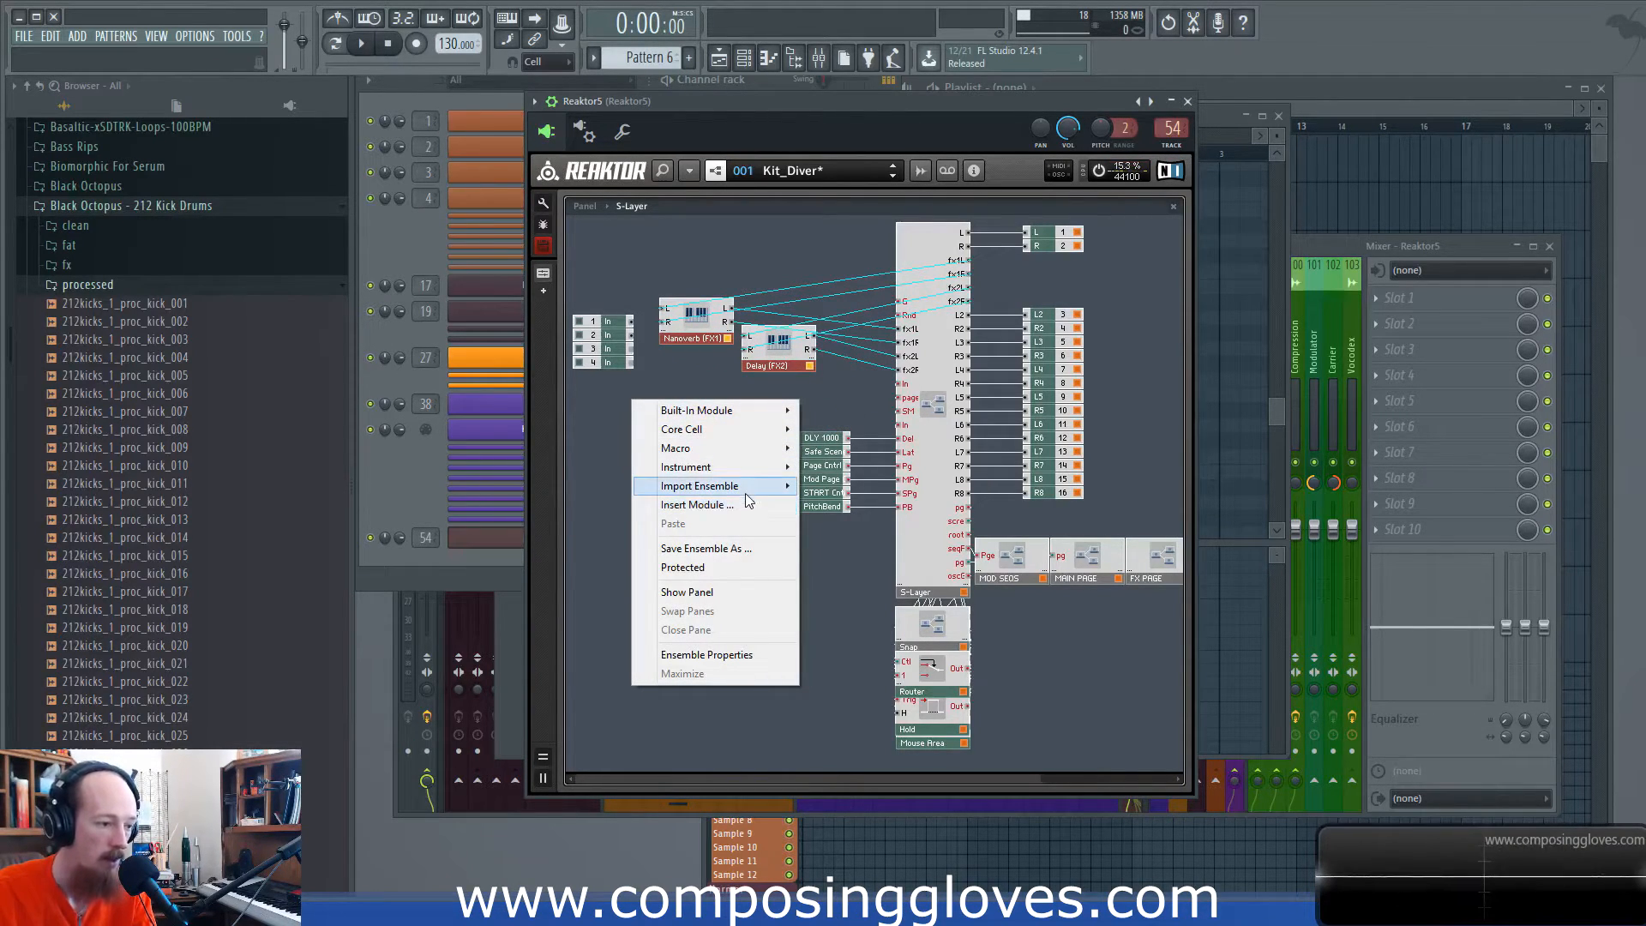
{"action": "mouse_move", "coordinate": [737, 467]}
{"action": "mouse_move", "coordinate": [862, 474]}
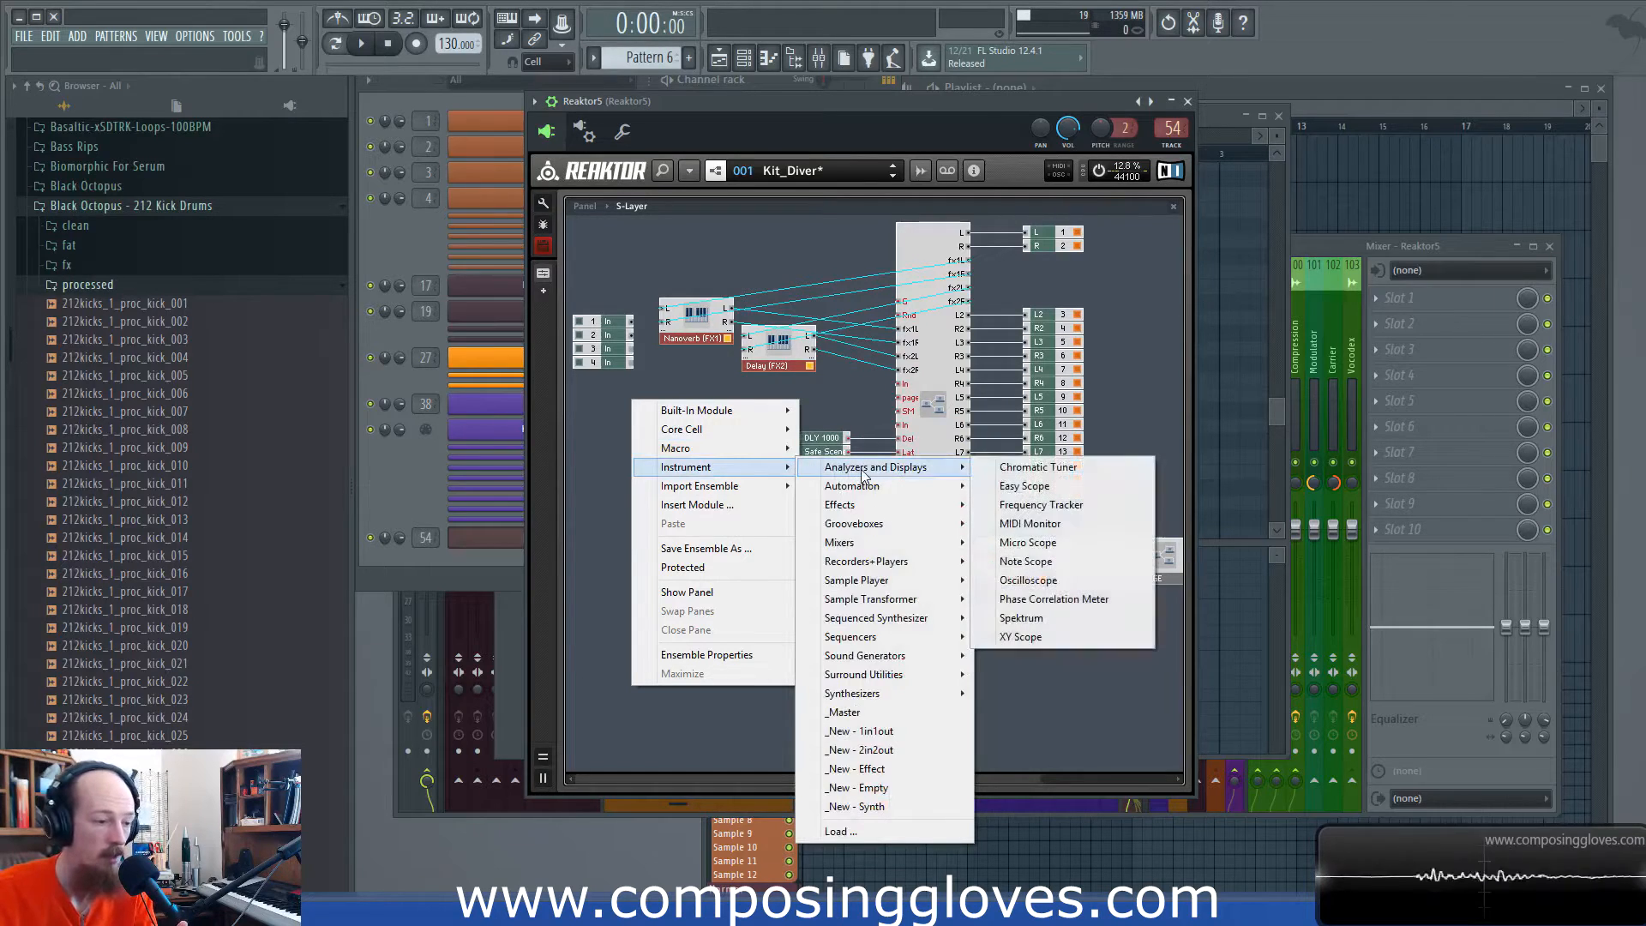
{"action": "mouse_move", "coordinate": [904, 504]}
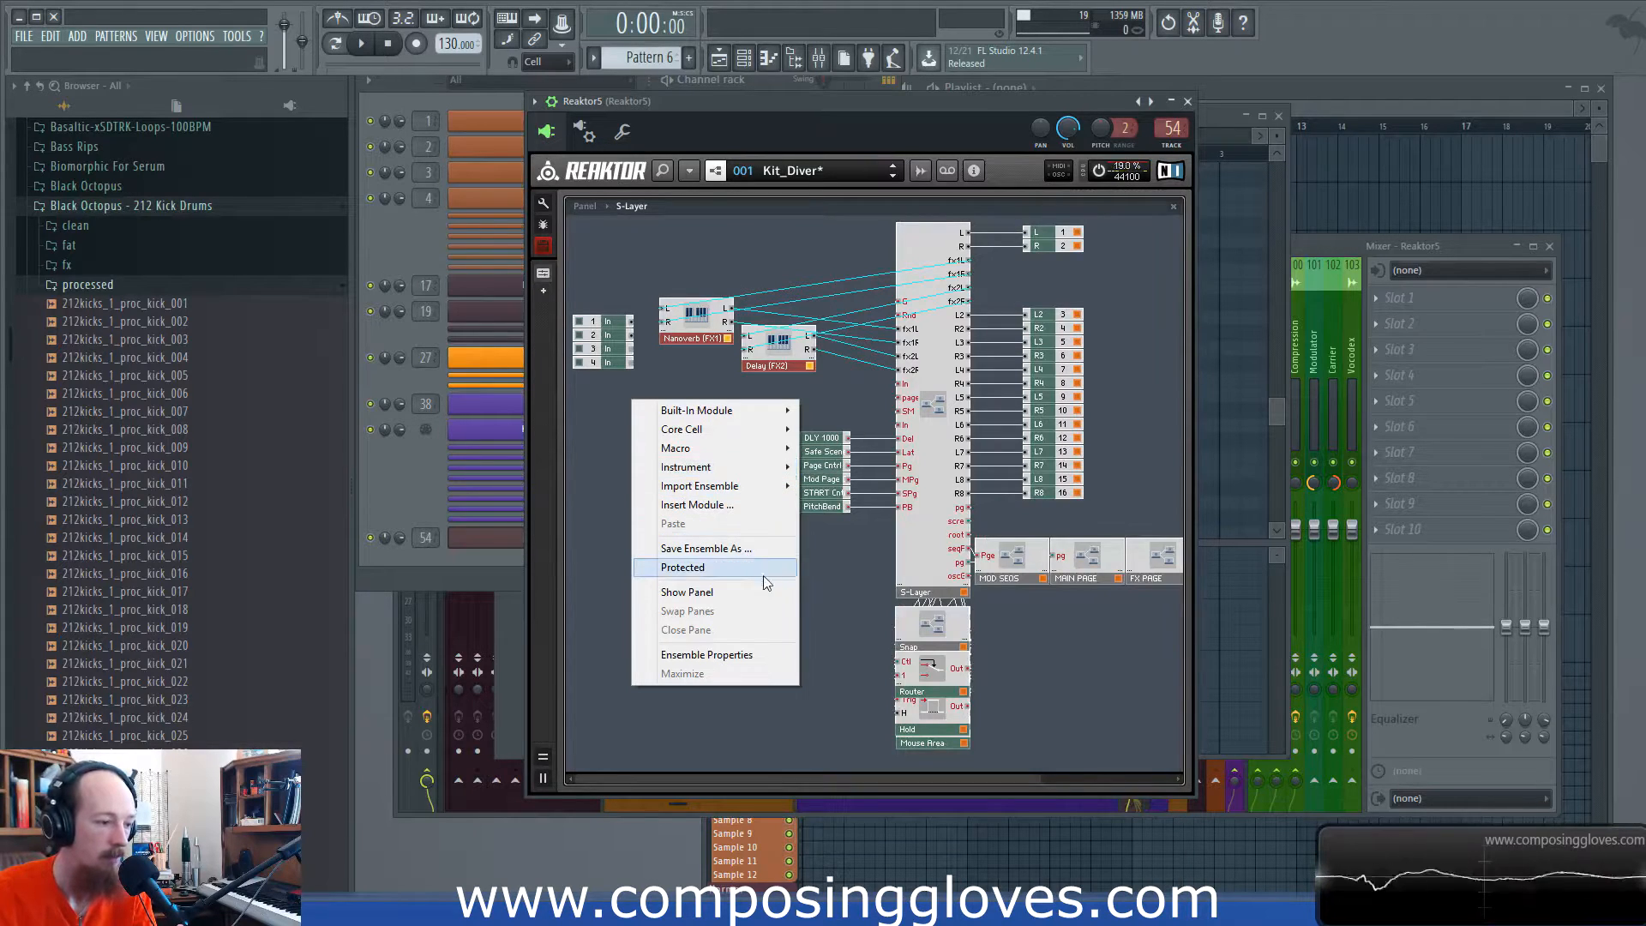
{"action": "left_click", "coordinate": [590, 462]}
Step: Move the Nanoverb module over to the S-Layer outputs and back to a spot just above the Delay module
{"action": "left_click_drag", "start_coordinate": [693, 335], "coordinate": [1128, 295]}
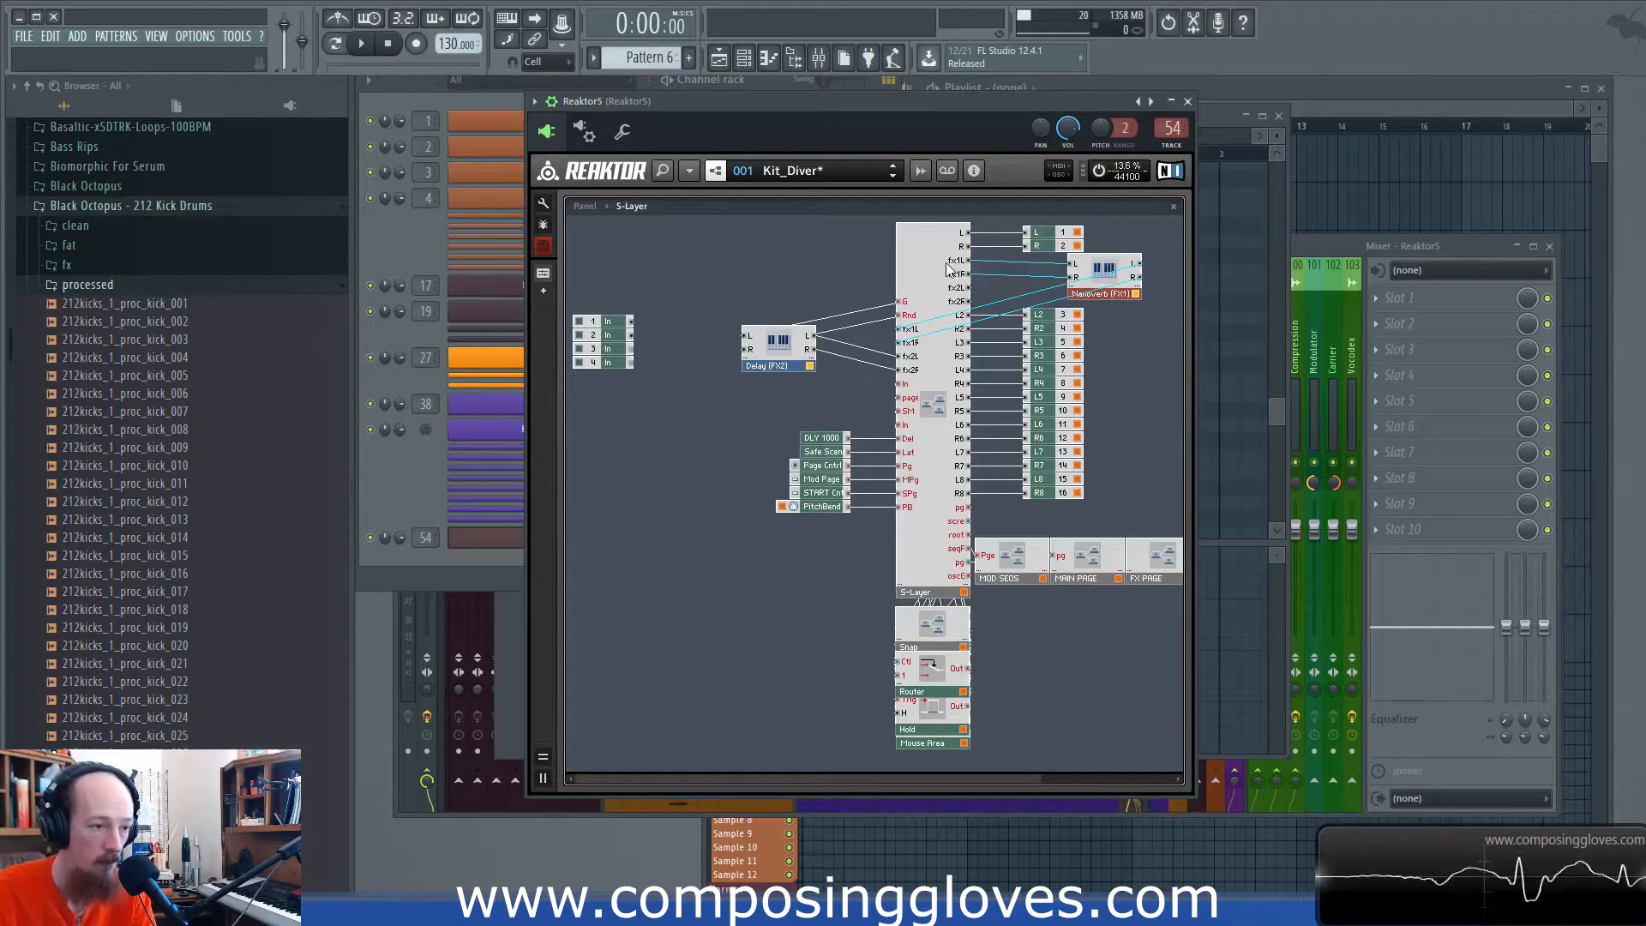
{"action": "left_click_drag", "start_coordinate": [1104, 274], "coordinate": [792, 278]}
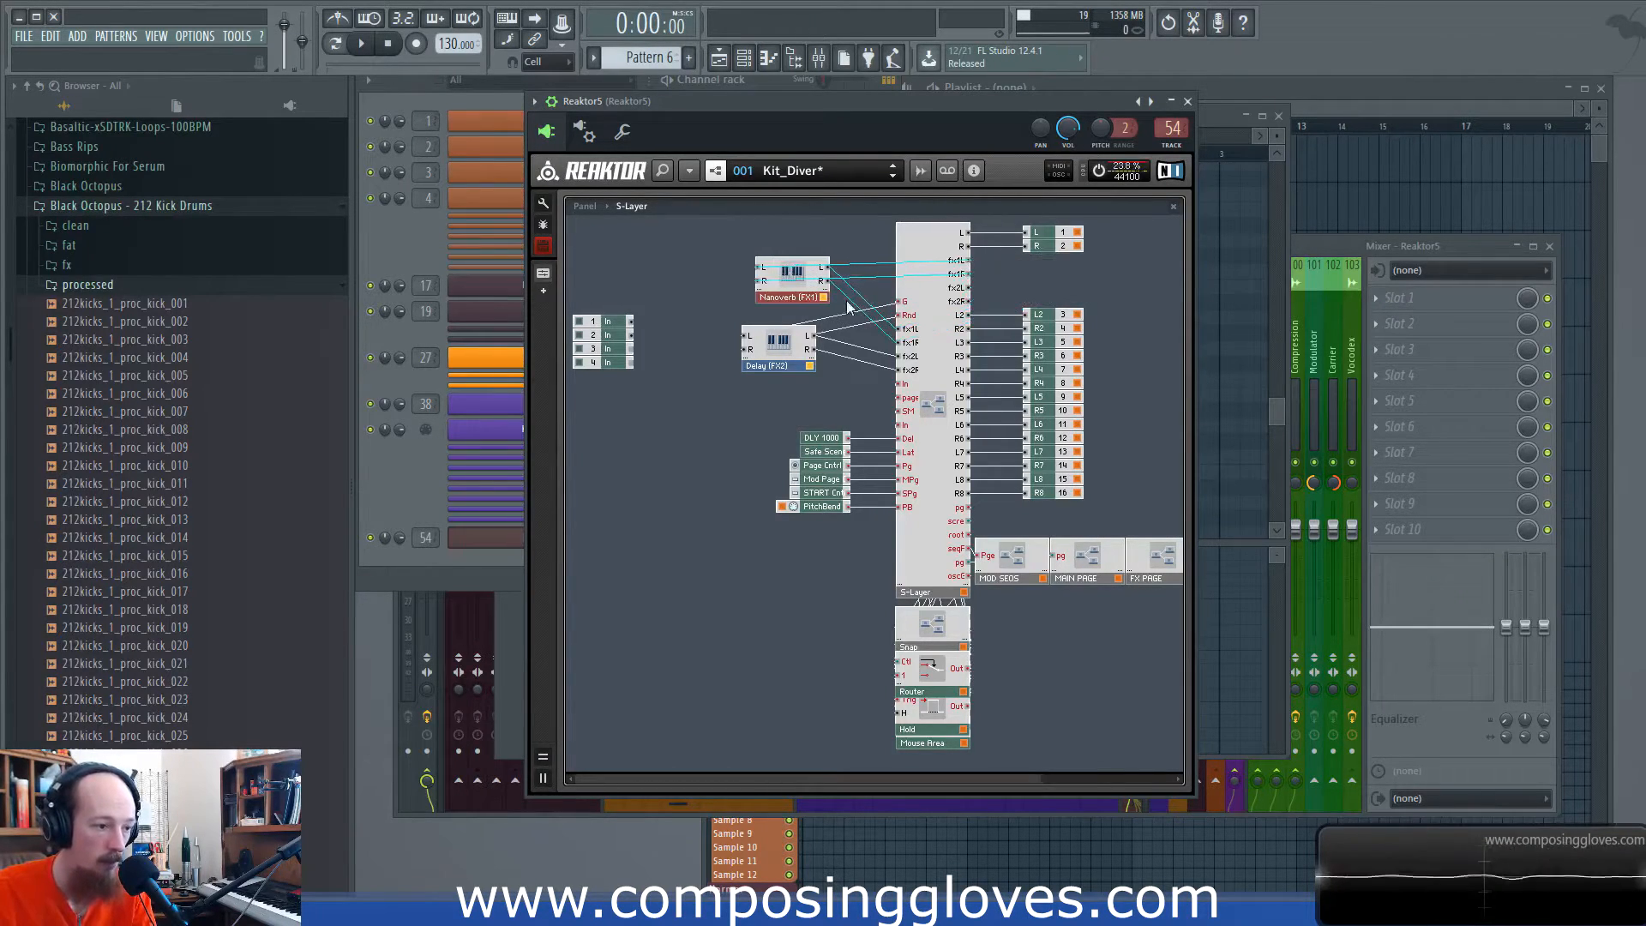
Step: Return to the panel view and set the first layer's SEND 01 to 51 on the EXT page
{"action": "left_click", "coordinate": [588, 211]}
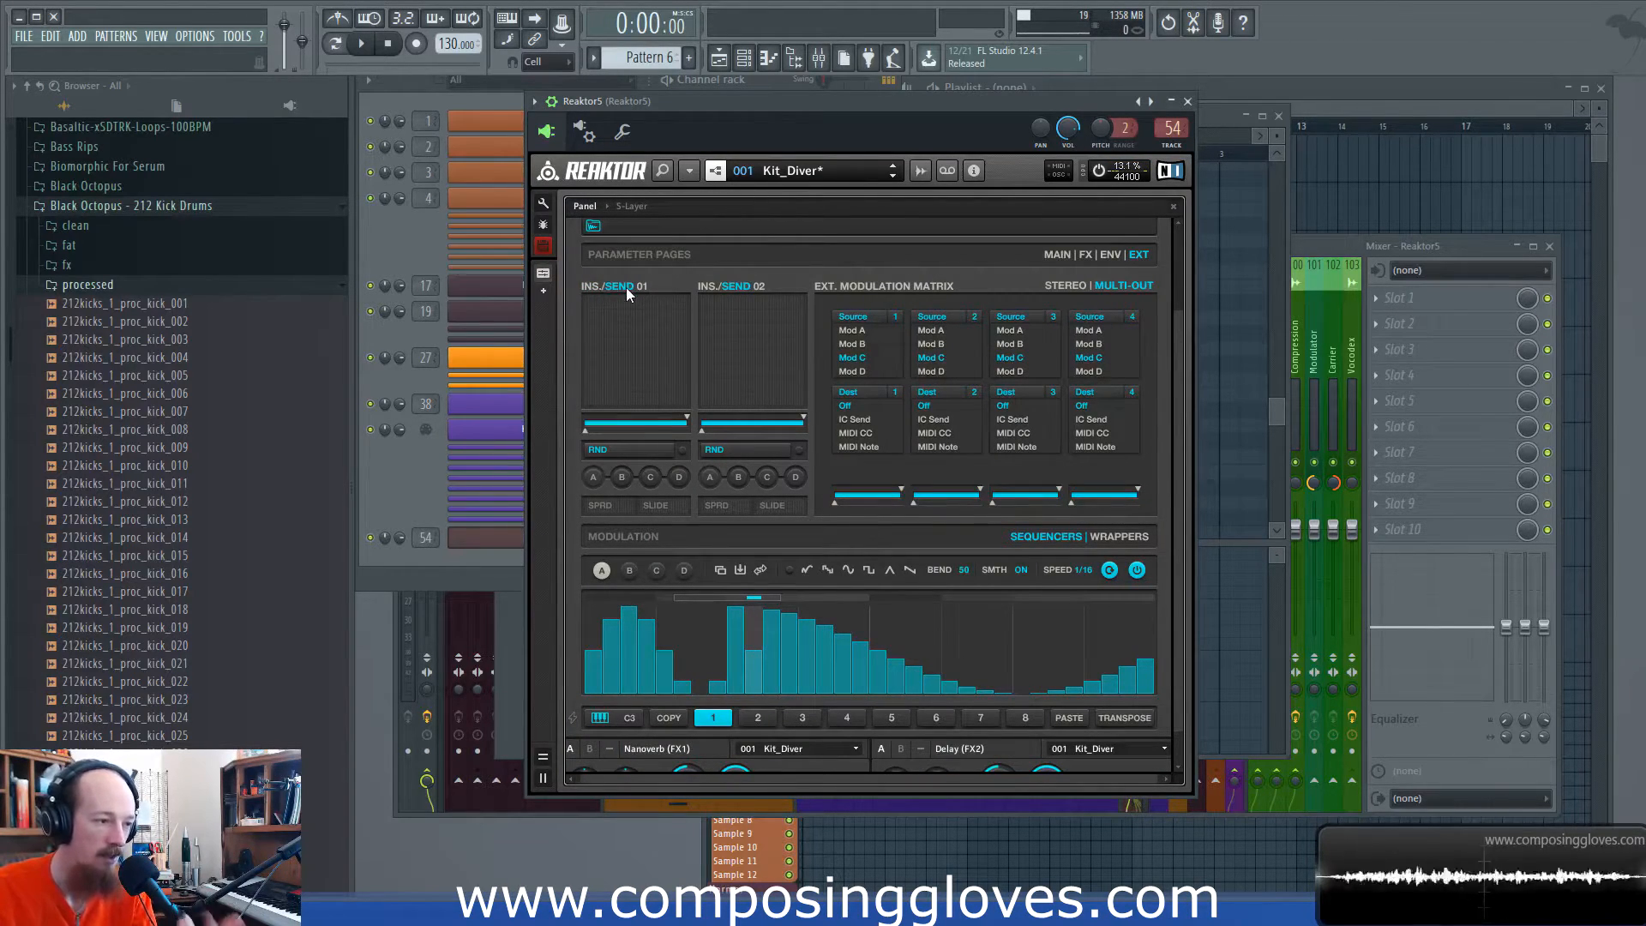
{"action": "left_click_drag", "start_coordinate": [1175, 436], "coordinate": [1181, 327]}
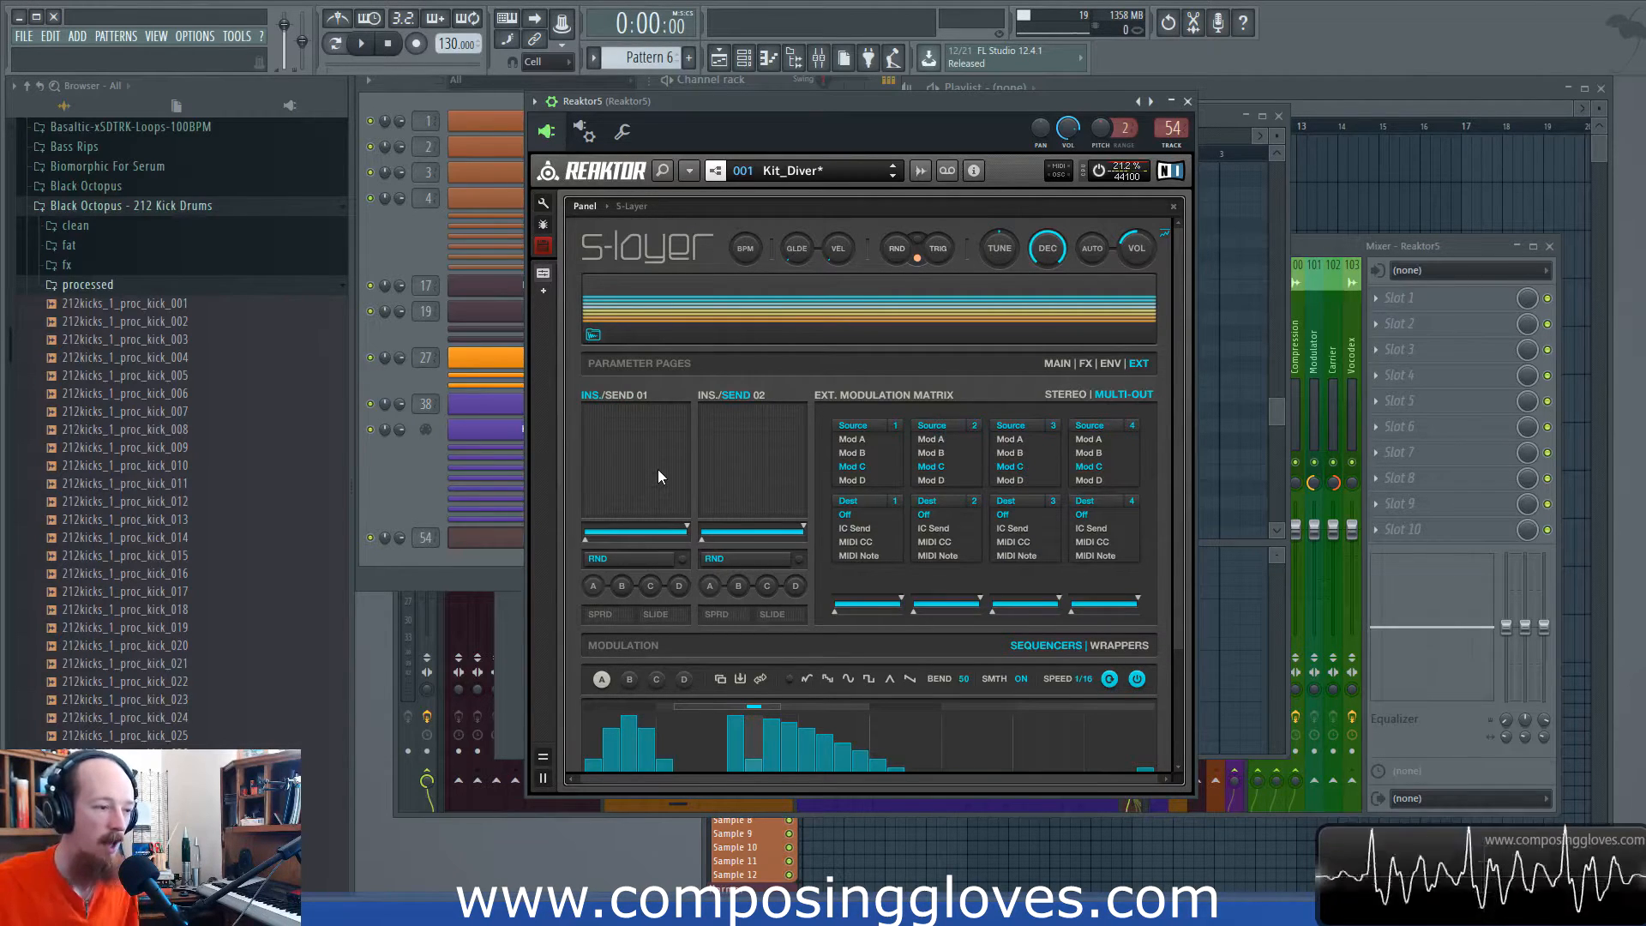
{"action": "left_click", "coordinate": [620, 412]}
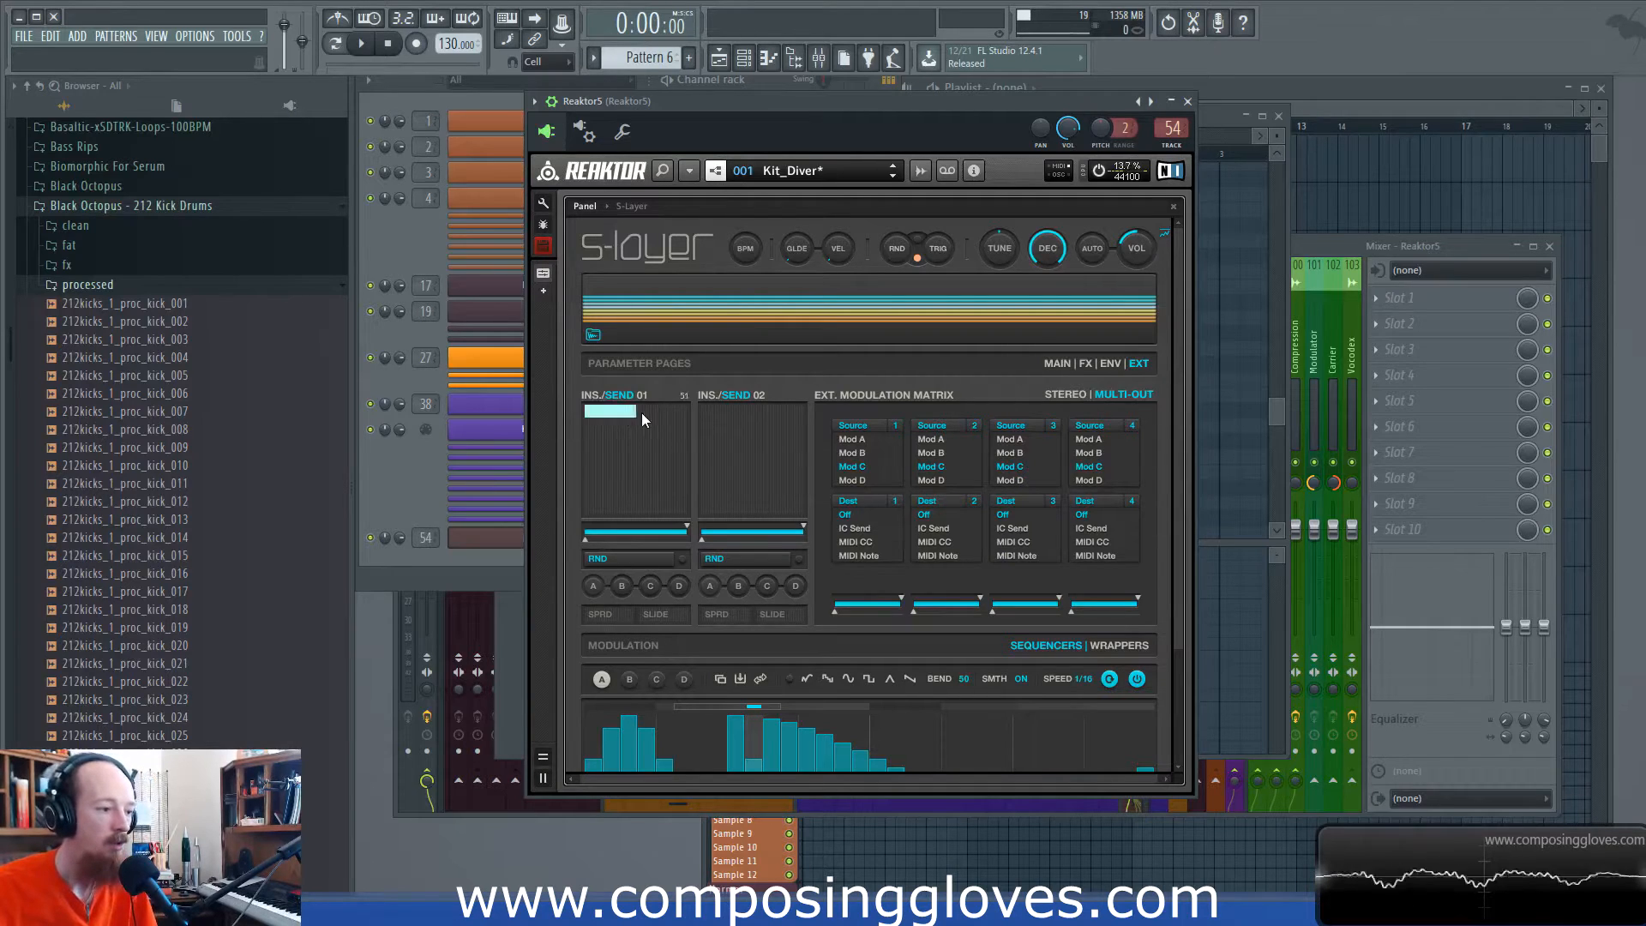
Step: Raise SEND 01 across the layers and lower them all back to zero, with Mod A as the first modulation matrix source
{"action": "mouse_move", "coordinate": [640, 486]}
{"action": "left_mouse_down"}
{"action": "mouse_move", "coordinate": [650, 399]}
{"action": "mouse_move", "coordinate": [647, 534]}
{"action": "left_mouse_up"}
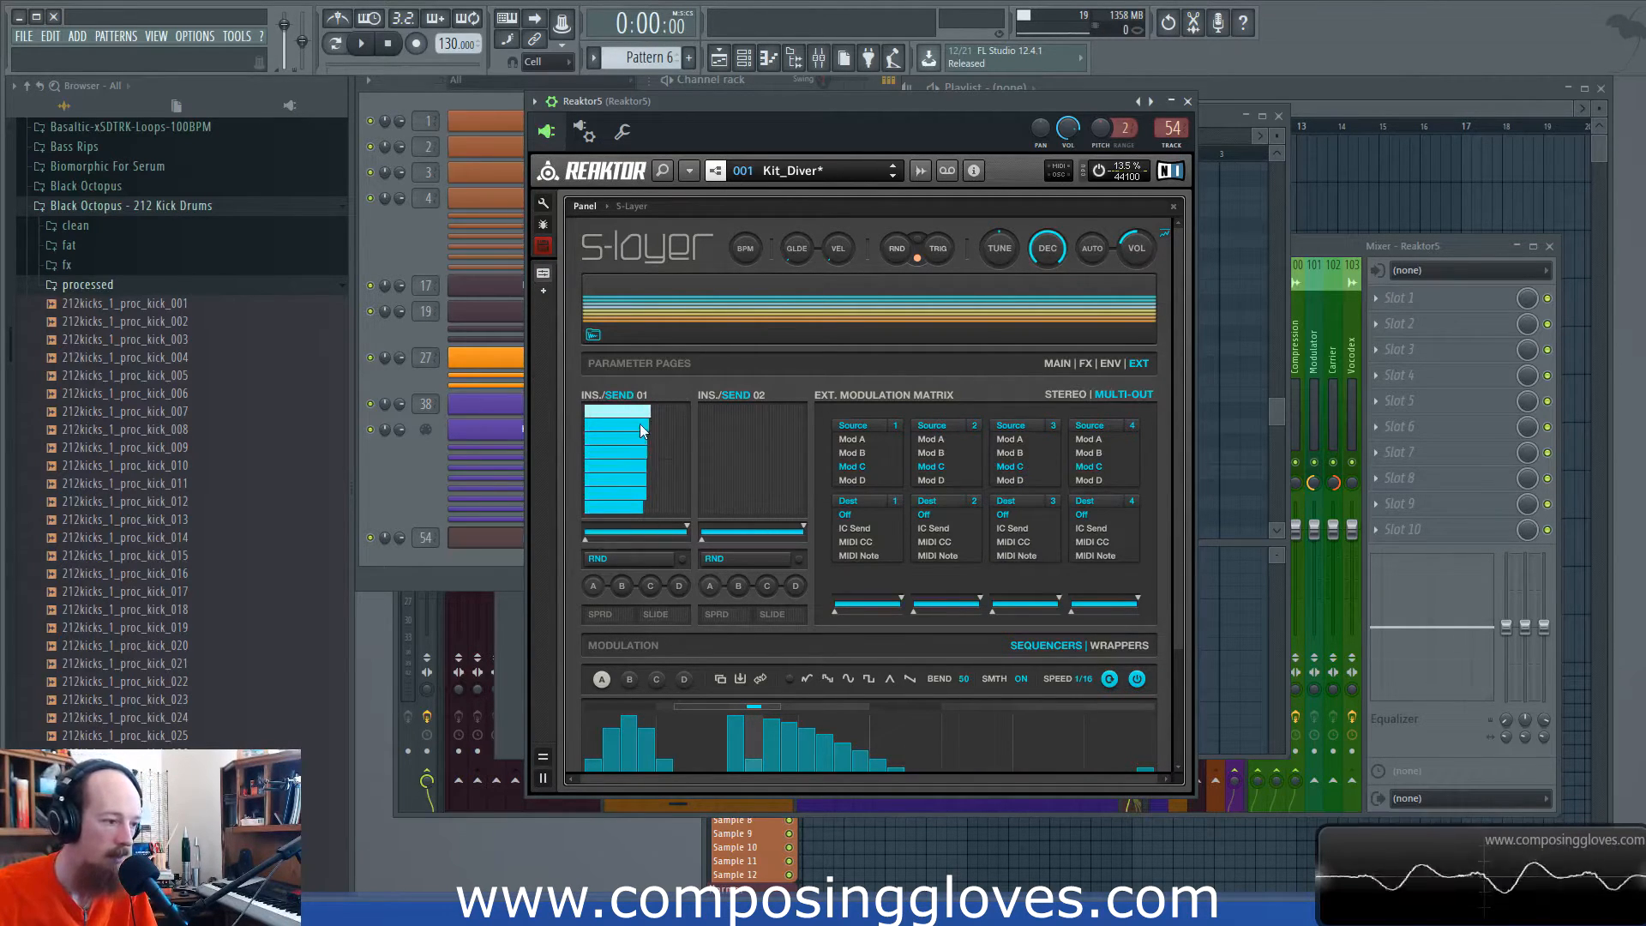
{"action": "left_click_drag", "start_coordinate": [641, 429], "coordinate": [630, 543]}
{"action": "left_click_drag", "start_coordinate": [580, 384], "coordinate": [595, 571]}
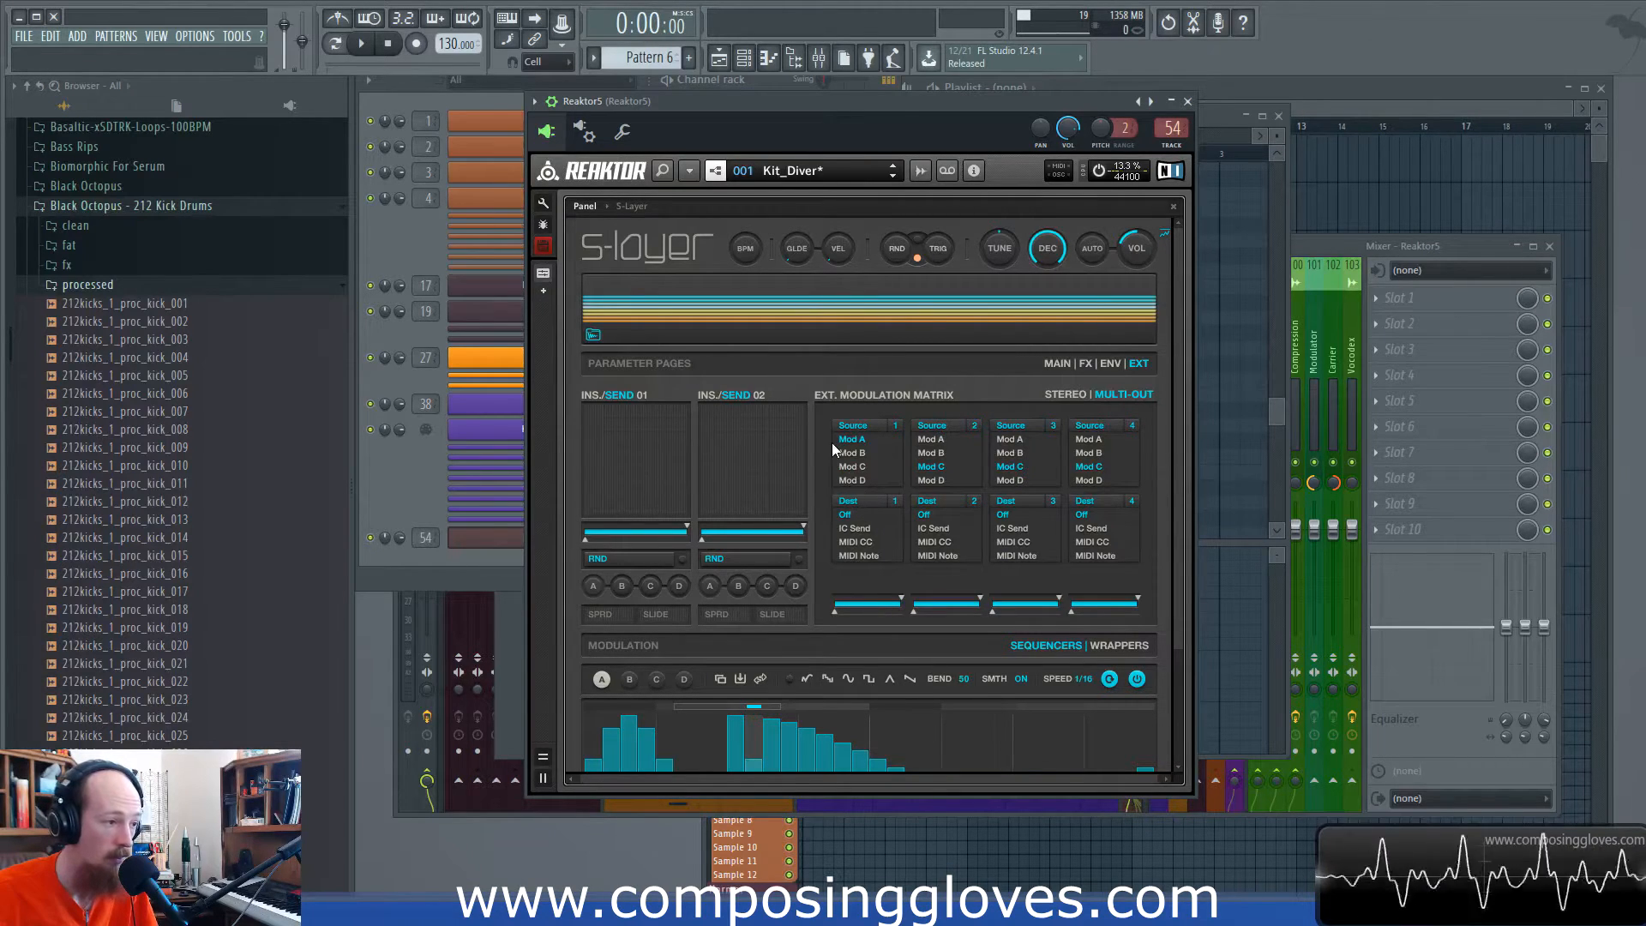
Step: Set Reaktor5's MIDI output port to 1 in the wrapper settings and return to the plugin editor
{"action": "left_click", "coordinate": [588, 137]}
{"action": "left_click", "coordinate": [554, 169]}
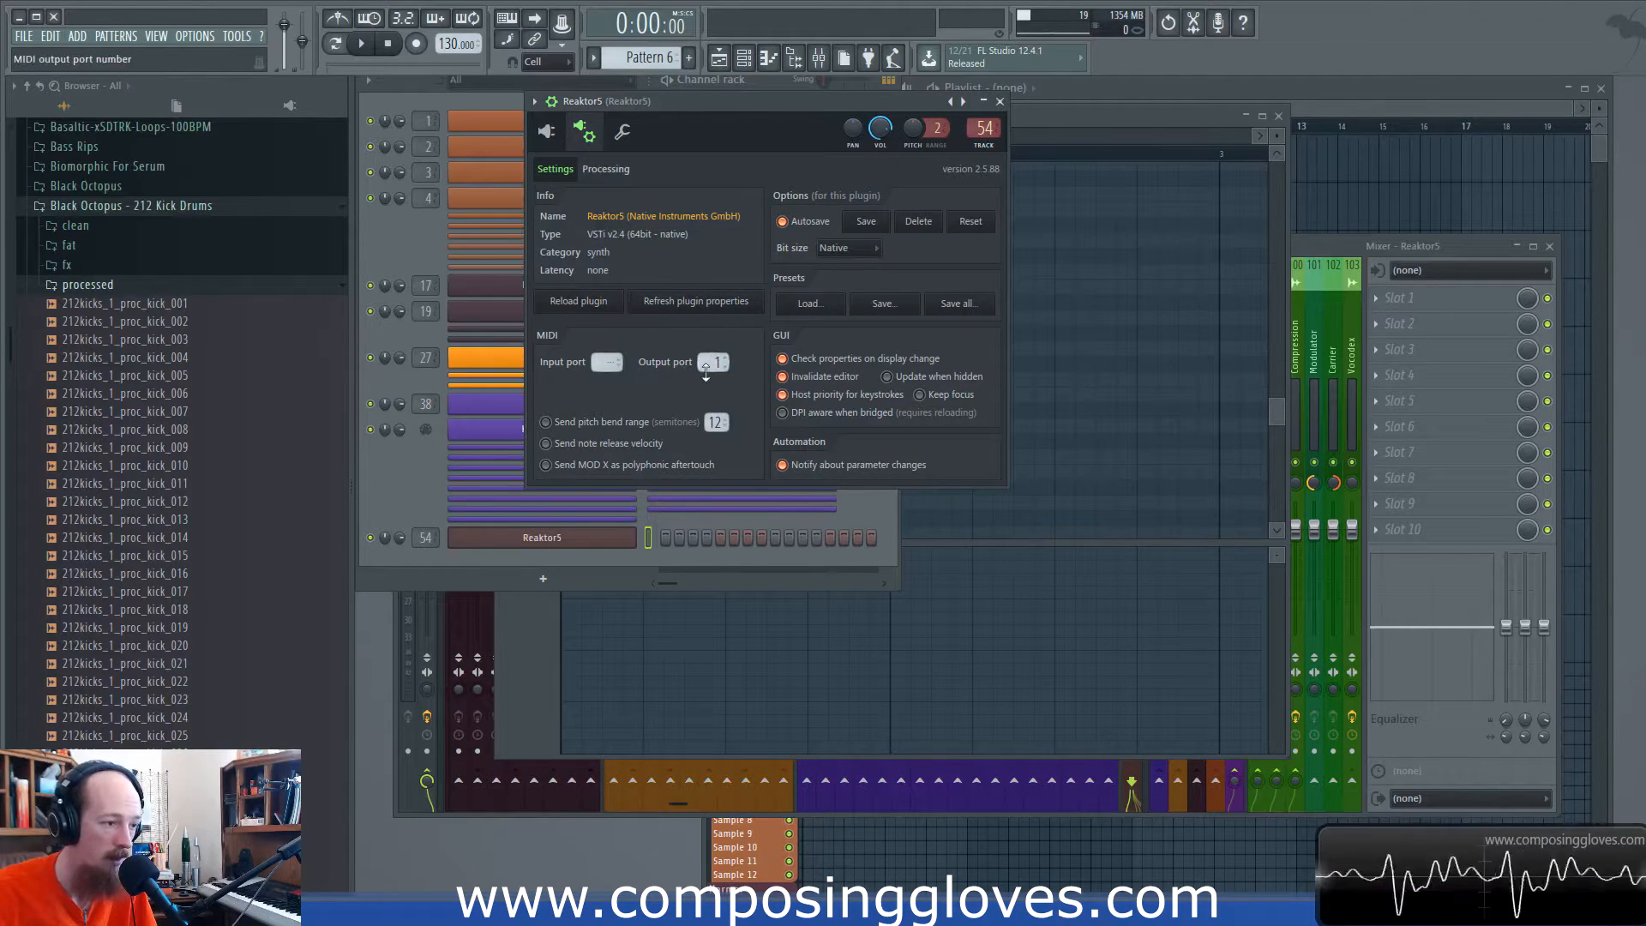
{"action": "left_click", "coordinate": [547, 132]}
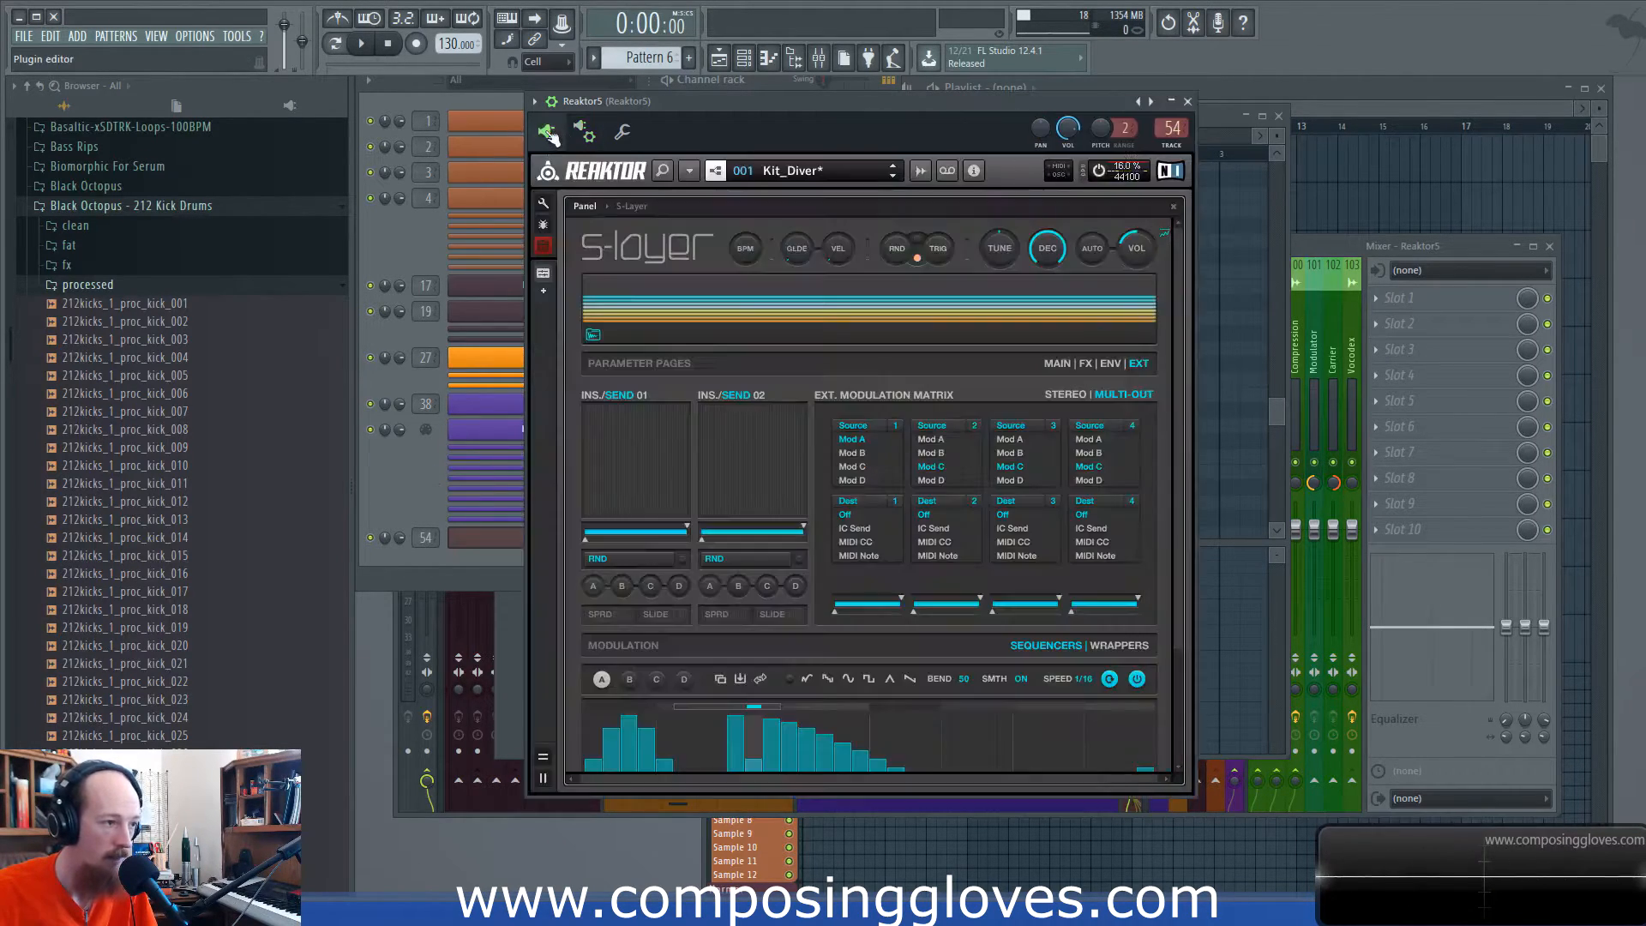
Step: Add an FM8 instrument channel to the channel rack and bring the Reaktor5 window back to the front
{"action": "left_click", "coordinate": [401, 453]}
{"action": "left_click", "coordinate": [532, 569]}
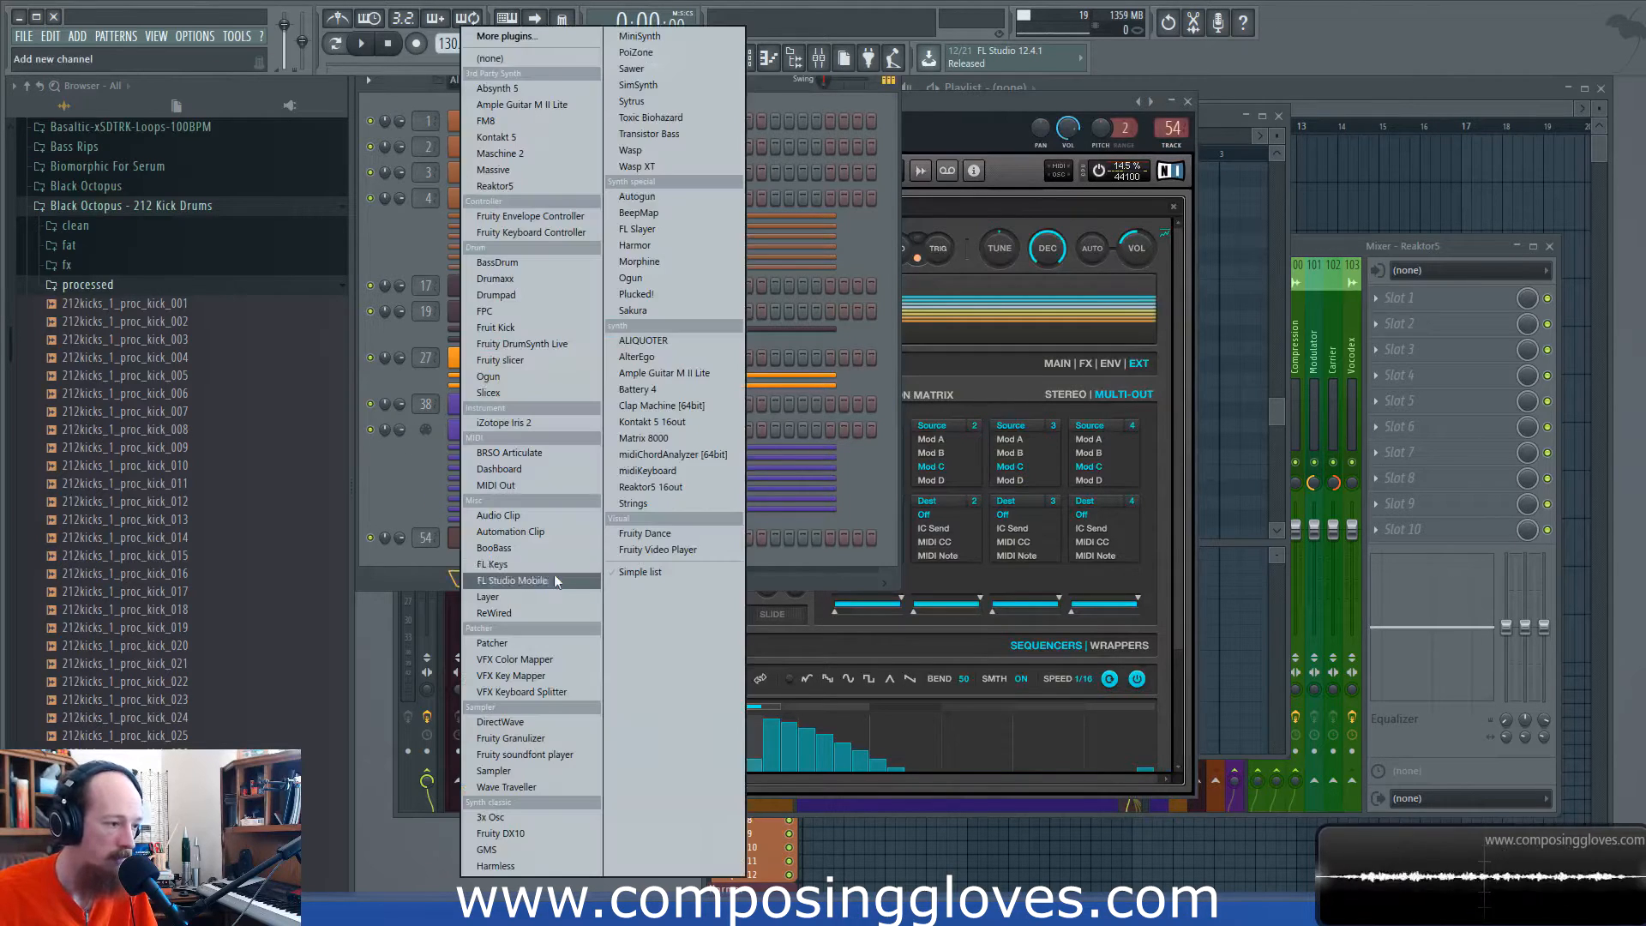
{"action": "left_click", "coordinate": [554, 127]}
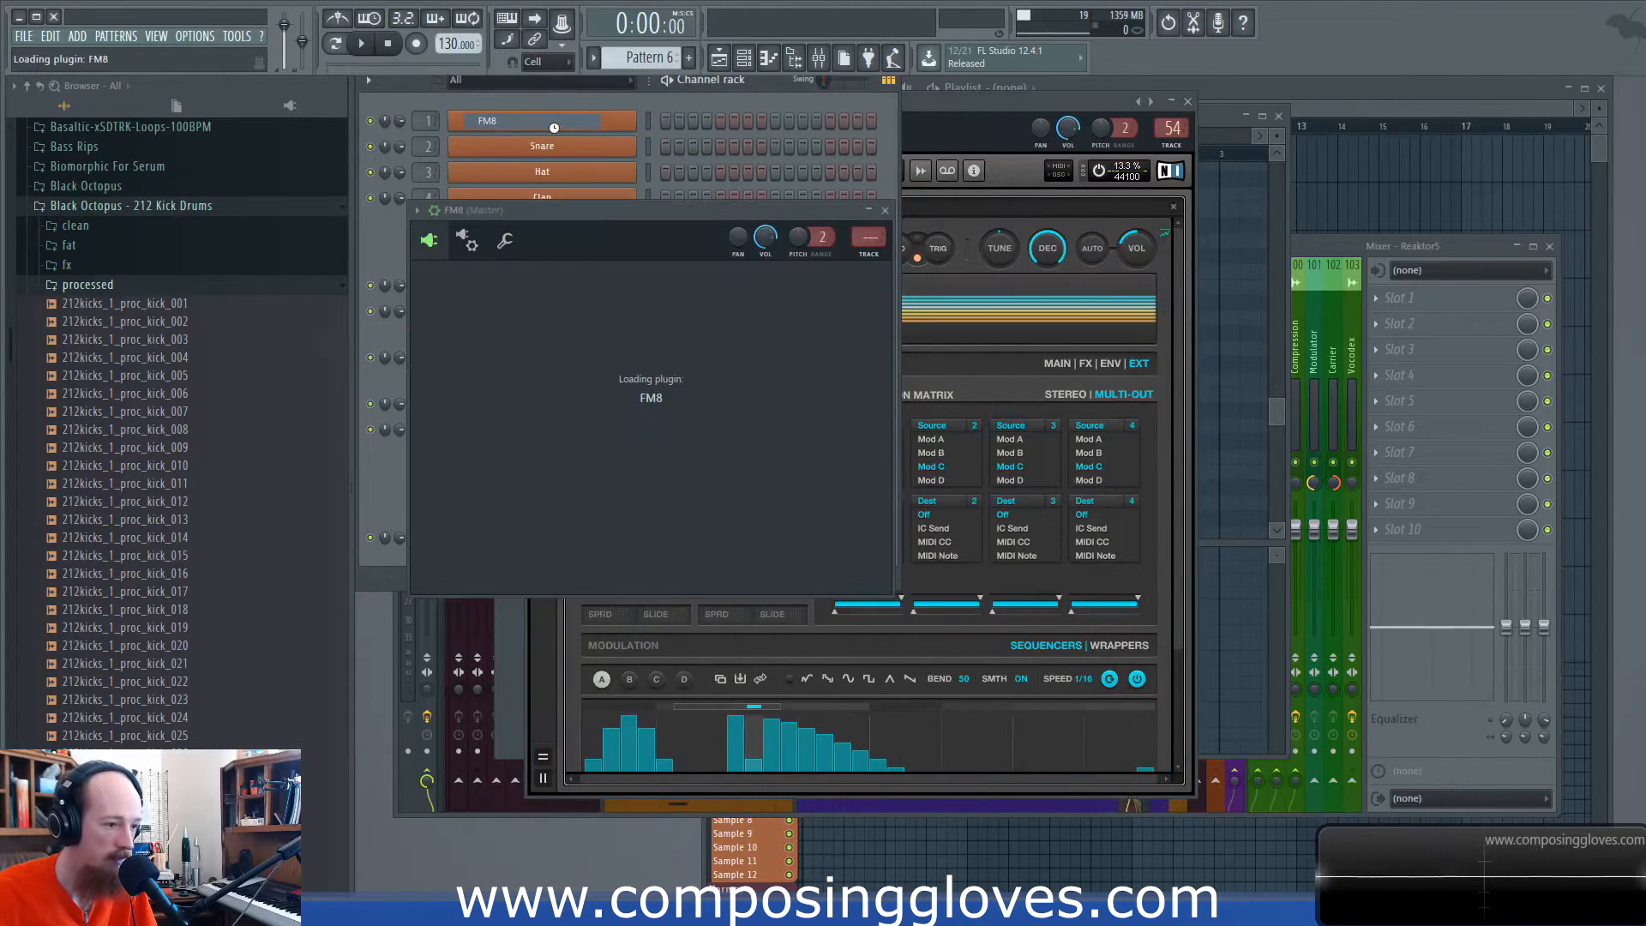
{"action": "left_click", "coordinate": [1009, 111]}
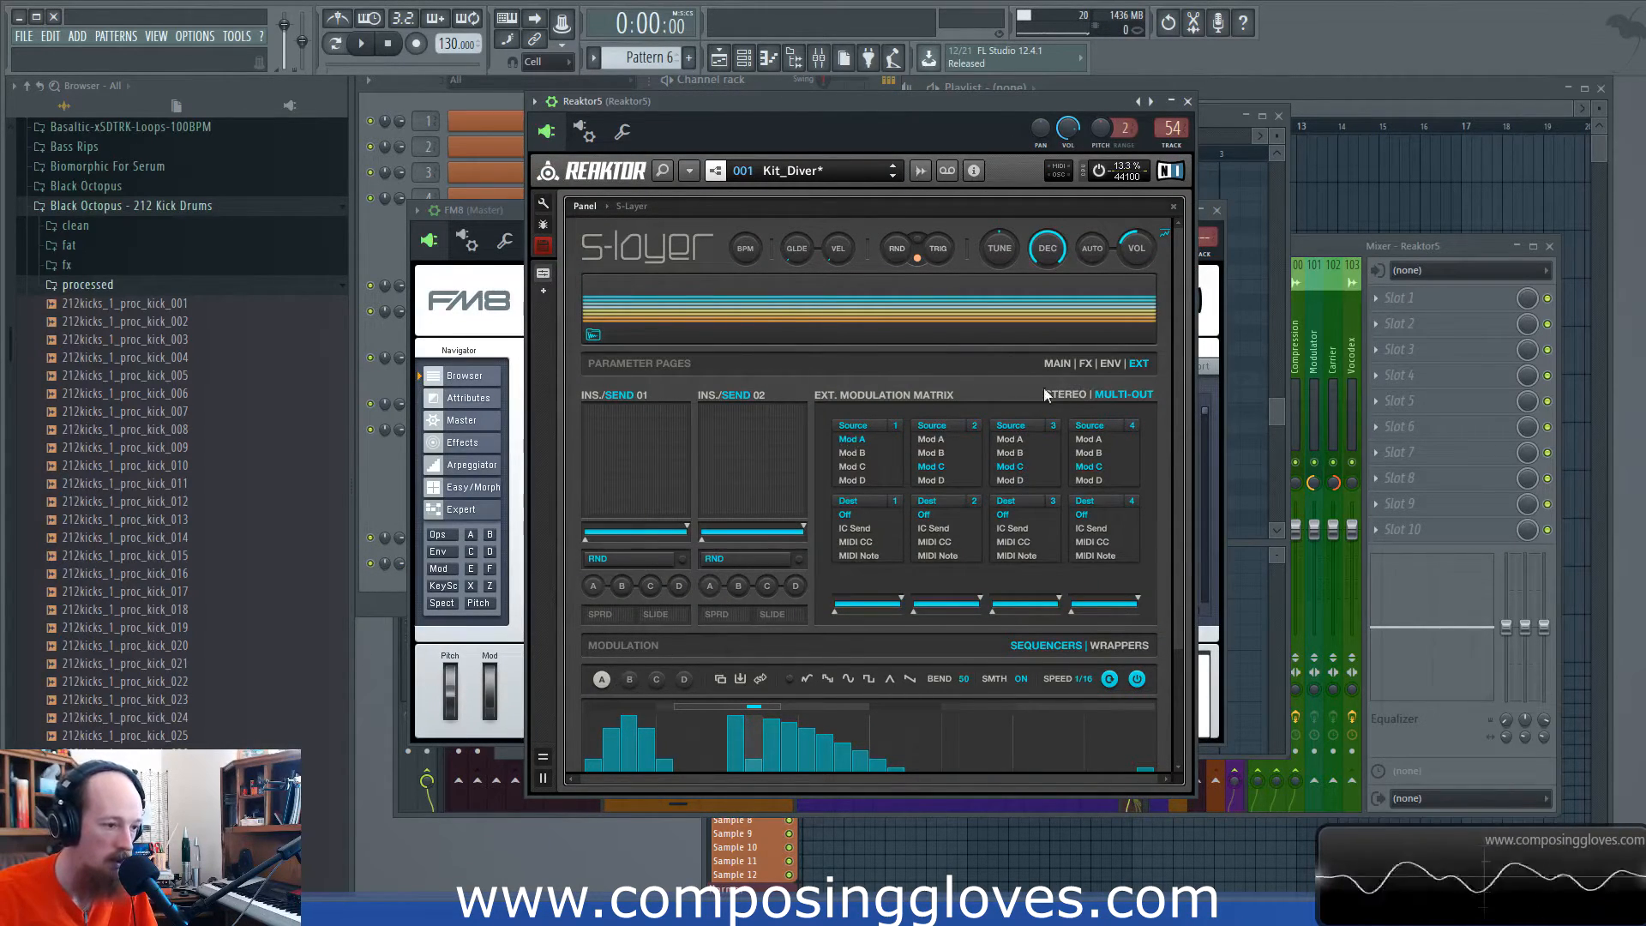
Step: Set the first modulation matrix slot's destination to MIDI Note and adjust its NUM value
{"action": "left_click", "coordinate": [860, 554]}
{"action": "left_click_drag", "start_coordinate": [895, 579], "coordinate": [902, 686]}
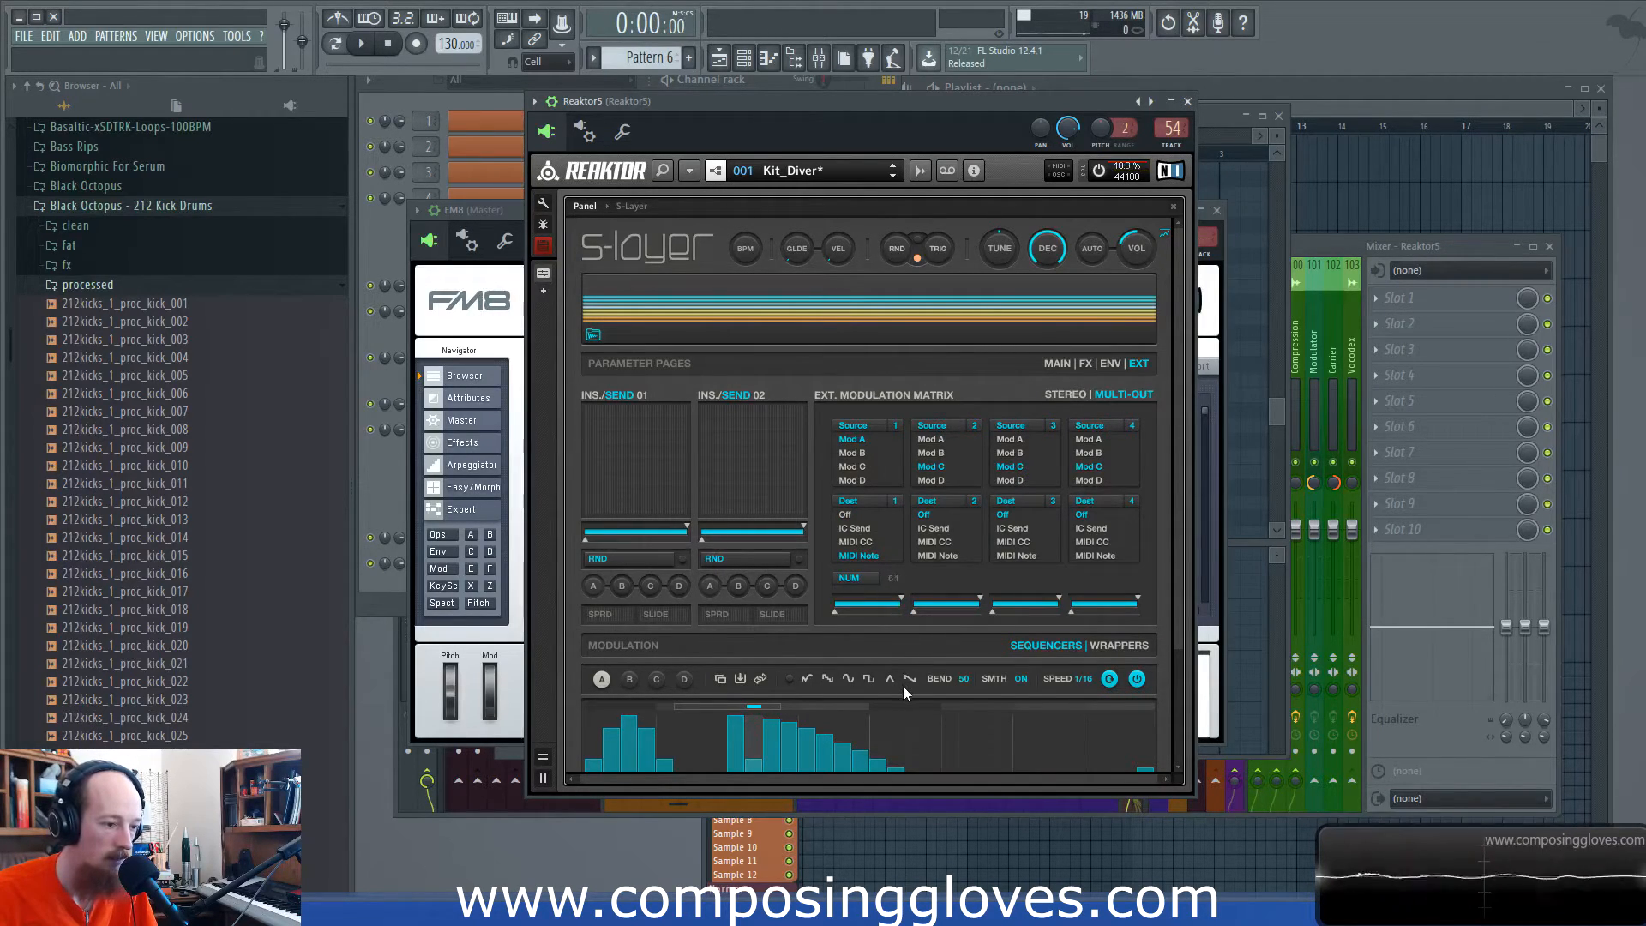
Step: Check FM8's MIDI input port in its wrapper settings and return to its plugin editor
{"action": "left_click", "coordinate": [505, 316]}
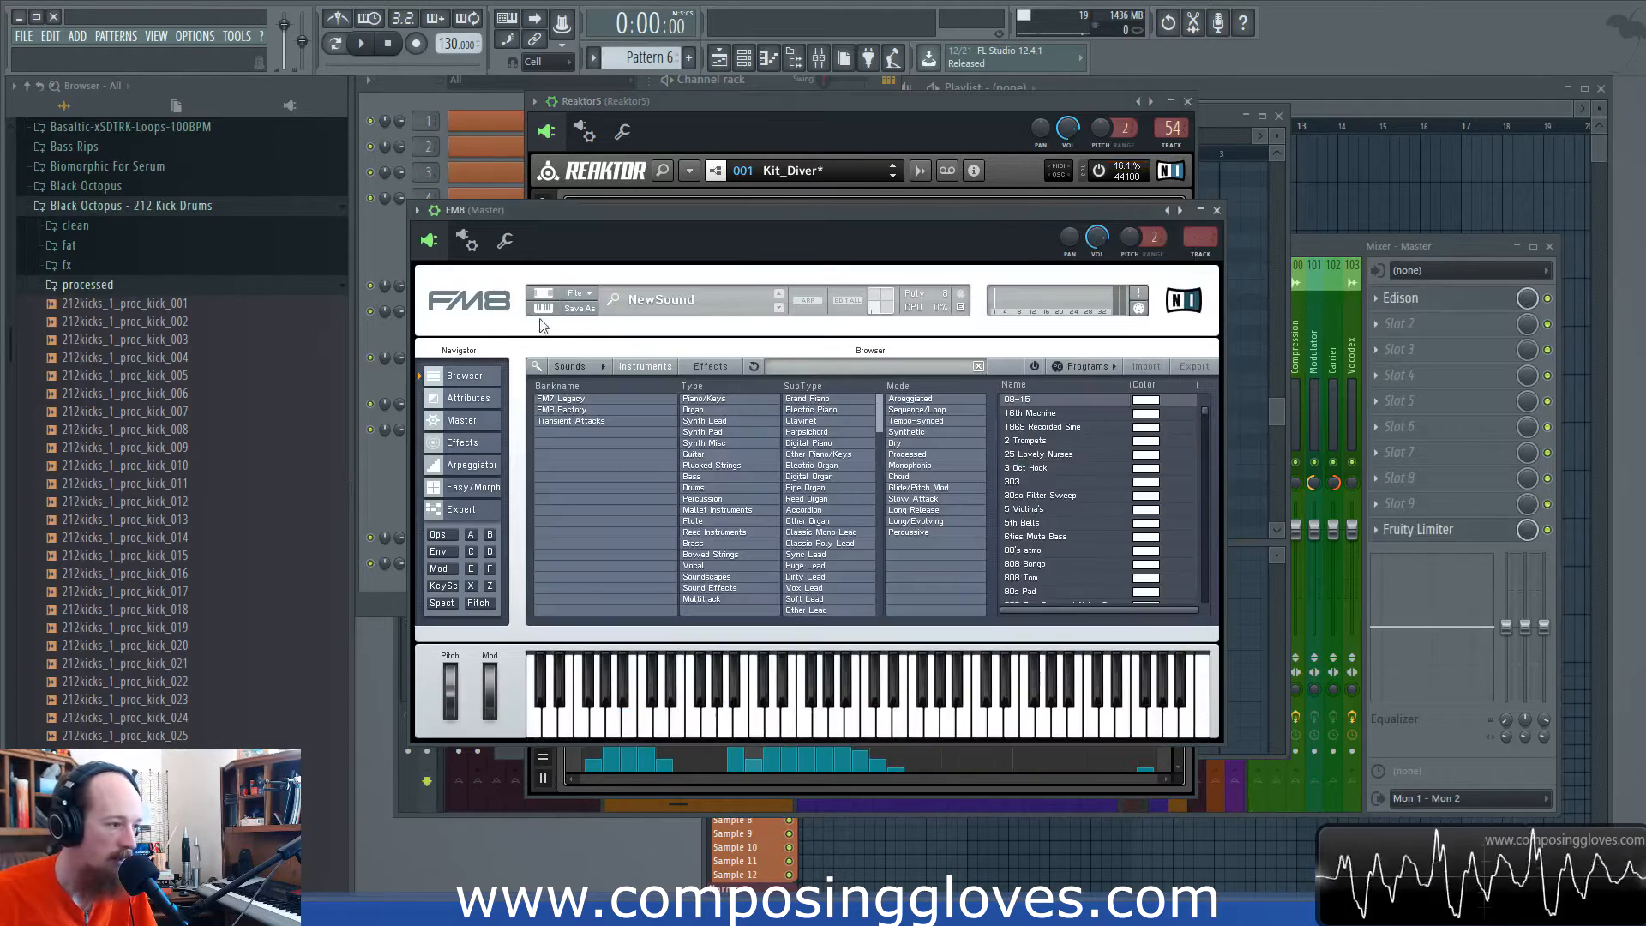
{"action": "left_click", "coordinate": [466, 241]}
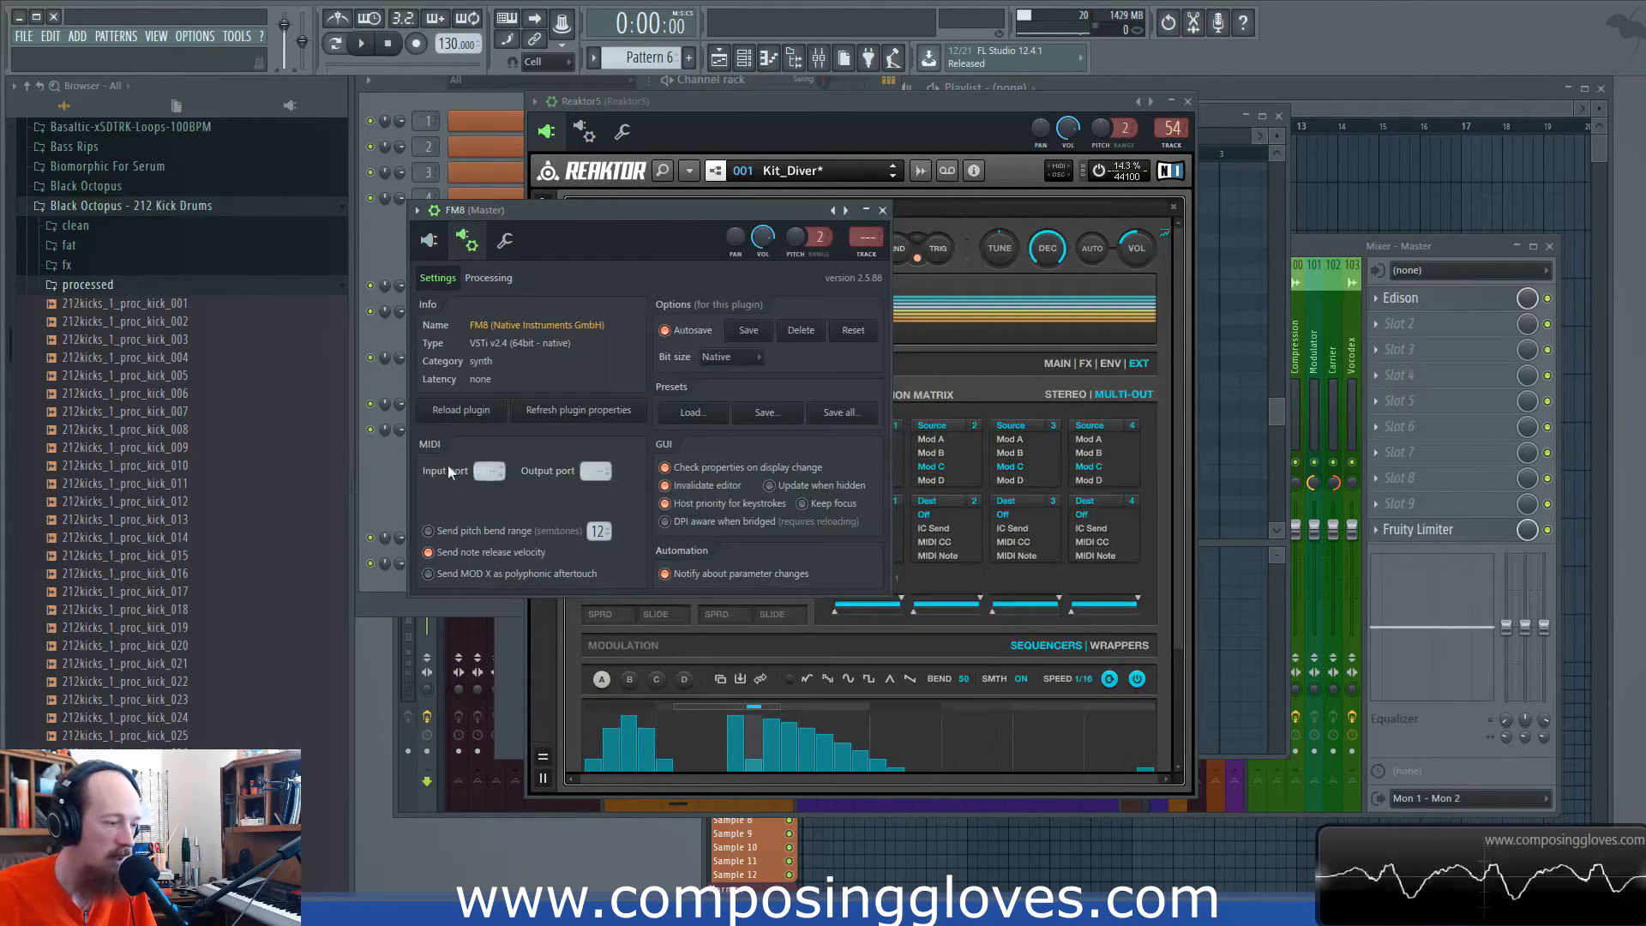
{"action": "left_click", "coordinate": [429, 241]}
Step: Place the FM8 window beside Reaktor5 and switch between the two to check whether the modulation plays FM8 notes
{"action": "left_click_drag", "start_coordinate": [779, 230], "coordinate": [1190, 204]}
{"action": "left_click", "coordinate": [976, 123]}
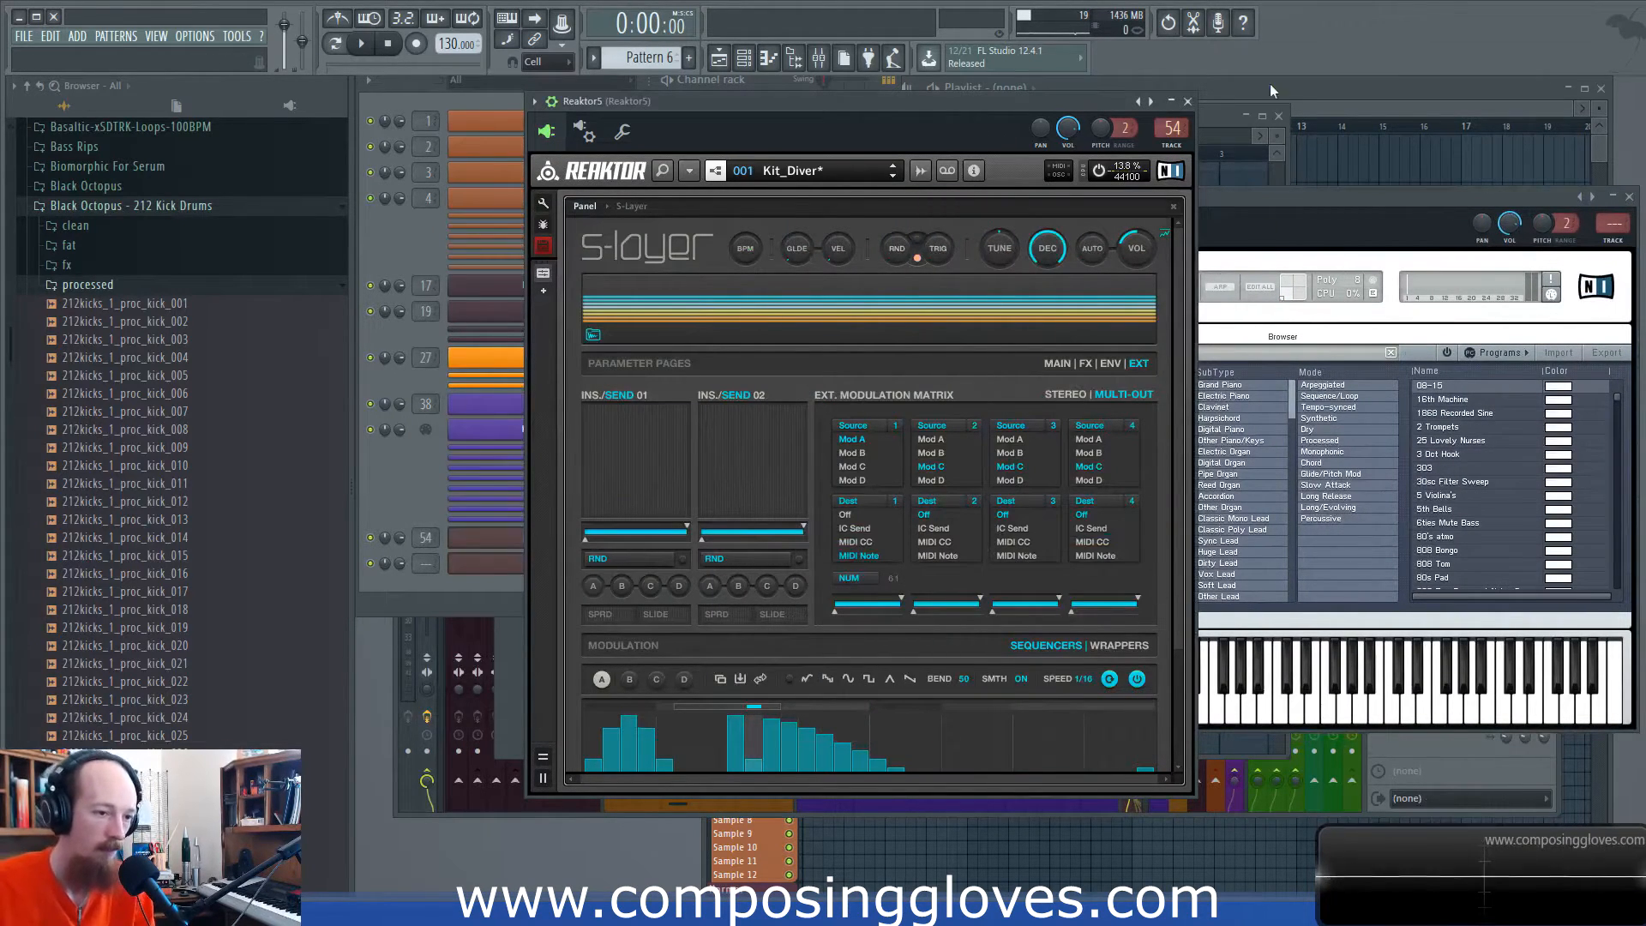
{"action": "left_click_drag", "start_coordinate": [1320, 196], "coordinate": [1386, 194]}
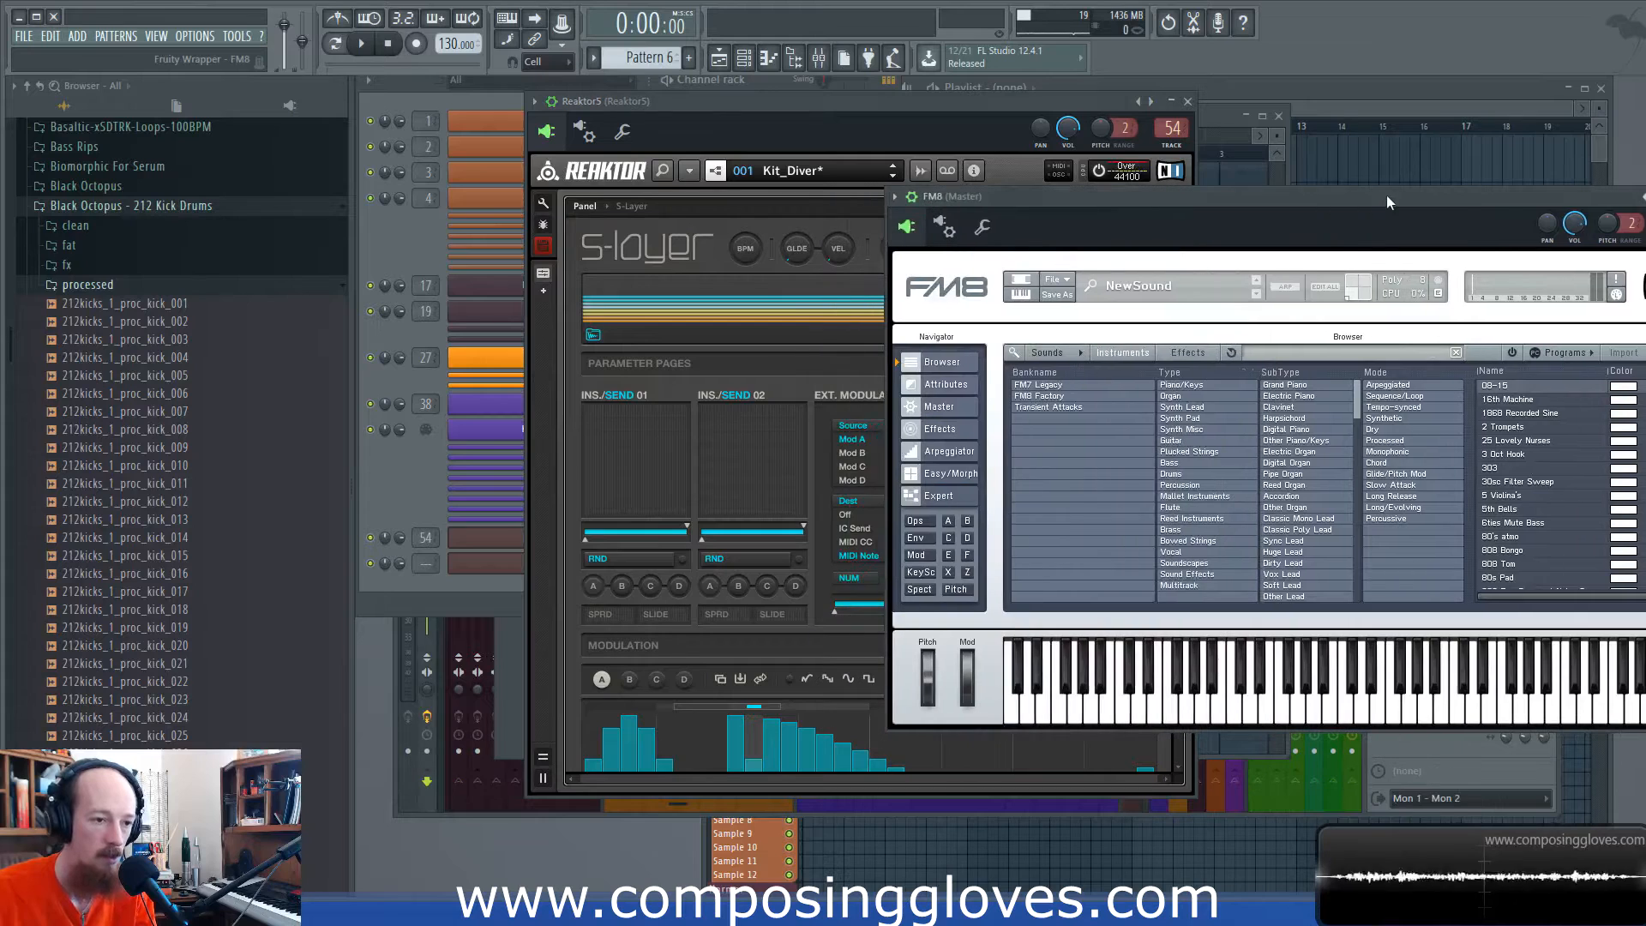
{"action": "left_click", "coordinate": [796, 132]}
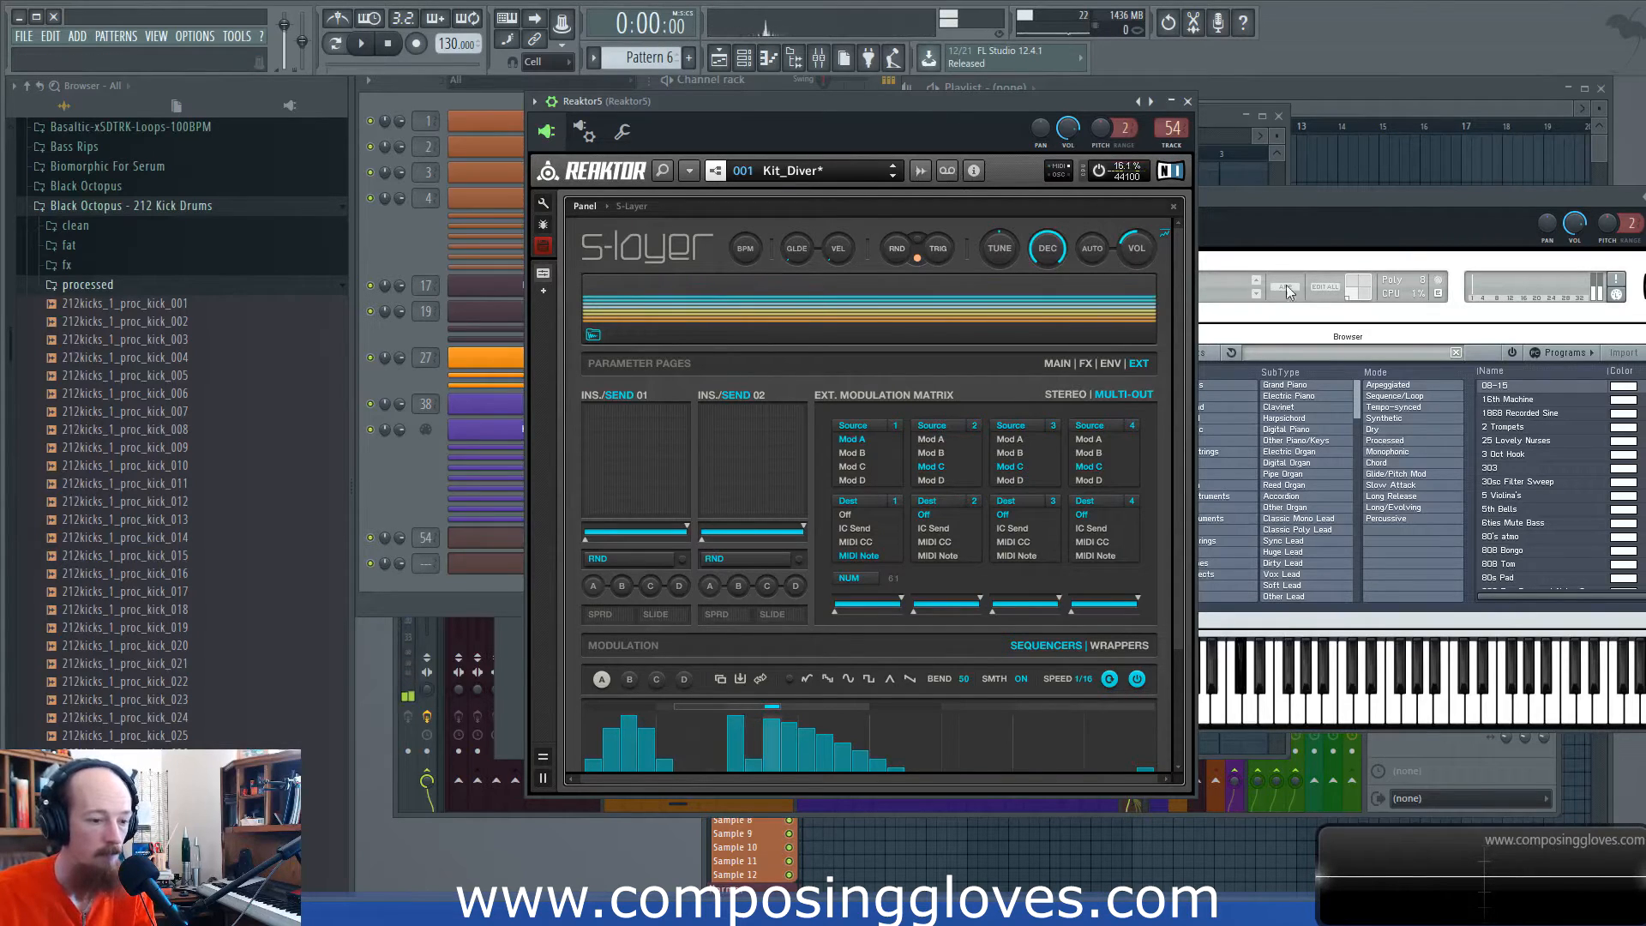
{"action": "left_click", "coordinate": [1371, 232]}
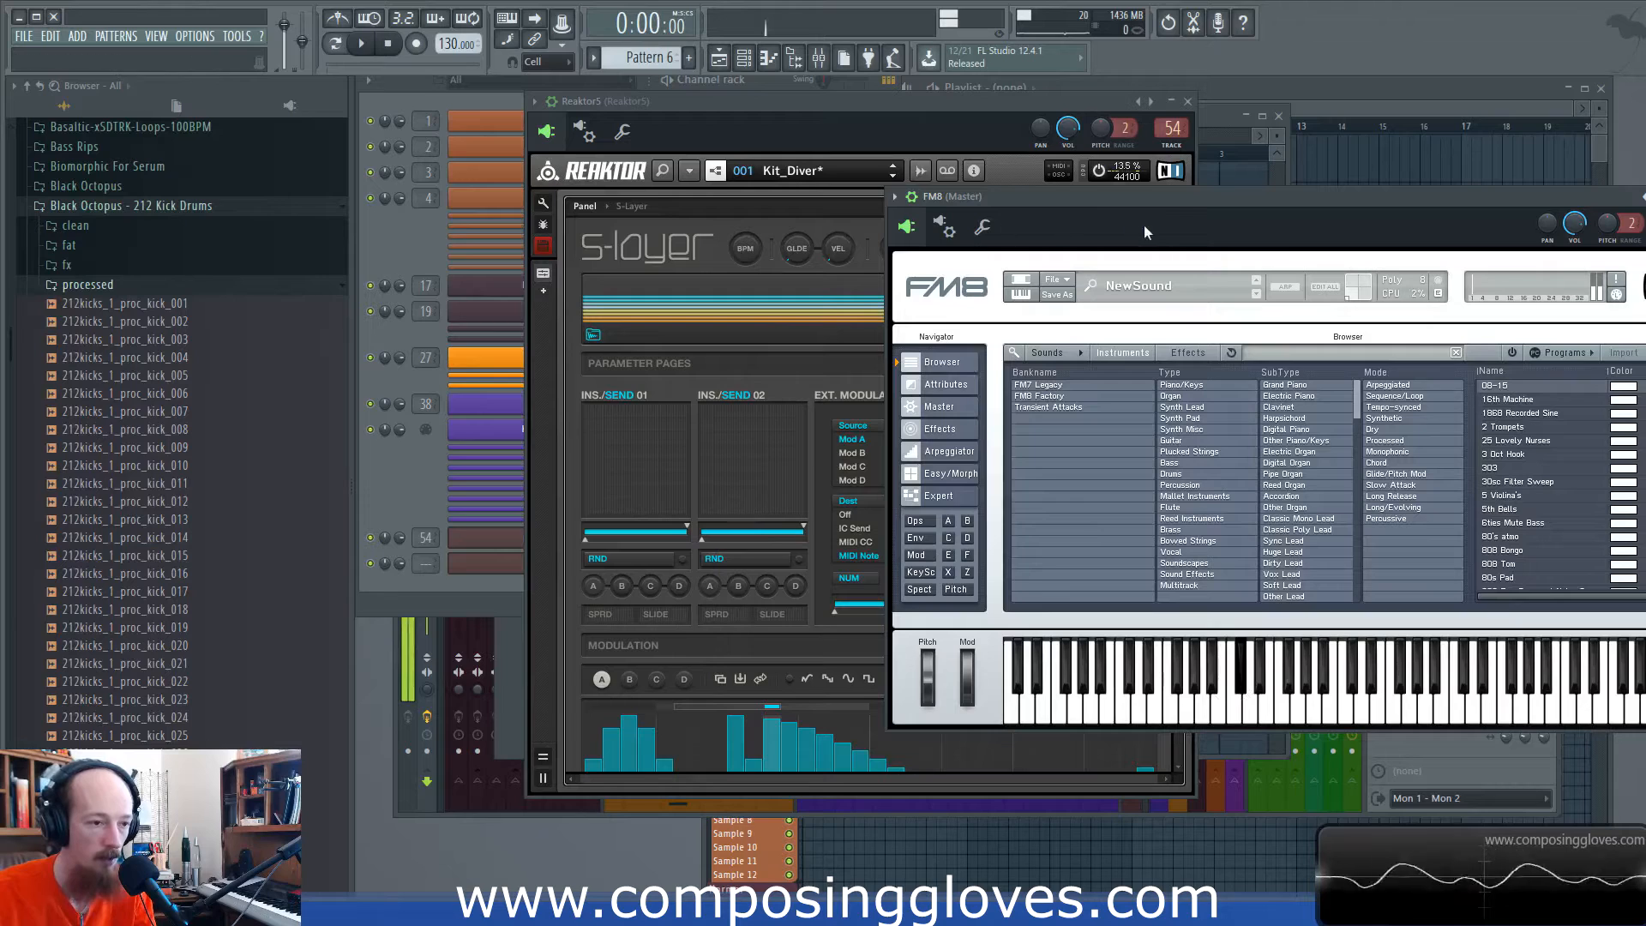
{"action": "left_click_drag", "start_coordinate": [1143, 225], "coordinate": [951, 213]}
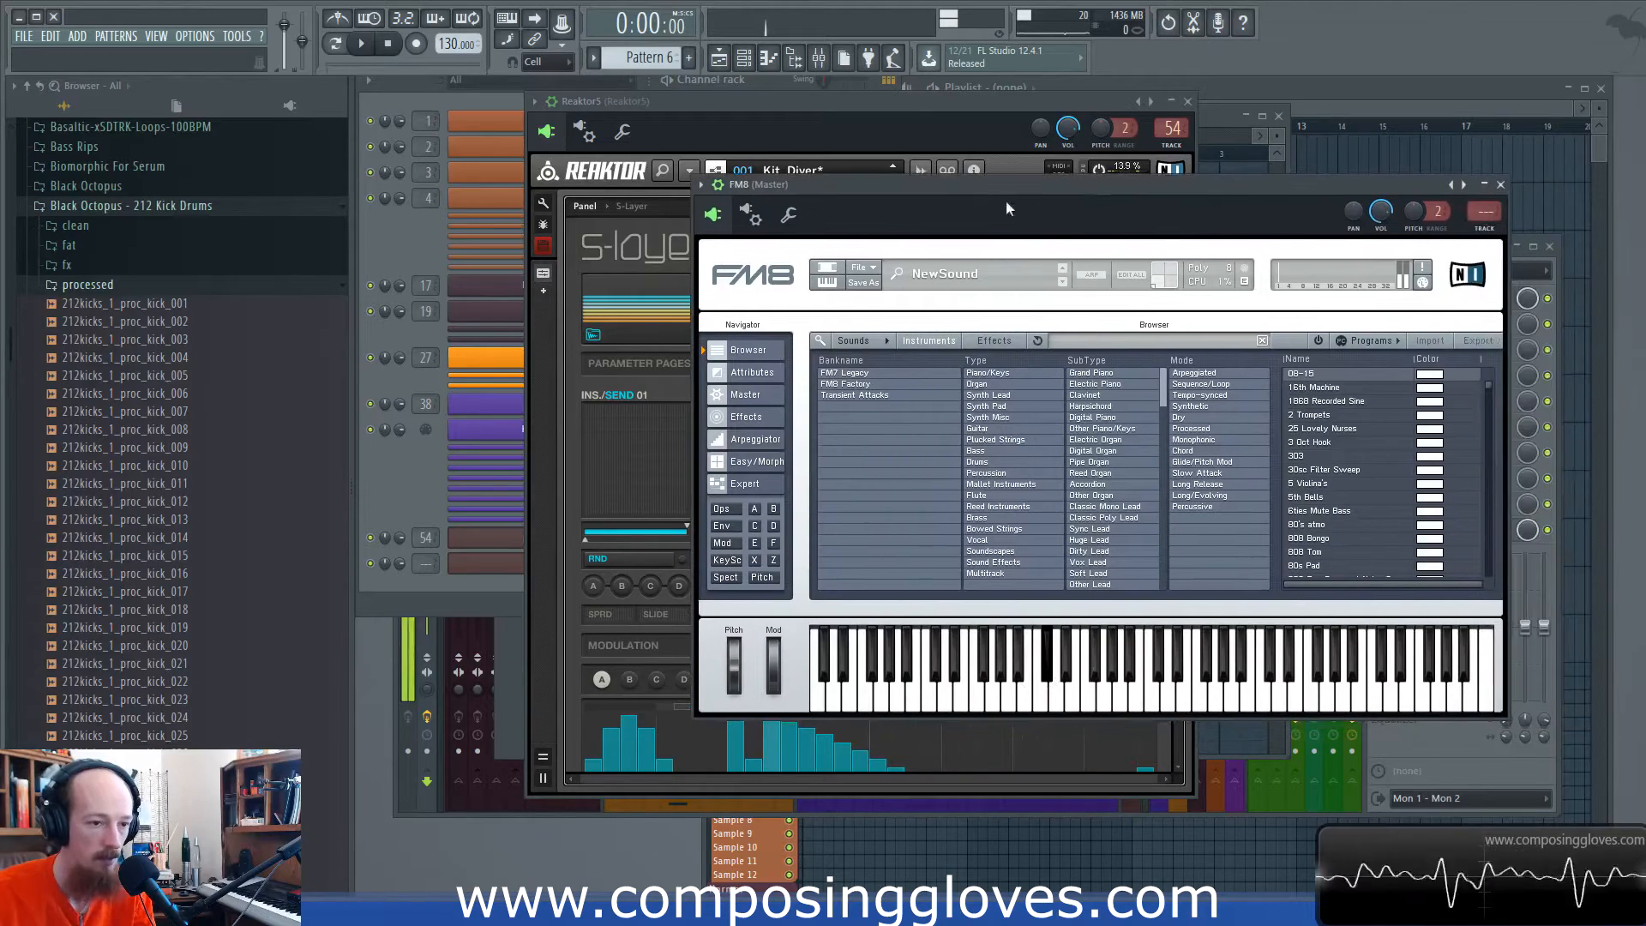
Step: Close the FM8 window and clear Reaktor5's MIDI output port in the wrapper settings
{"action": "left_click", "coordinate": [1500, 184]}
{"action": "left_click", "coordinate": [584, 131]}
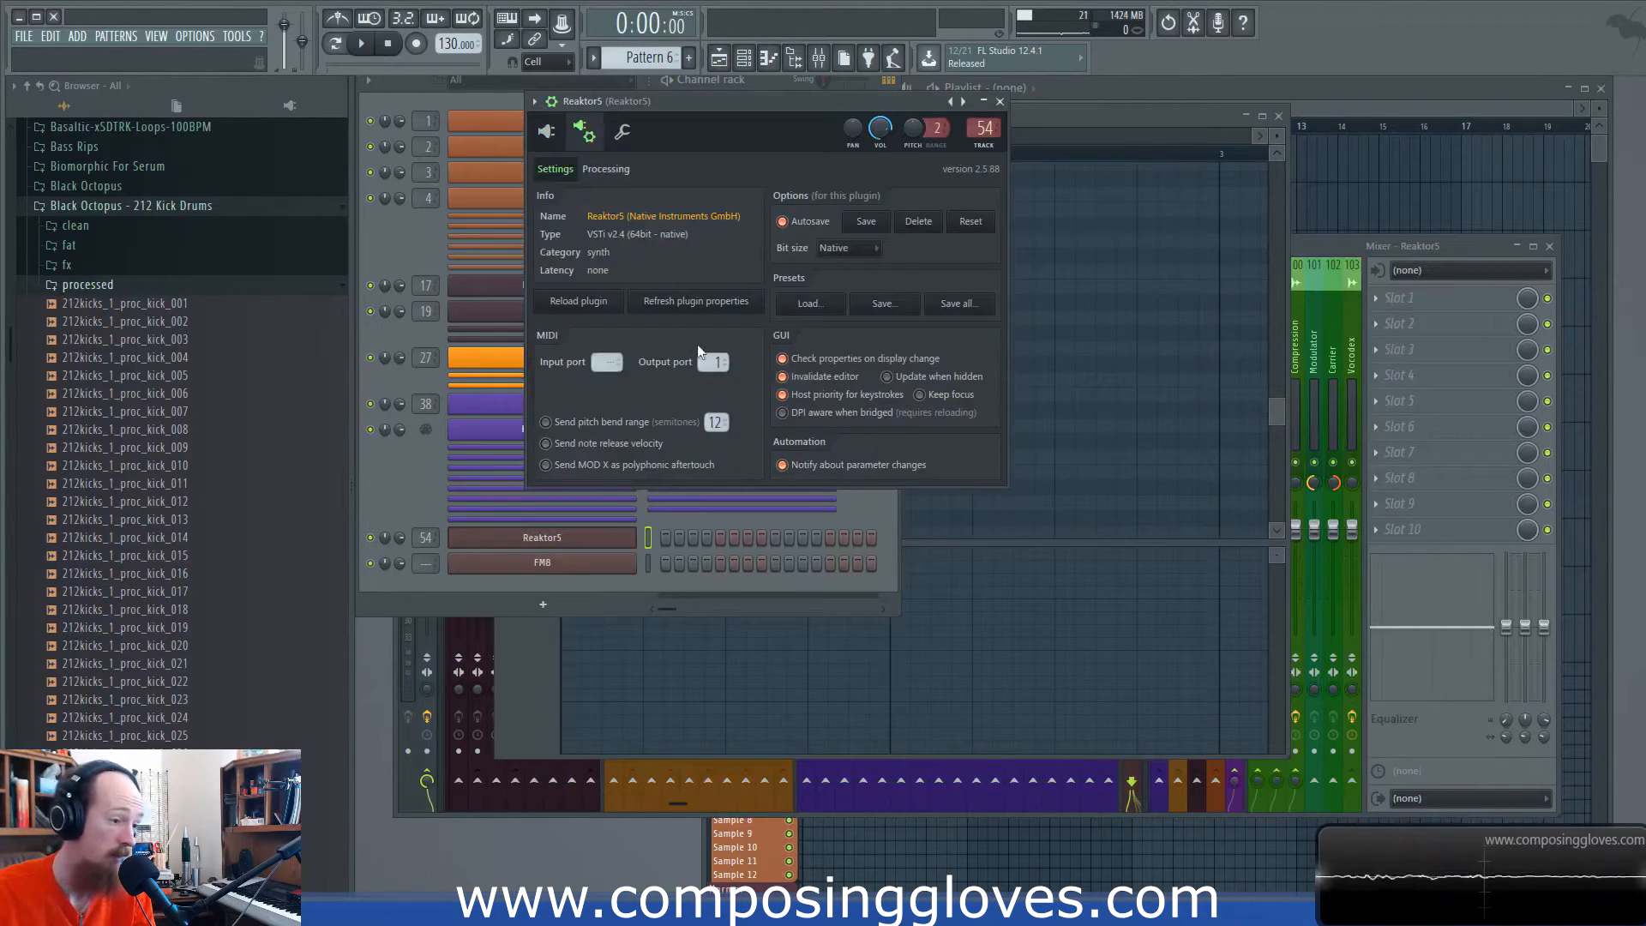
{"action": "scroll", "coordinate": [714, 362], "scroll_direction": "down", "scroll_amount": 1}
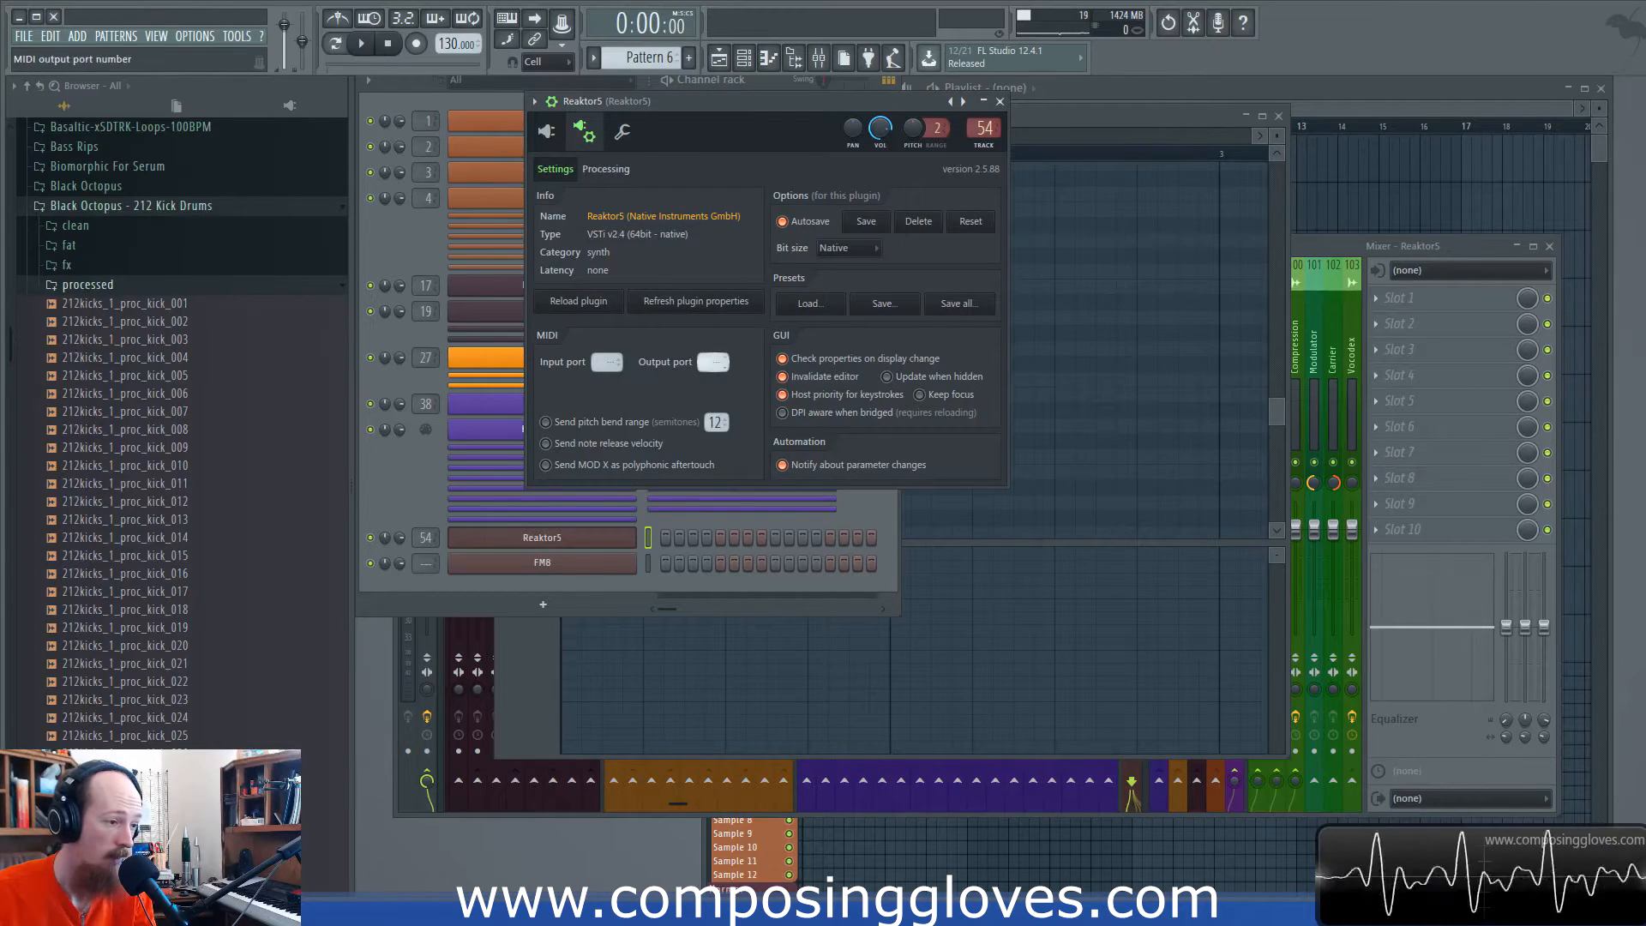
{"action": "left_click", "coordinate": [546, 131]}
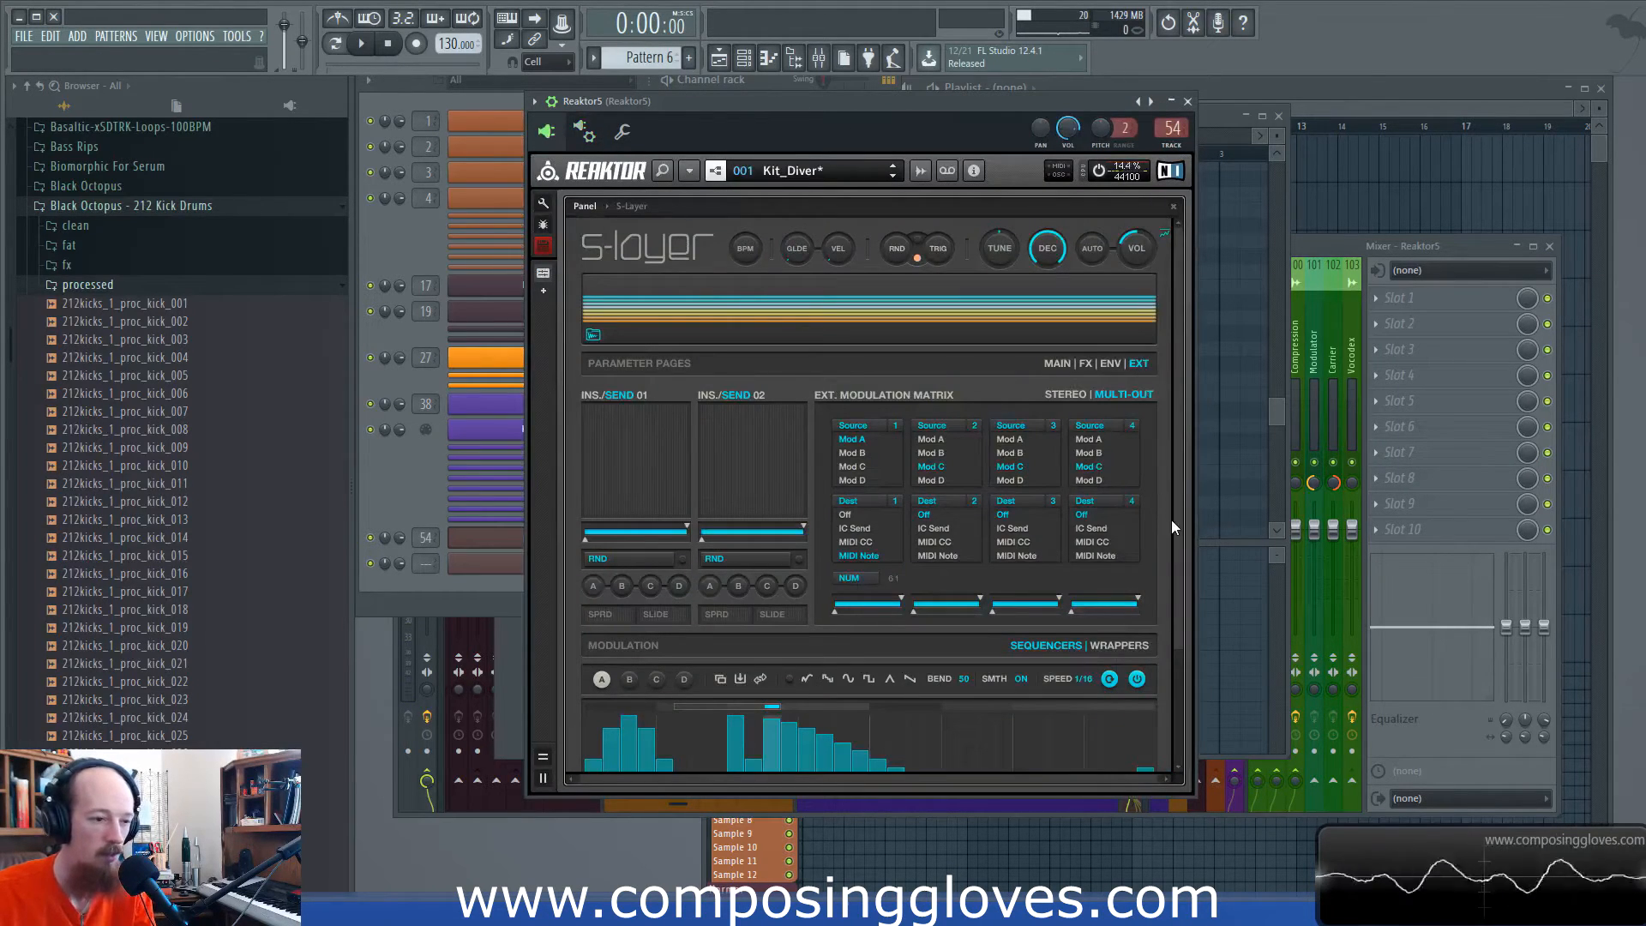
Step: Switch the S-Layer output mode on the EXT page to STEREO
{"action": "scroll", "coordinate": [1171, 520], "scroll_direction": "down", "scroll_amount": 2}
{"action": "scroll", "coordinate": [1175, 566], "scroll_direction": "up", "scroll_amount": 1}
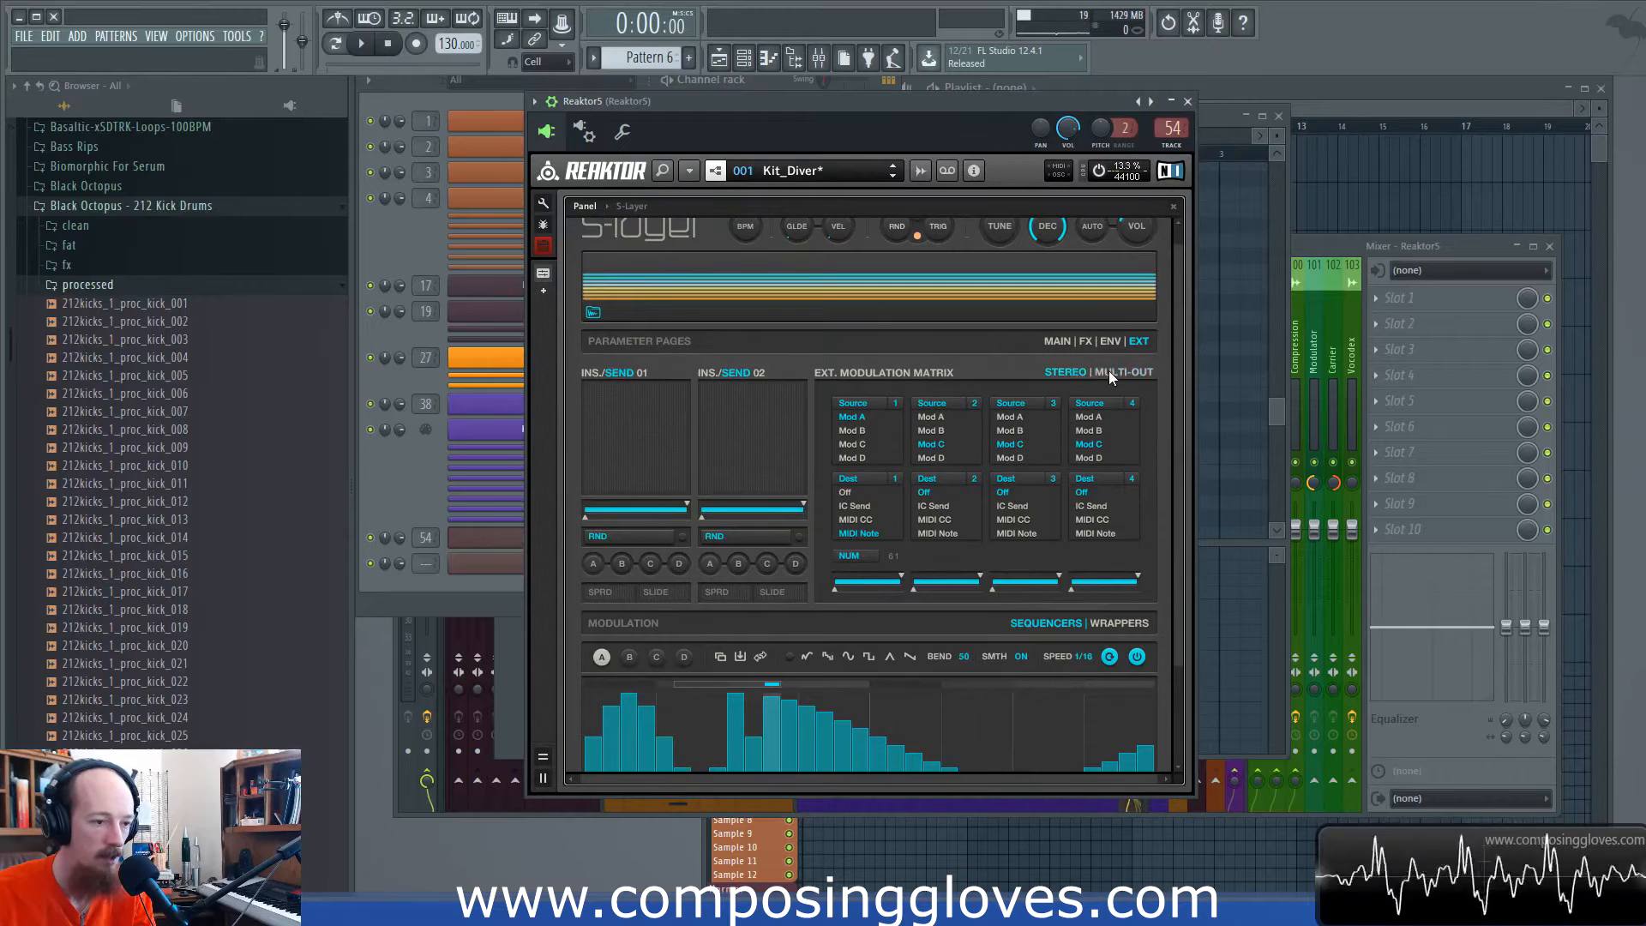
{"action": "left_click", "coordinate": [1075, 372]}
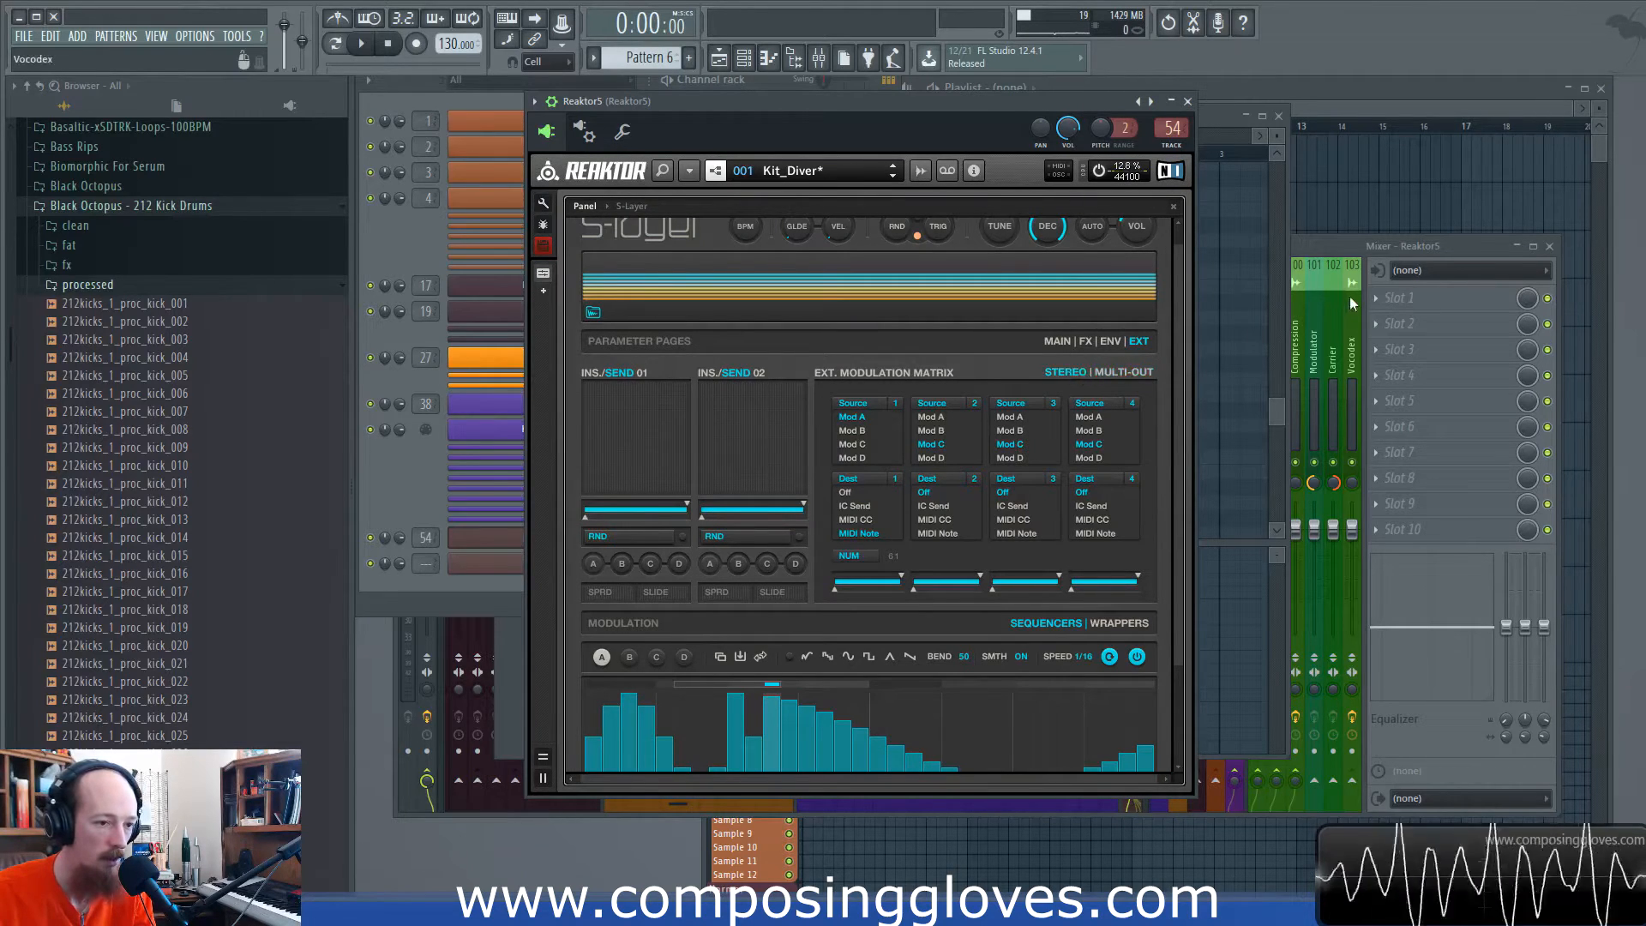
Step: Bring the mixer forward, collapse the Reaktor5 window to check its mixer track, and restore the window
{"action": "left_click", "coordinate": [1332, 244]}
{"action": "scroll", "coordinate": [1110, 356], "scroll_direction": "right", "scroll_amount": 3}
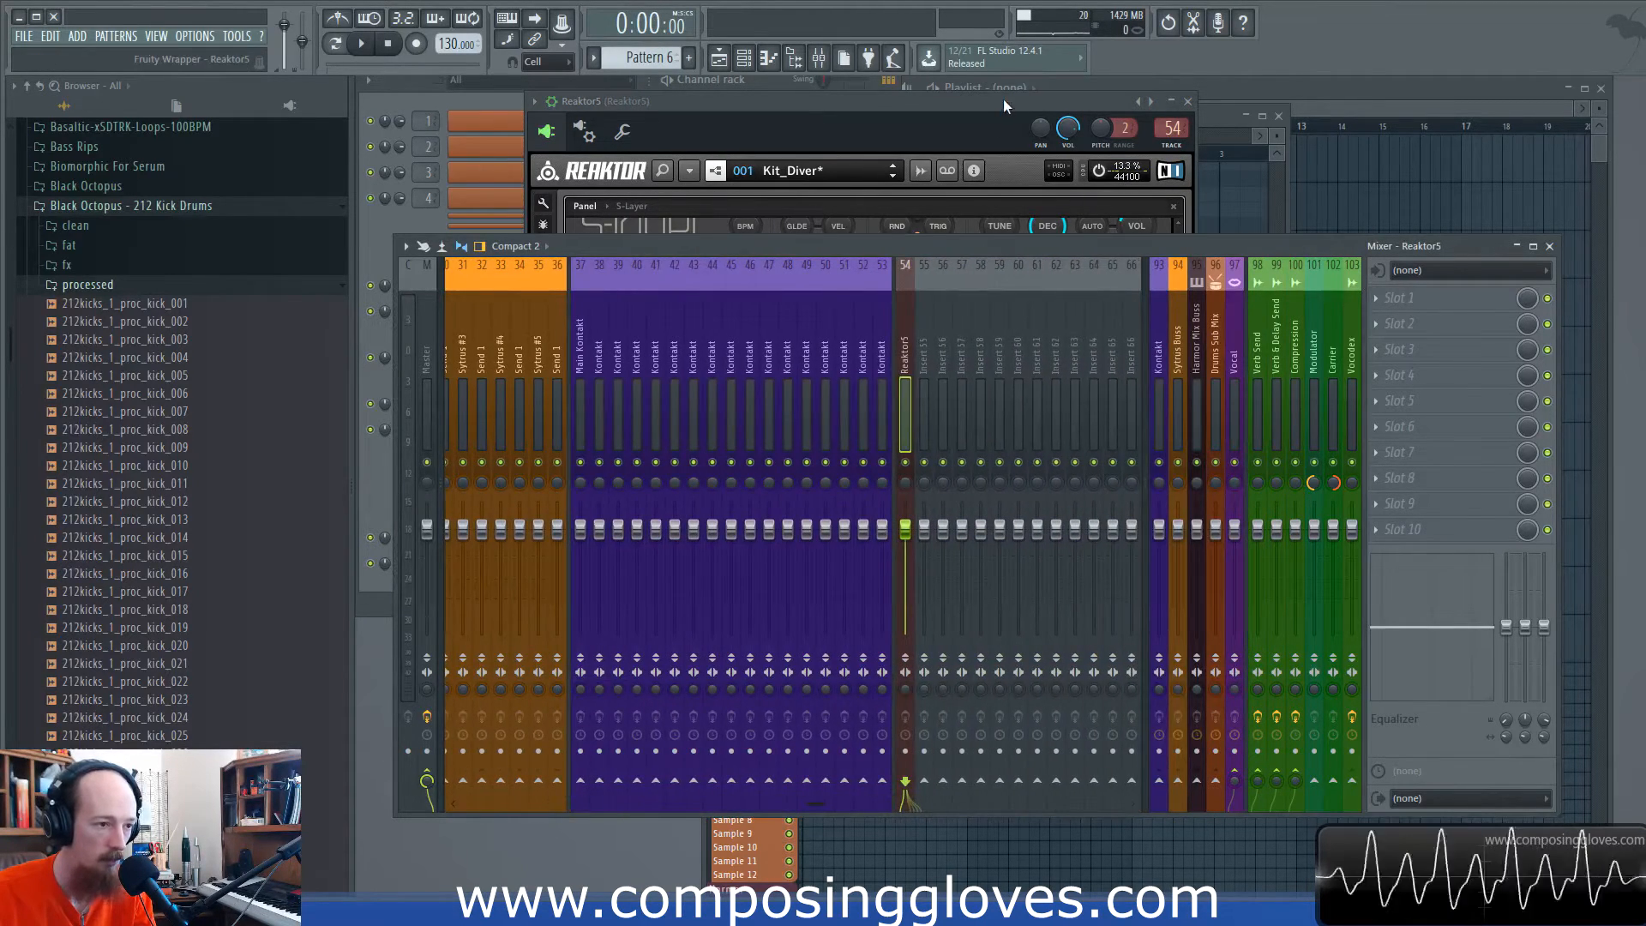
{"action": "left_click", "coordinate": [1003, 100]}
{"action": "double_click", "coordinate": [1003, 100]}
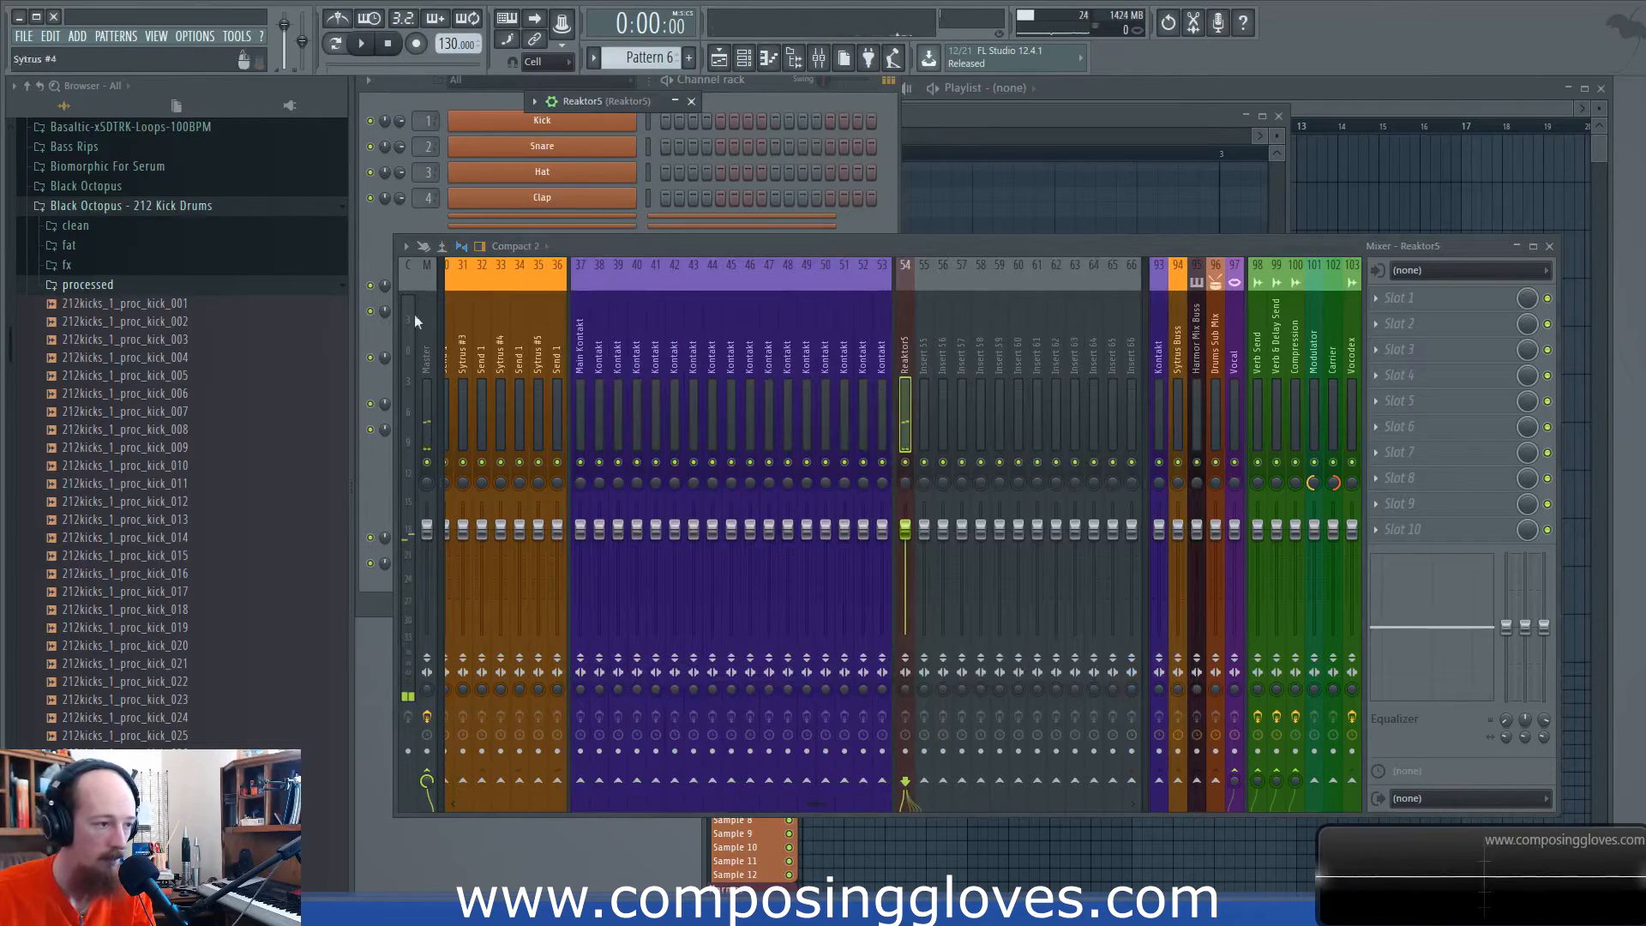
{"action": "double_click", "coordinate": [603, 99]}
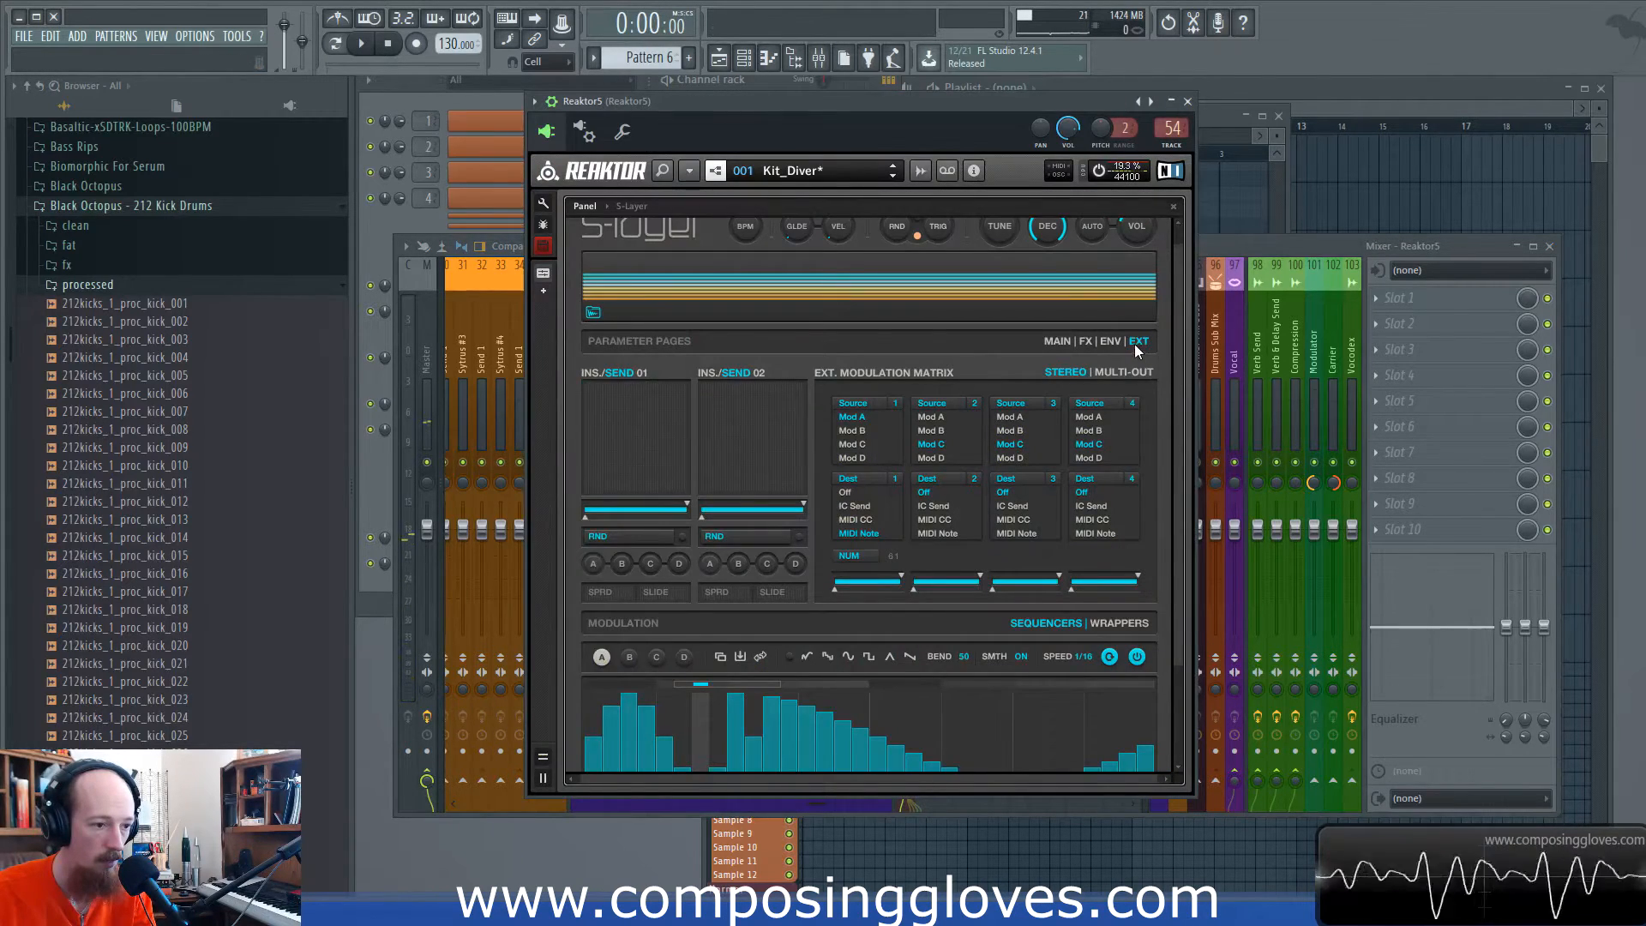
Step: Switch the S-Layer output to MULTI-OUT and auto-map Reaktor5's outputs incrementally in the wrapper's Processing settings
{"action": "left_click_drag", "start_coordinate": [974, 99], "coordinate": [1145, 152]}
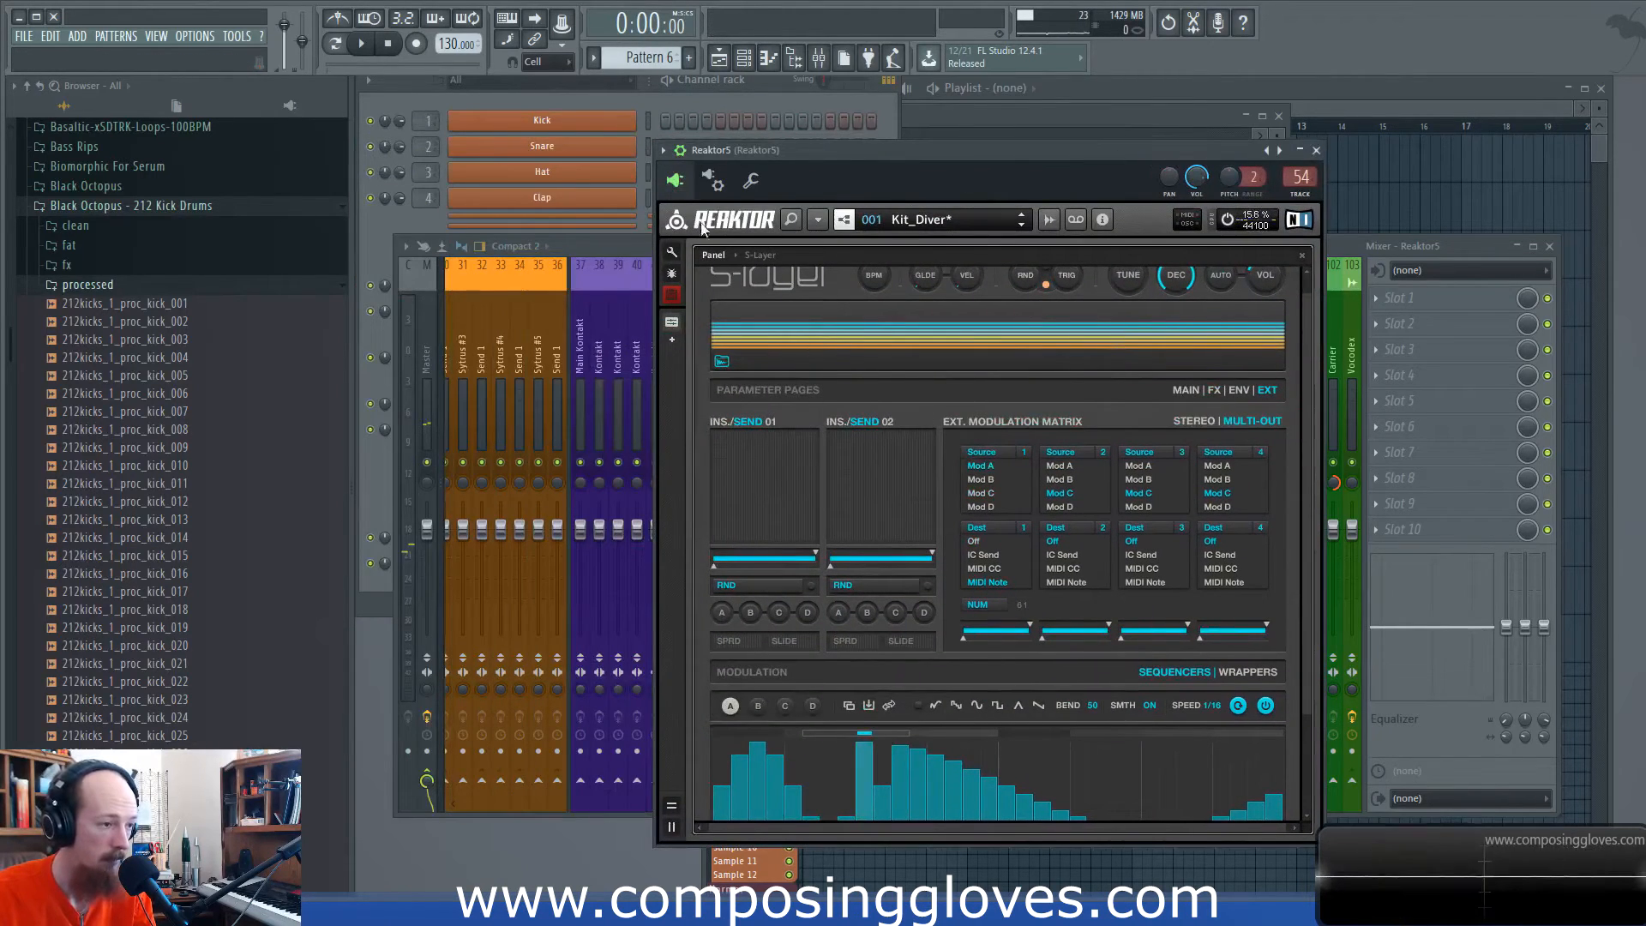
{"action": "left_click", "coordinate": [733, 180]}
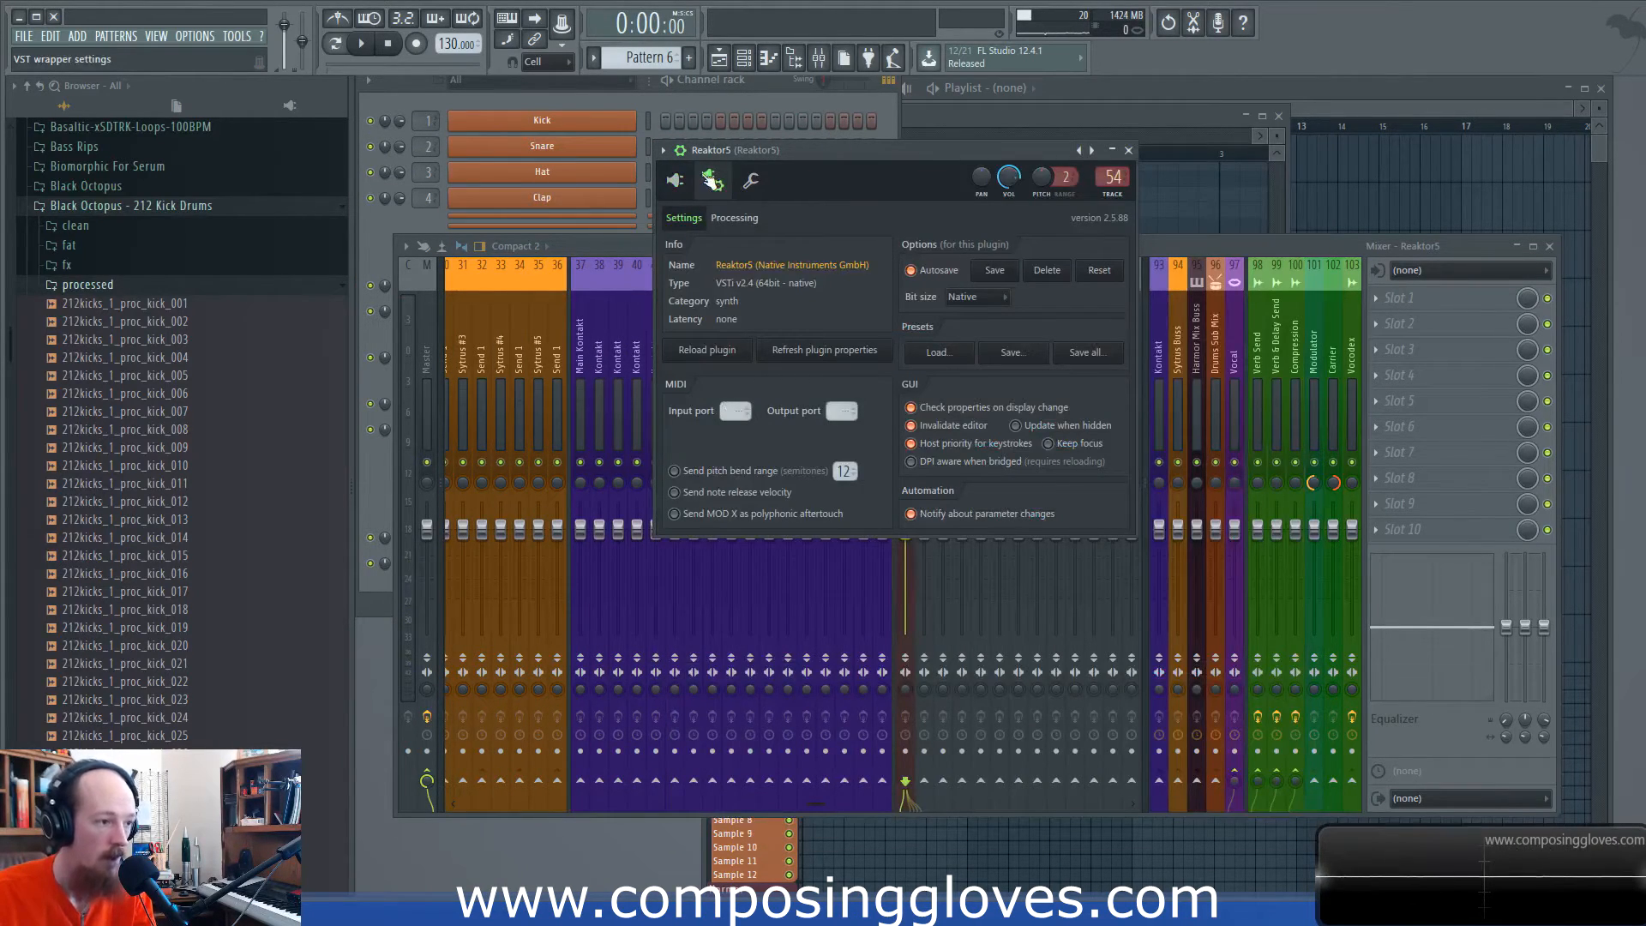
{"action": "left_click", "coordinate": [726, 219]}
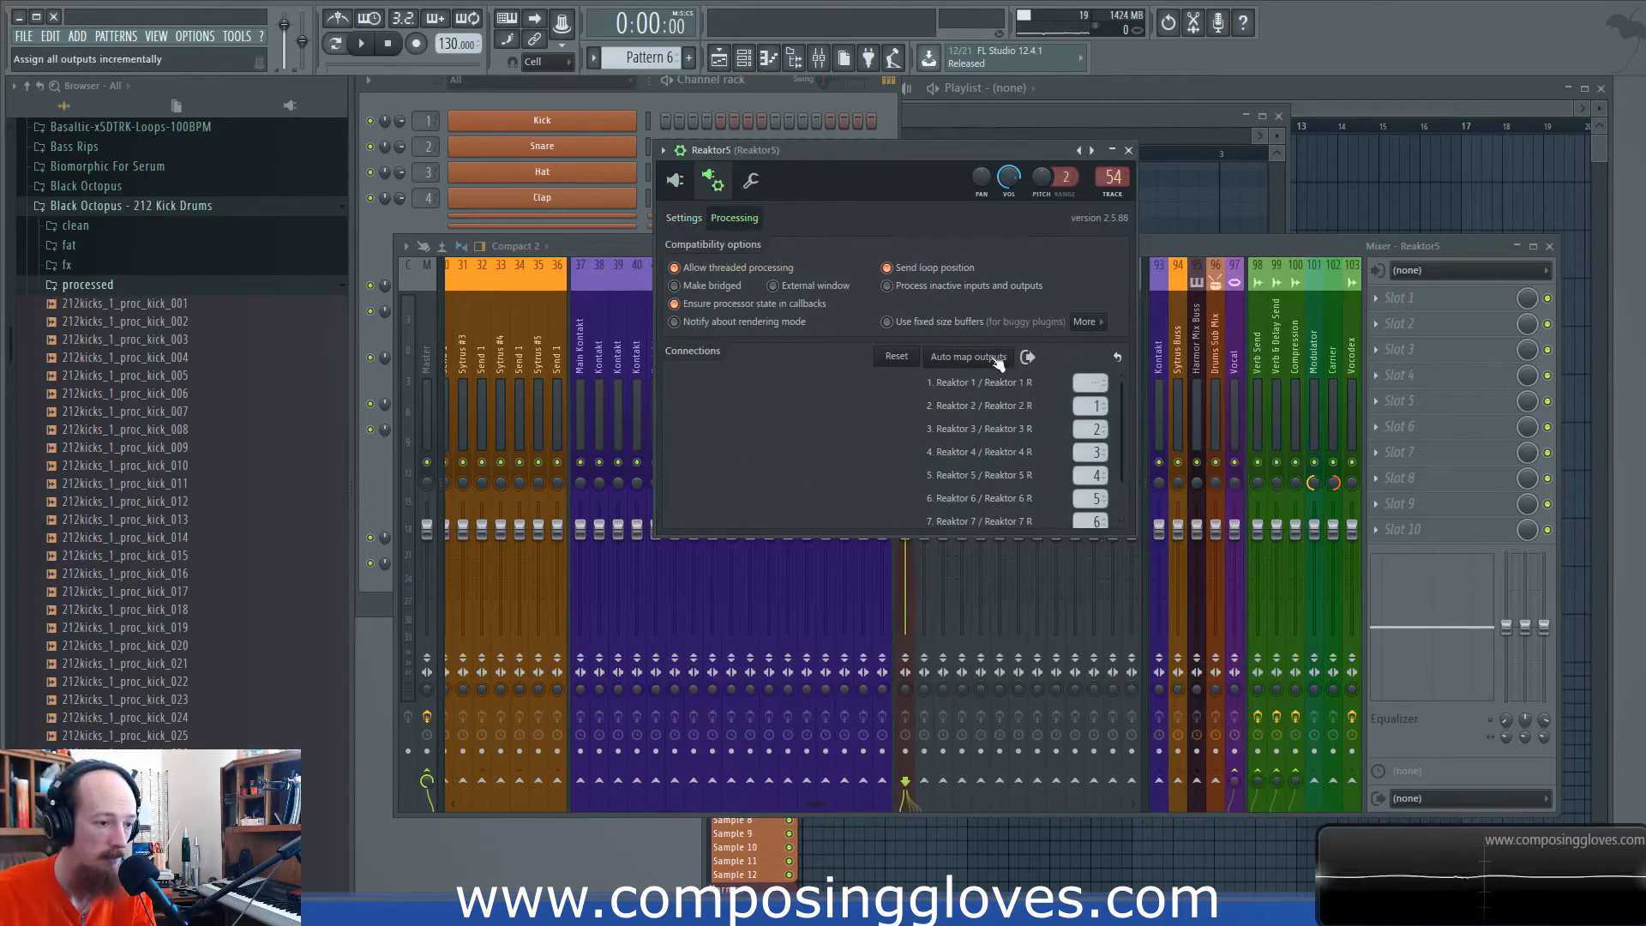
{"action": "left_click", "coordinate": [677, 182]}
{"action": "left_click_drag", "start_coordinate": [912, 142], "coordinate": [469, 137]}
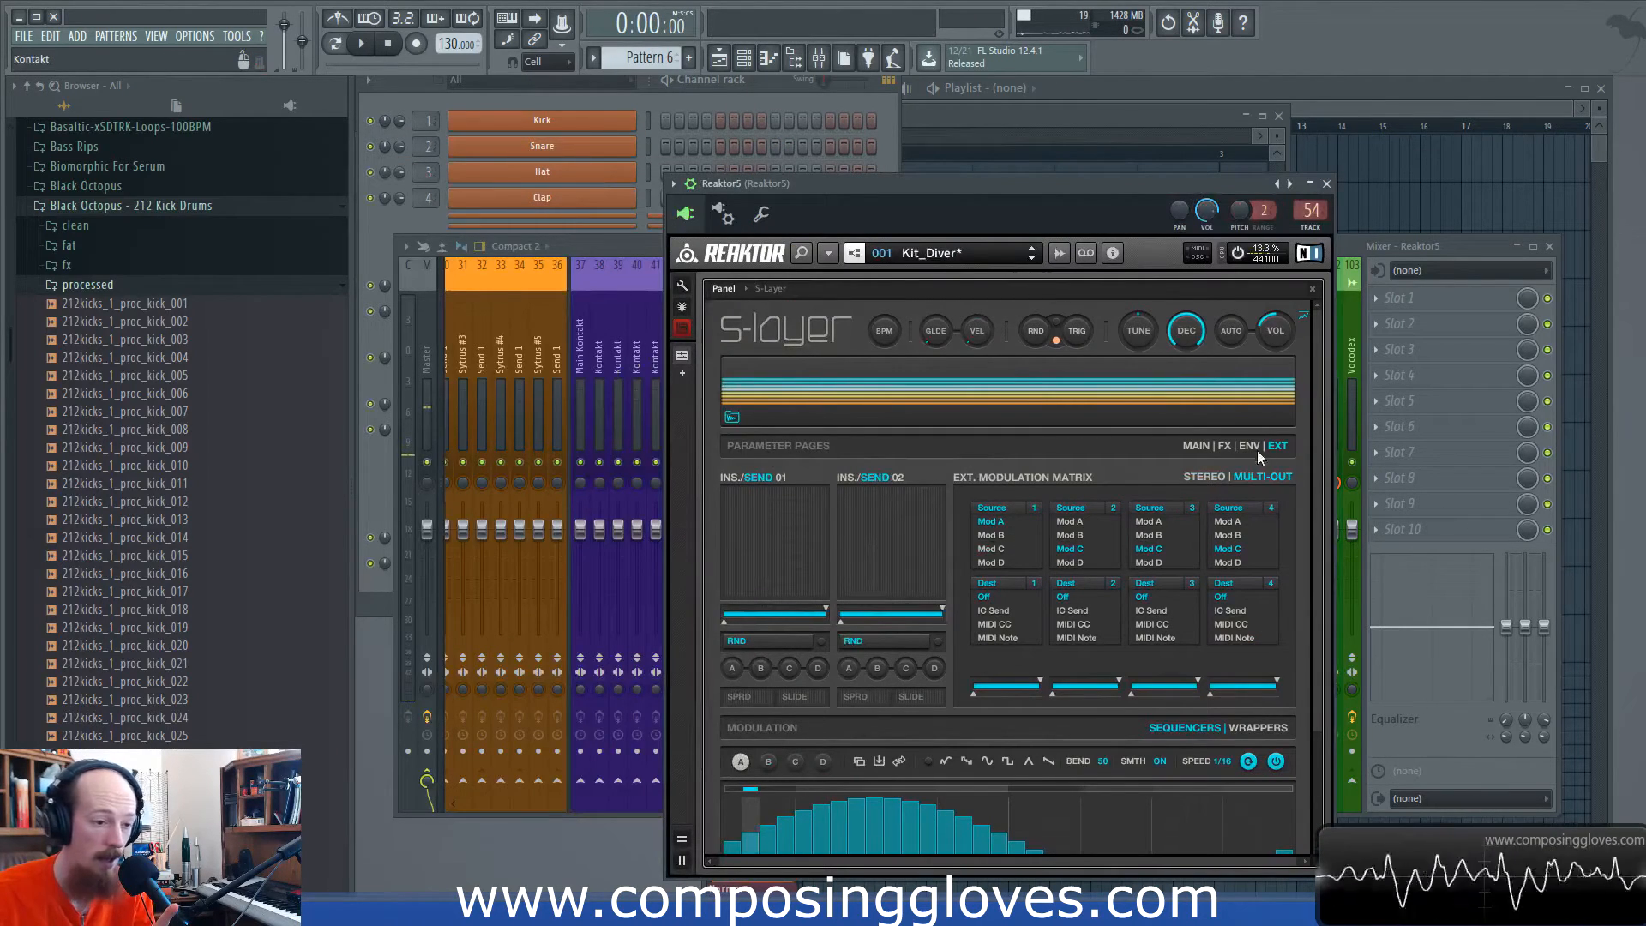
Step: Show the layer MUTE mode on the MAIN page and return to the EXT page
{"action": "left_click", "coordinate": [1196, 446]}
{"action": "left_click", "coordinate": [1303, 590]}
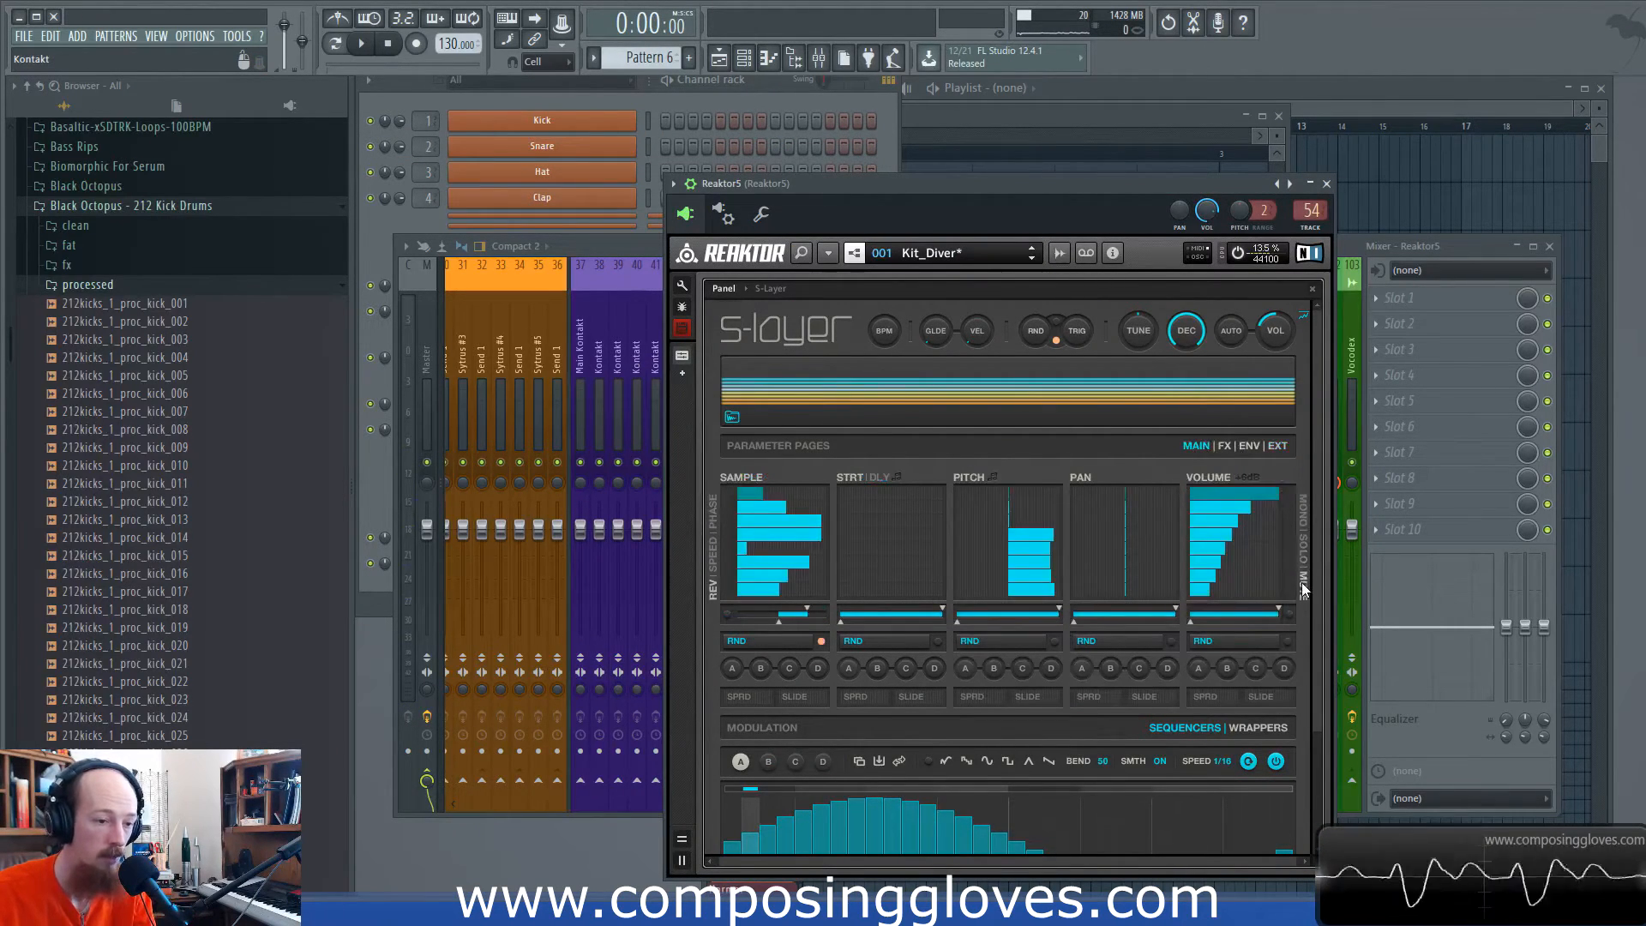
{"action": "left_click", "coordinate": [1281, 450]}
Step: Move the Reaktor5 window aside to examine the layers' separate mixer tracks, then bring it back over the mixer
{"action": "left_click_drag", "start_coordinate": [1123, 182], "coordinate": [782, 169]}
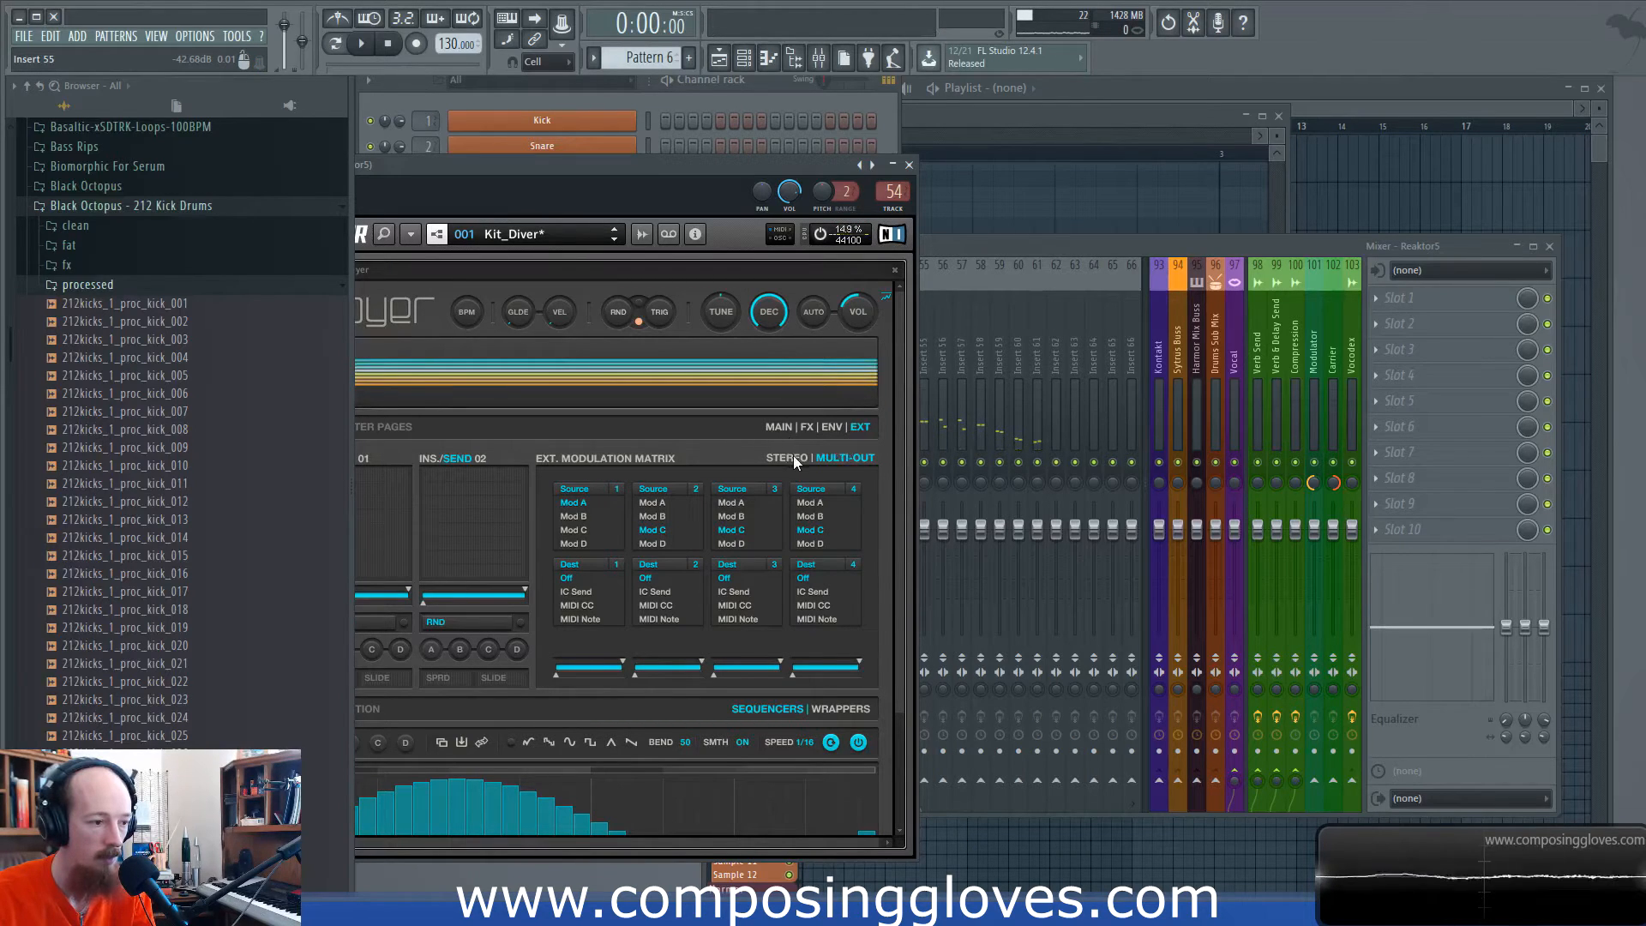
{"action": "left_click_drag", "start_coordinate": [718, 164], "coordinate": [612, 171]}
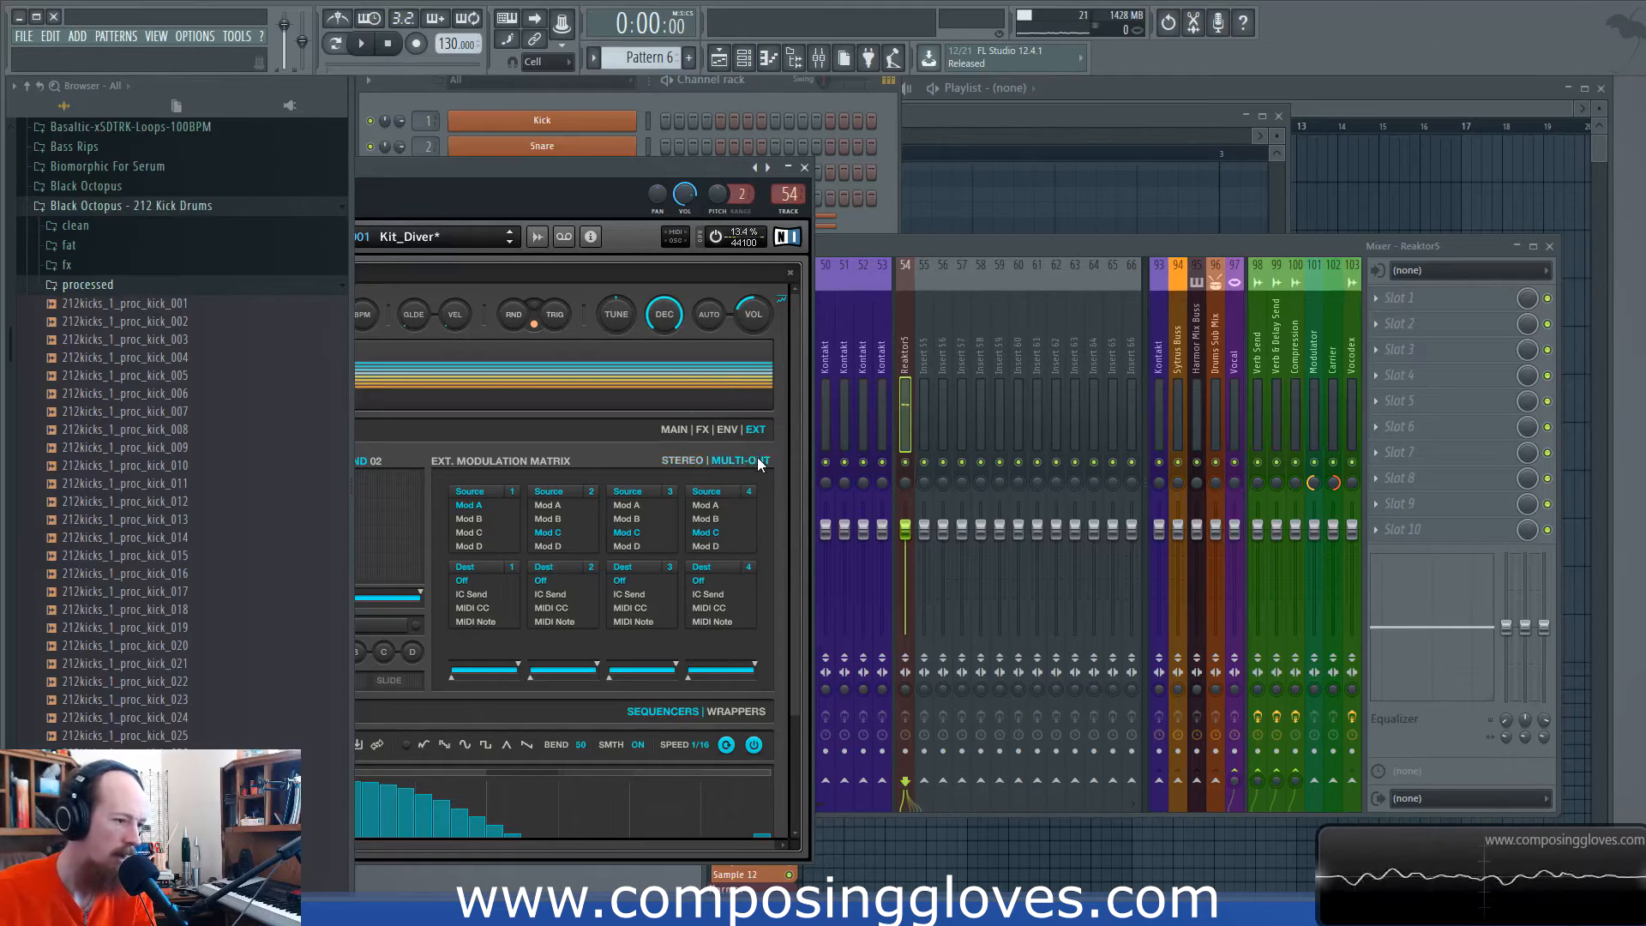
{"action": "left_click_drag", "start_coordinate": [635, 162], "coordinate": [1063, 178]}
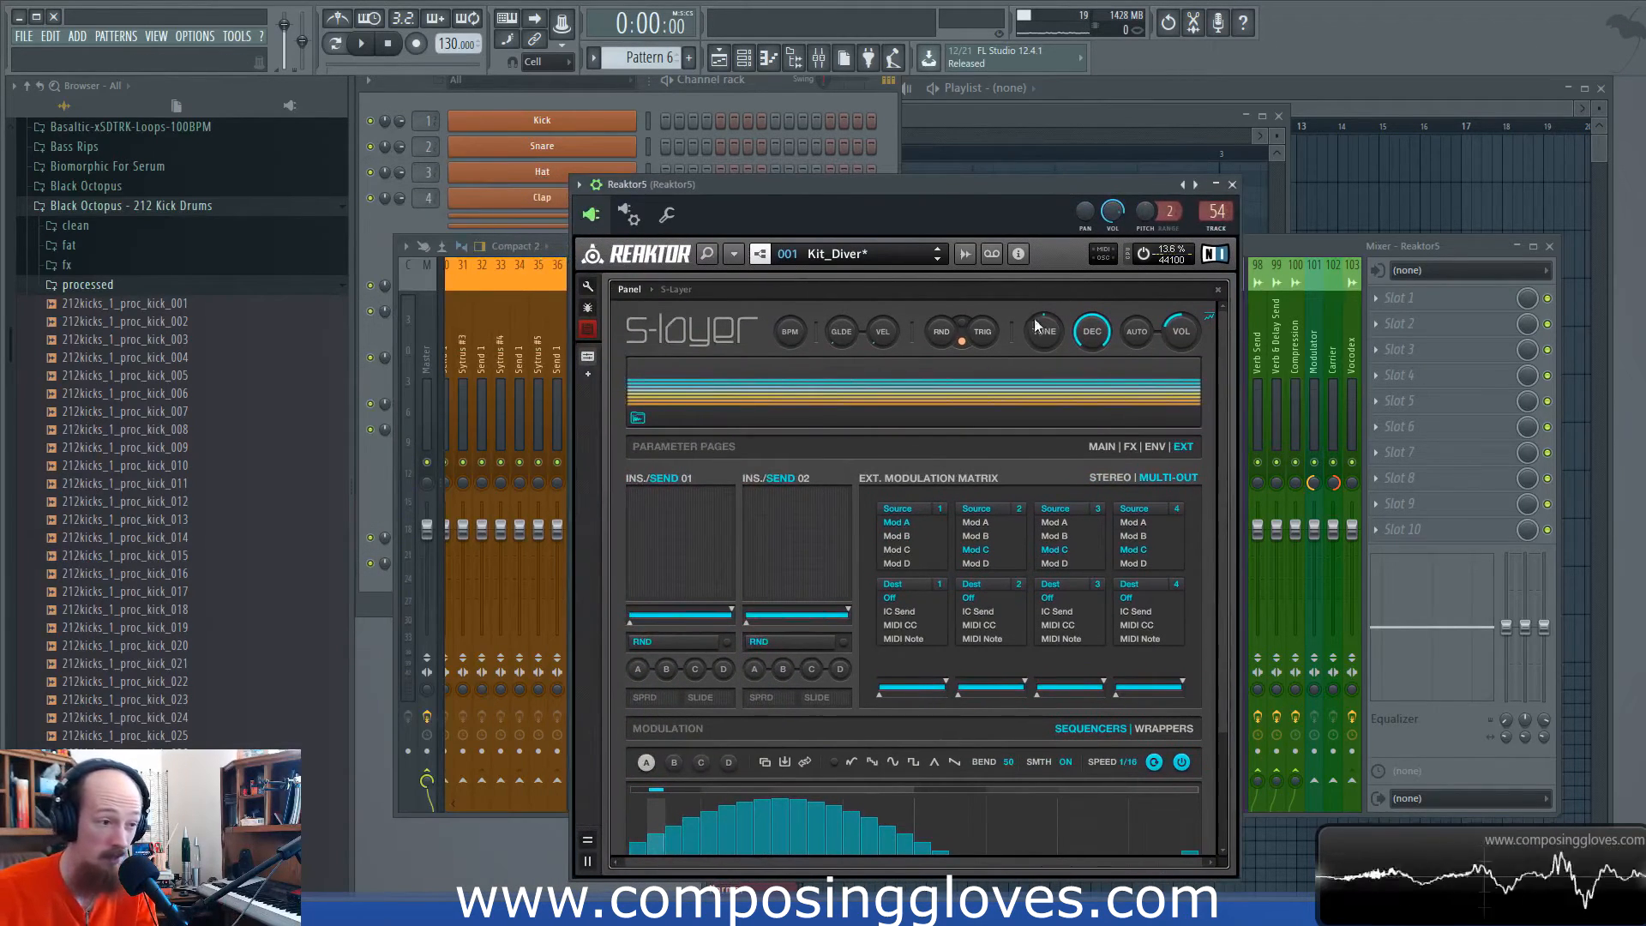
Step: Set the layer mode beside VOLUME on the MAIN page to MUTE and return to the EXT page
{"action": "left_click", "coordinate": [1098, 446]}
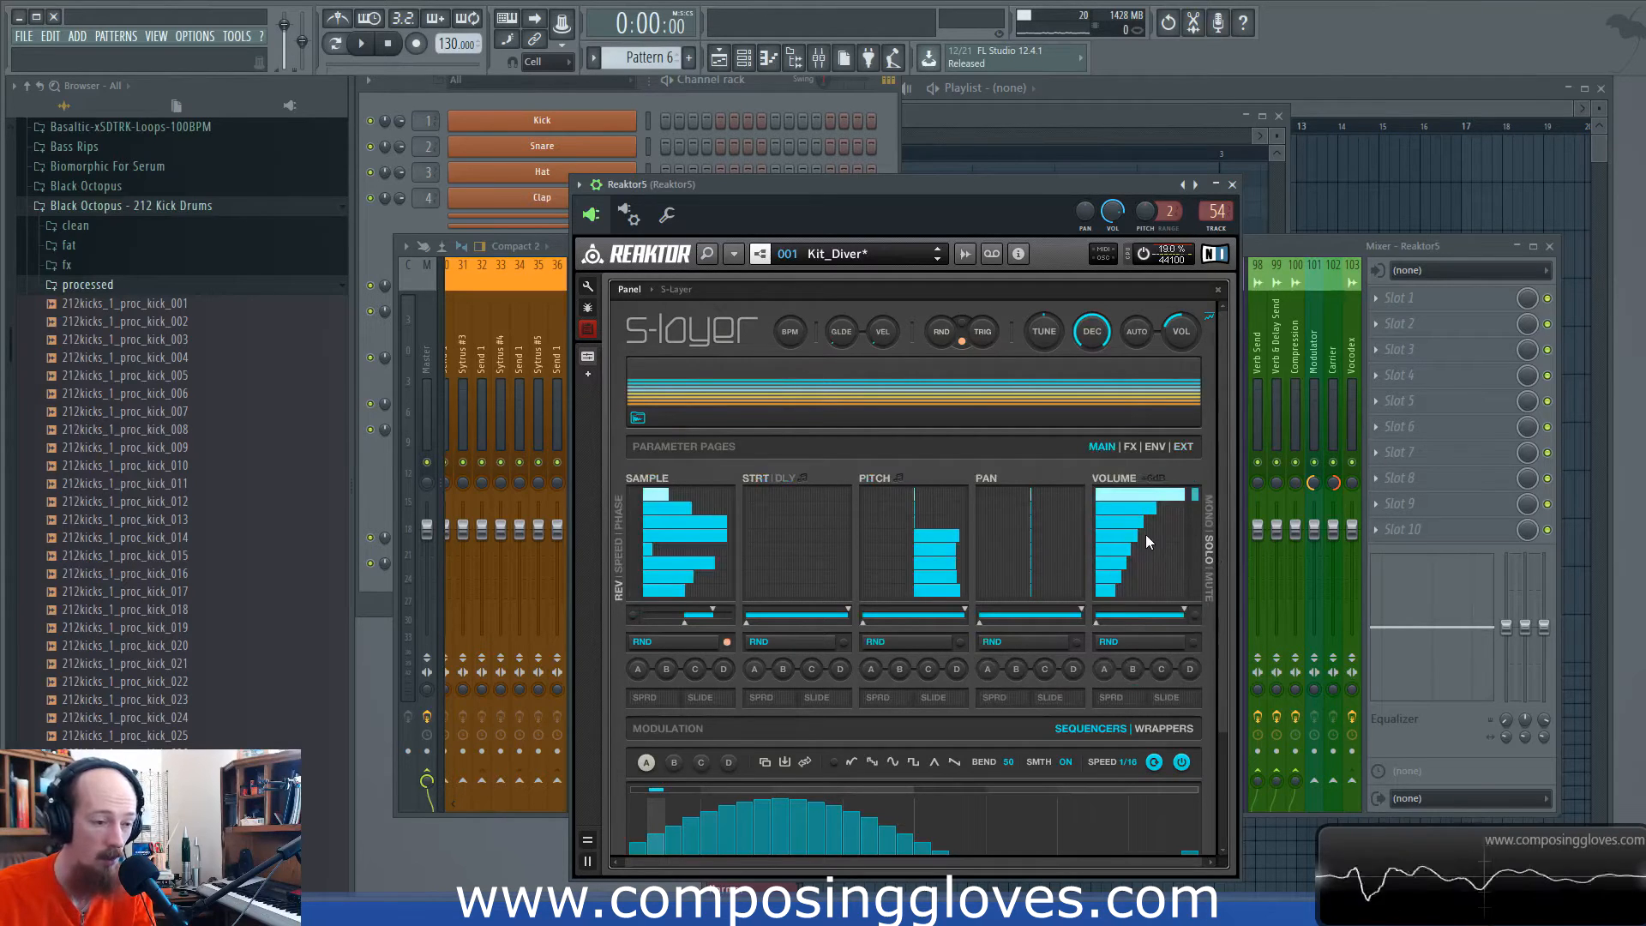
{"action": "left_click", "coordinate": [1210, 587]}
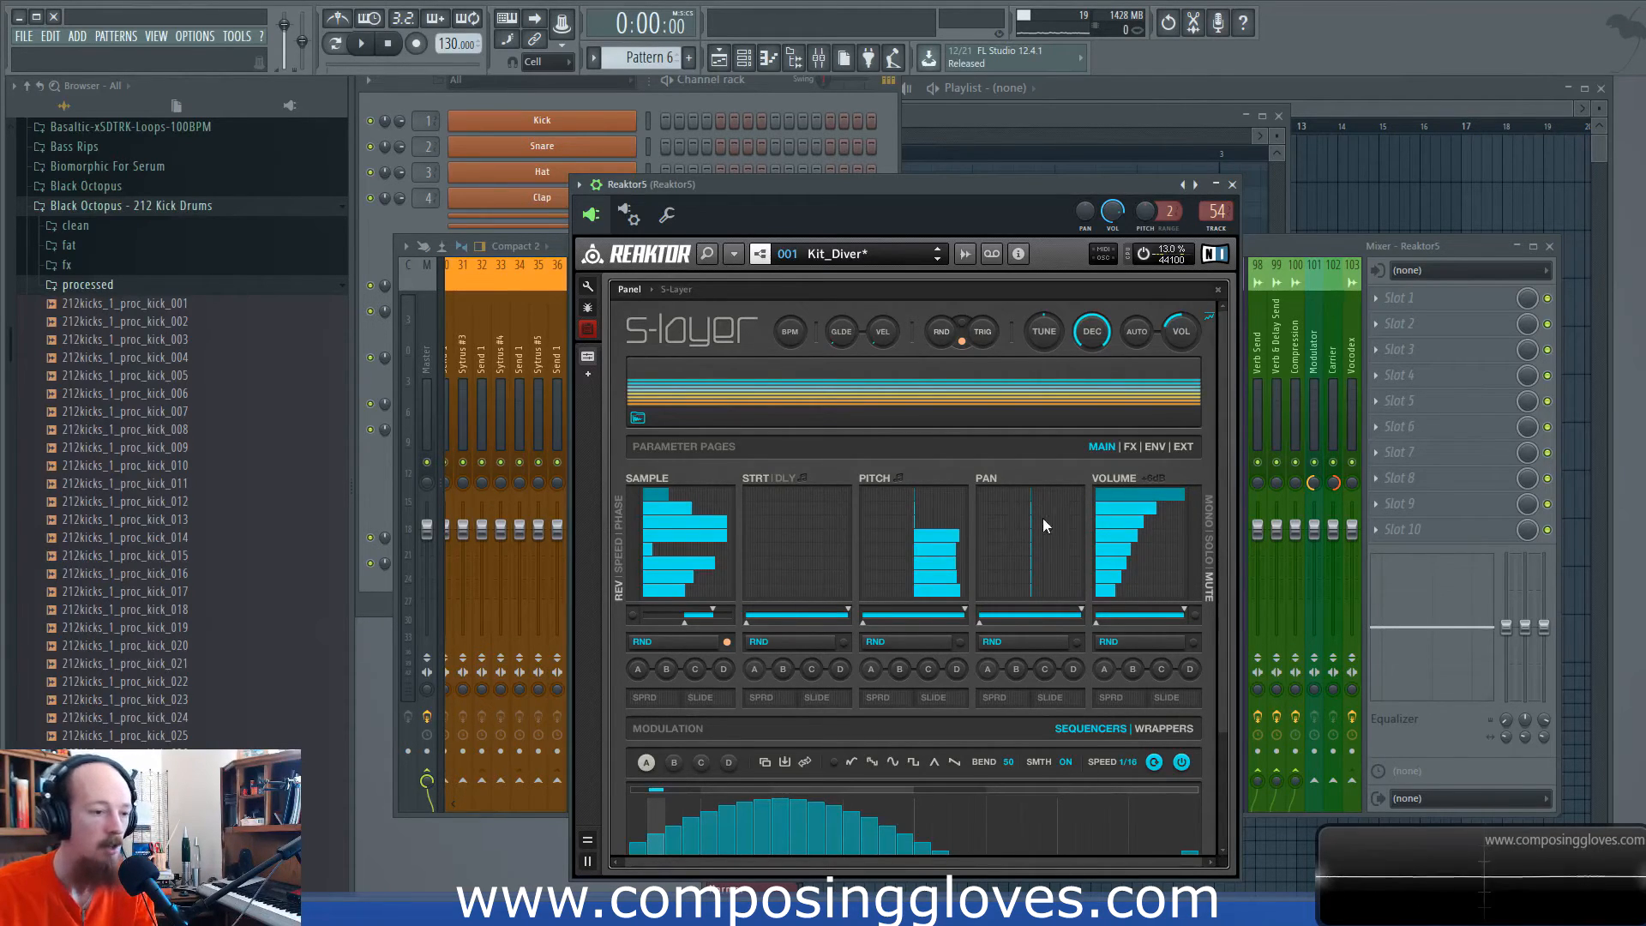
{"action": "left_click", "coordinate": [1155, 447]}
{"action": "left_click", "coordinate": [1183, 447]}
{"action": "left_click_drag", "start_coordinate": [1224, 533], "coordinate": [1210, 417]}
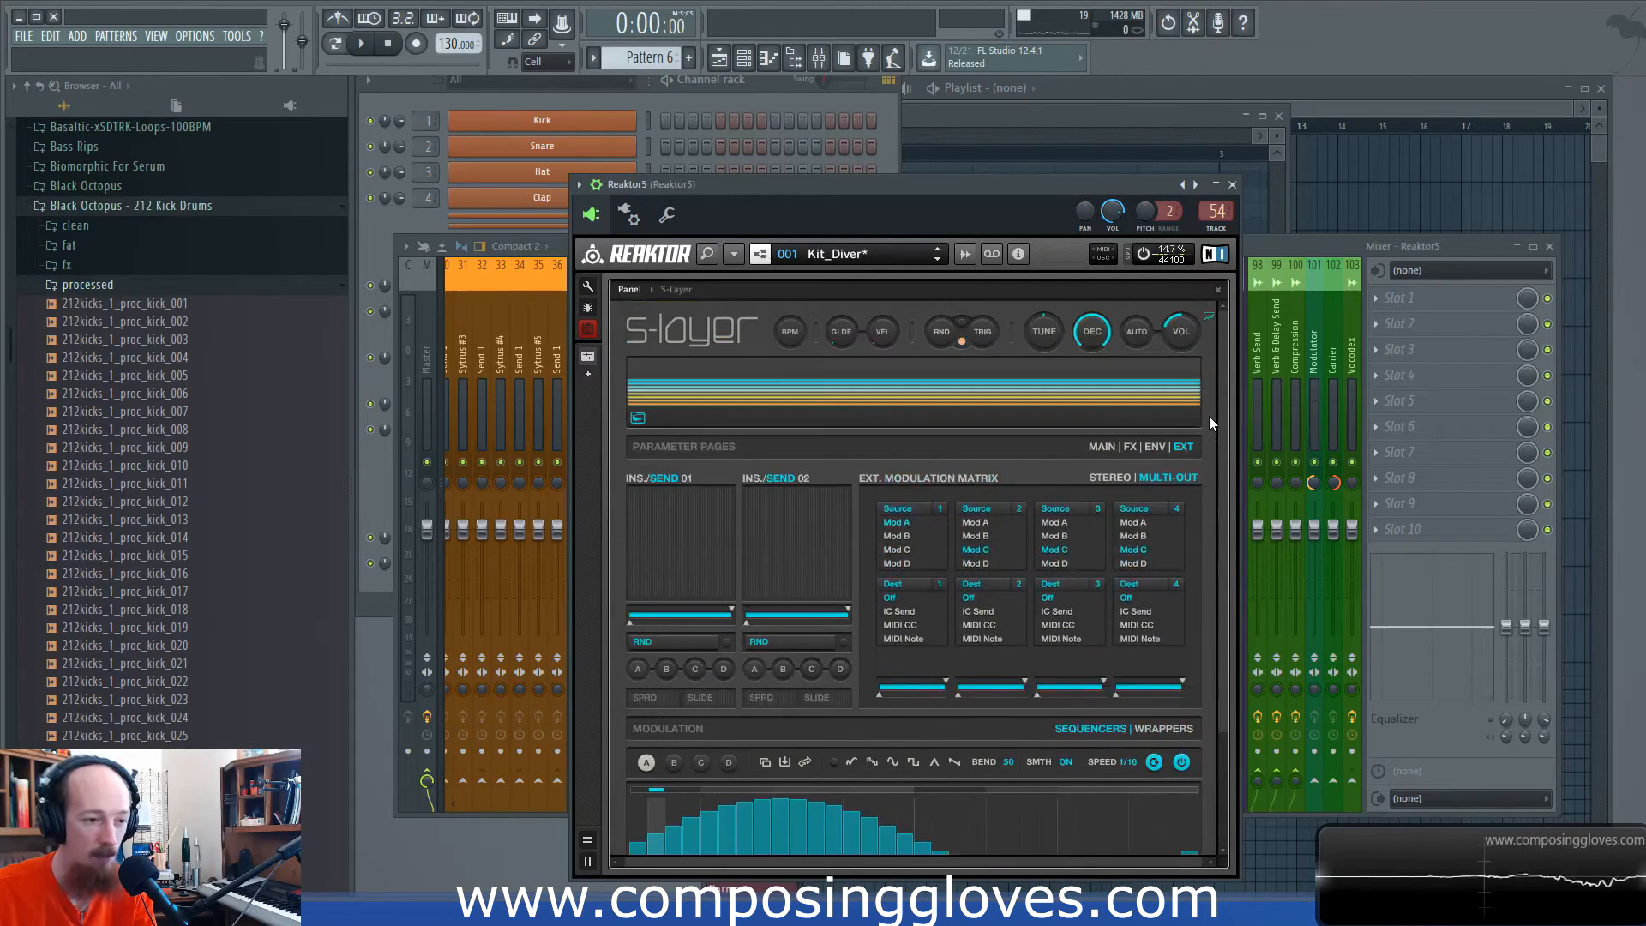
{"action": "left_click_drag", "start_coordinate": [802, 185], "coordinate": [743, 144]}
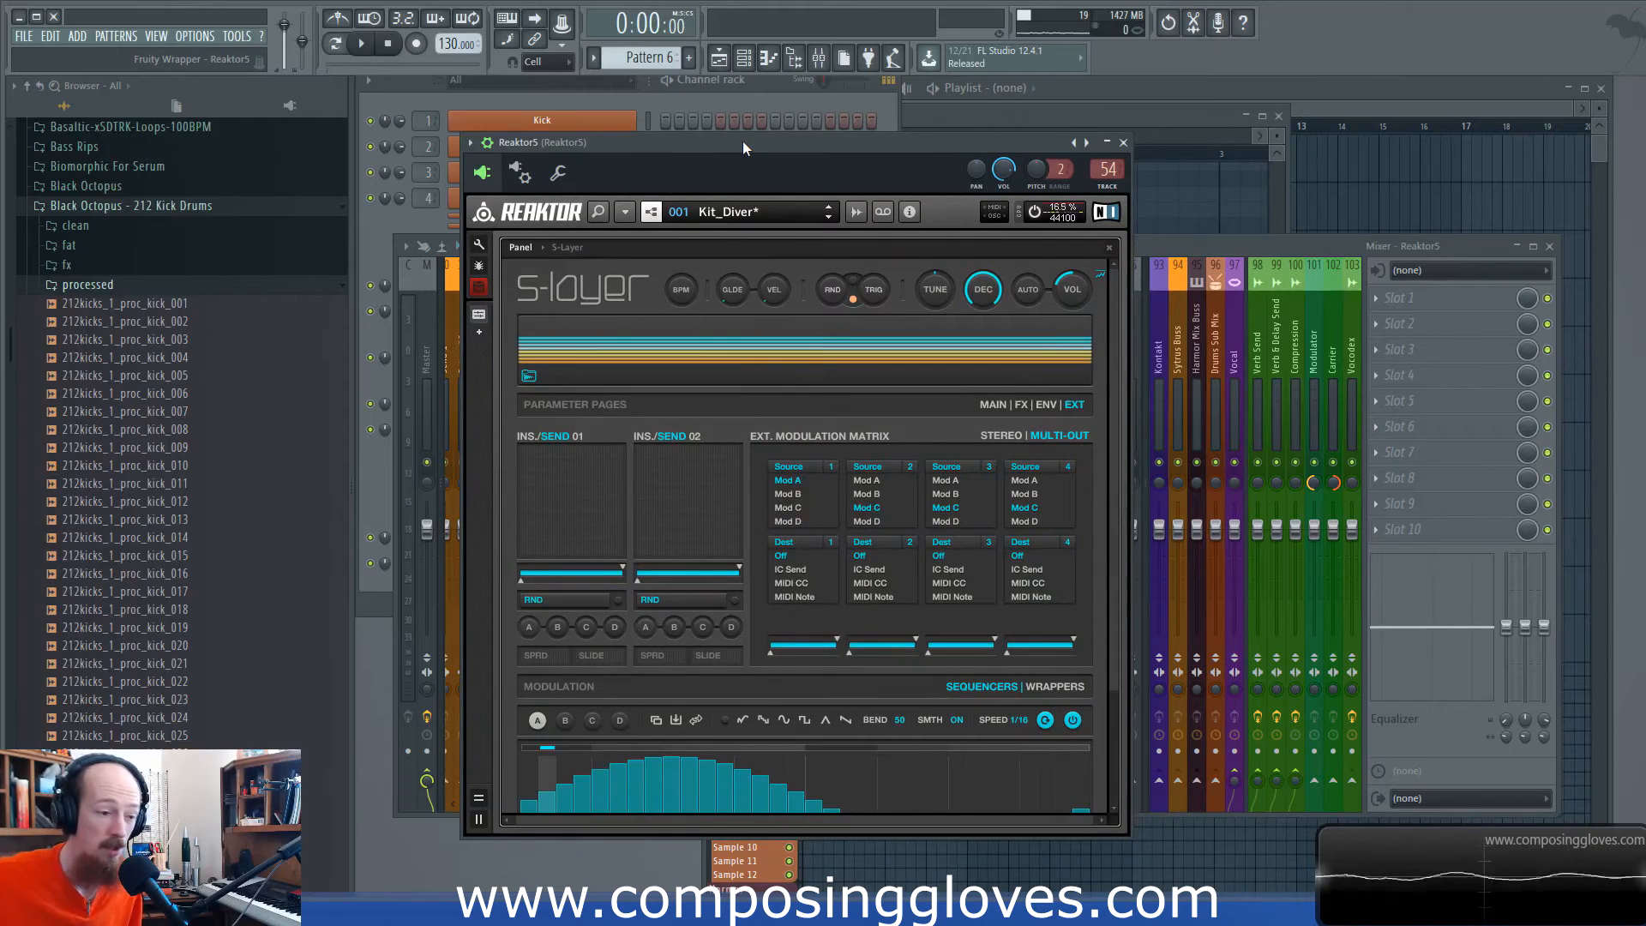